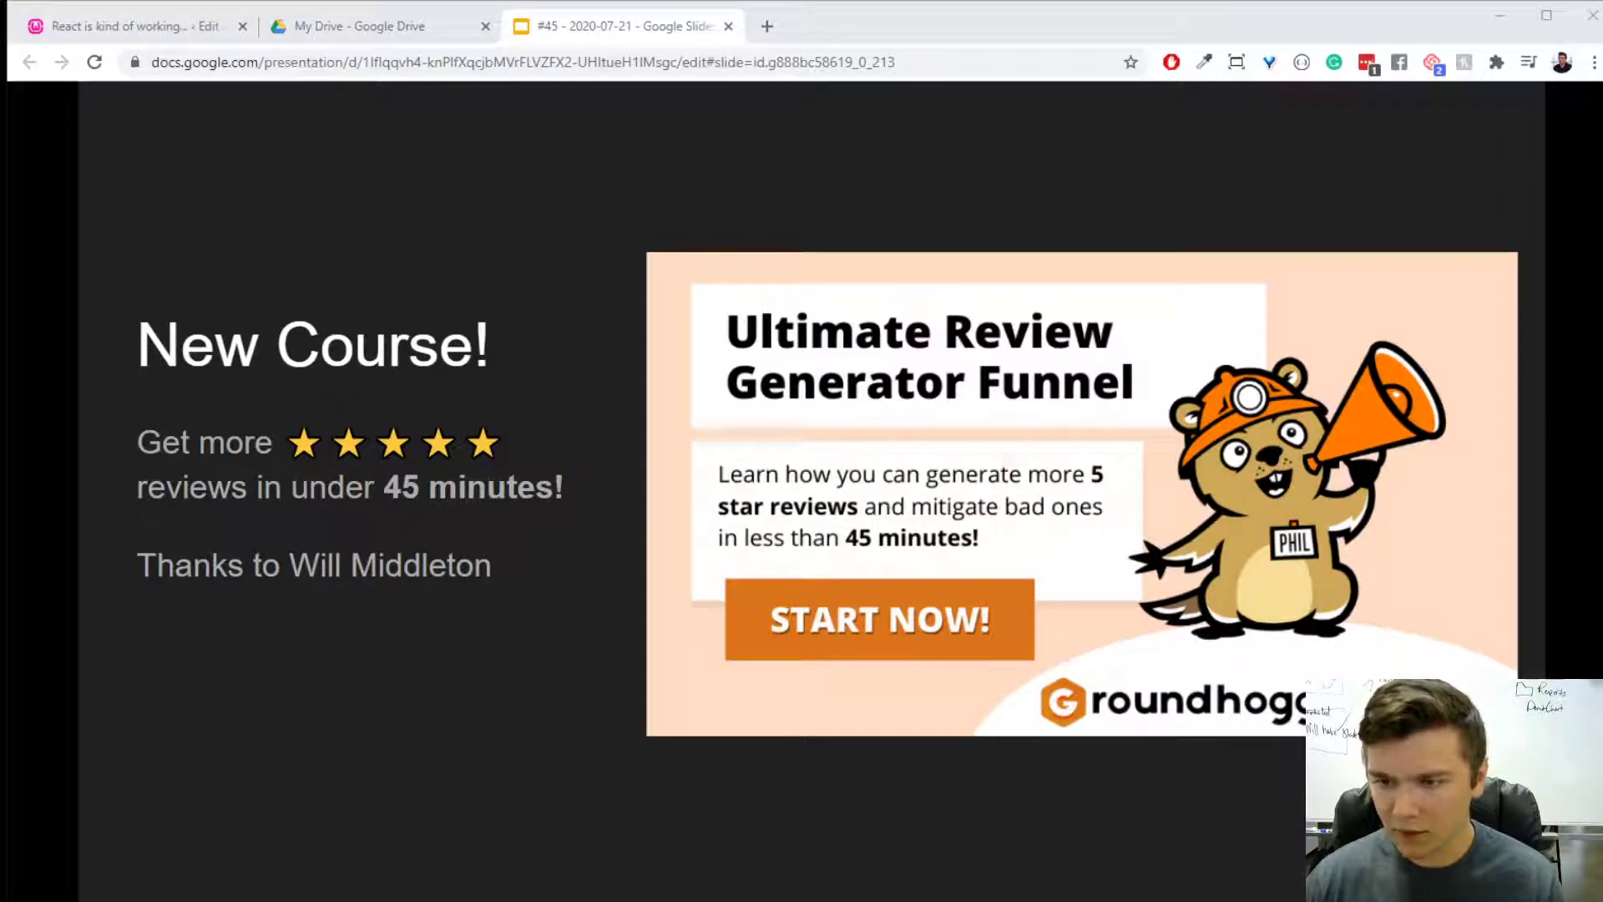
- Advance the presentation to the "What we're working on..." slide and switch to the Groundhogg funnel editor in the browser
{"action": "mouse_move", "coordinate": [1249, 880]}
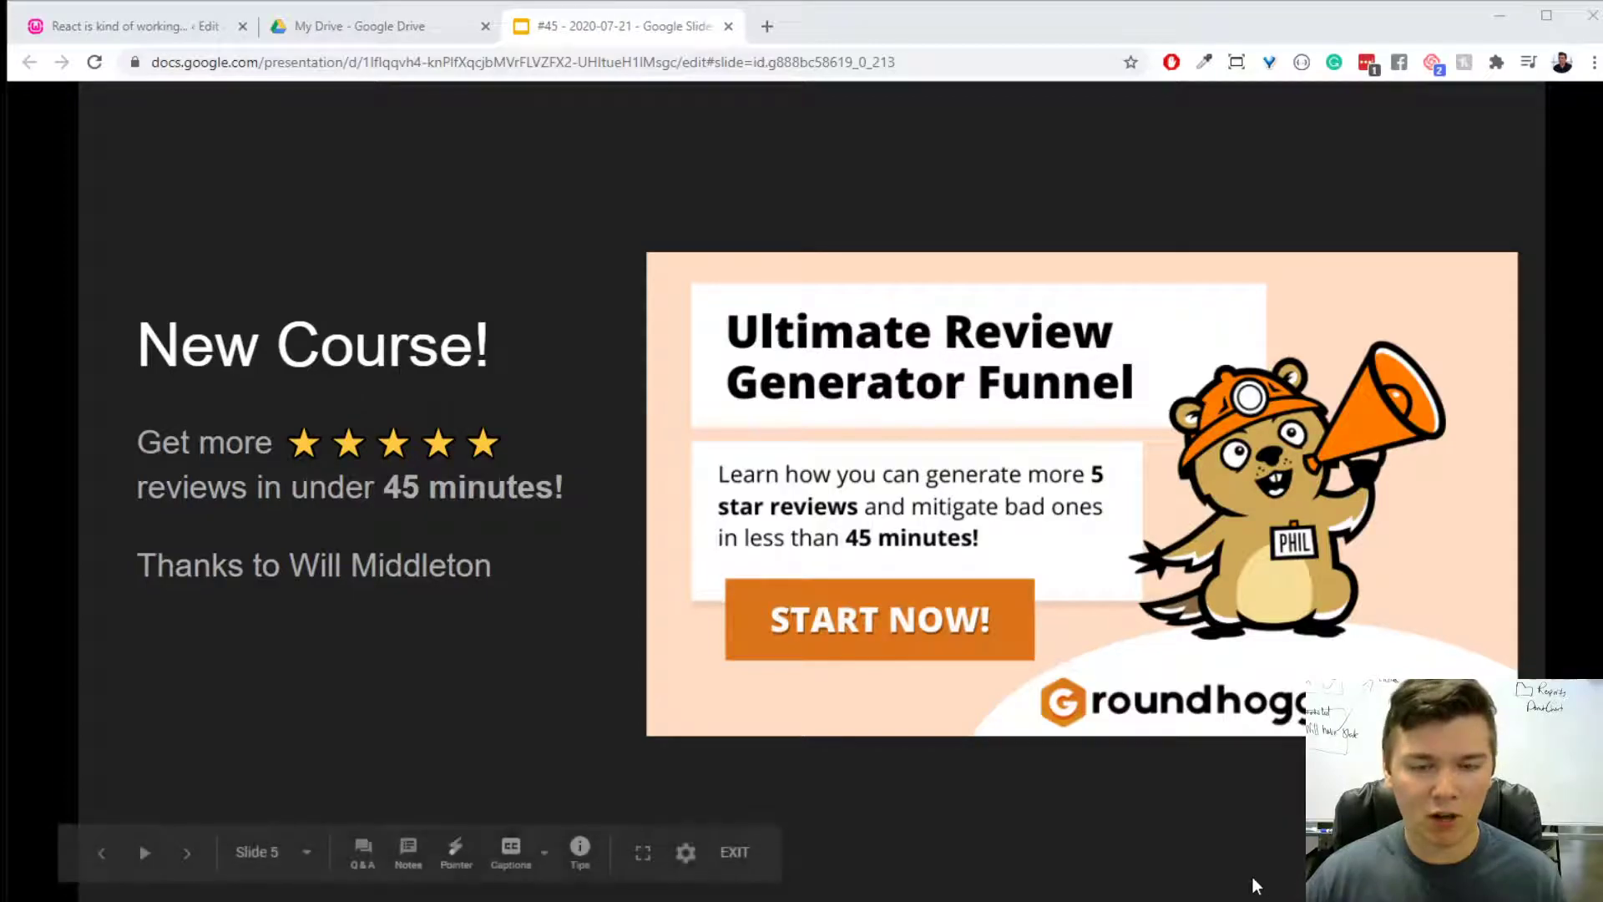
{"action": "left_click", "coordinate": [1212, 824]}
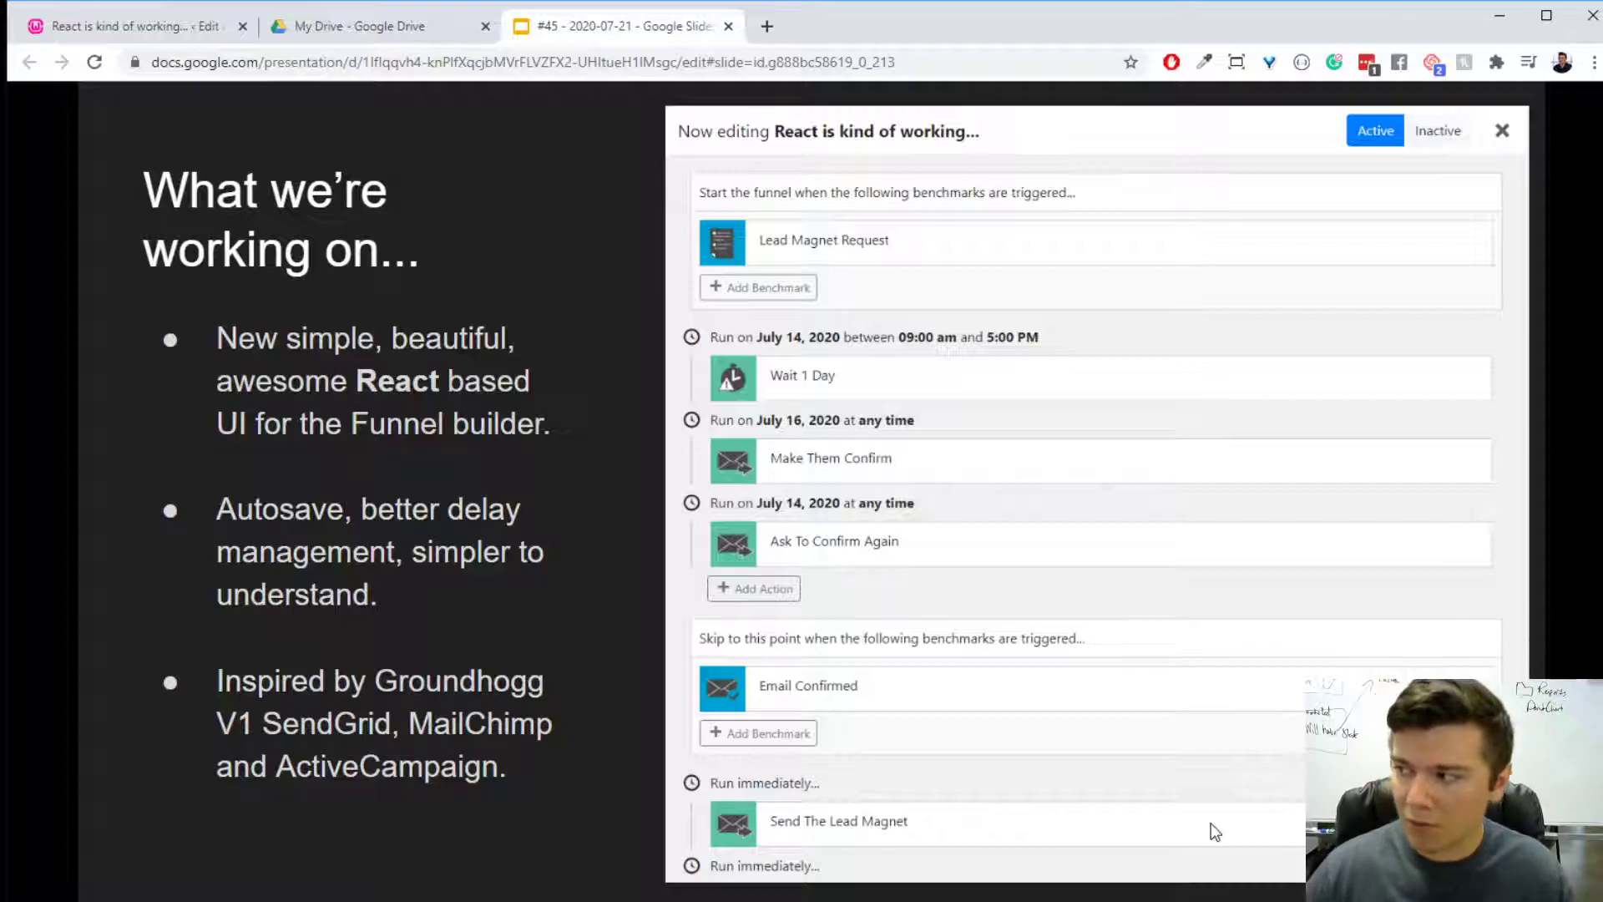
{"action": "left_click", "coordinate": [92, 31]}
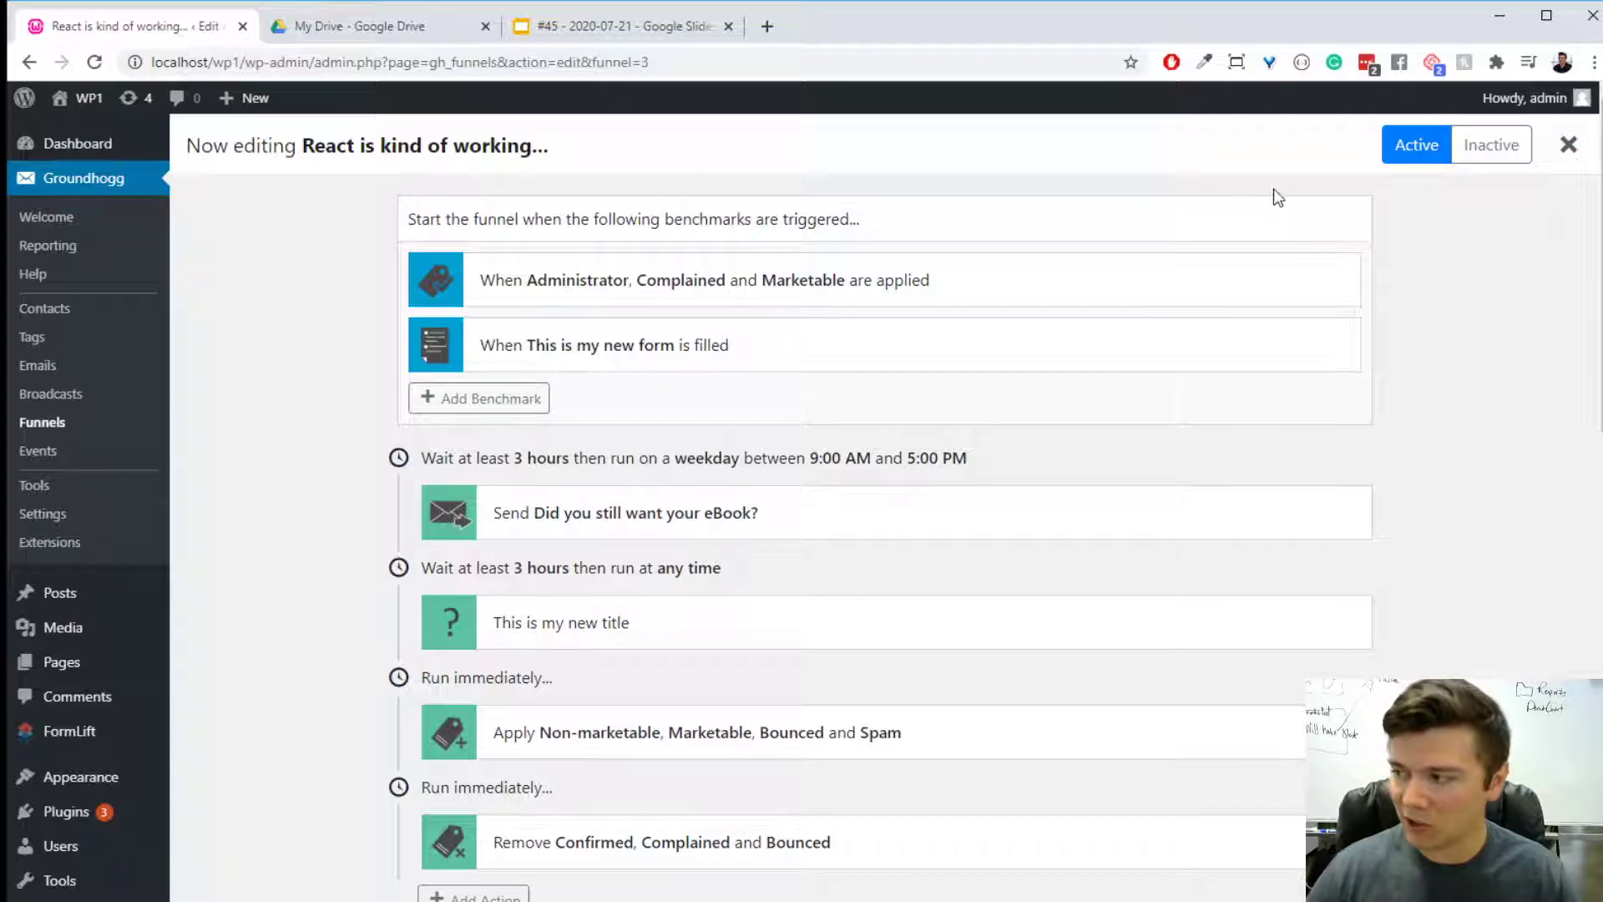
- Try changing the delay before the first email step to a date delay on a specific date
{"action": "mouse_move", "coordinate": [1002, 739]}
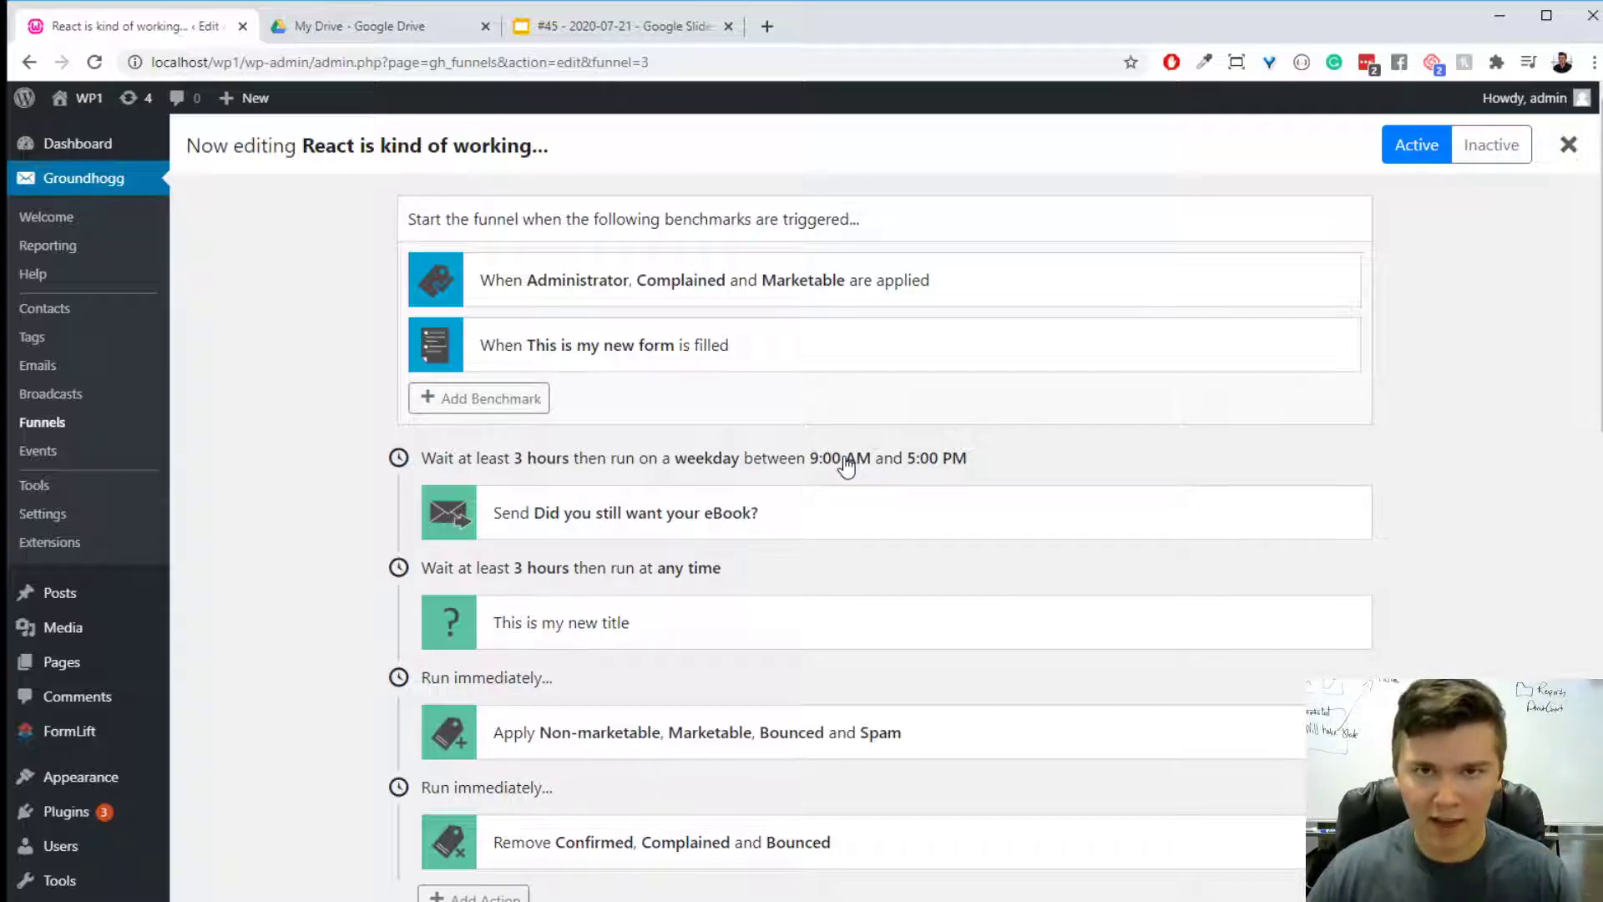
{"action": "mouse_move", "coordinate": [920, 529]}
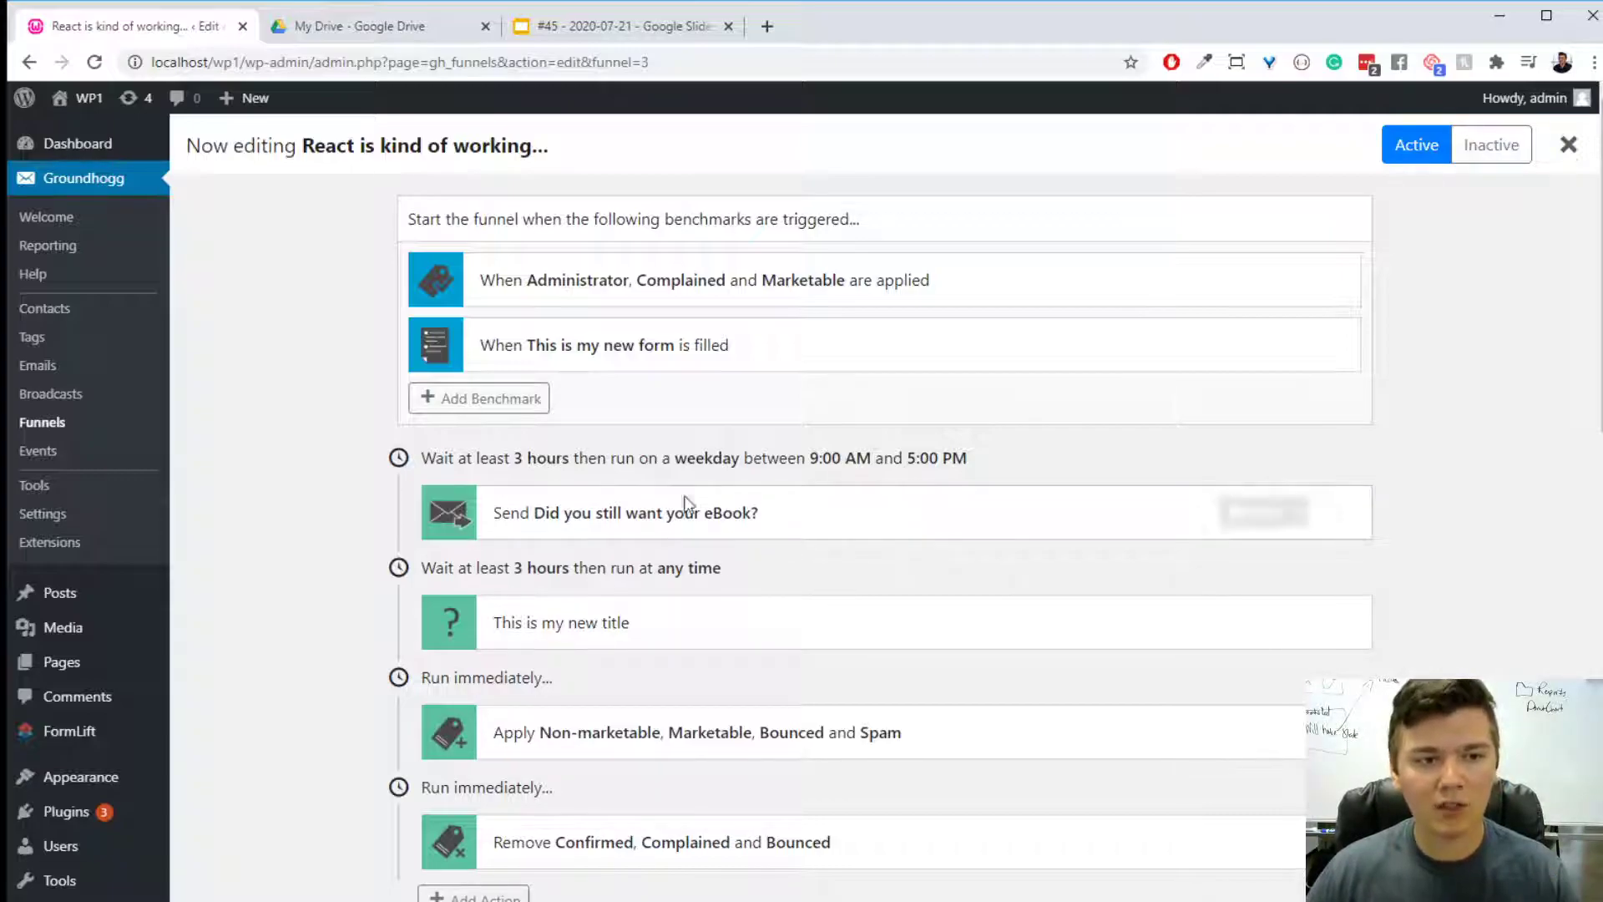
{"action": "left_click", "coordinate": [881, 468]}
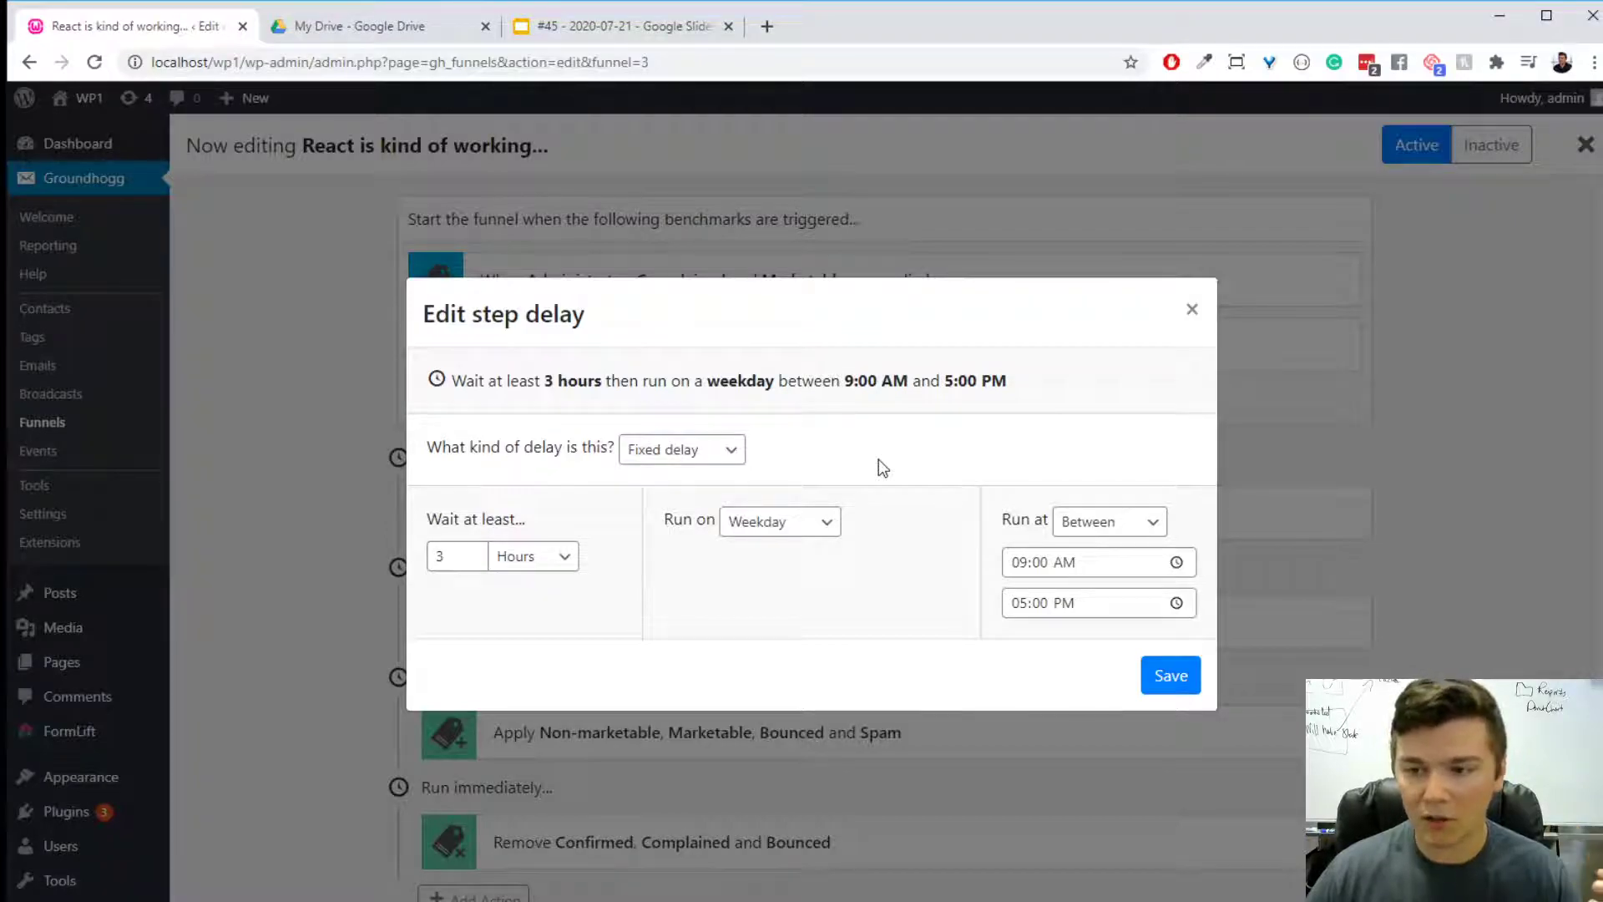
{"action": "left_click", "coordinate": [716, 448]}
{"action": "left_click", "coordinate": [713, 522]}
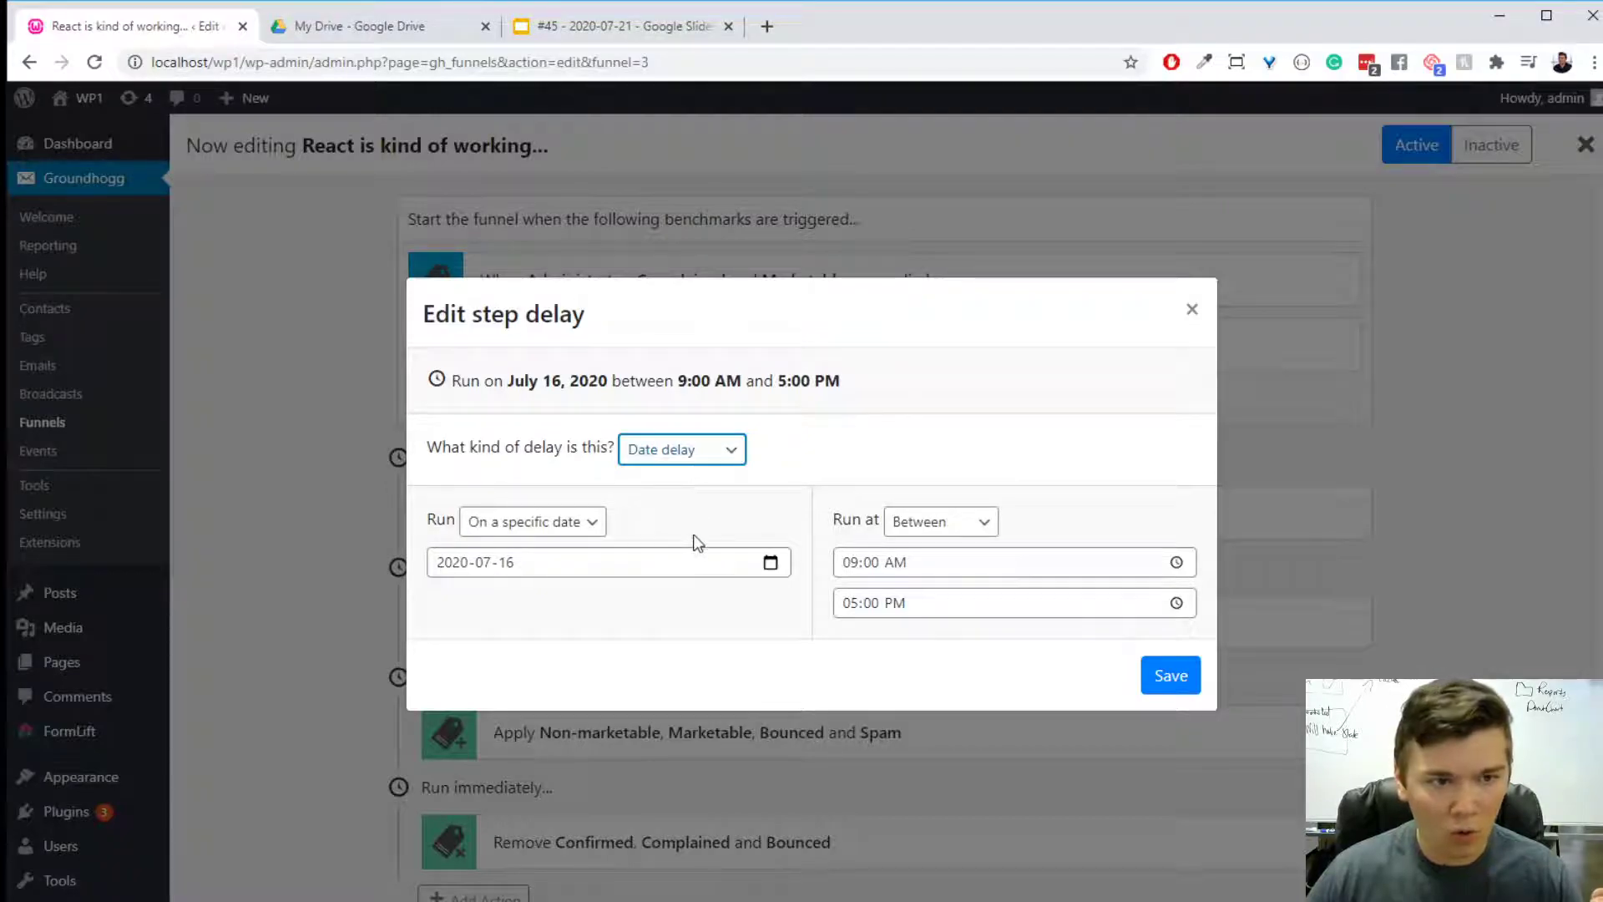
{"action": "left_click", "coordinate": [800, 419]}
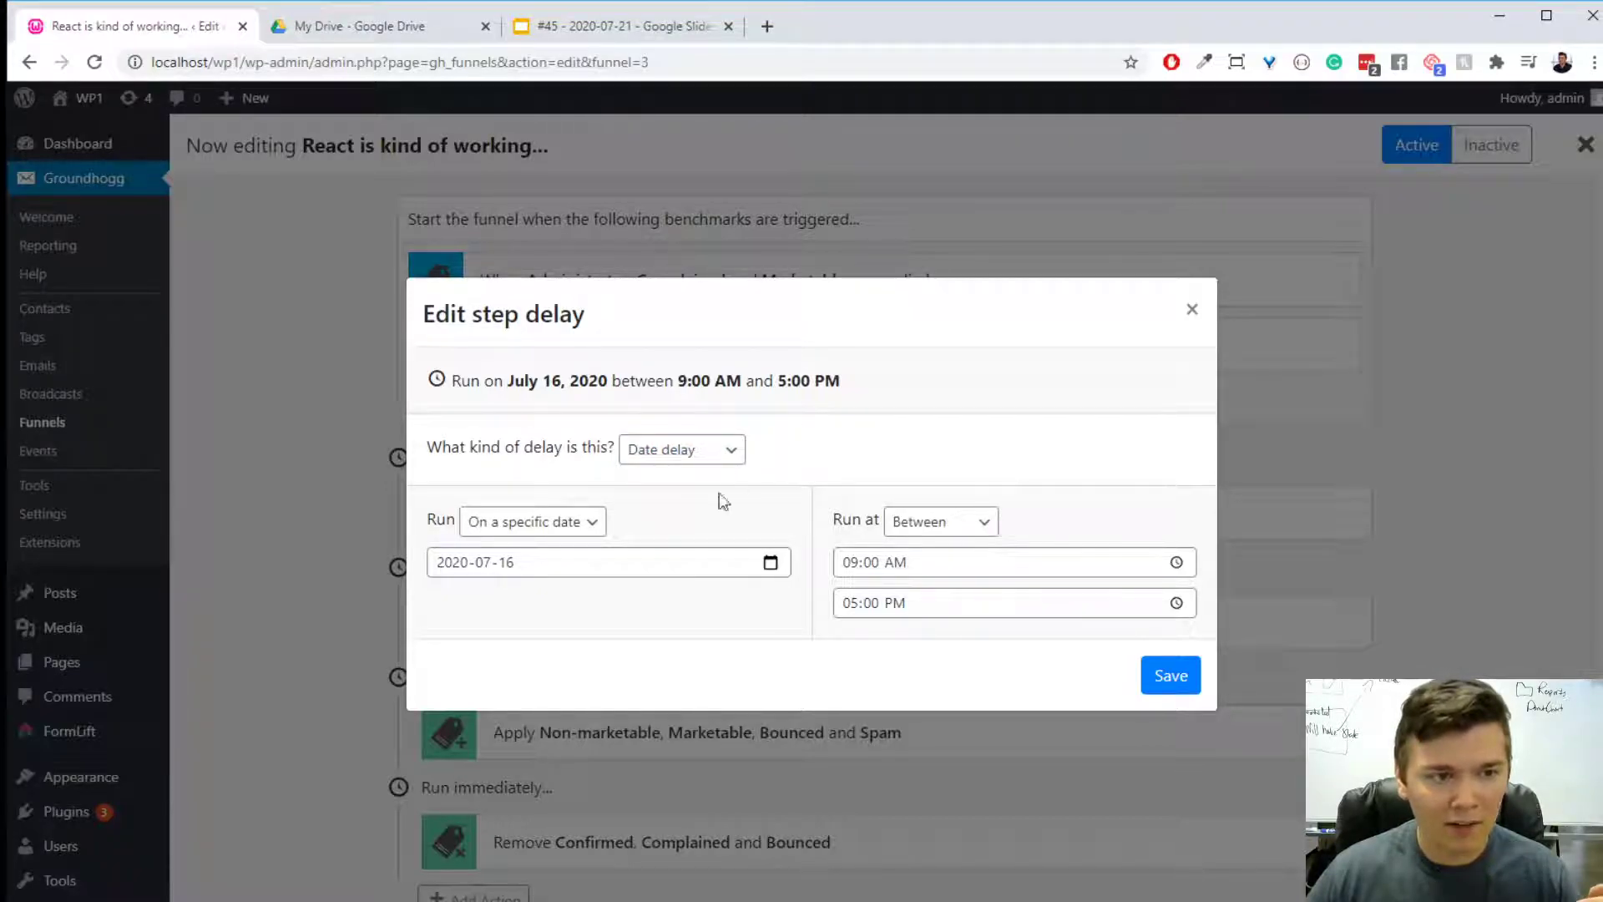
{"action": "left_click", "coordinate": [632, 561]}
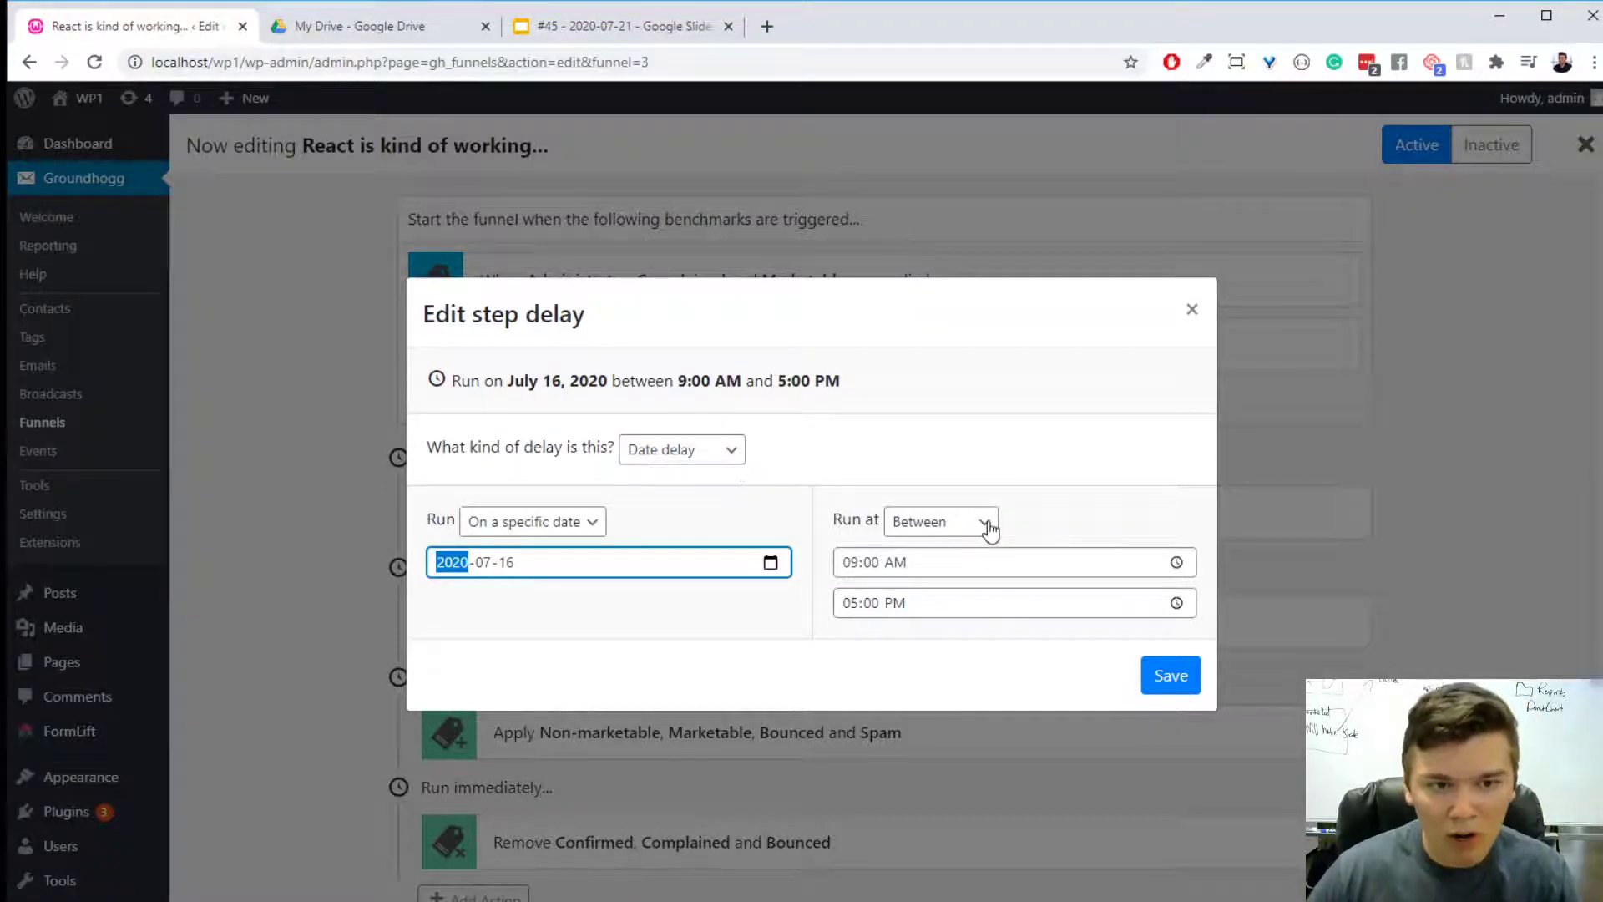
- Try a fixed delay that runs at the specific time 09:00 AM, and close the delay settings
{"action": "left_click", "coordinate": [991, 523]}
{"action": "left_click", "coordinate": [969, 565]}
{"action": "left_click", "coordinate": [718, 480]}
{"action": "left_click", "coordinate": [726, 491]}
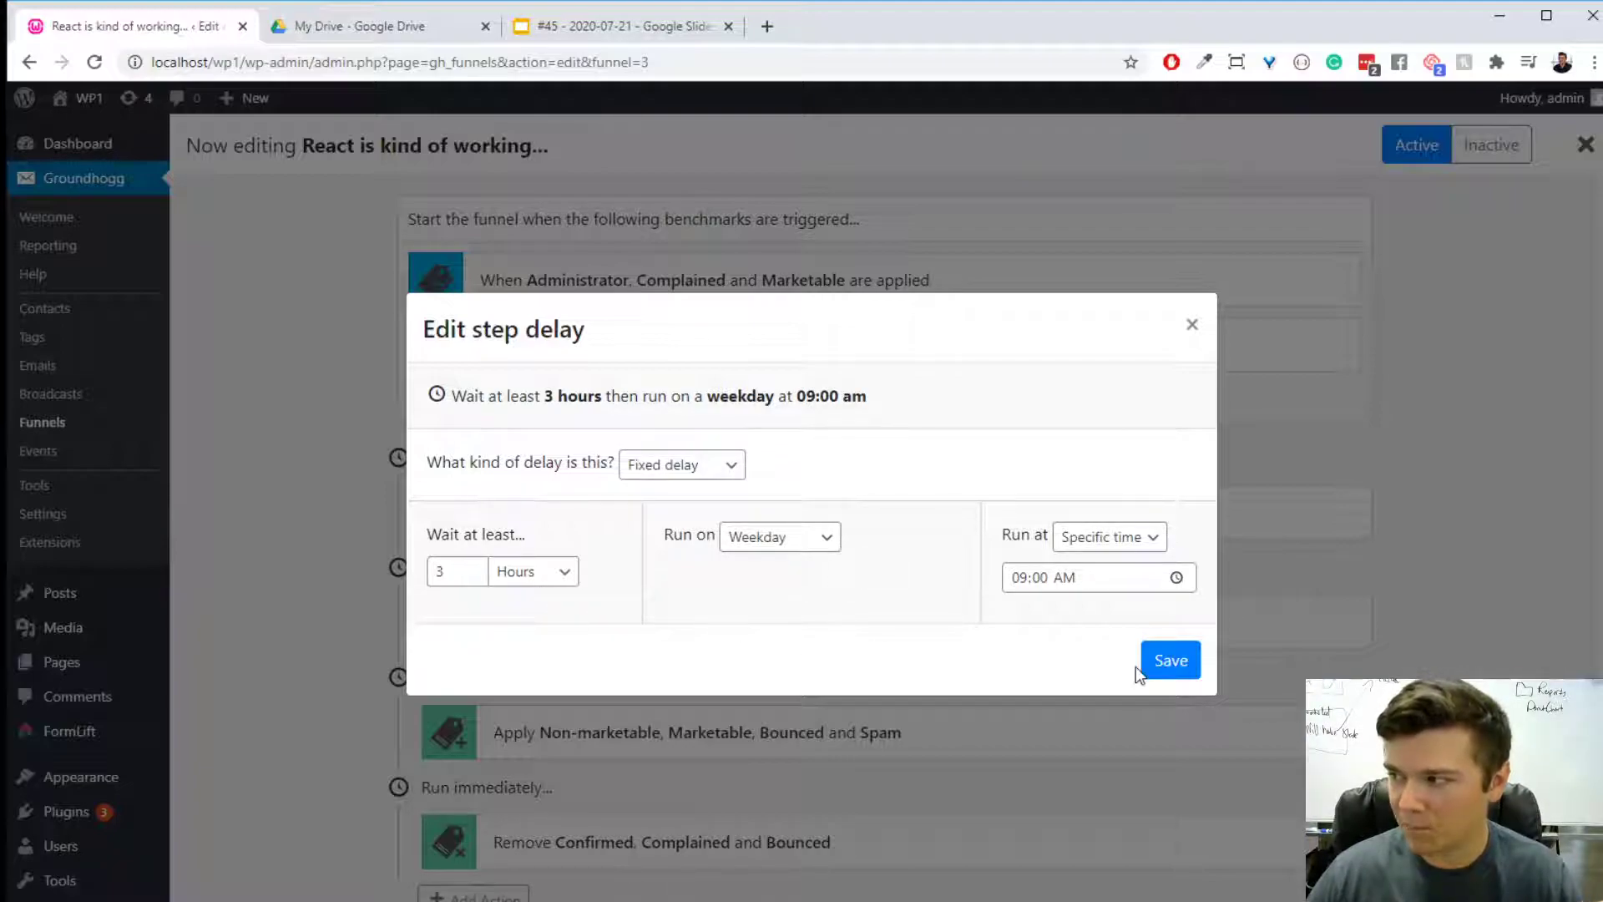
{"action": "left_click", "coordinate": [1157, 673]}
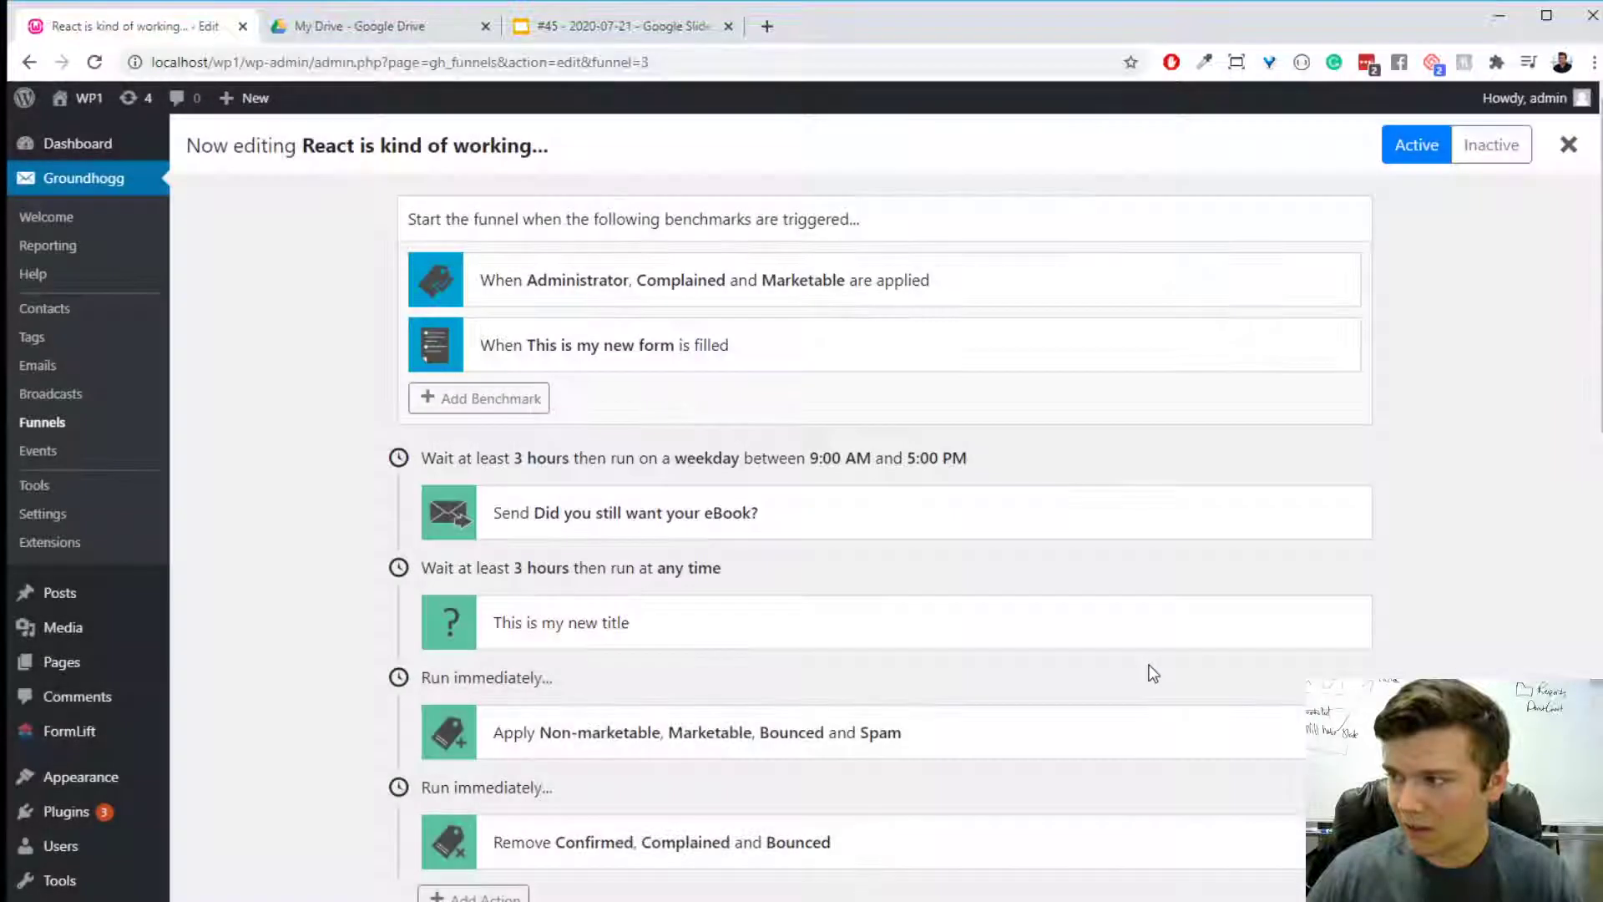
- Open the "Did you still want your eBook?" send step and review the email preview
{"action": "left_click", "coordinate": [727, 513]}
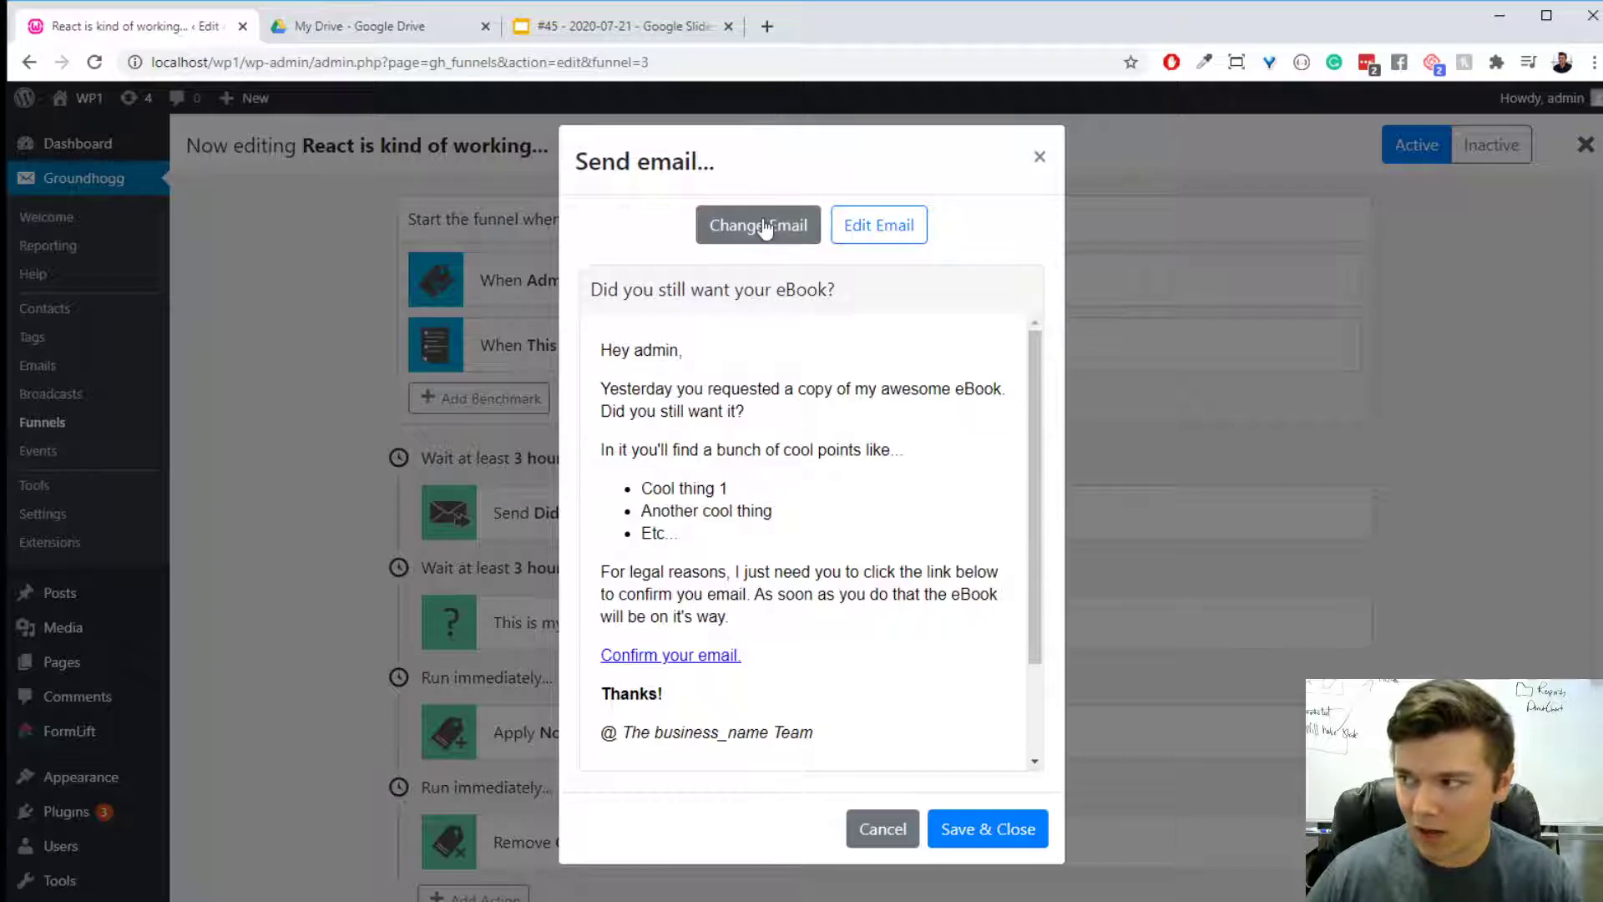
{"action": "scroll", "coordinate": [865, 428], "scroll_direction": "down", "scroll_amount": 3}
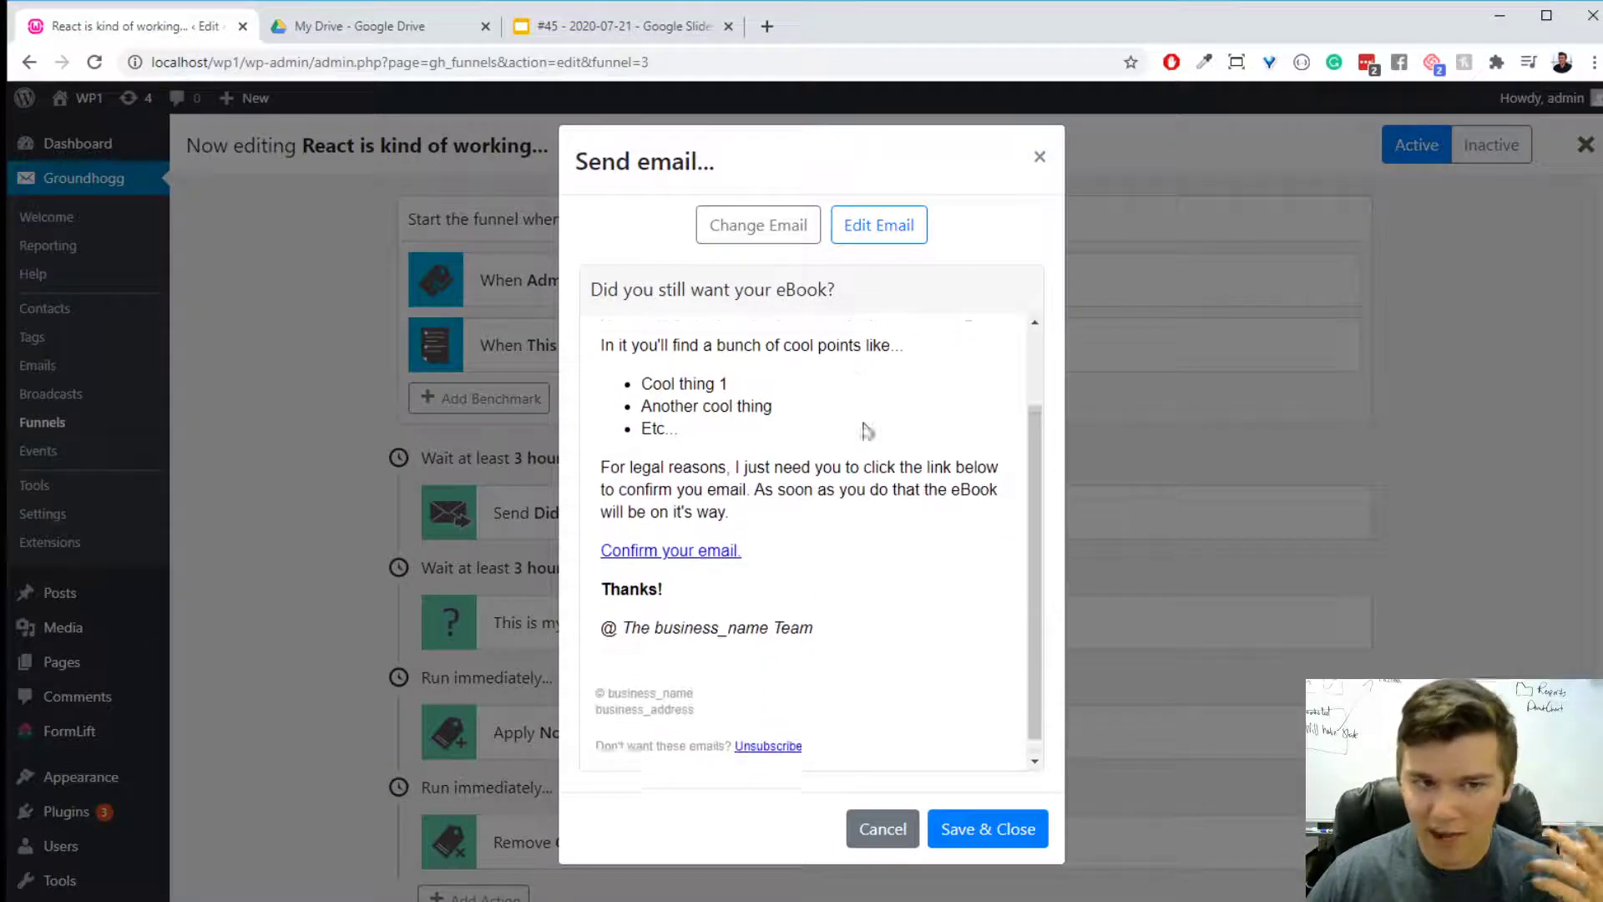
{"action": "scroll", "coordinate": [867, 431], "scroll_direction": "up", "scroll_amount": 3}
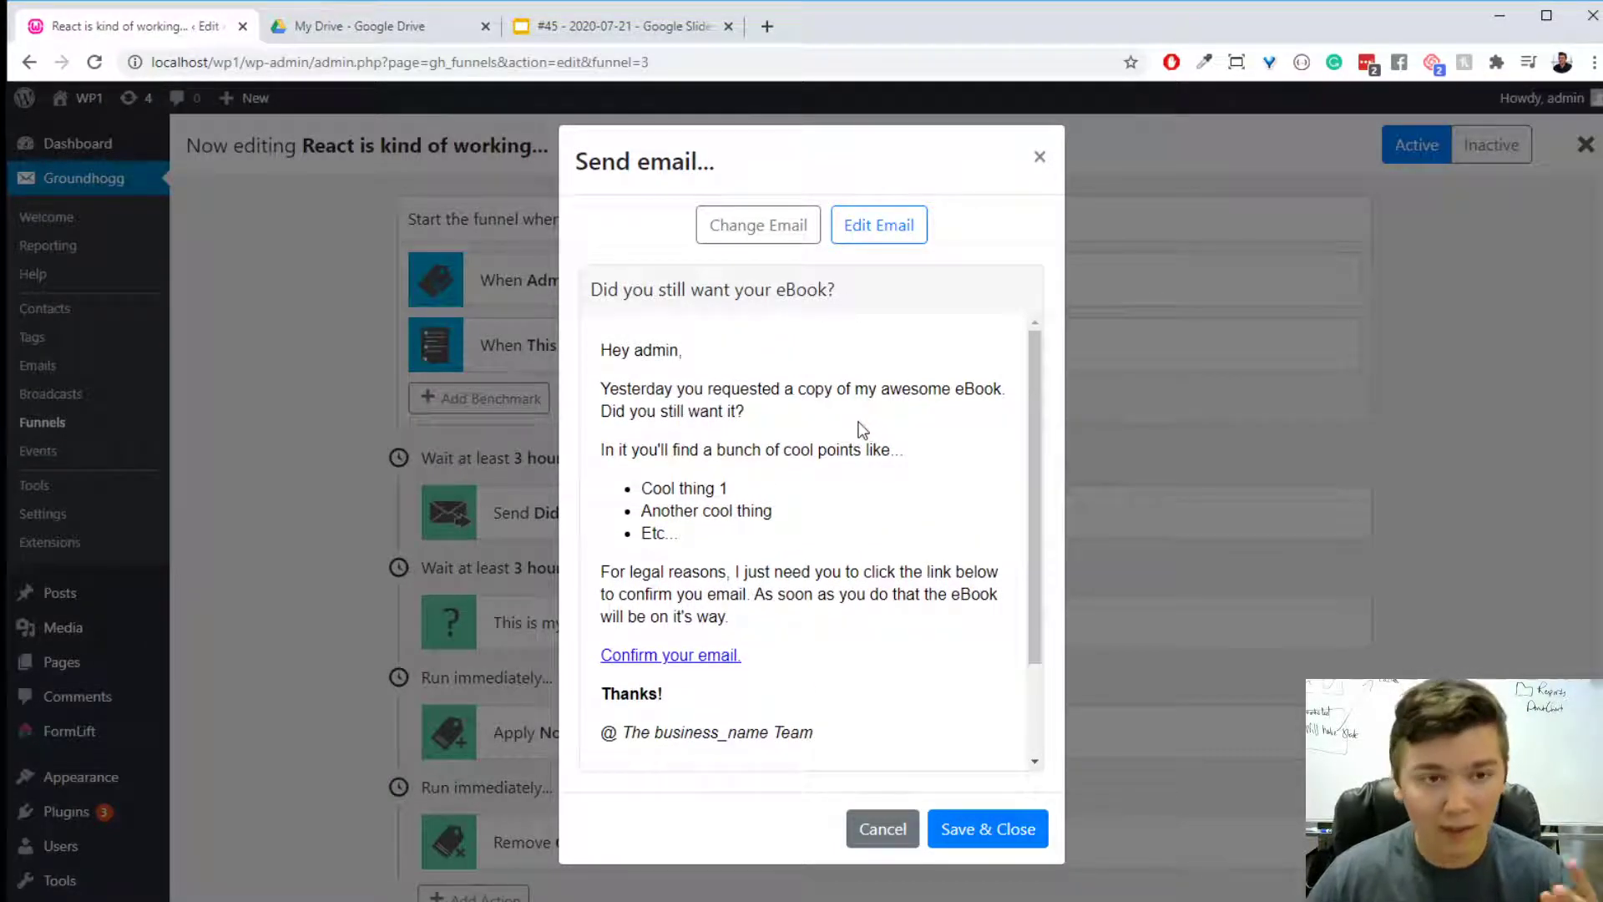
- Start changing the email of this send step and browse the available emails
{"action": "left_click", "coordinate": [764, 241]}
{"action": "mouse_move", "coordinate": [1151, 529]}
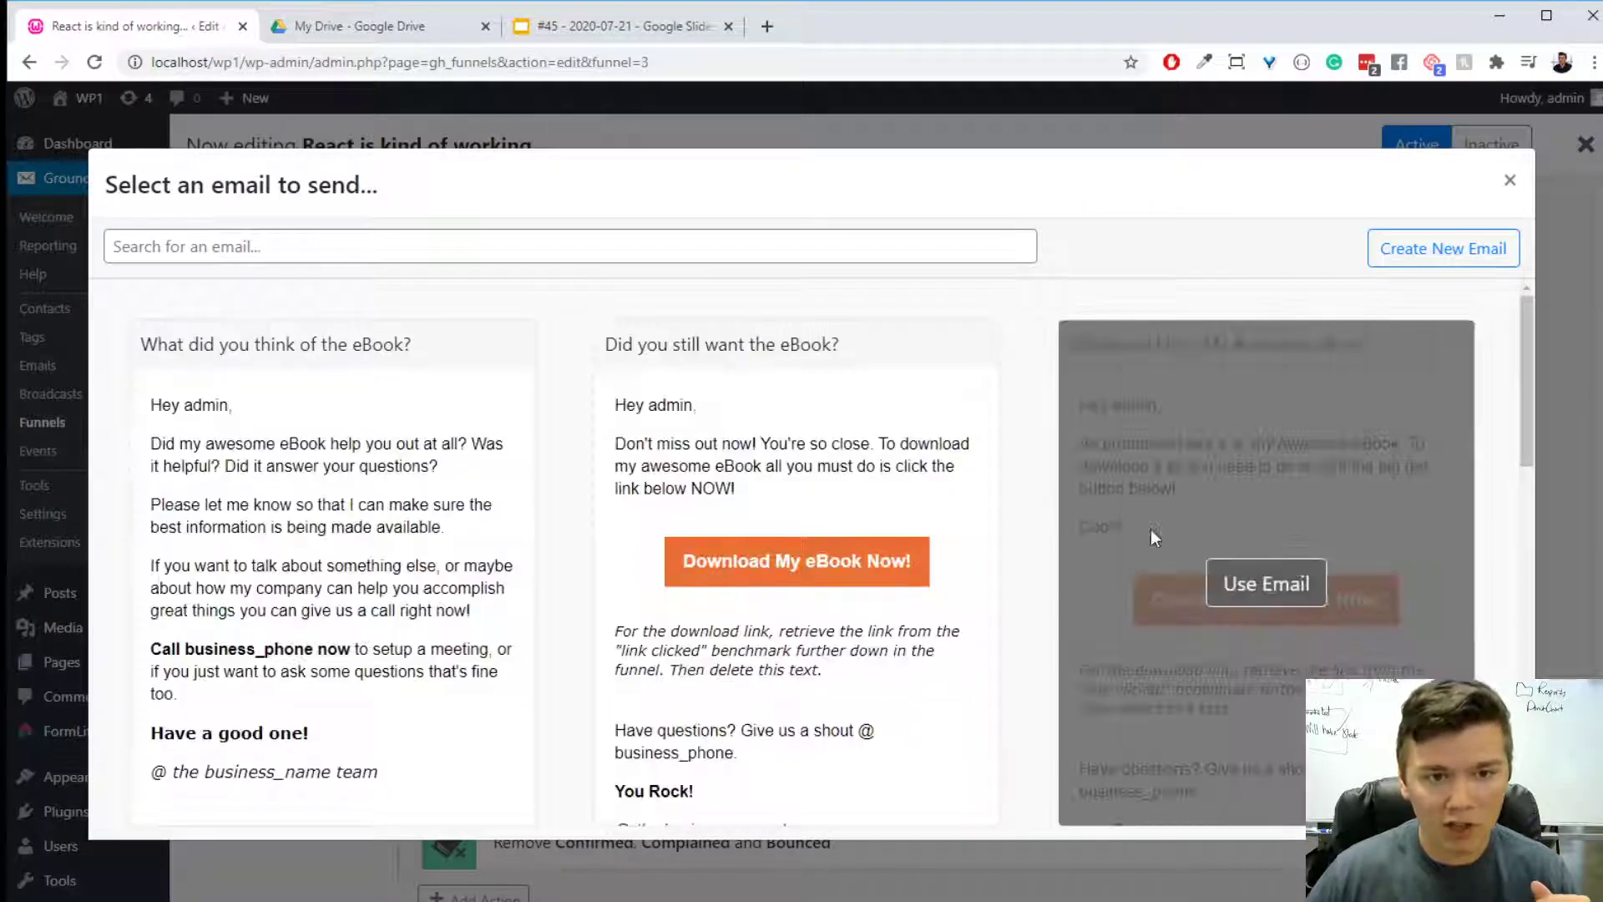
{"action": "scroll", "coordinate": [1139, 529], "scroll_direction": "down", "scroll_amount": 10}
{"action": "scroll", "coordinate": [1042, 638], "scroll_direction": "up", "scroll_amount": 11}
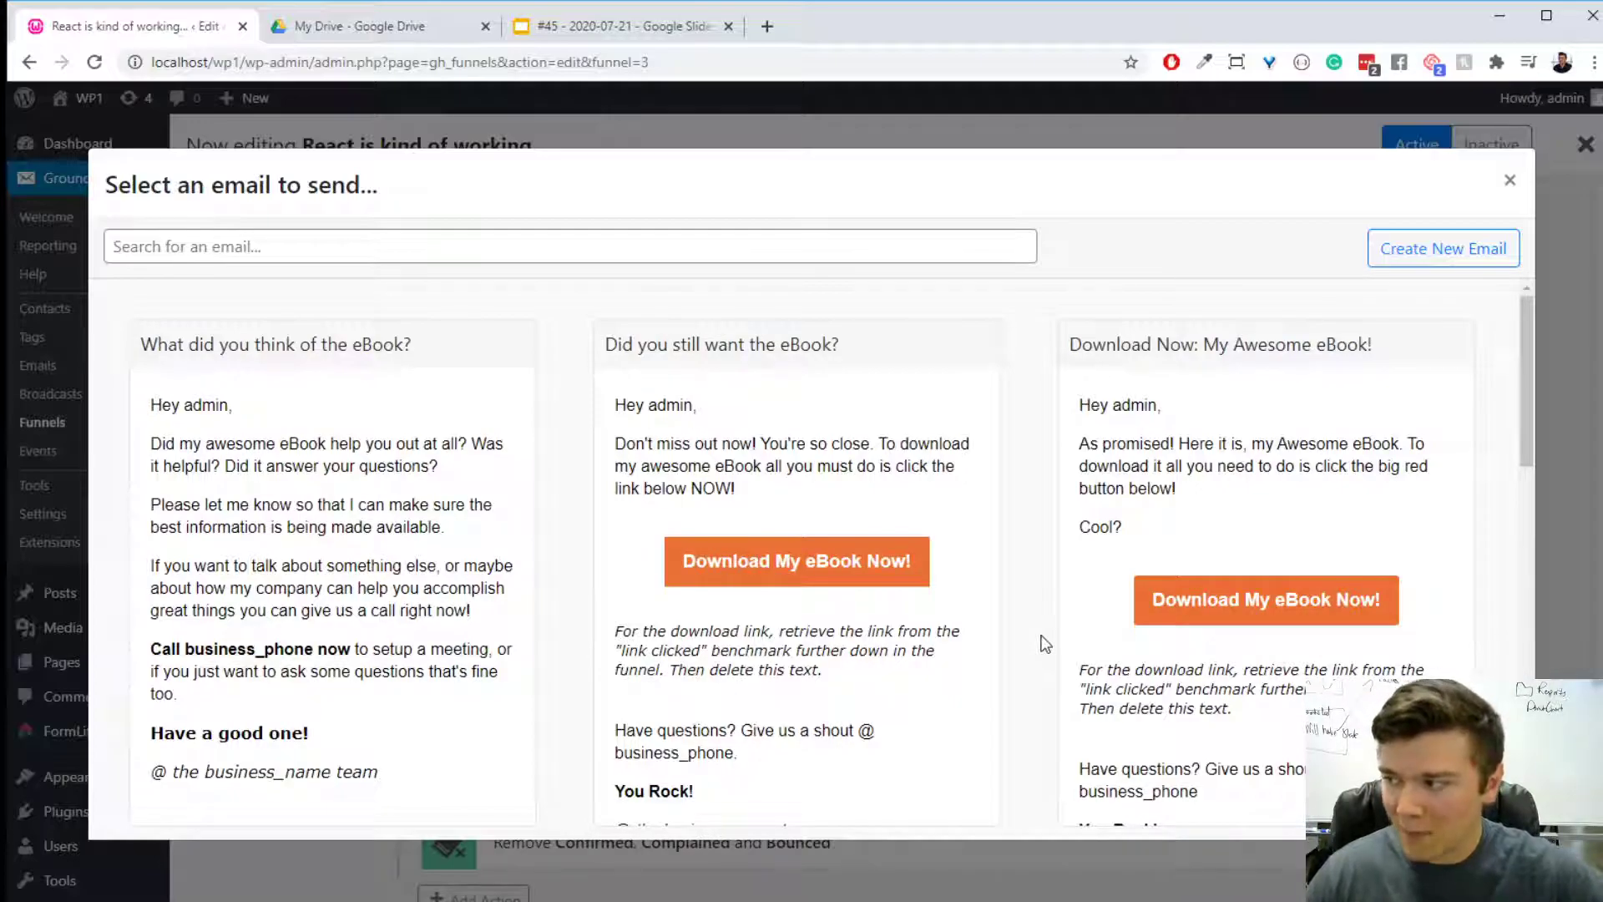
{"action": "mouse_move", "coordinate": [1081, 499]}
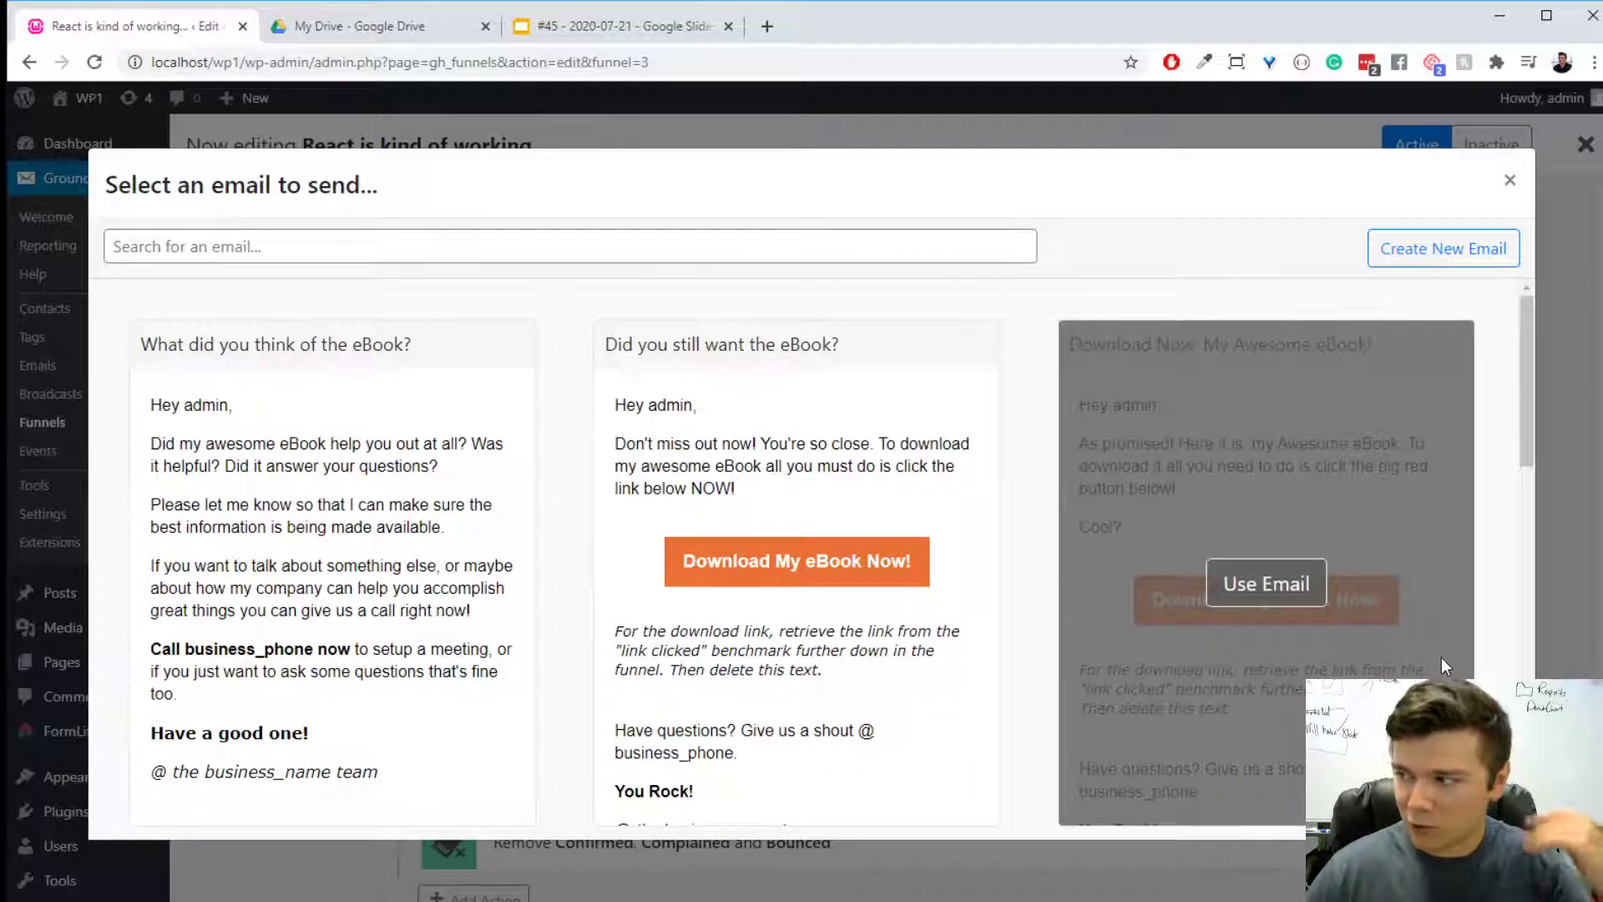
- Search the available emails for "Hel" and "Heaa", and shorten the search term to "He"
{"action": "left_click", "coordinate": [750, 249]}
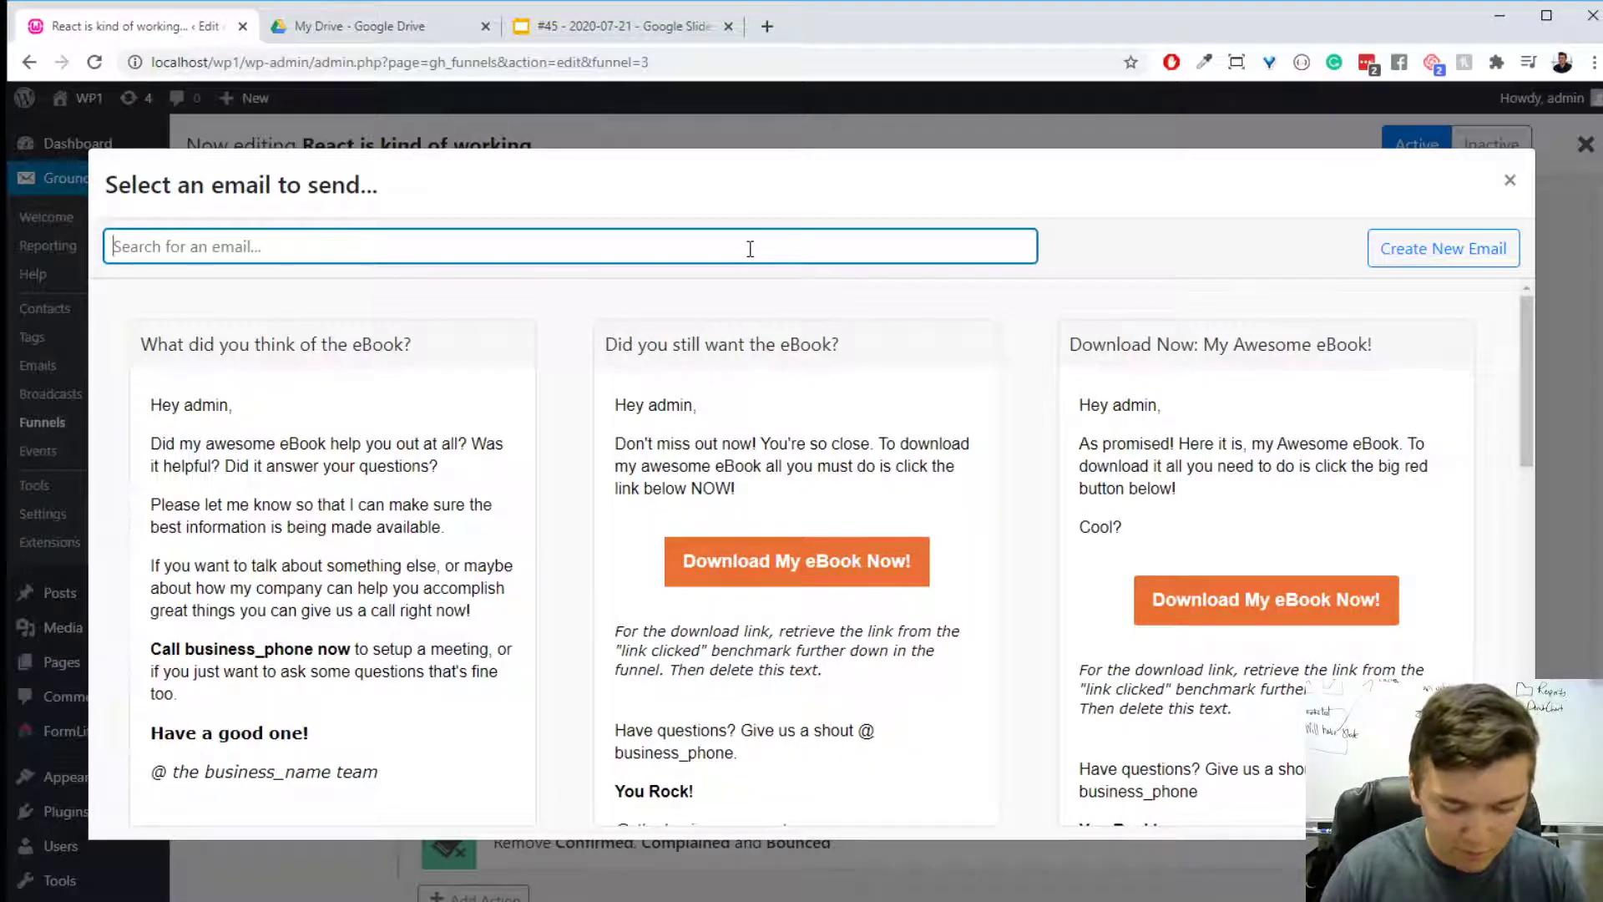
{"action": "type", "text": "Hell"}
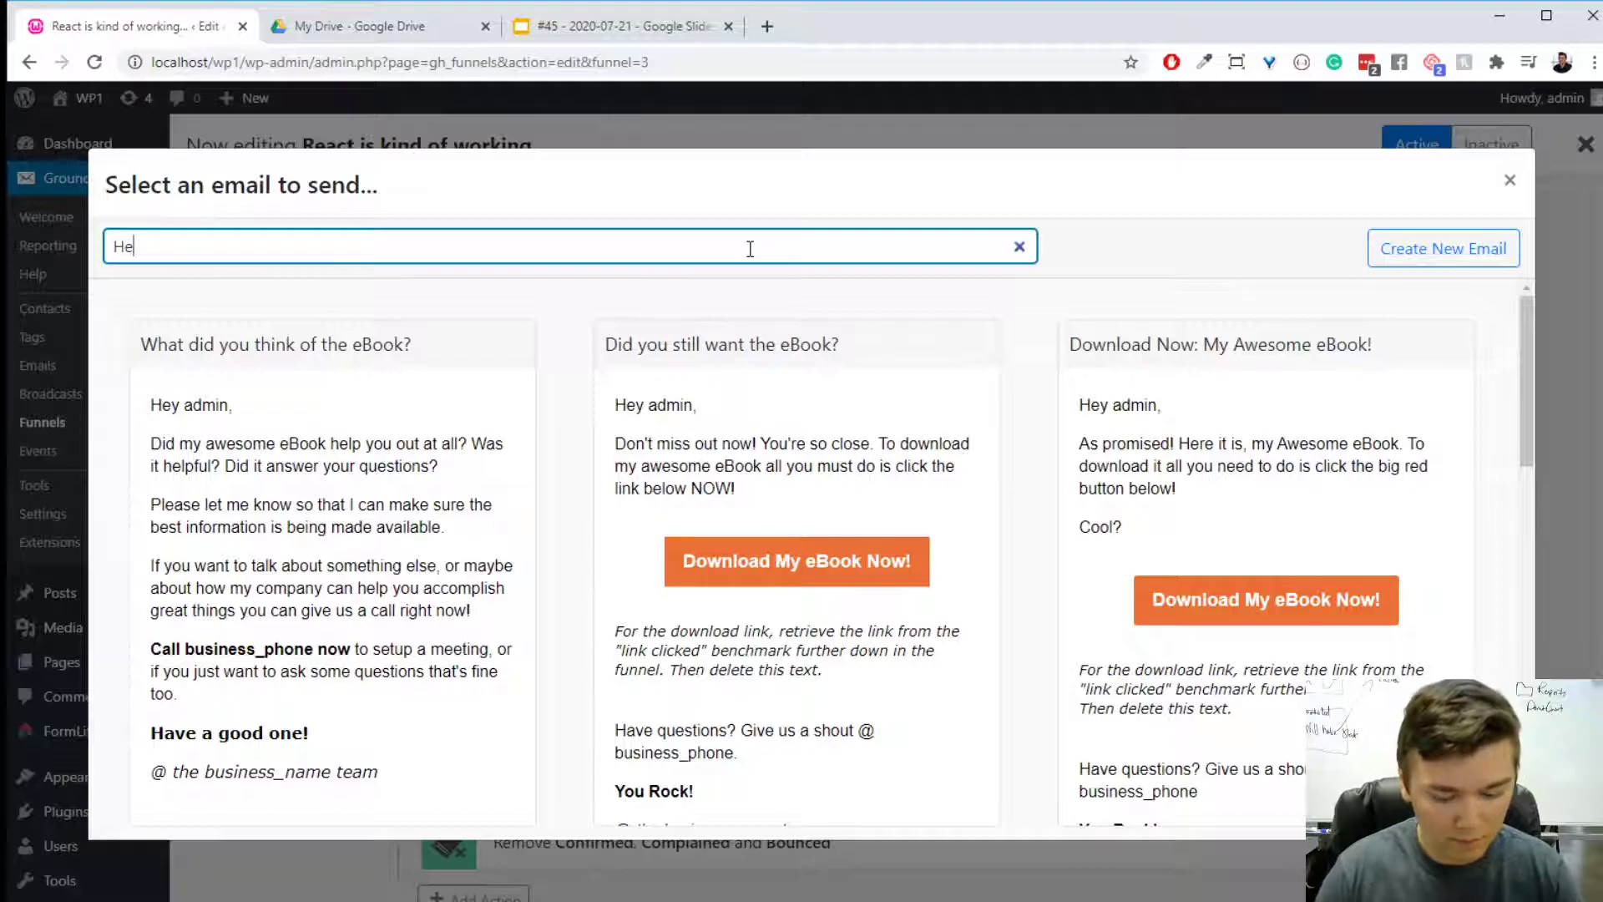
{"action": "key", "text": "BackSpace"}
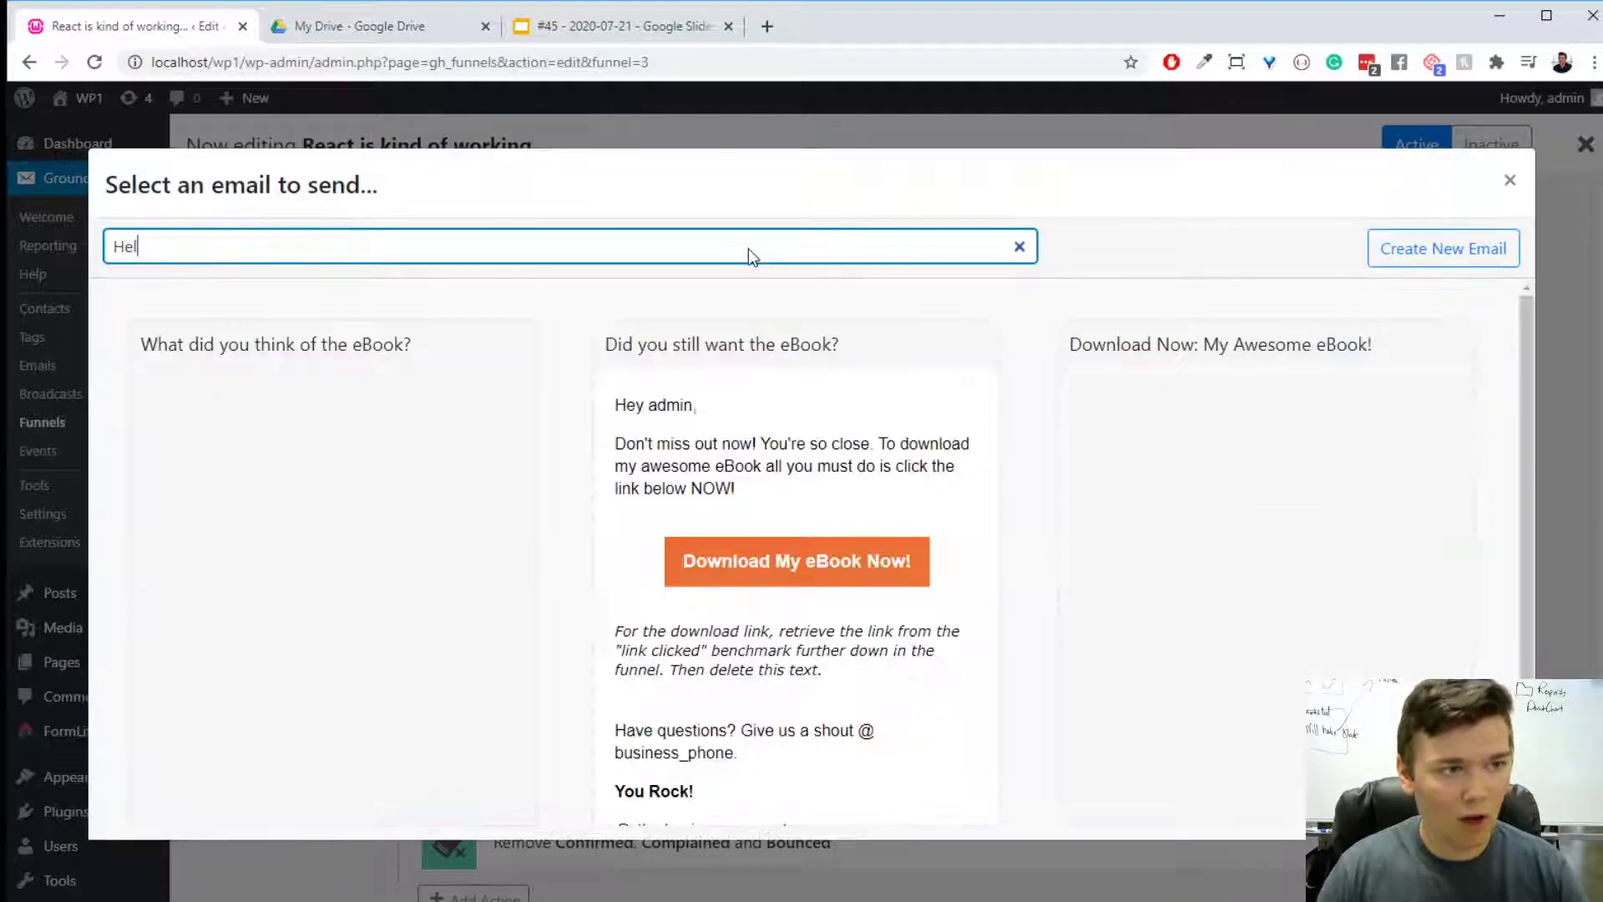
{"action": "type", "text": "aa"}
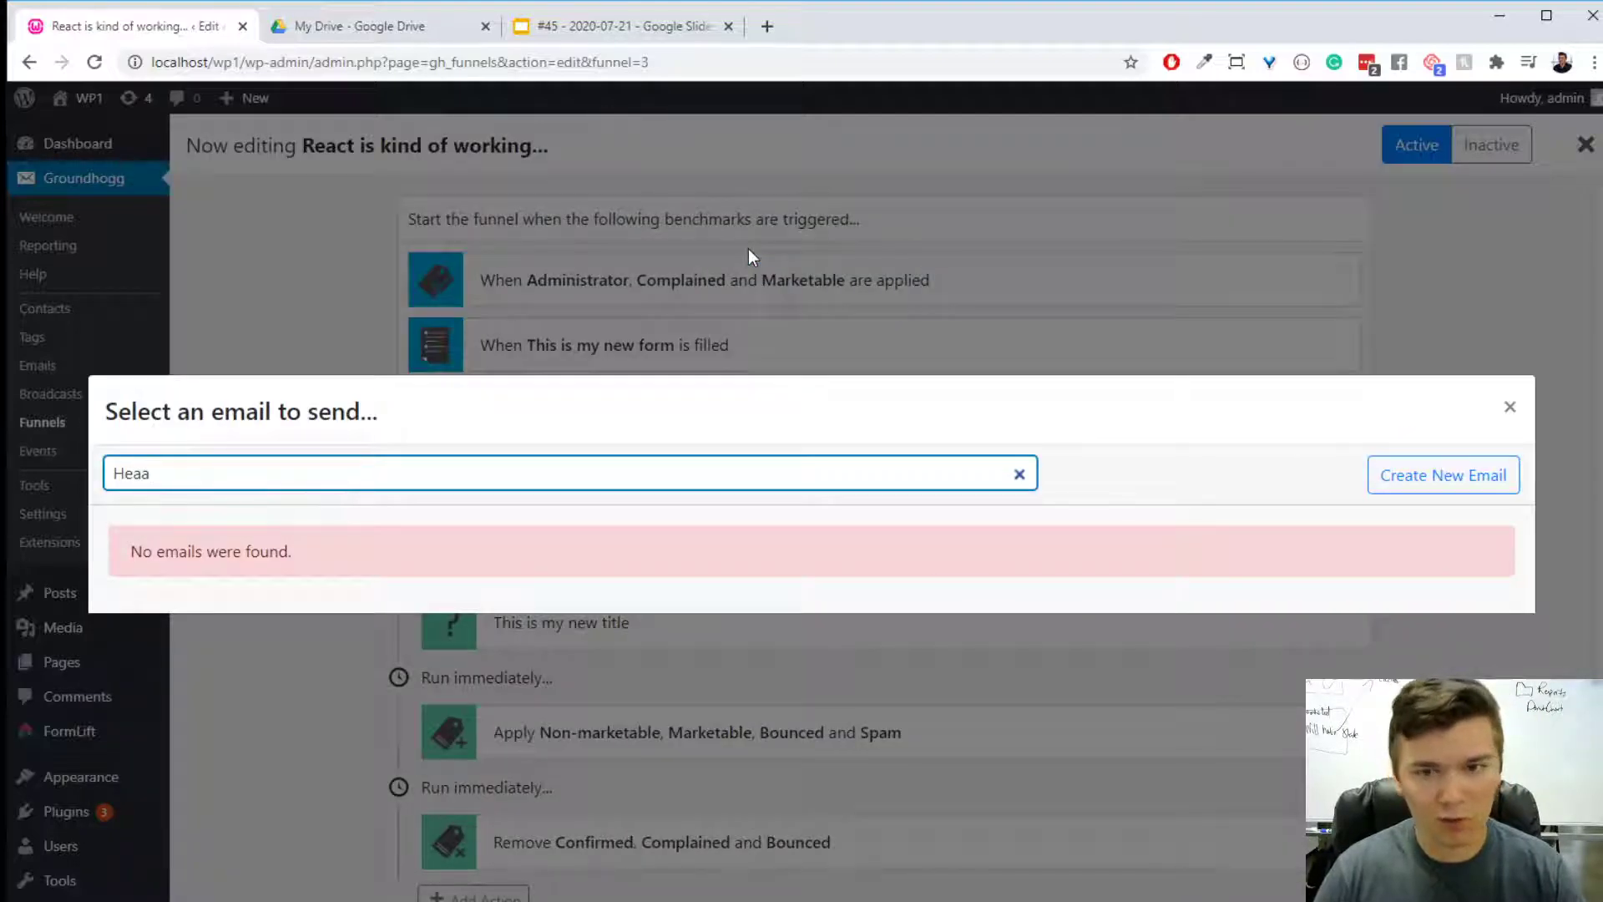
{"action": "key", "text": "BackSpace"}
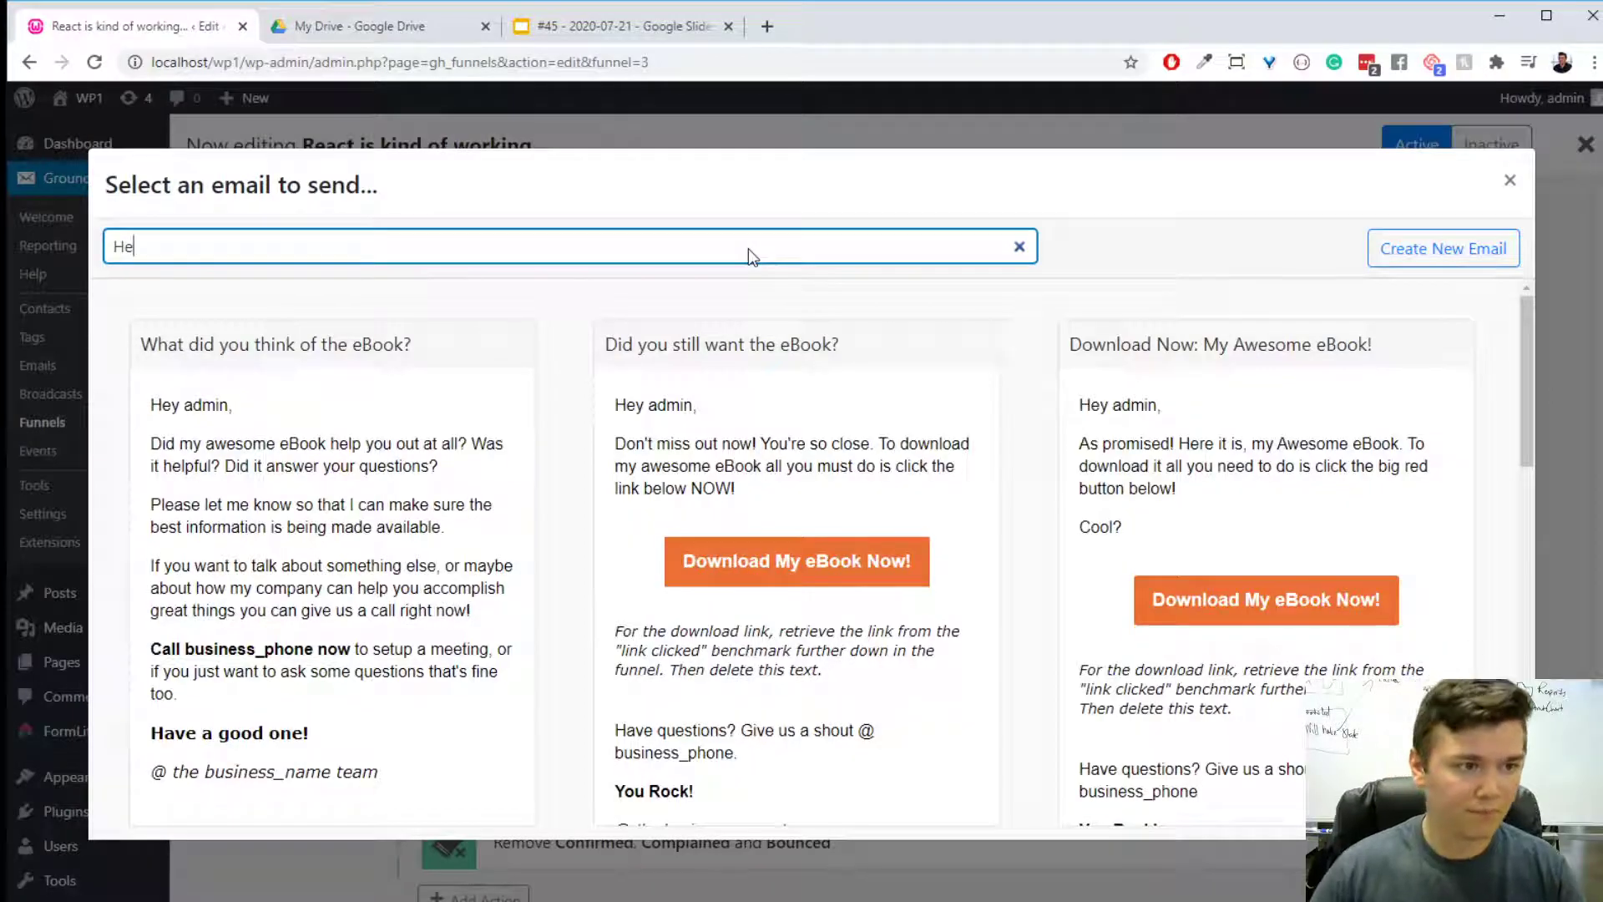
- Use the "What did you think of the eBook?" email for the send step, check its preview and save the step
{"action": "mouse_move", "coordinate": [376, 543]}
{"action": "left_click", "coordinate": [372, 584]}
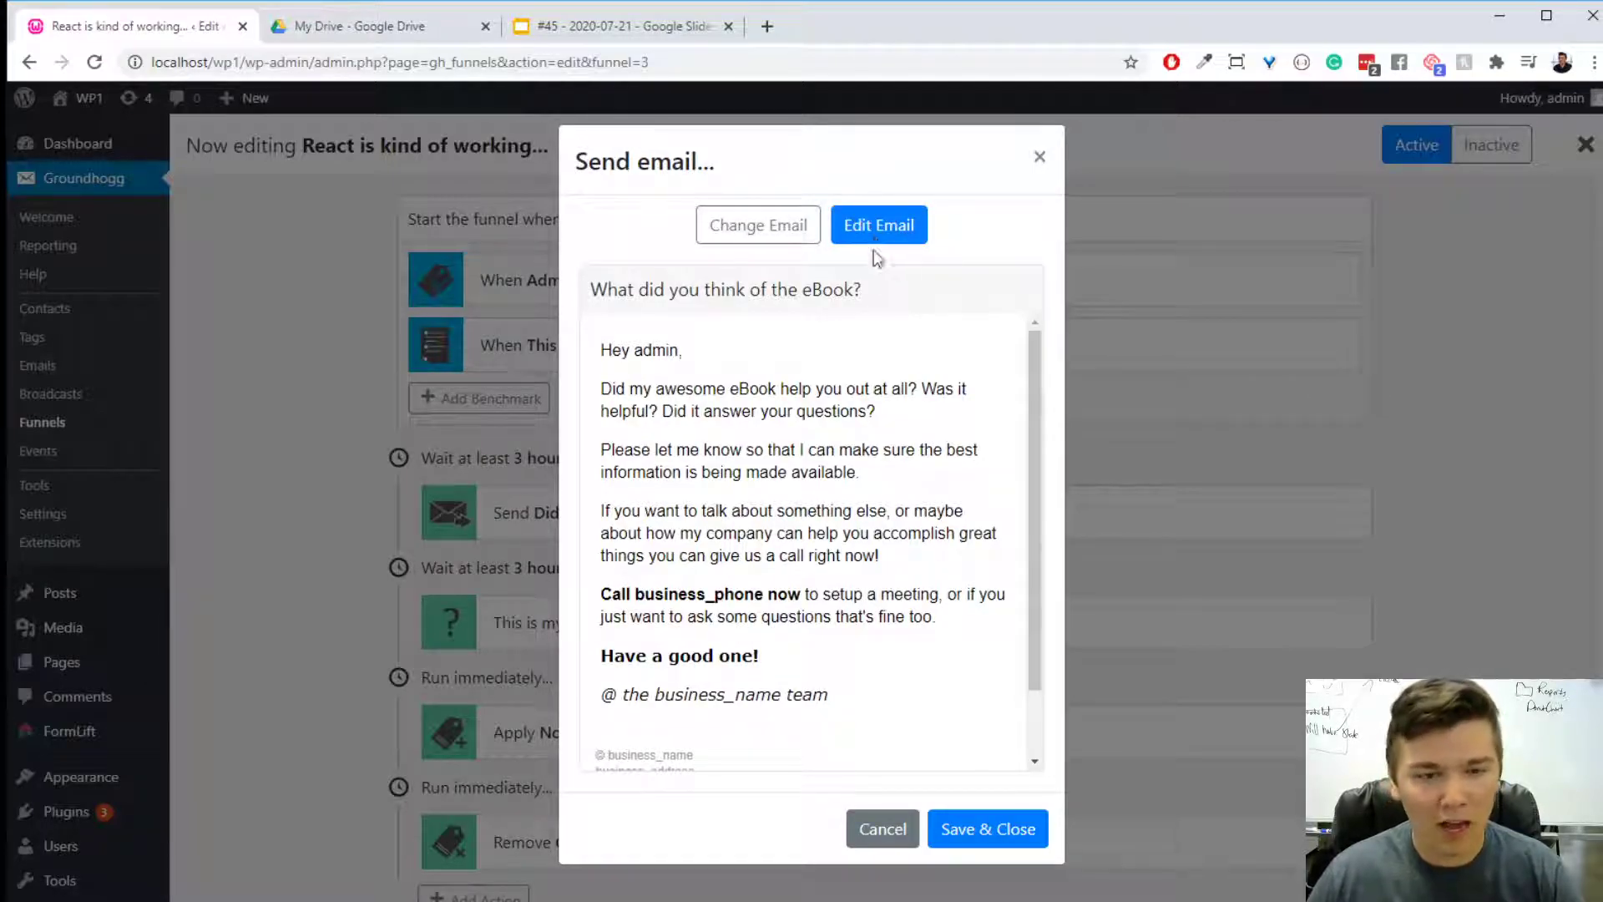
{"action": "scroll", "coordinate": [927, 484], "scroll_direction": "down", "scroll_amount": 2}
{"action": "scroll", "coordinate": [949, 511], "scroll_direction": "up", "scroll_amount": 2}
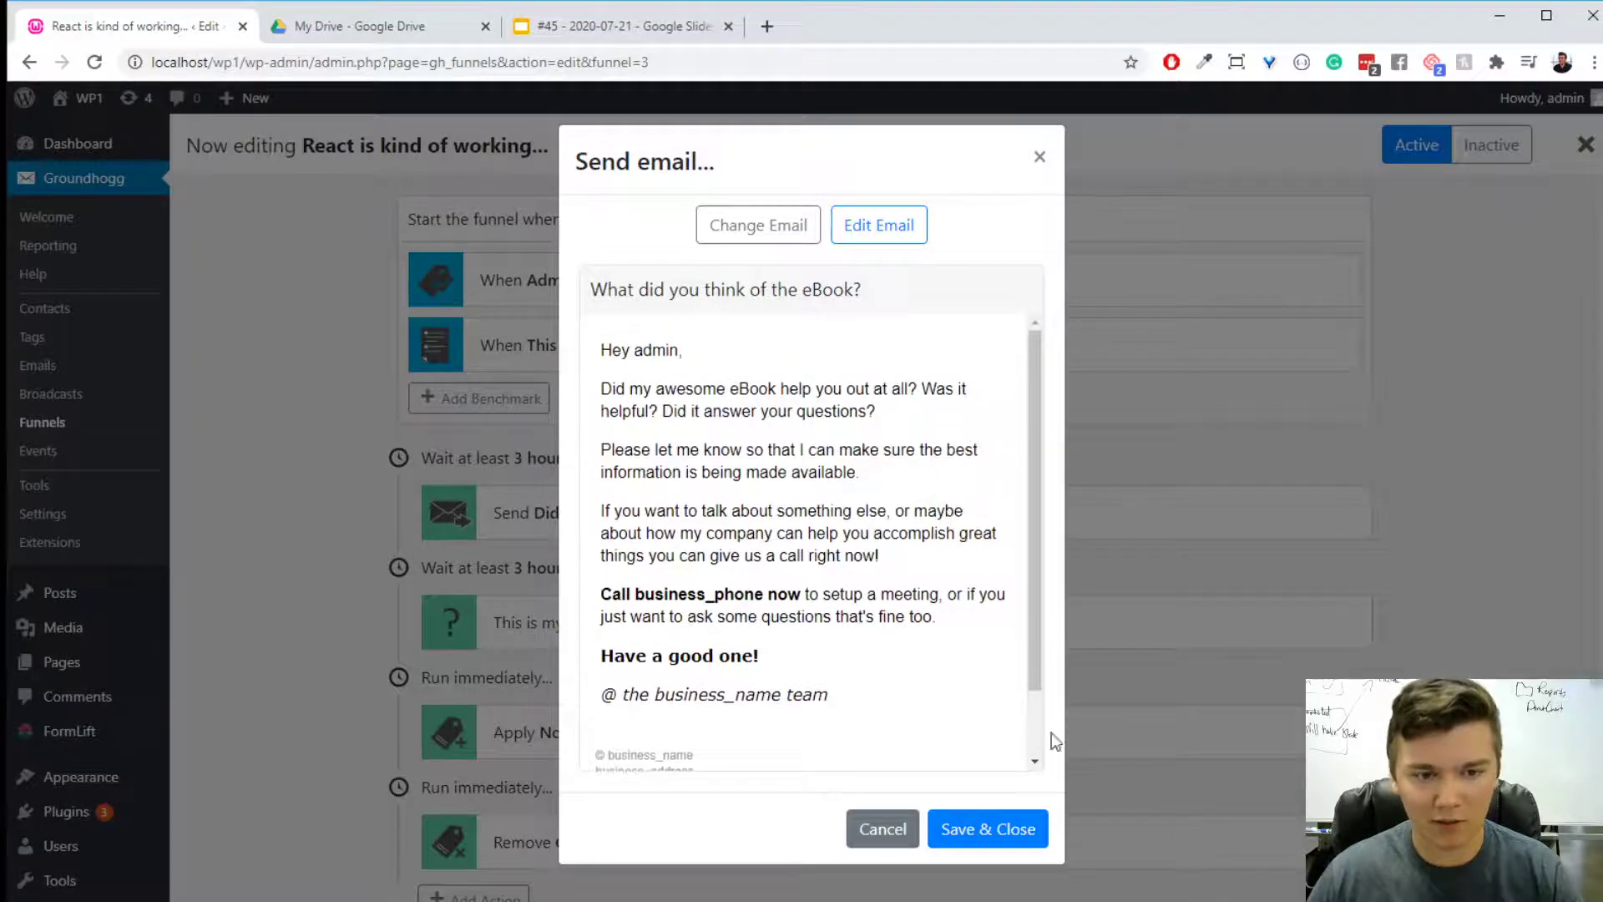
{"action": "left_click", "coordinate": [1011, 835]}
{"action": "left_click", "coordinate": [977, 200]}
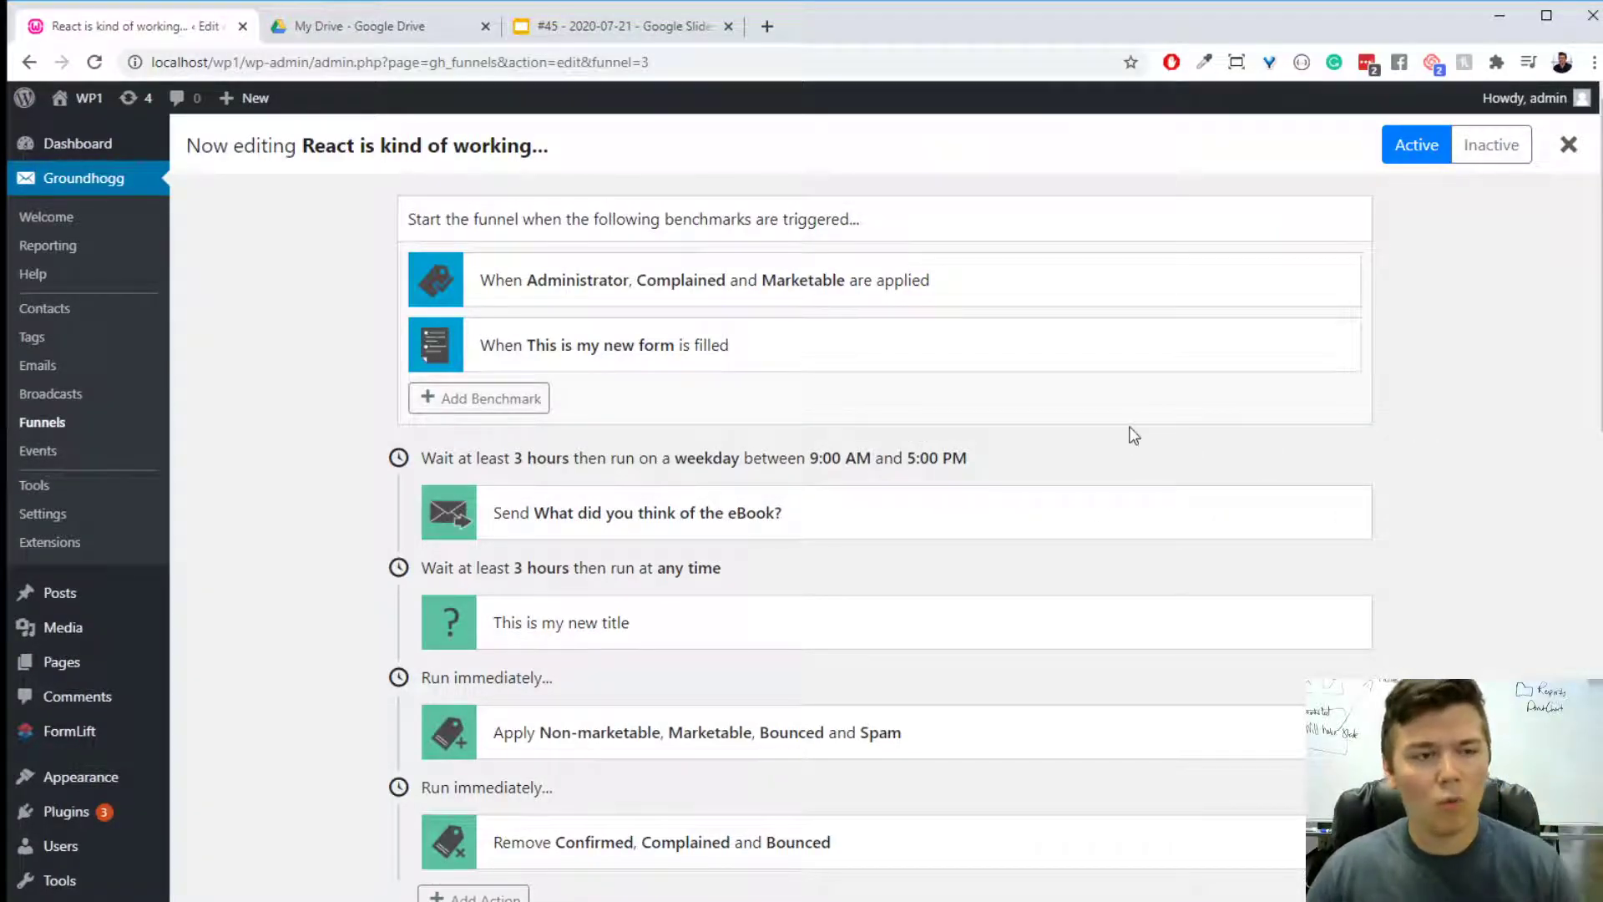
- Remove the Marketable and Spam tags from the Apply tags action and save it
{"action": "scroll", "coordinate": [1012, 506], "scroll_direction": "down", "scroll_amount": 1}
{"action": "scroll", "coordinate": [1015, 512], "scroll_direction": "down", "scroll_amount": 3}
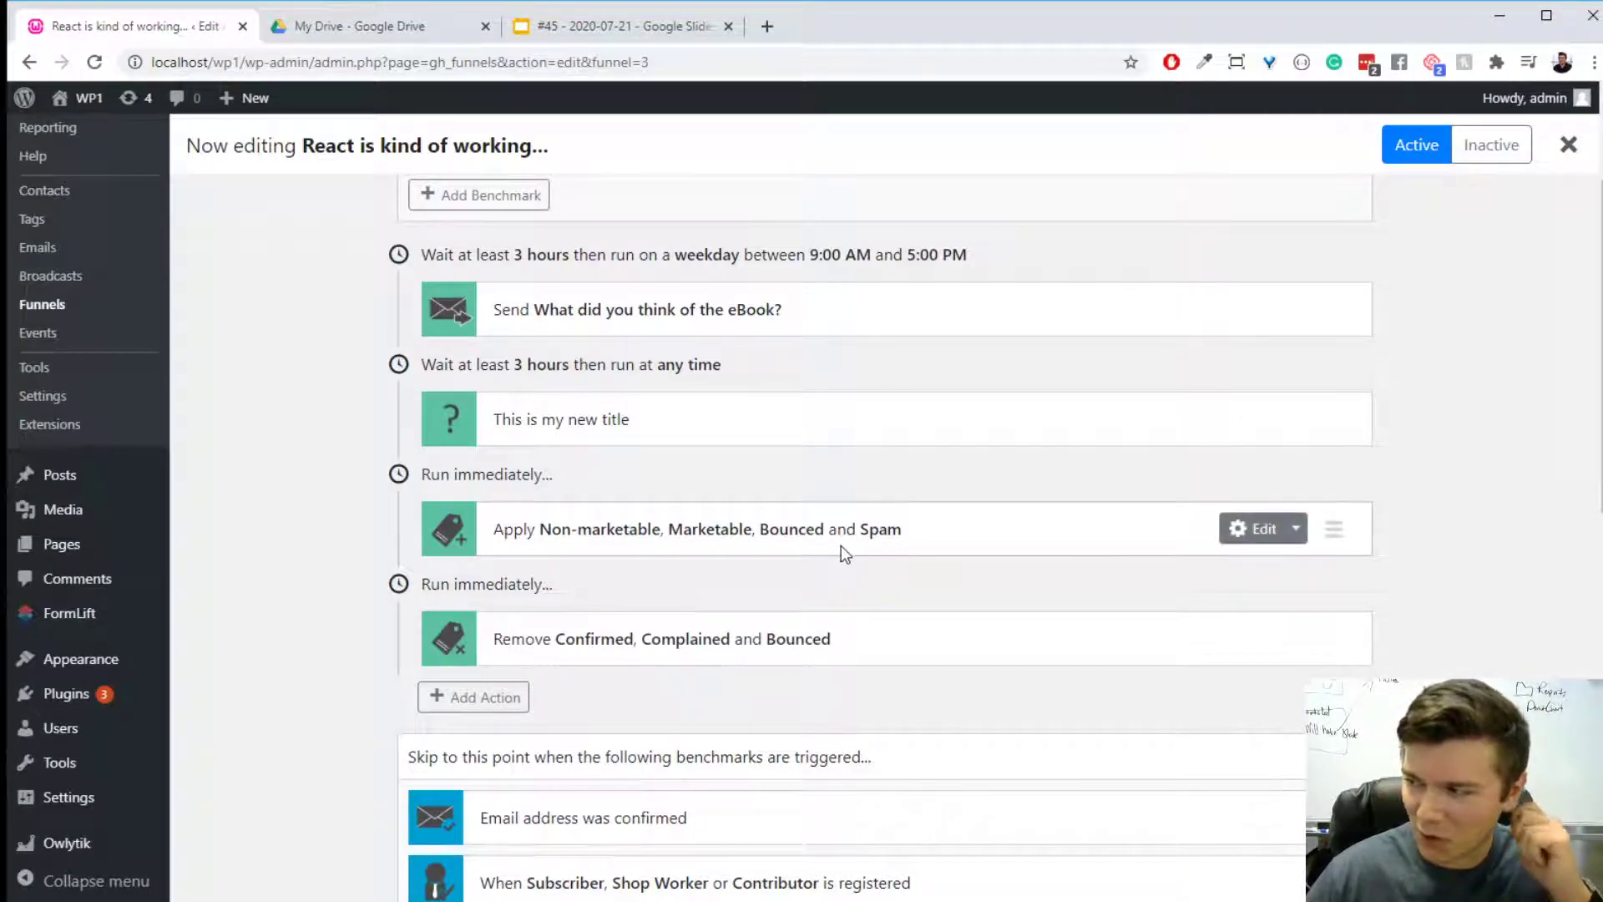
{"action": "mouse_move", "coordinate": [920, 658]}
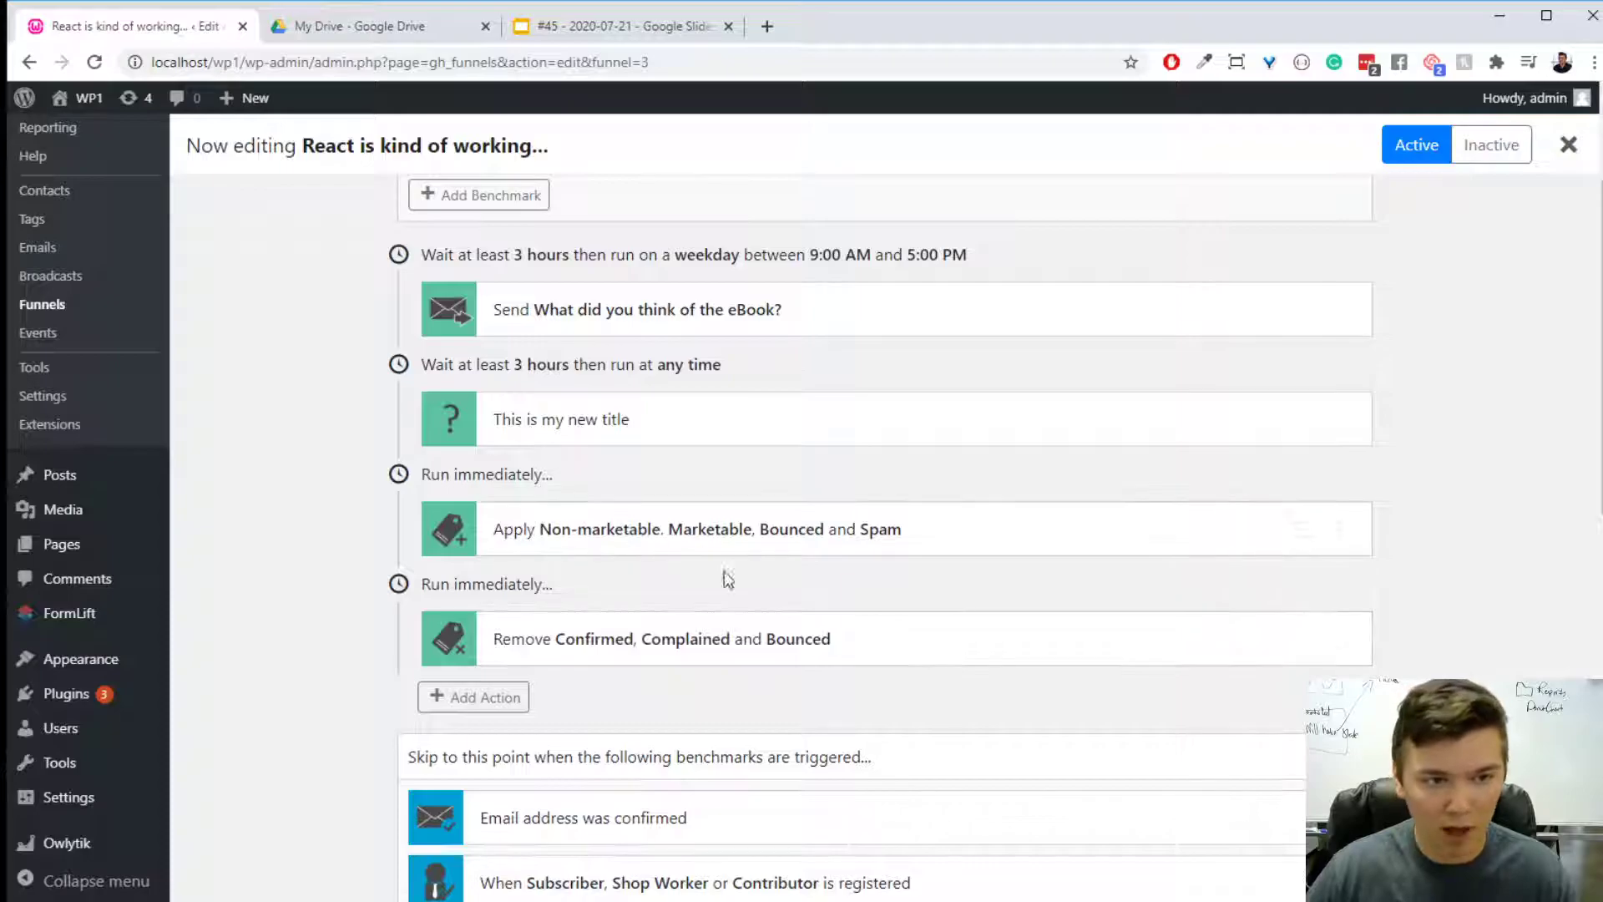
{"action": "left_click", "coordinate": [837, 539]}
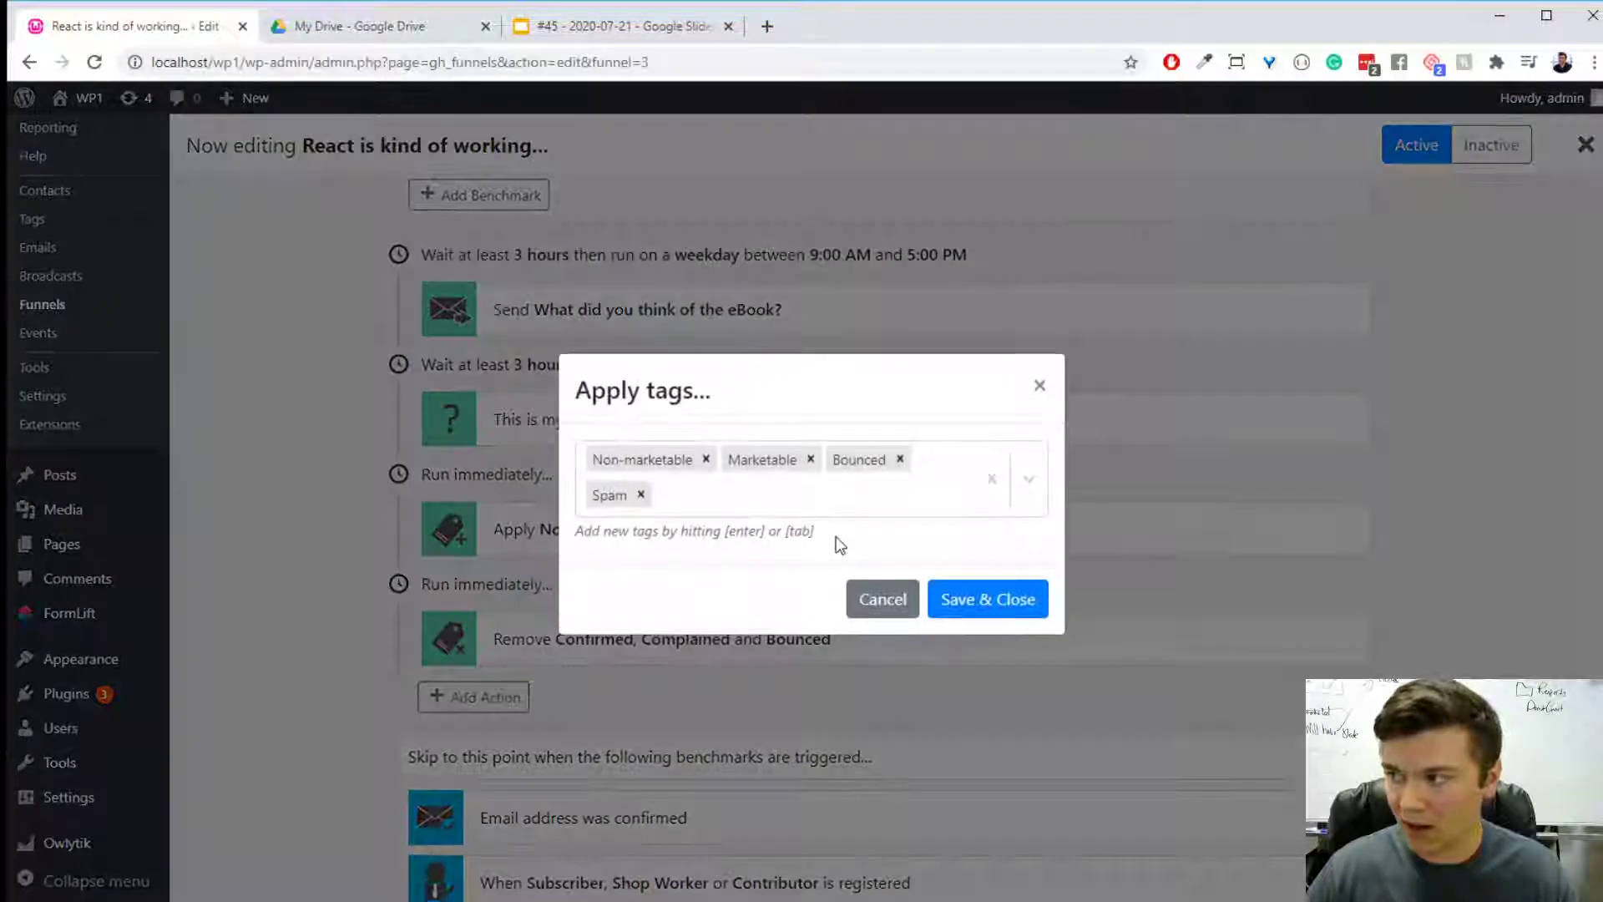
{"action": "left_click", "coordinate": [809, 459]}
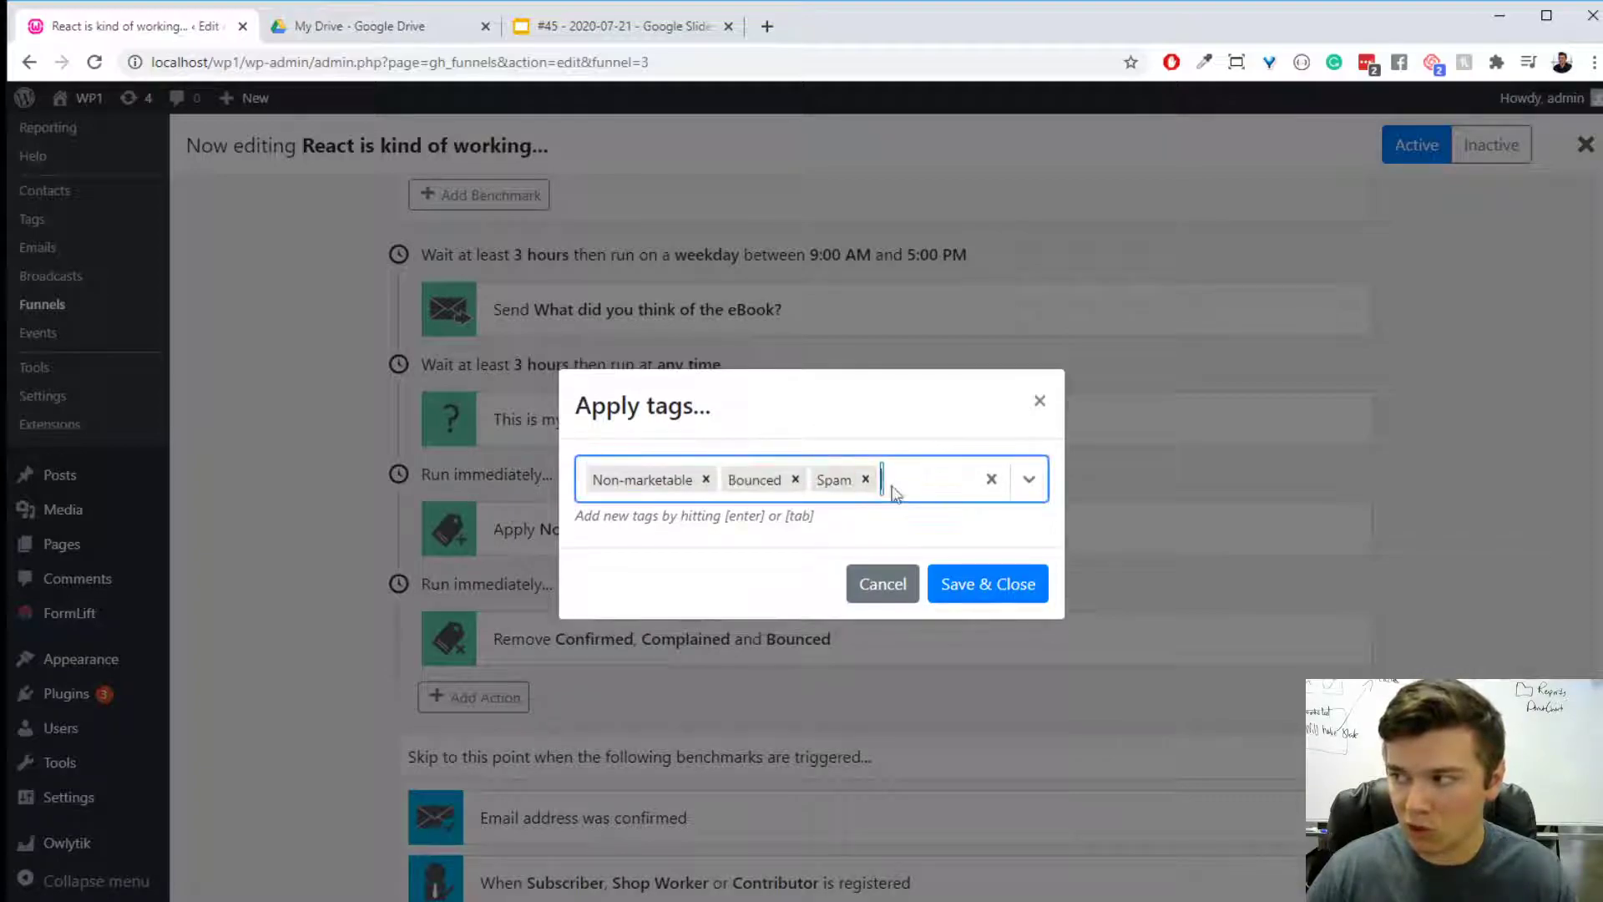
{"action": "left_click", "coordinate": [864, 477]}
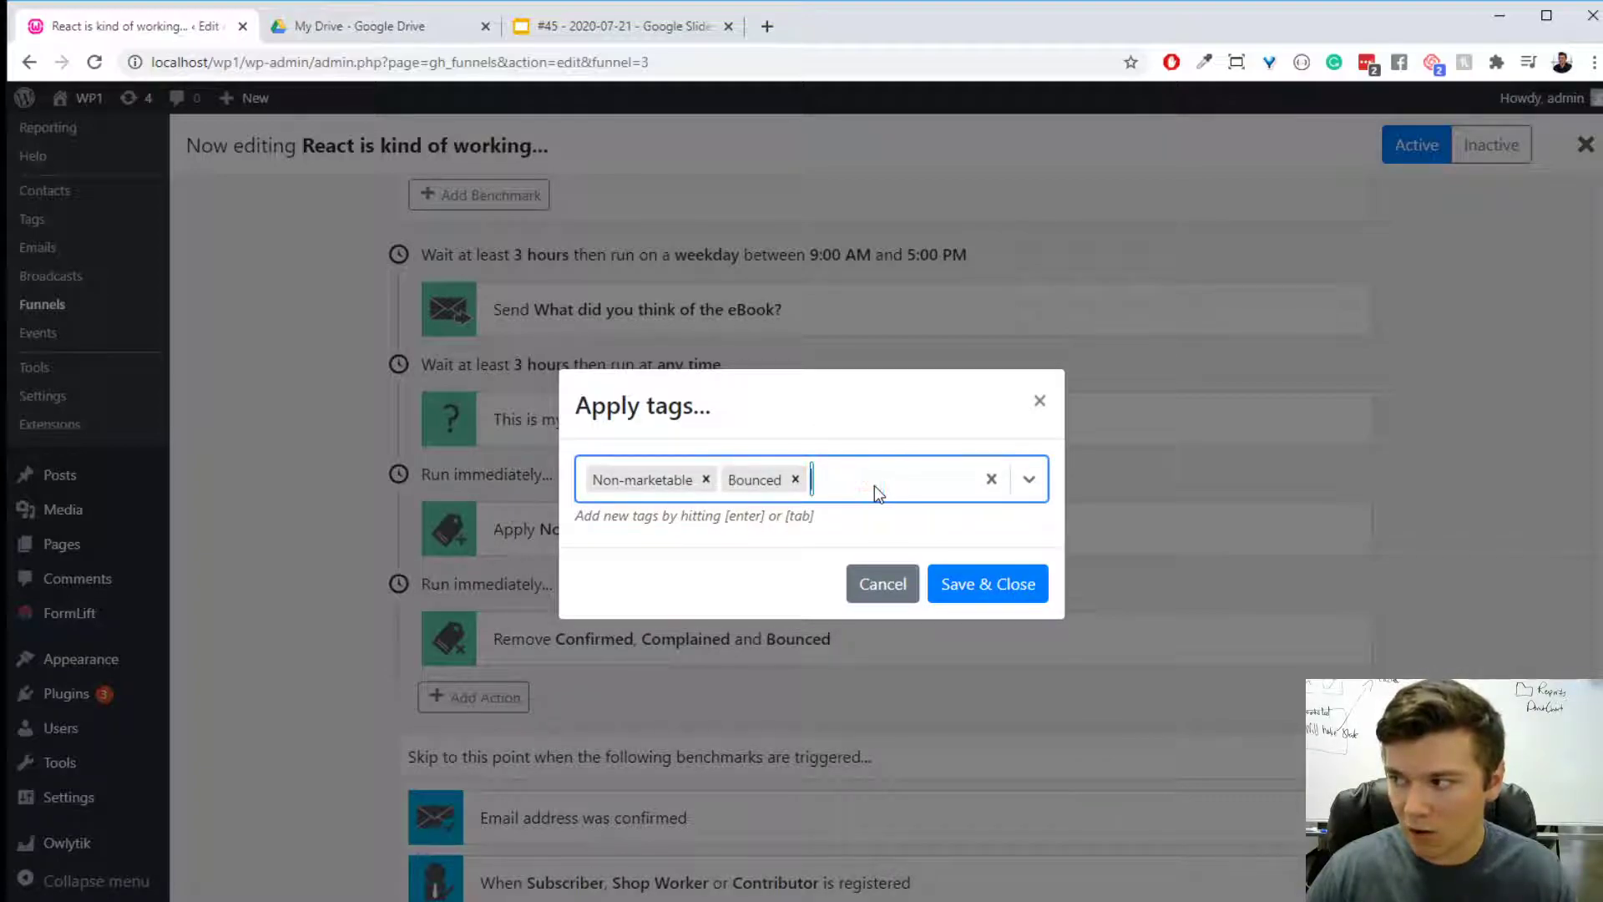
{"action": "left_click", "coordinate": [975, 590]}
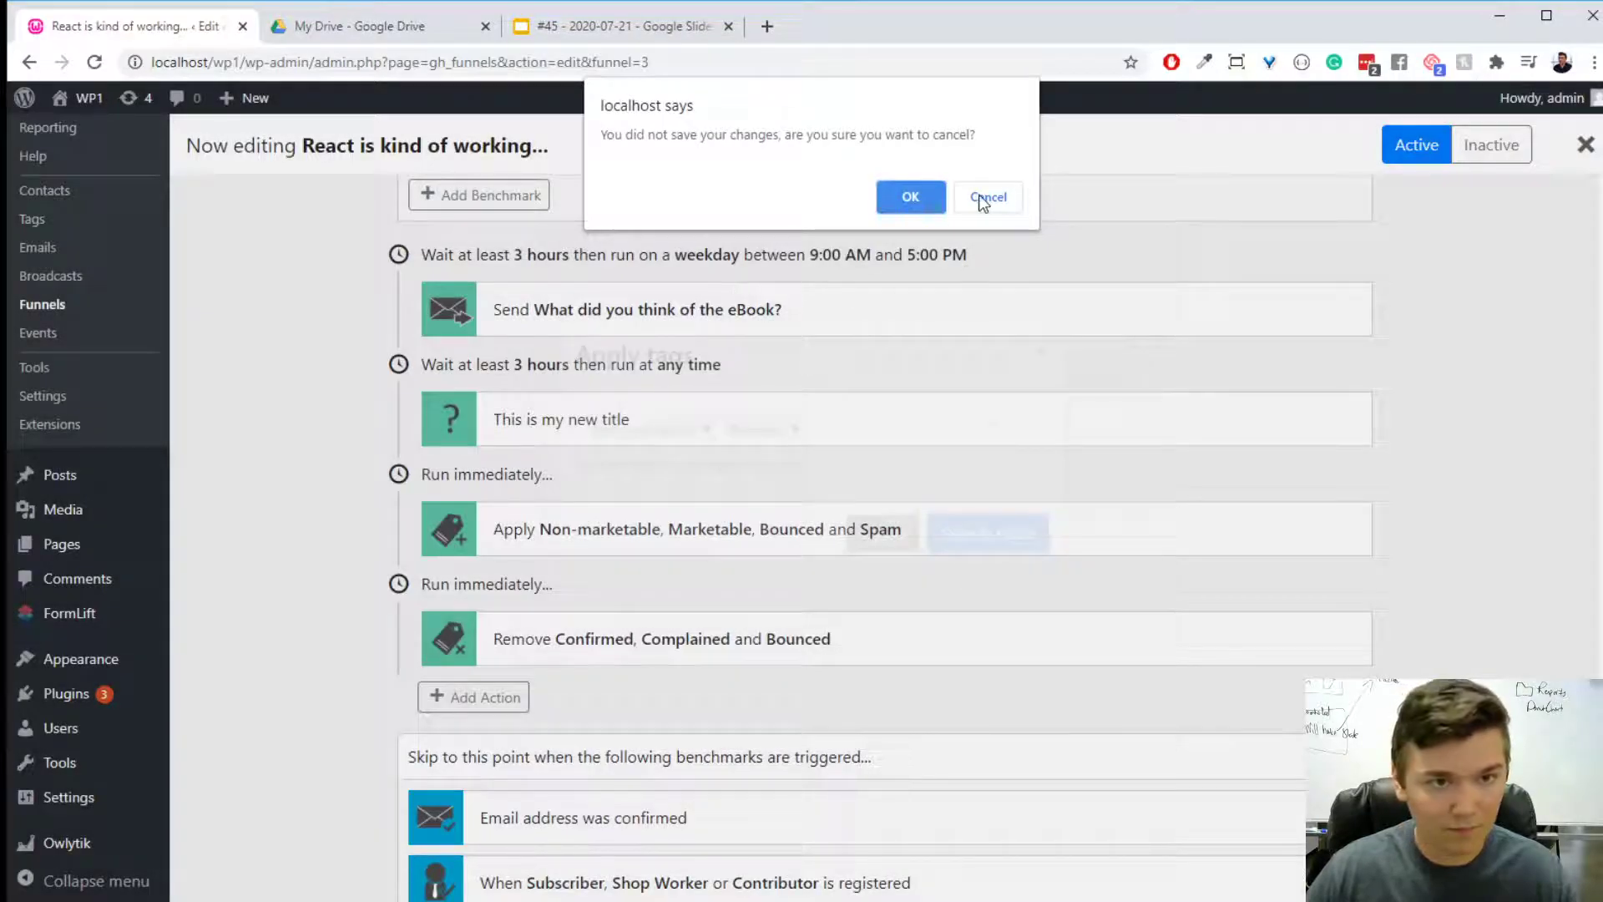
{"action": "left_click", "coordinate": [985, 198]}
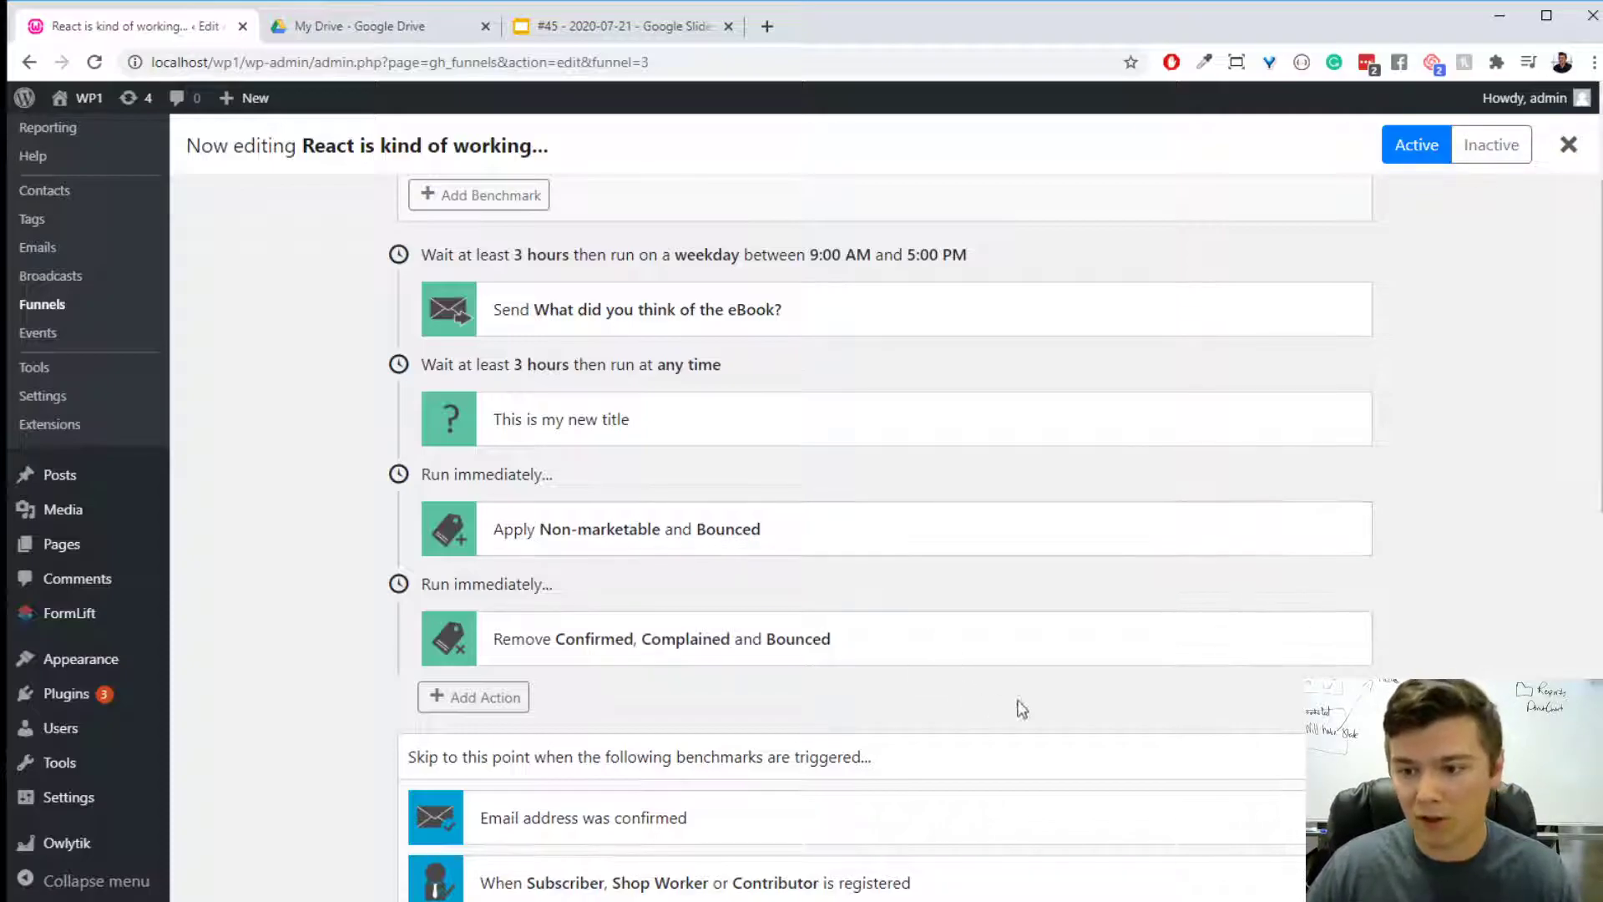
- Take the Complained tag out of the Remove tags action, save it and reload the funnel page
{"action": "left_click", "coordinate": [664, 653]}
{"action": "left_click", "coordinate": [779, 480]}
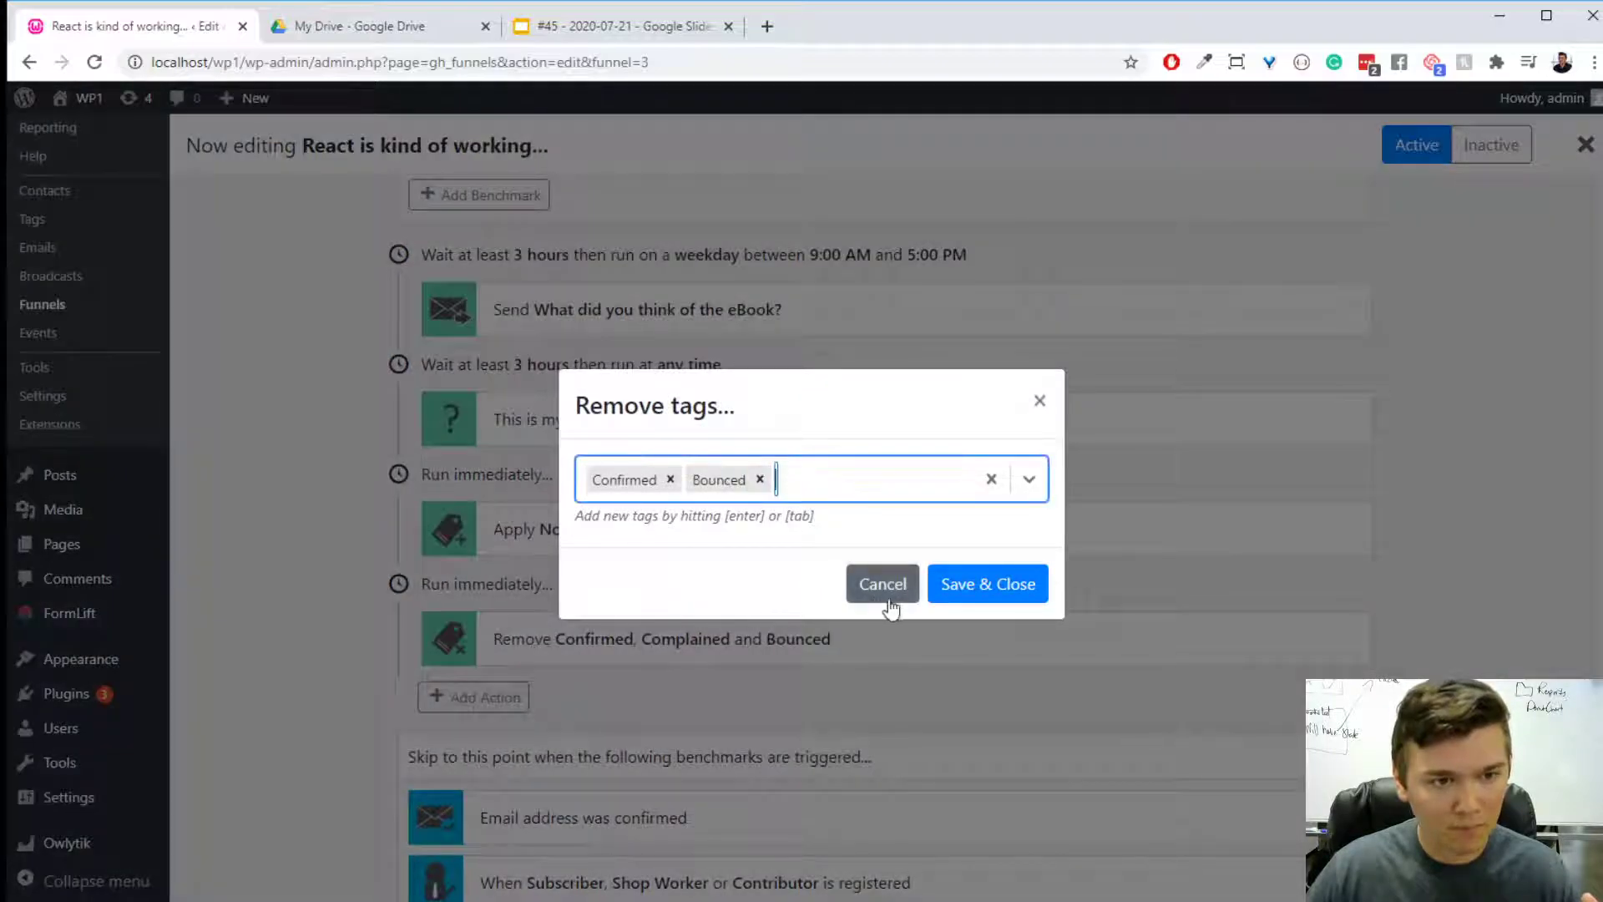
{"action": "left_click", "coordinate": [960, 584]}
{"action": "left_click", "coordinate": [910, 197]}
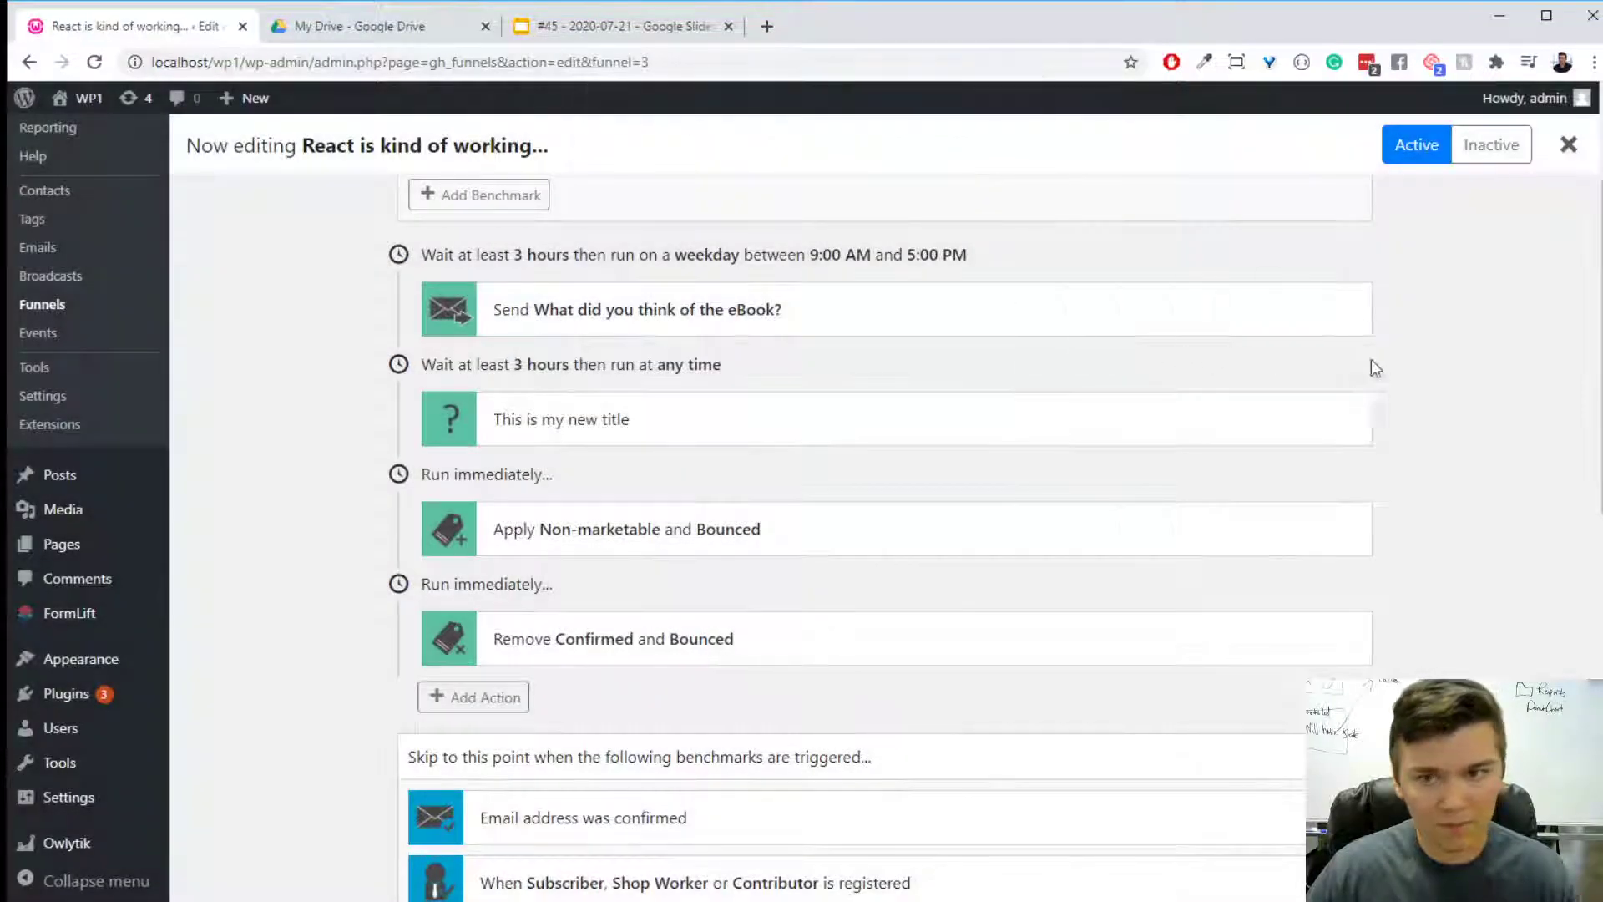
{"action": "key", "text": "F5"}
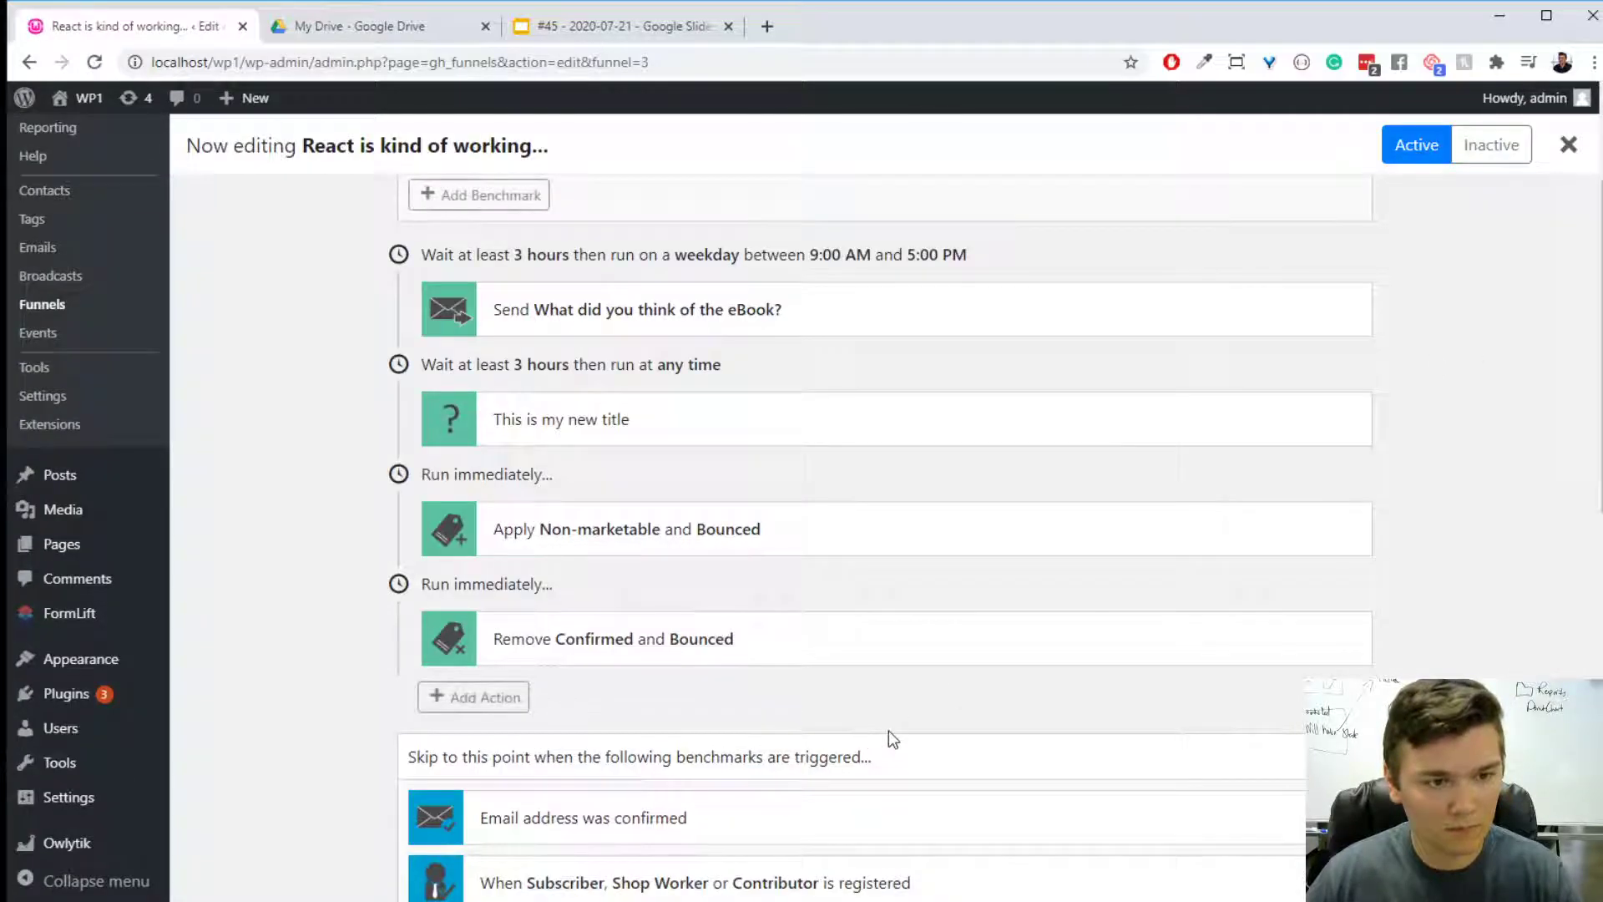
- Remove the Contributor role from the user registered benchmark and save it
{"action": "scroll", "coordinate": [889, 731], "scroll_direction": "down", "scroll_amount": 3}
{"action": "left_click", "coordinate": [845, 584]}
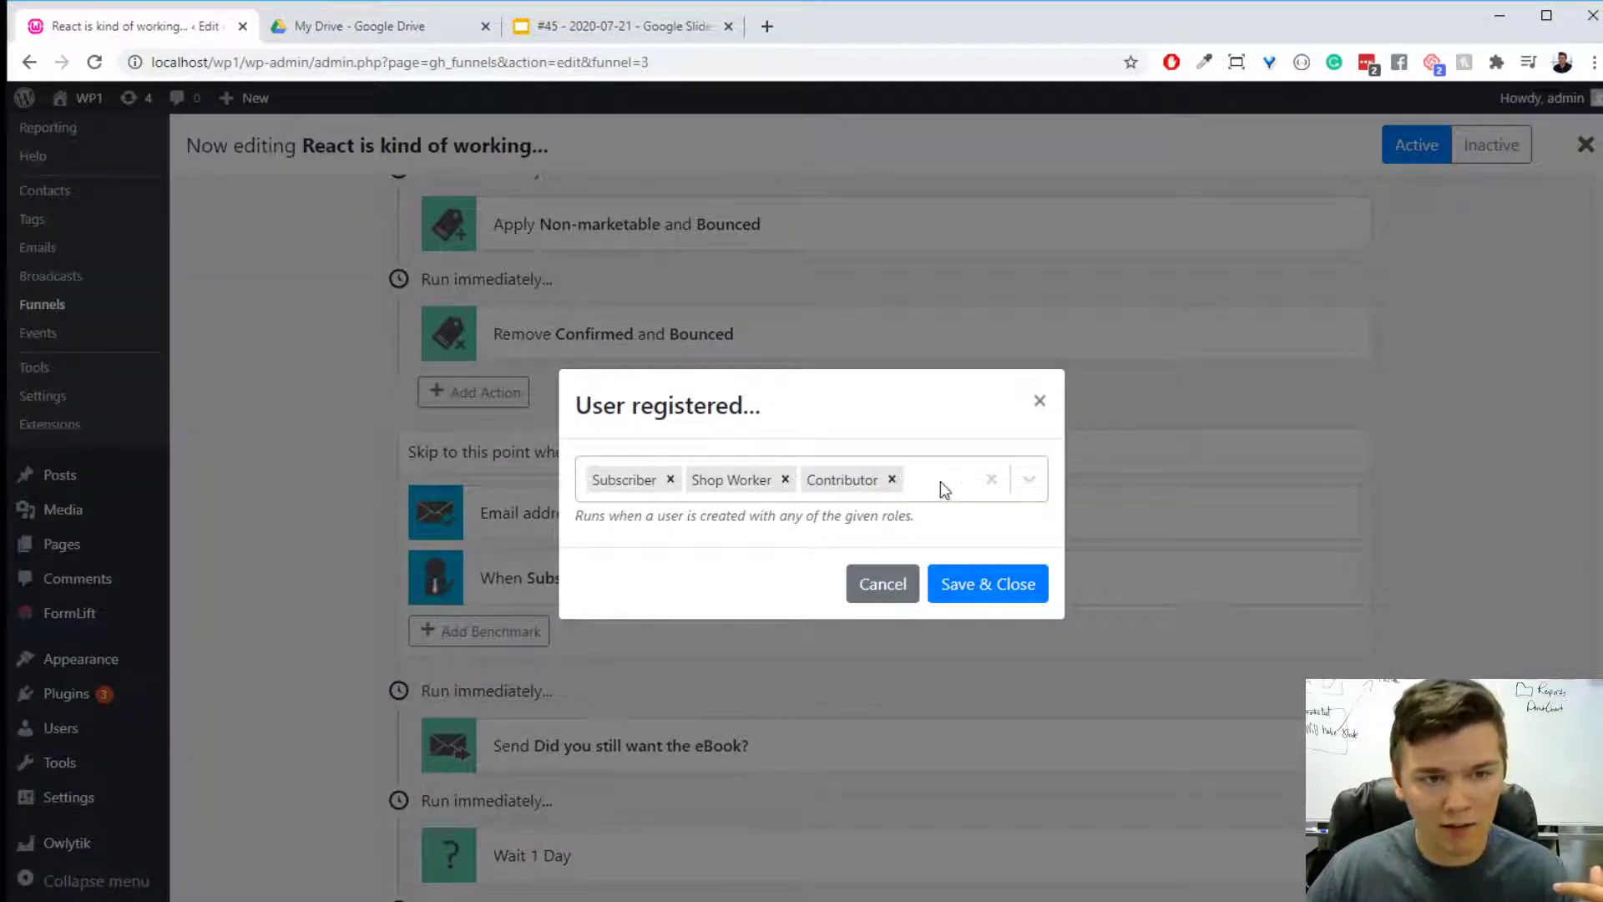
{"action": "left_click", "coordinate": [892, 479]}
{"action": "left_click", "coordinate": [985, 584]}
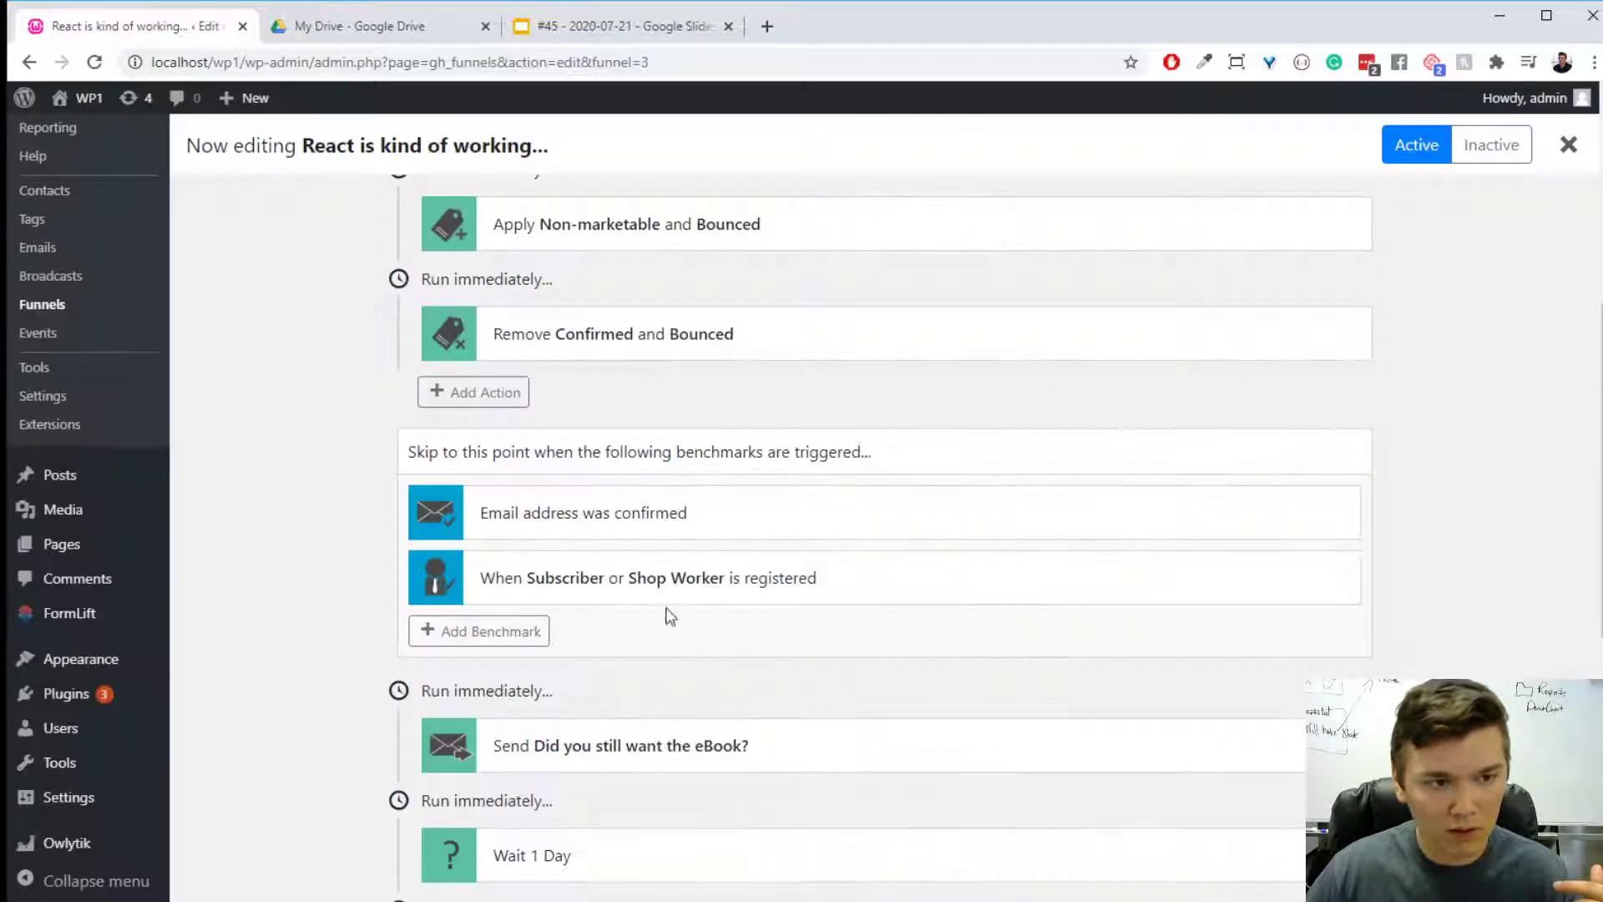
- Add the Sales Manager role to the user registered benchmark and save it
{"action": "left_click", "coordinate": [739, 575]}
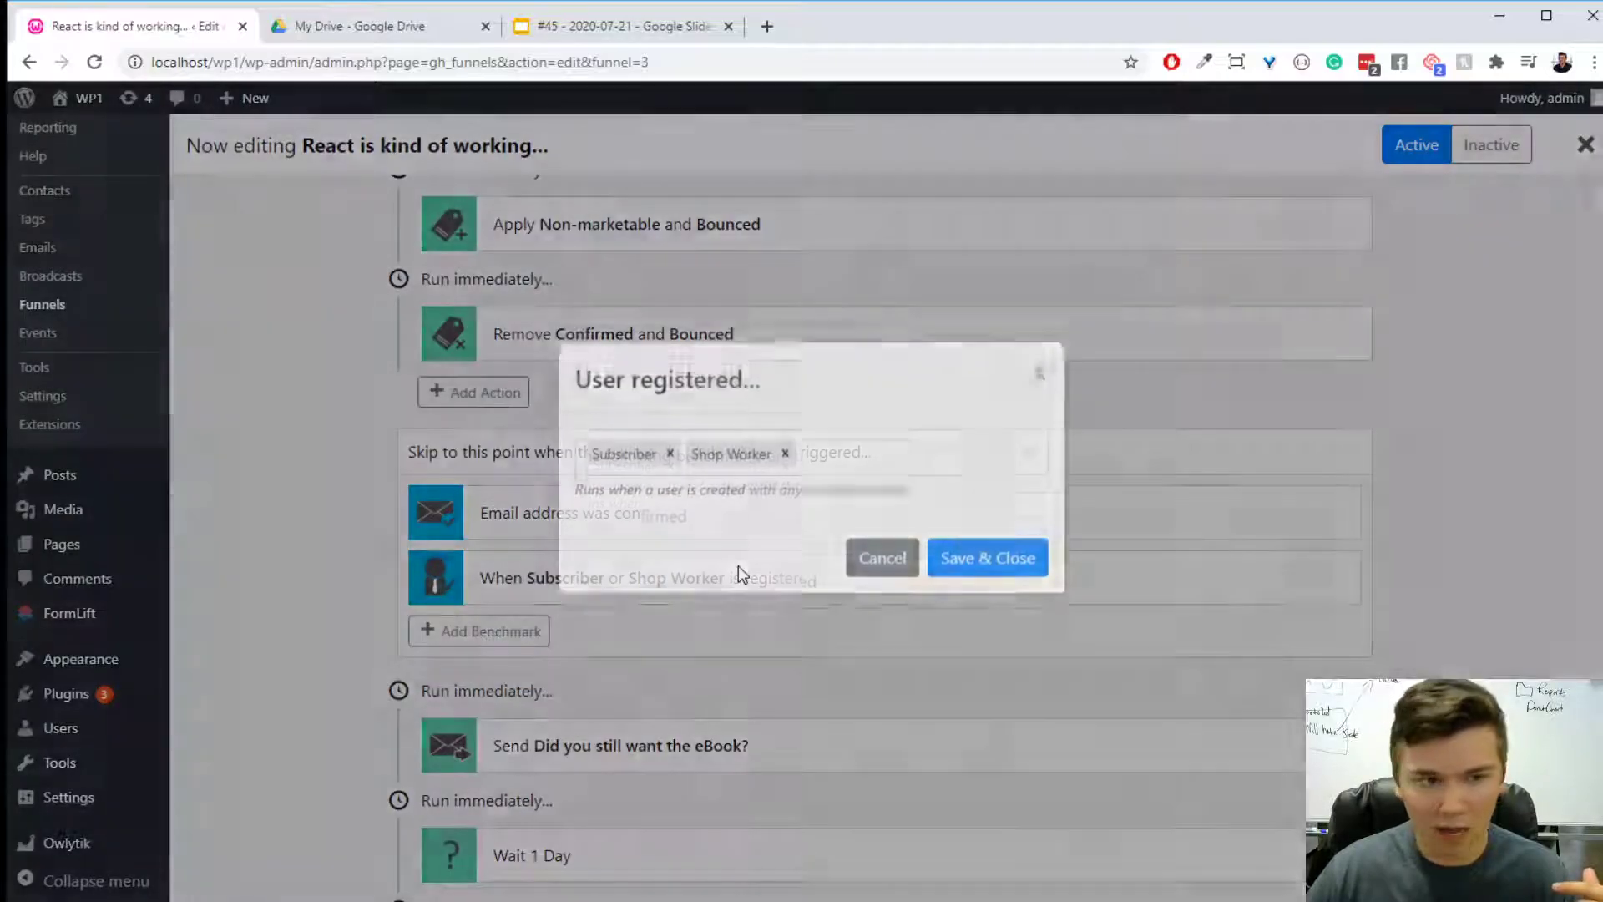
{"action": "left_click", "coordinate": [859, 495]}
{"action": "left_click", "coordinate": [873, 629]}
{"action": "left_click", "coordinate": [1019, 584]}
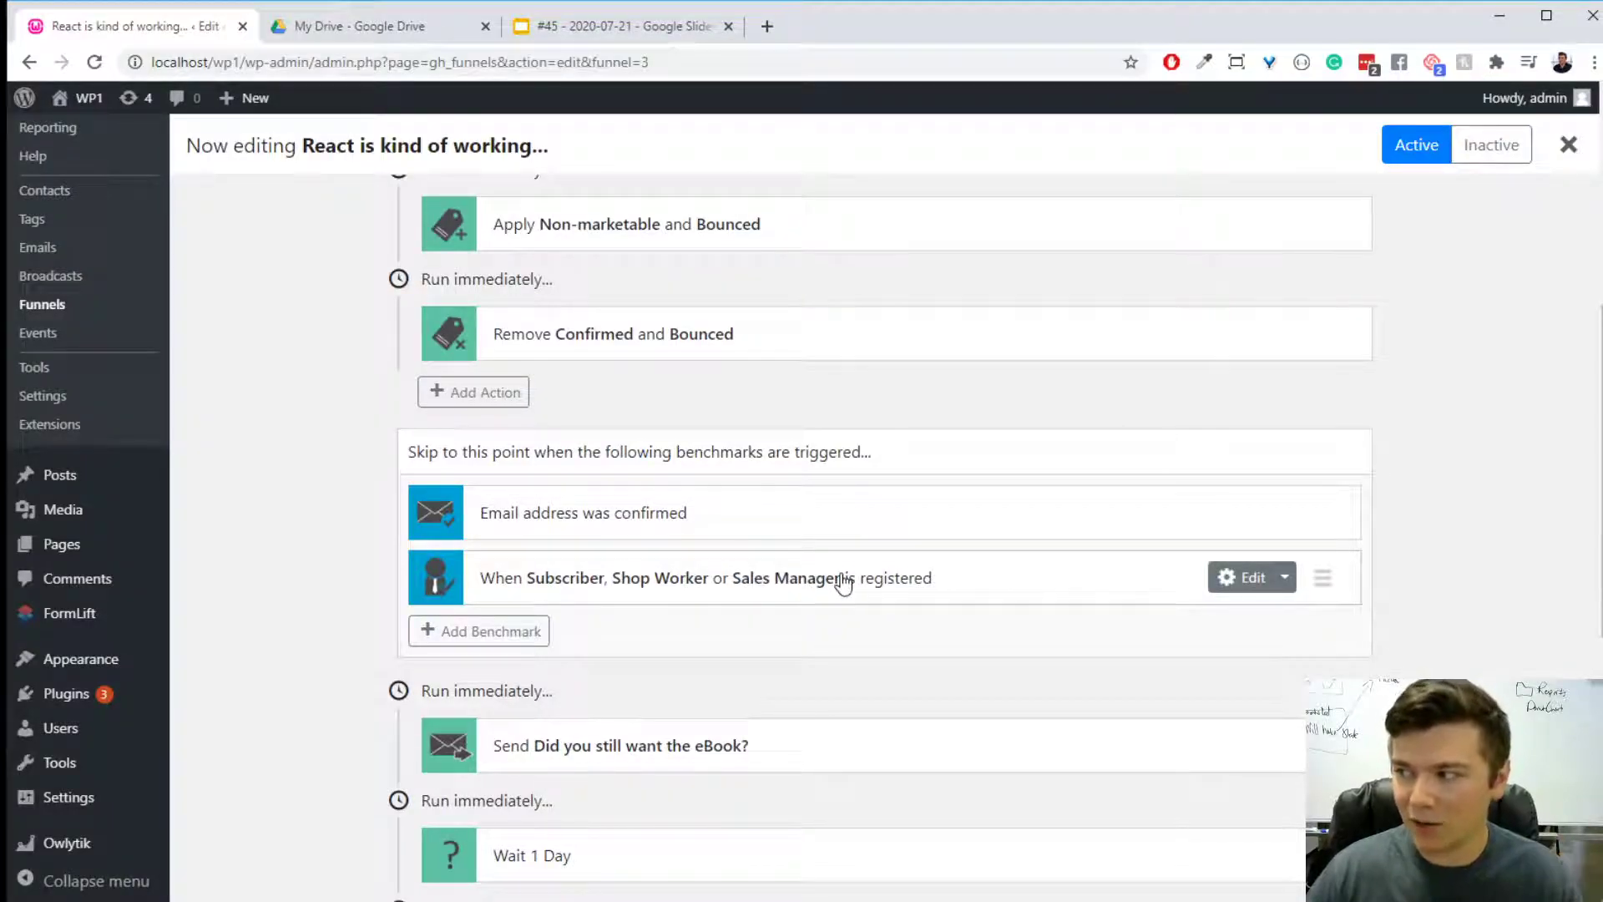
{"action": "scroll", "coordinate": [877, 593], "scroll_direction": "up", "scroll_amount": 6}
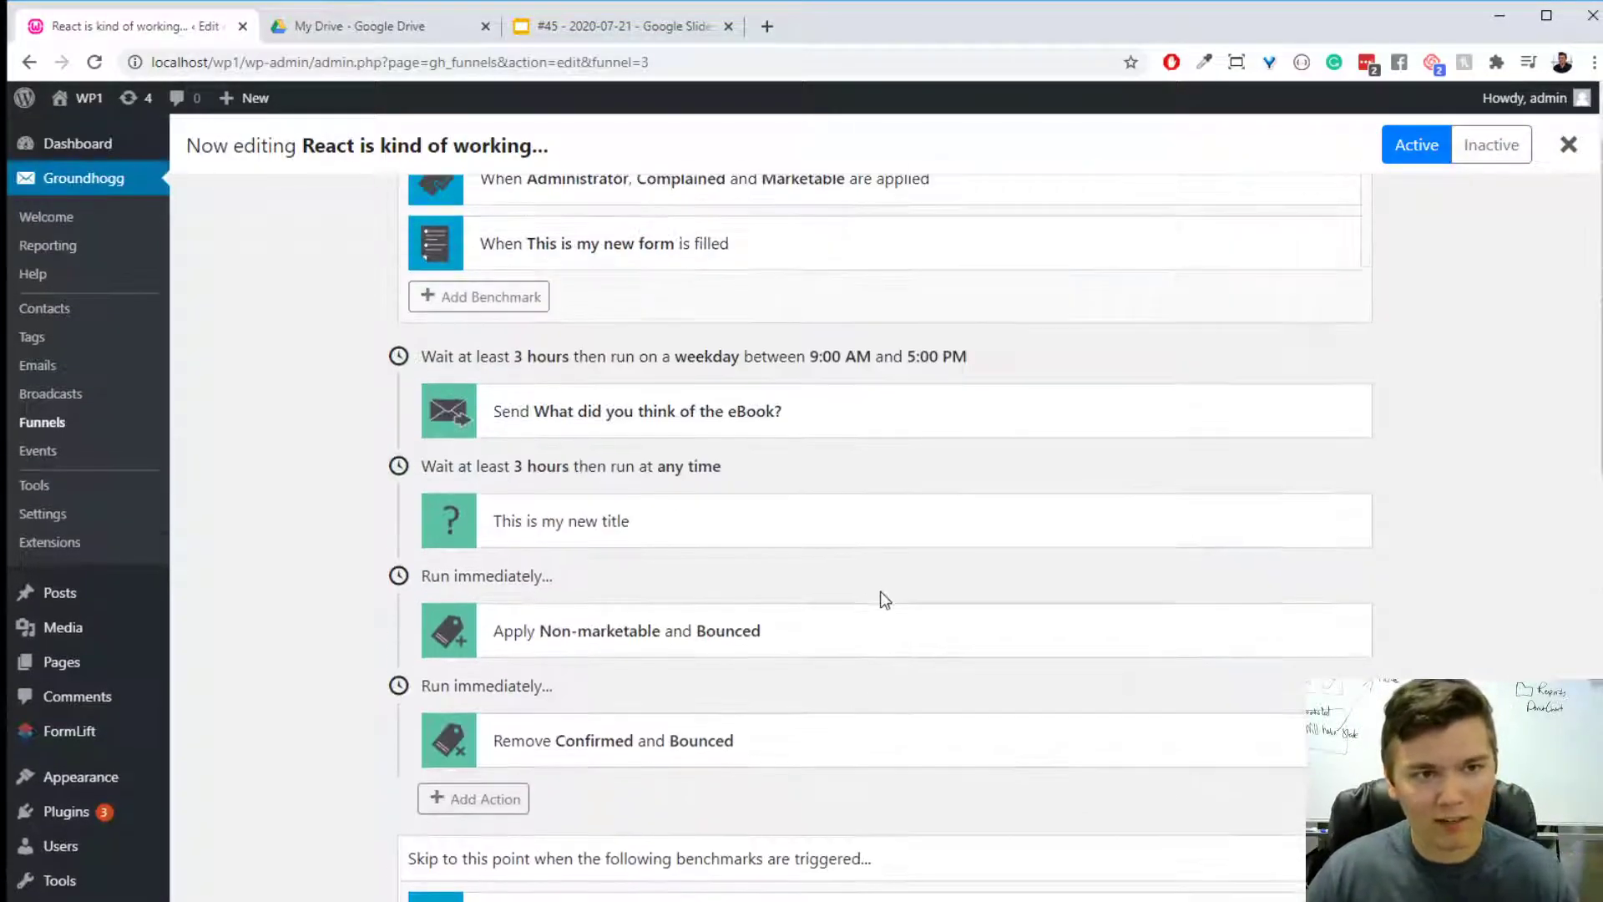
{"action": "scroll", "coordinate": [885, 599], "scroll_direction": "down", "scroll_amount": 7}
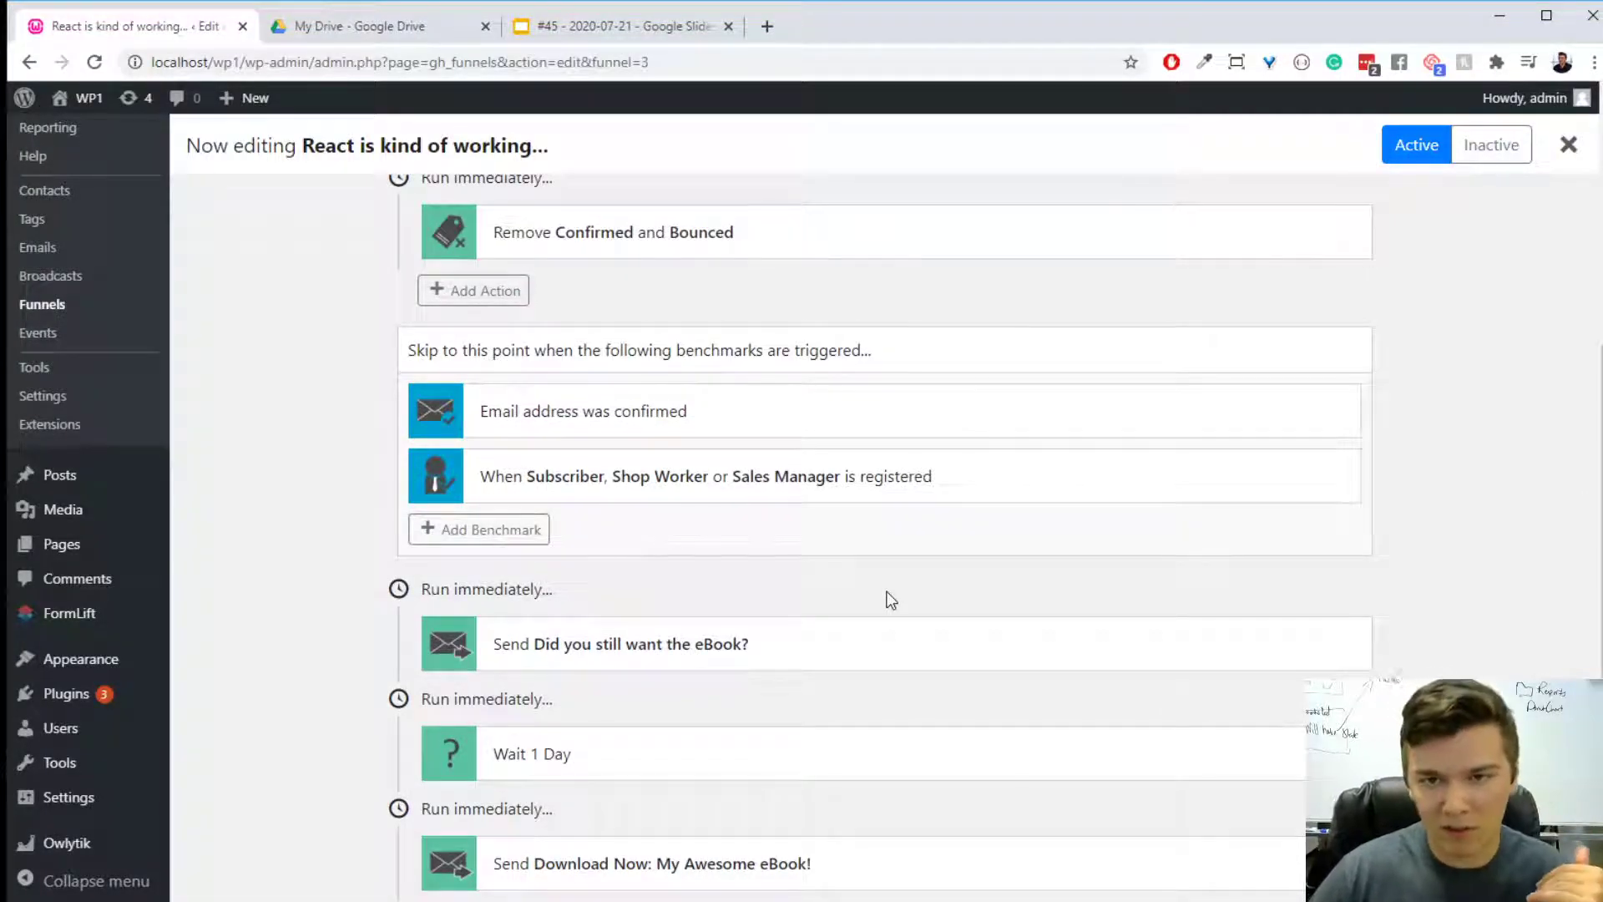
{"action": "scroll", "coordinate": [870, 592], "scroll_direction": "up", "scroll_amount": 6}
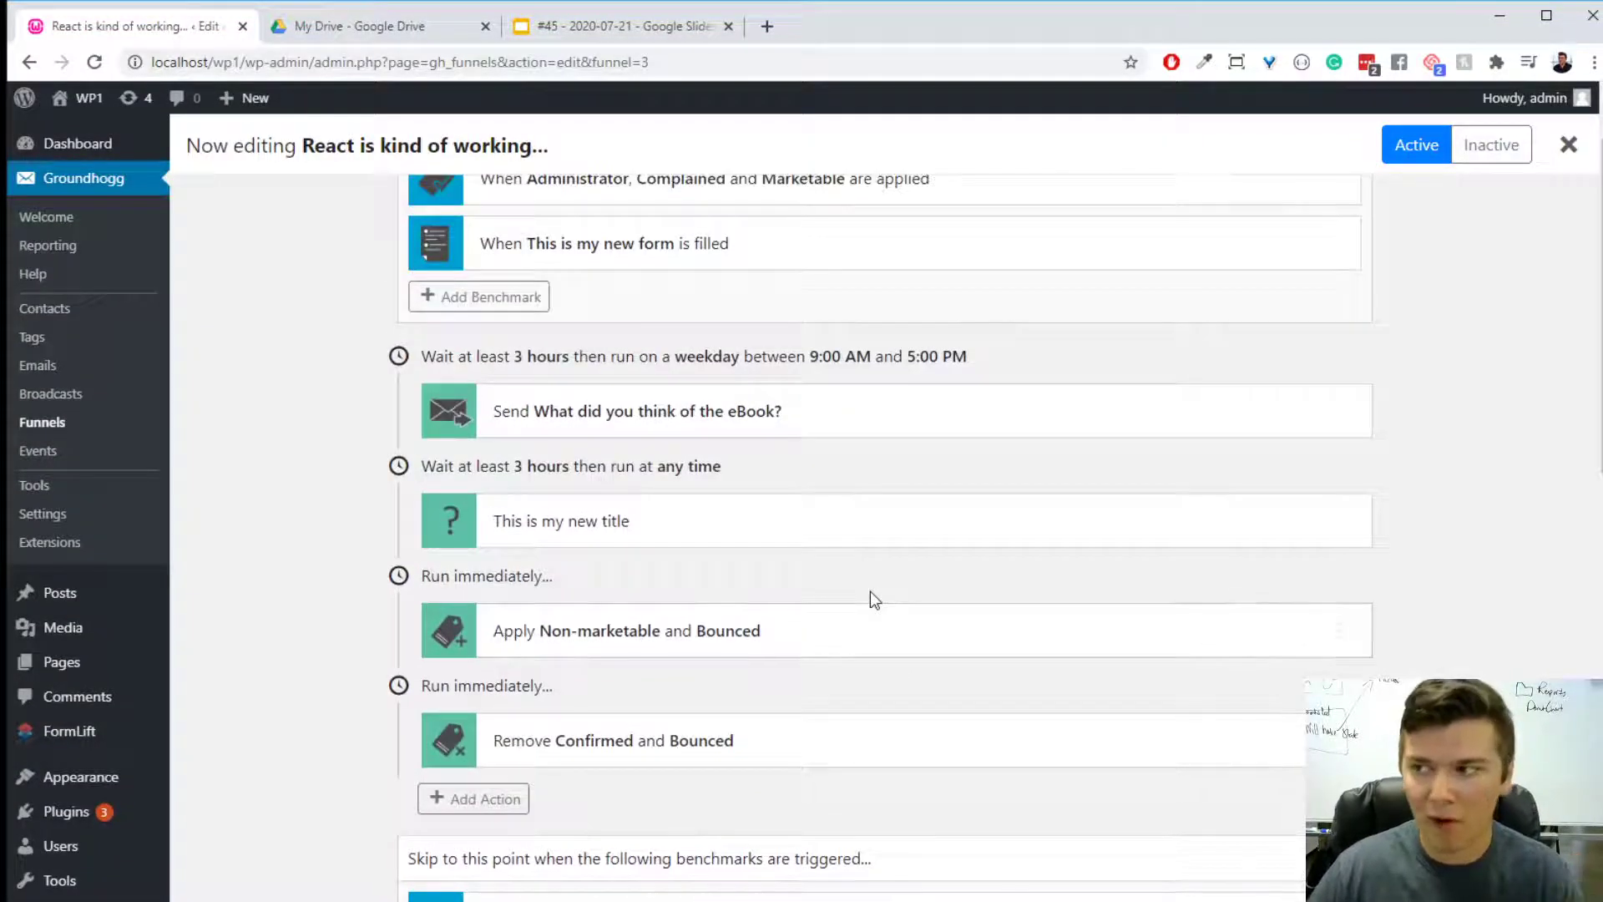
{"action": "scroll", "coordinate": [870, 591], "scroll_direction": "down", "scroll_amount": 1}
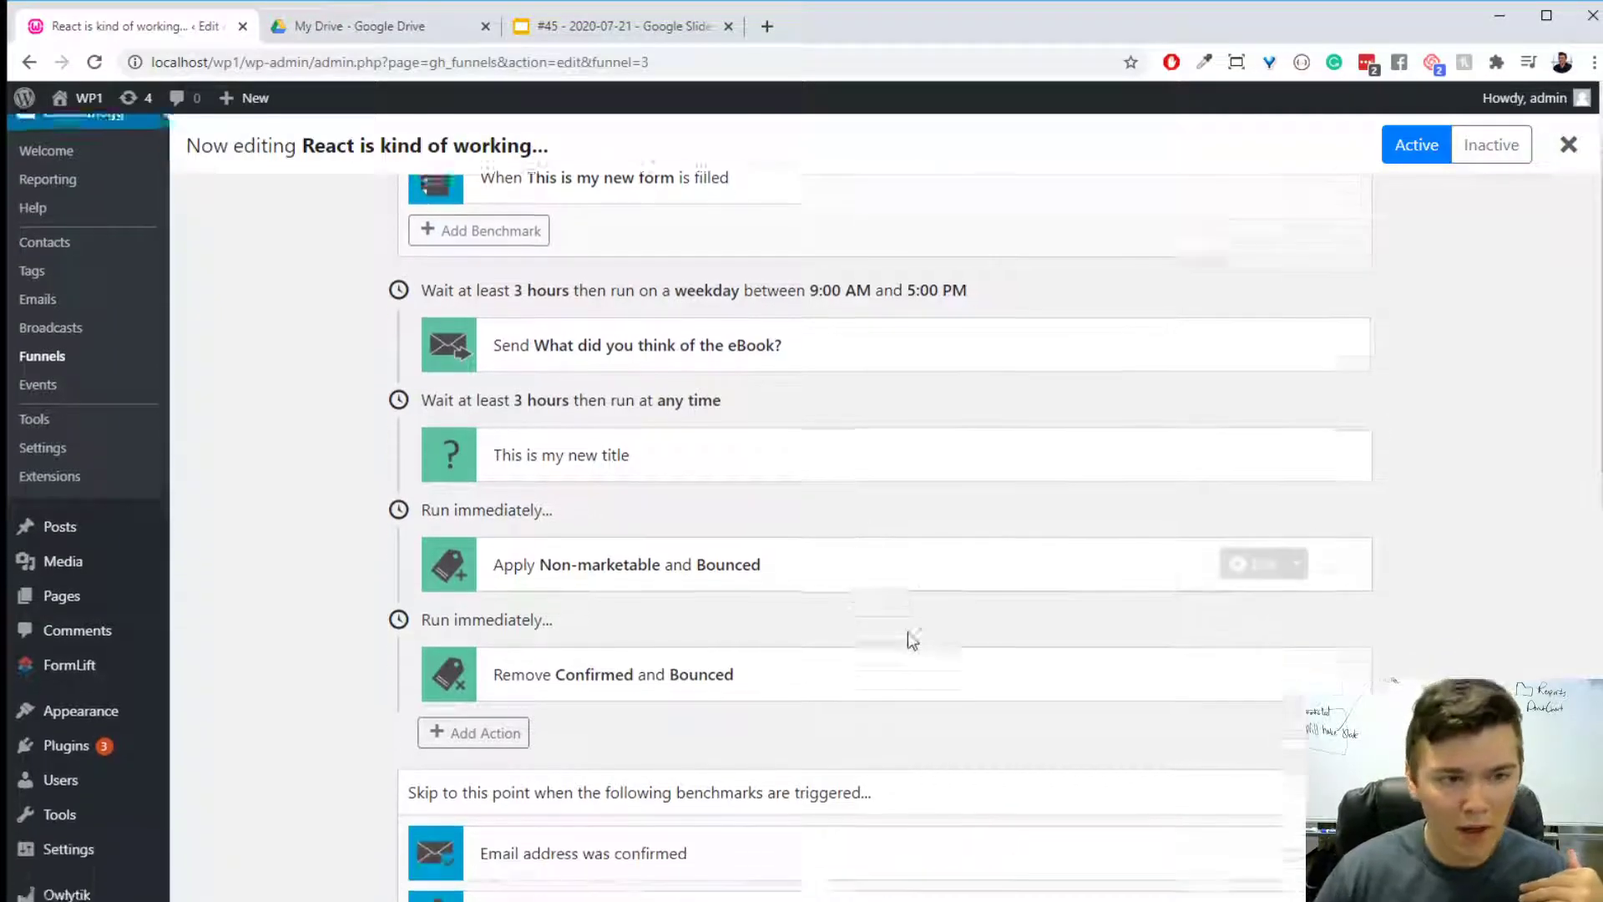
{"action": "scroll", "coordinate": [716, 674], "scroll_direction": "down", "scroll_amount": 11}
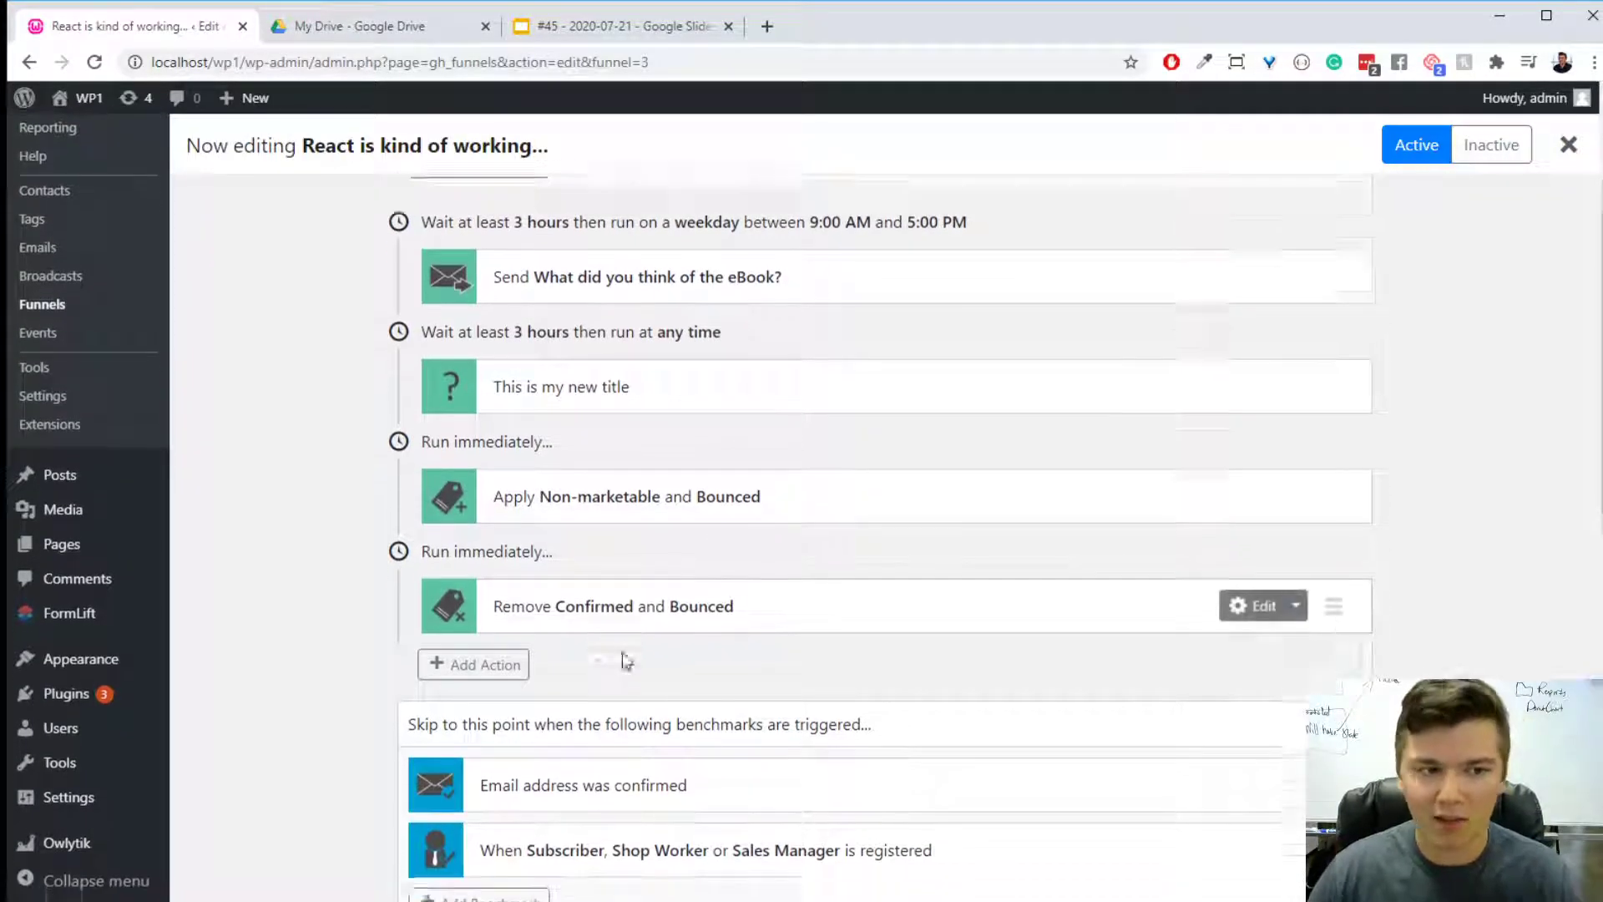
{"action": "scroll", "coordinate": [785, 714], "scroll_direction": "up", "scroll_amount": 4}
{"action": "scroll", "coordinate": [792, 719], "scroll_direction": "up", "scroll_amount": 5}
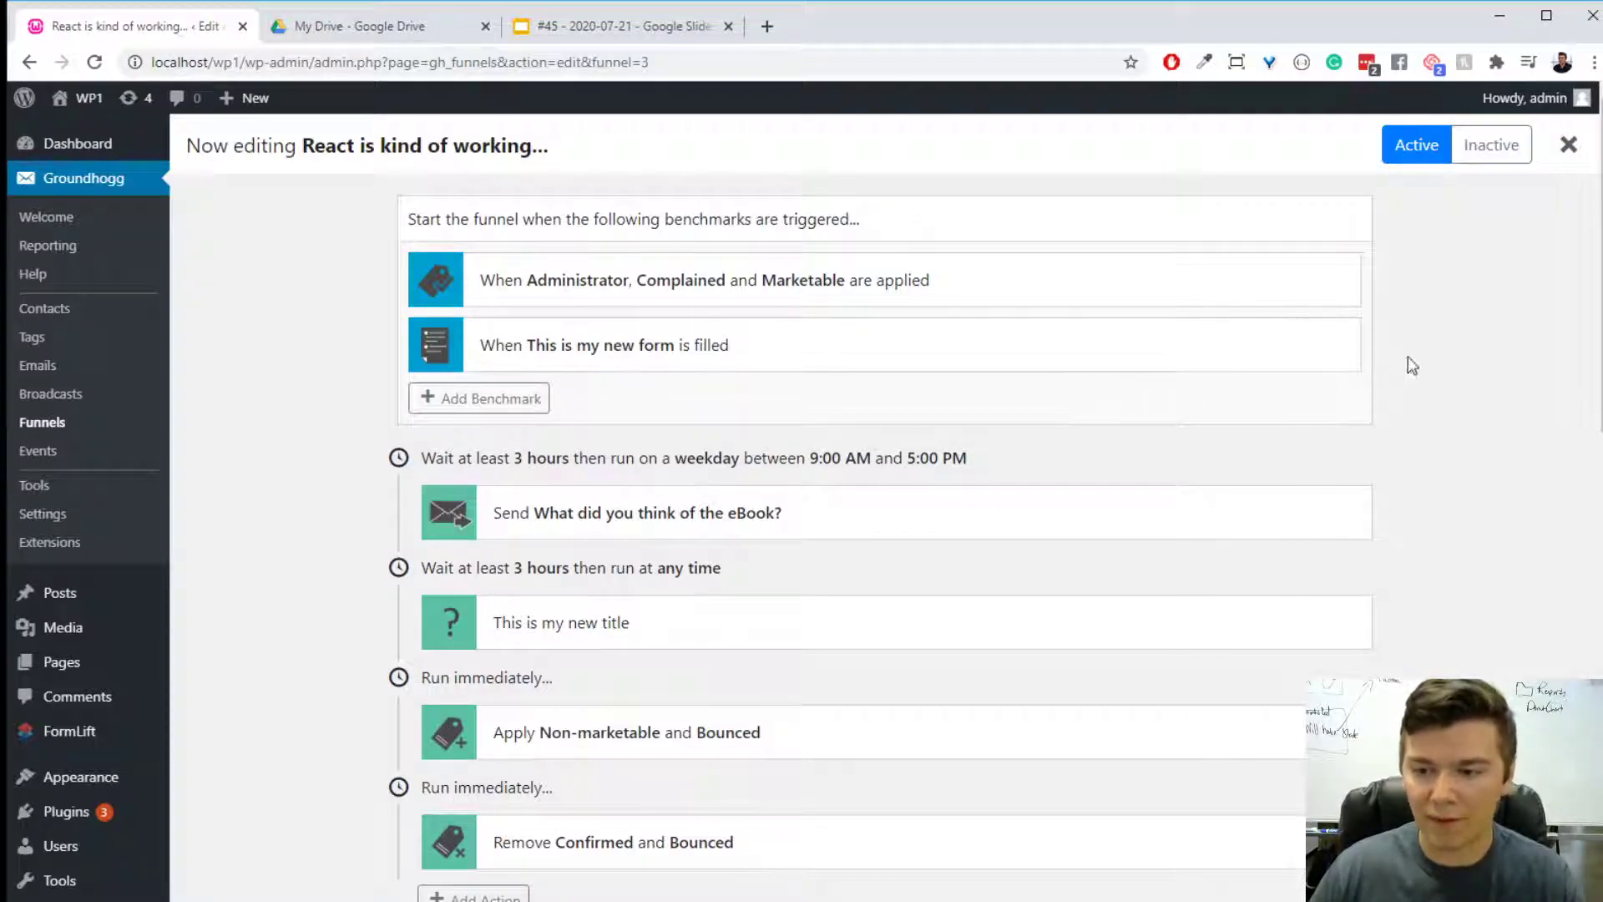
{"action": "mouse_move", "coordinate": [1073, 610]}
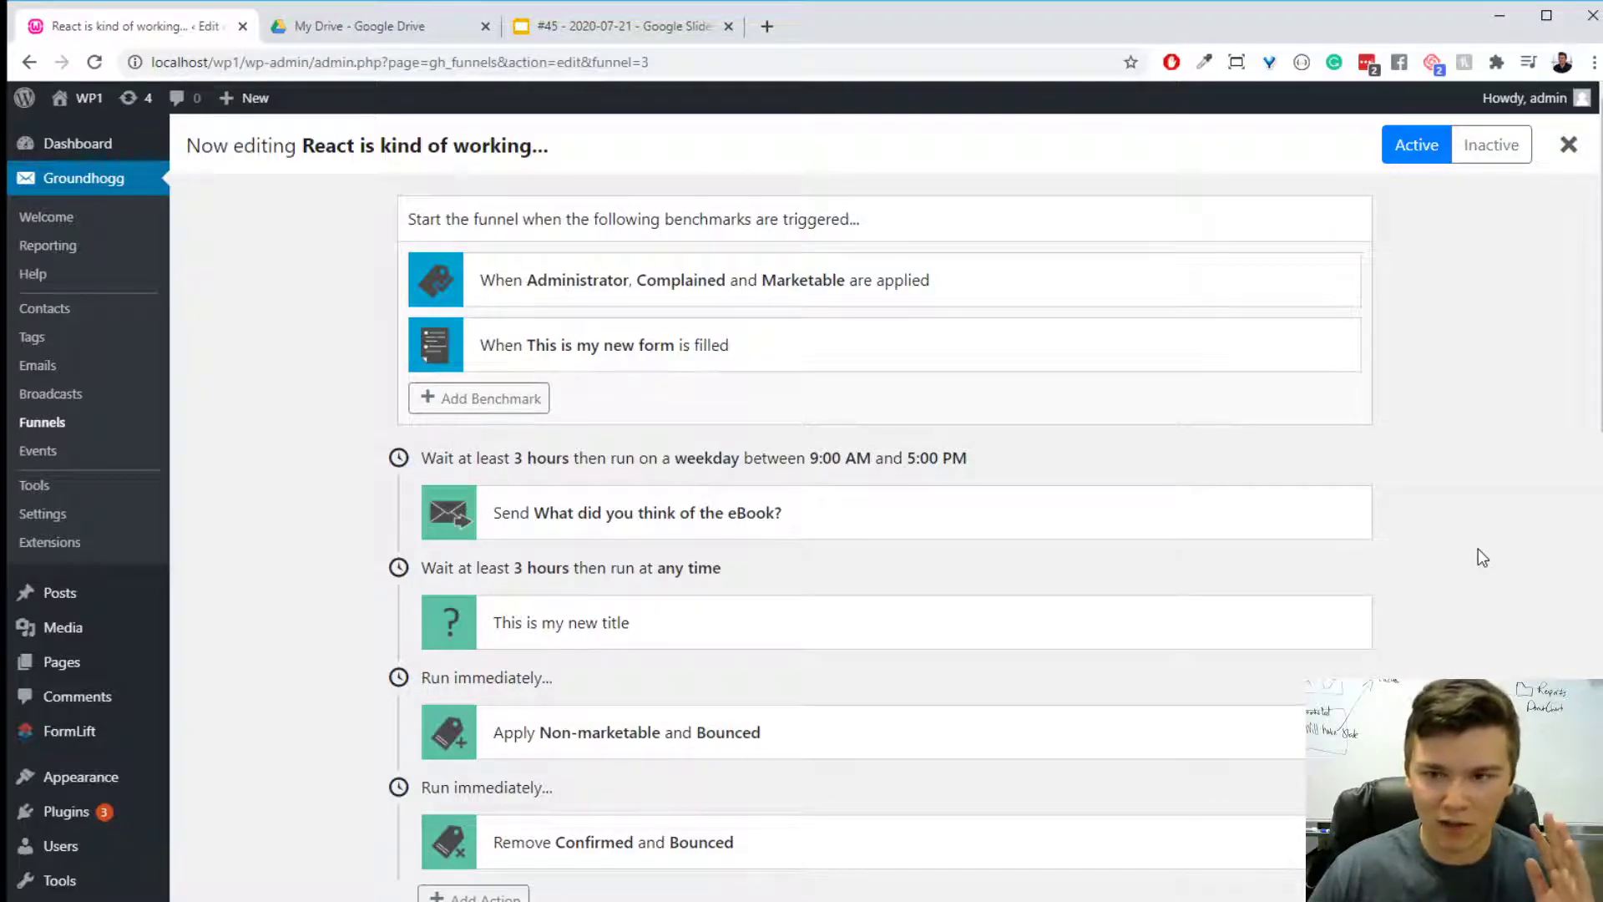
- Open the Email field of the "This is my new form" benchmark and switch hiding its label on and back off
{"action": "mouse_move", "coordinate": [842, 368]}
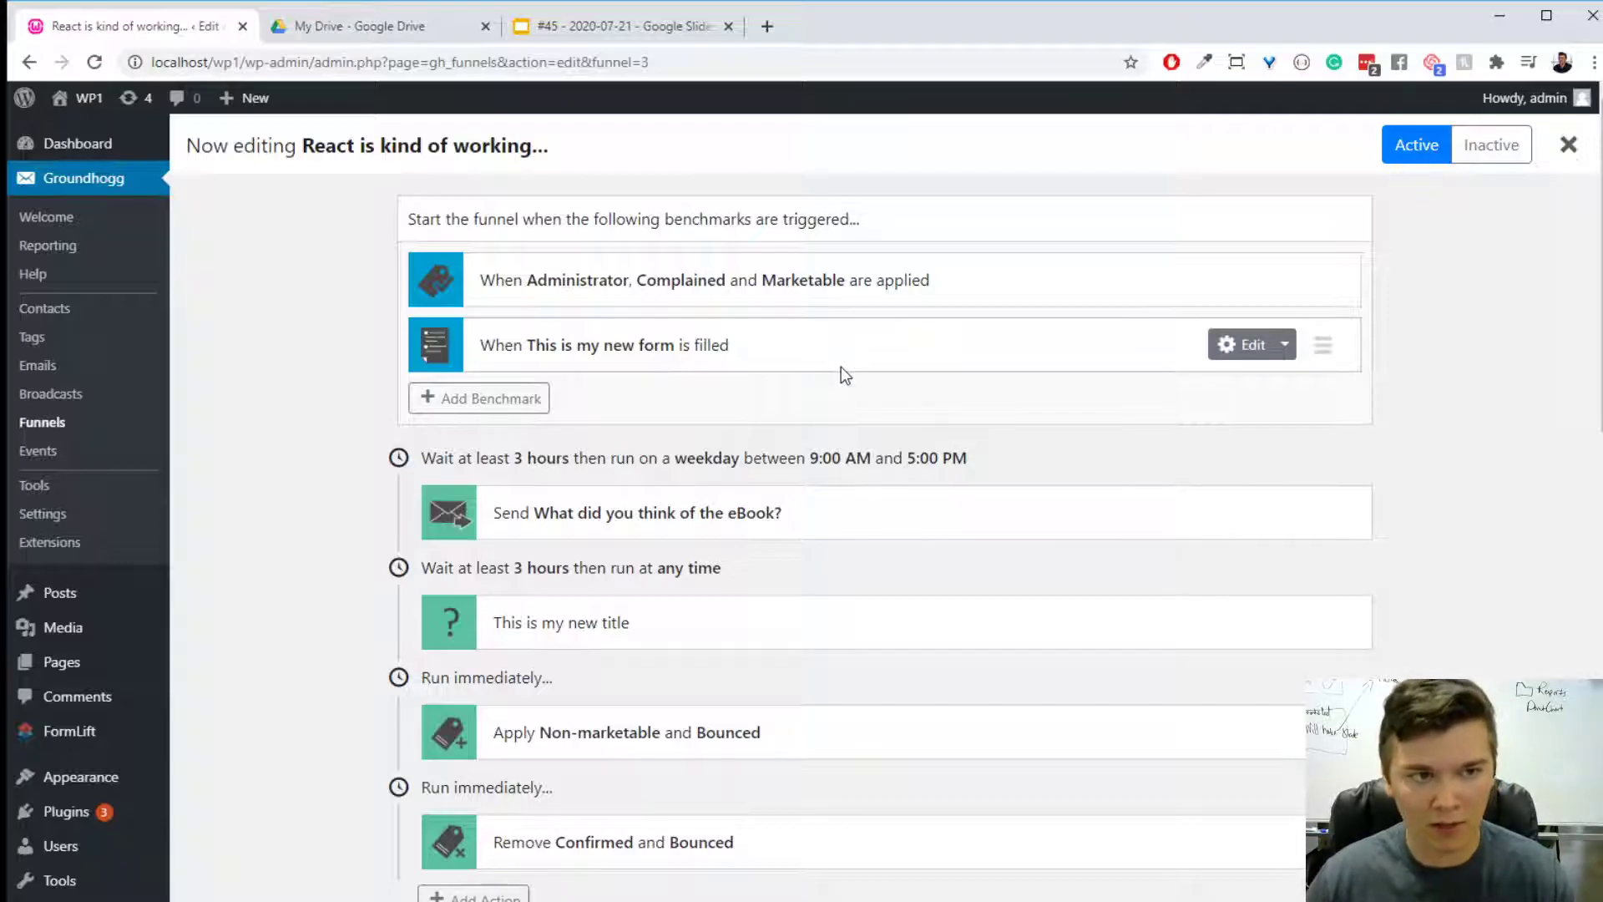
{"action": "left_click", "coordinate": [591, 349]}
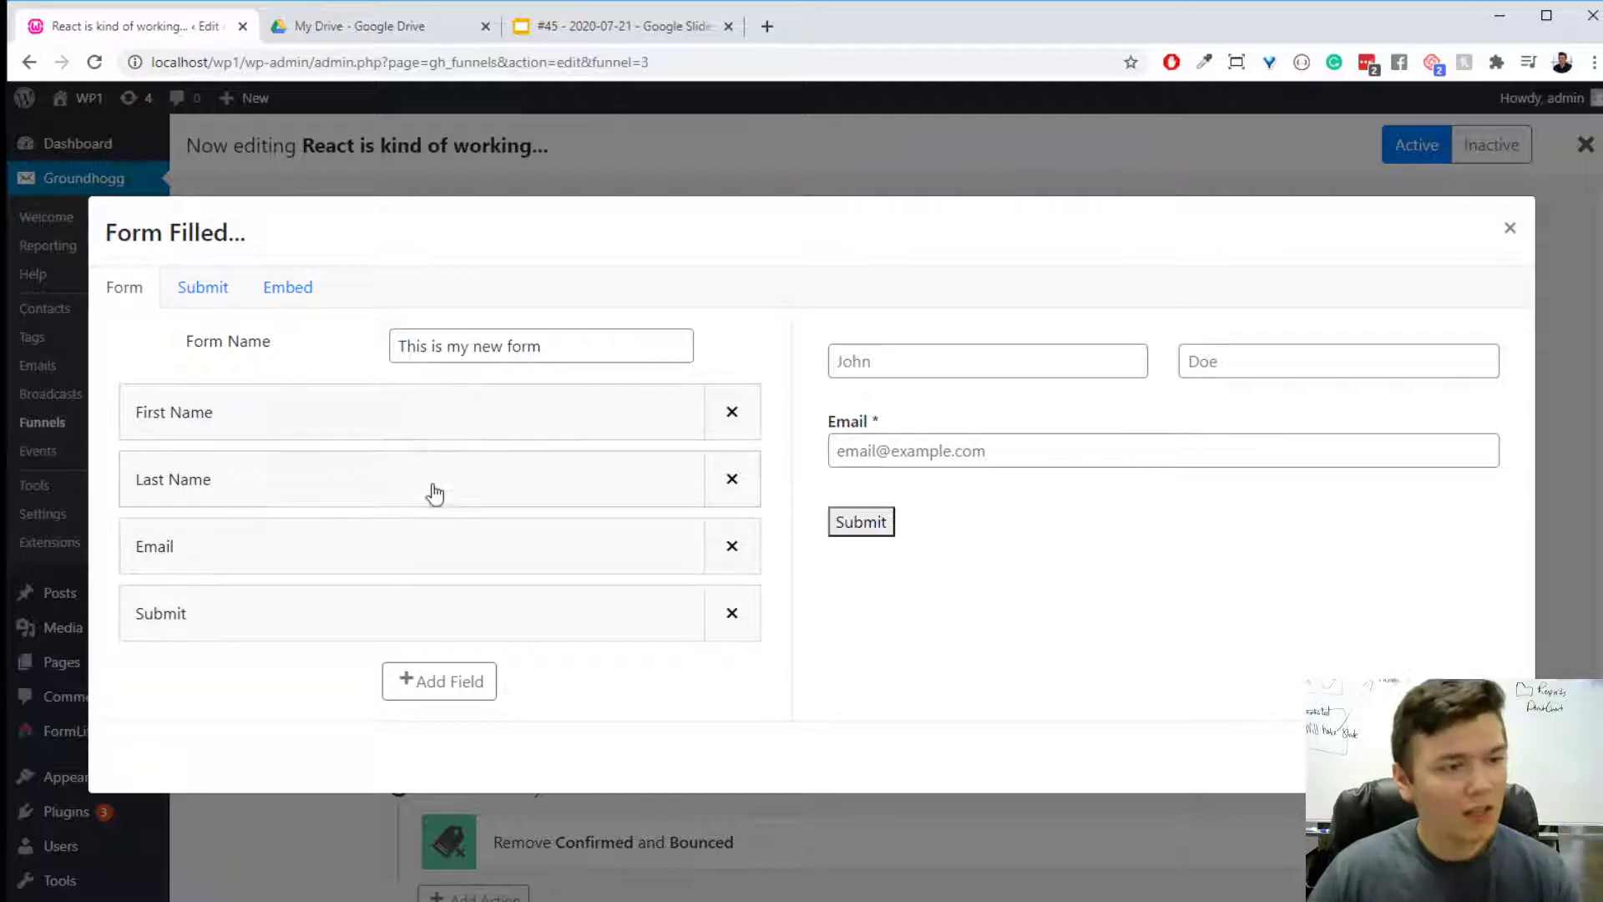
{"action": "left_click", "coordinate": [429, 551]}
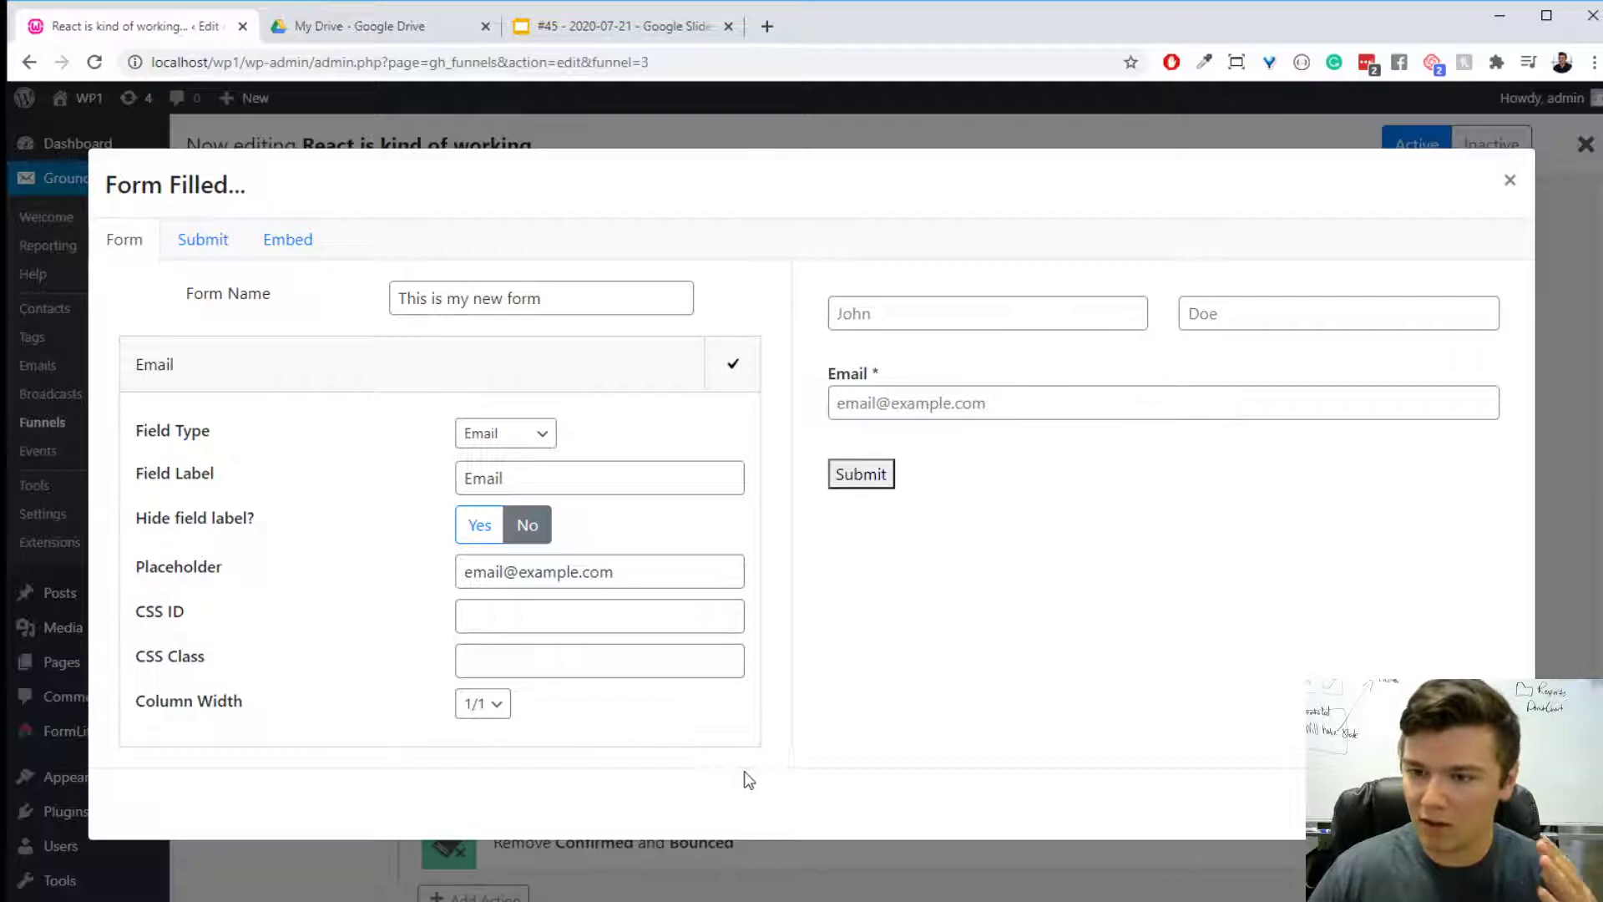
{"action": "left_click", "coordinate": [489, 529]}
{"action": "left_click", "coordinate": [527, 525]}
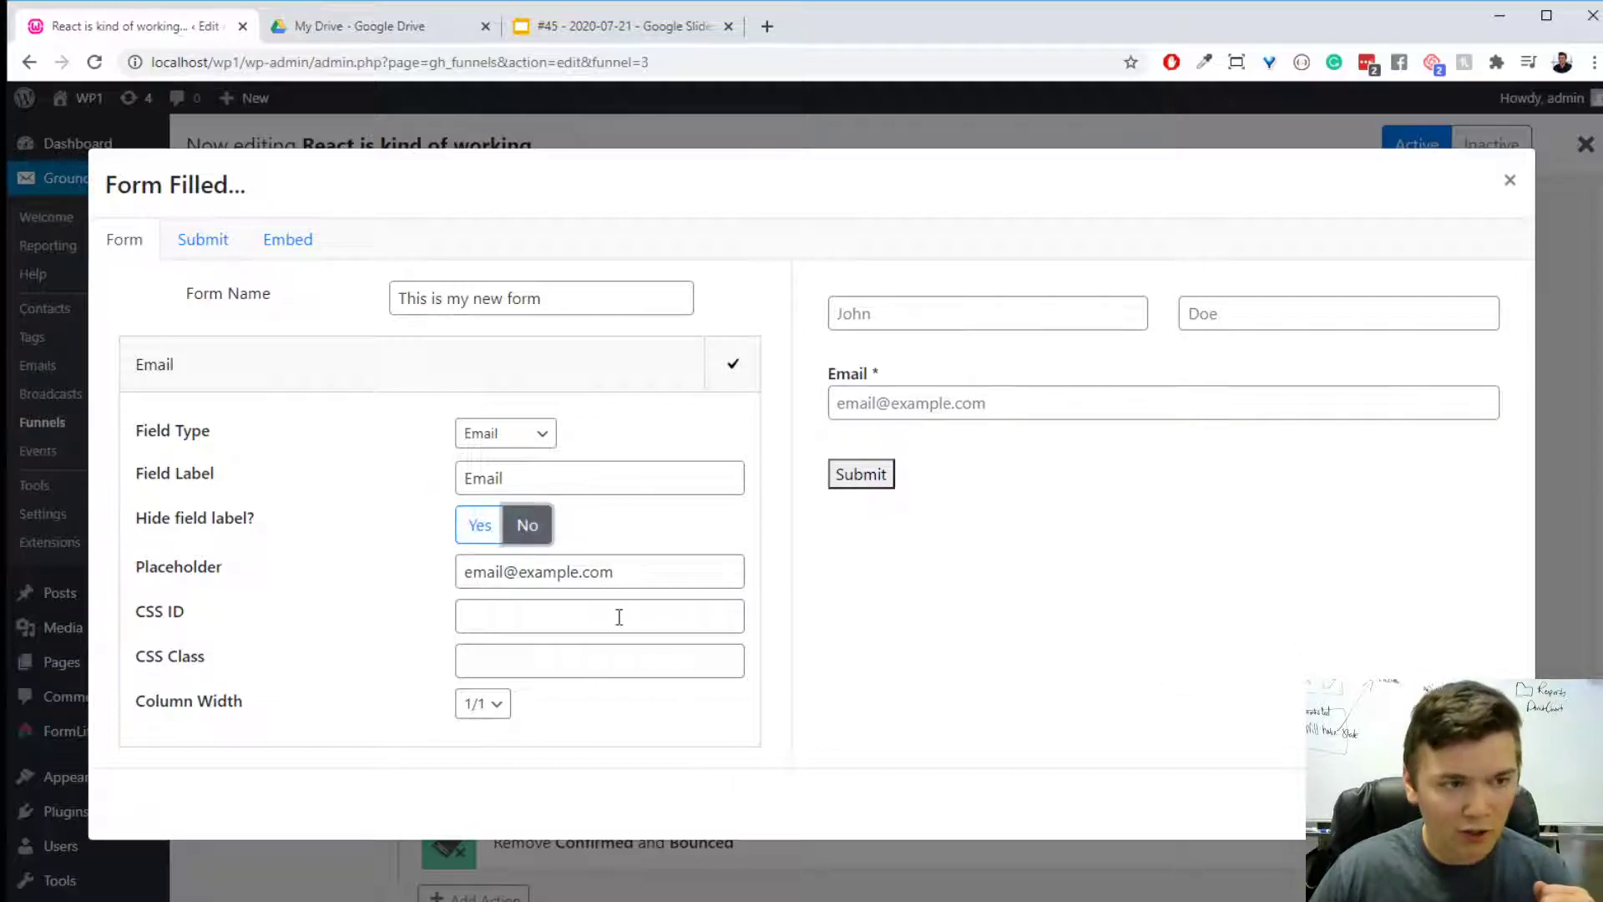
{"action": "left_click_drag", "start_coordinate": [607, 572], "coordinate": [388, 579]}
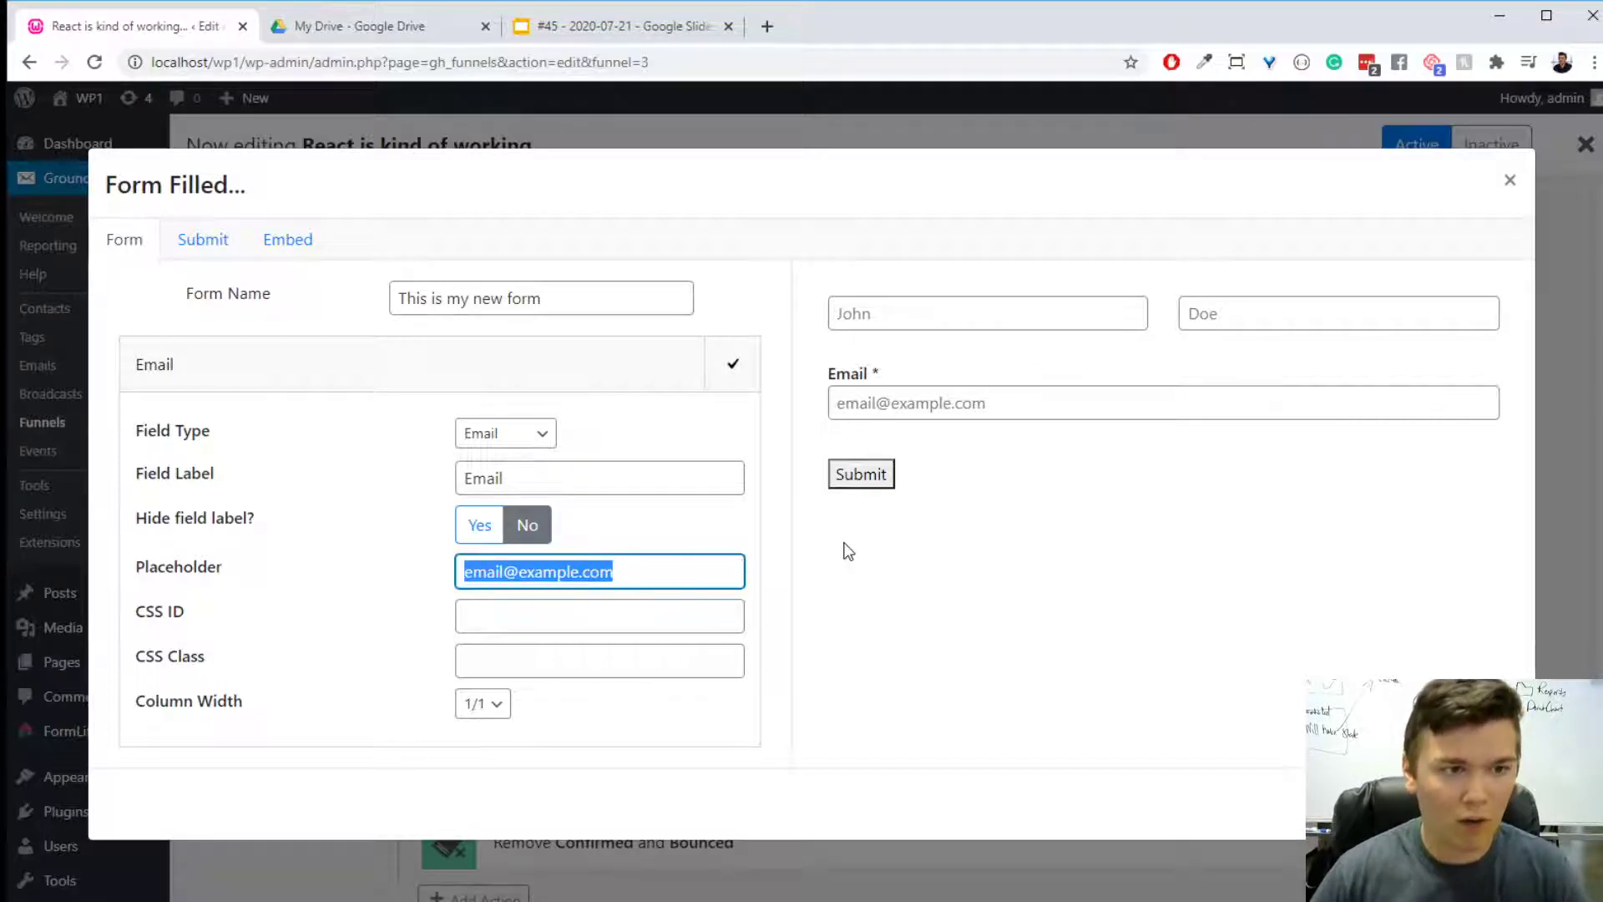
- Set the email field's label to "My Email field" and finish editing that field
{"action": "left_click", "coordinate": [668, 483]}
{"action": "key", "text": "BackSpace"}
{"action": "key", "text": "BackSpace"}
{"action": "key", "text": "BackSpace"}
{"action": "key", "text": "BackSpace"}
{"action": "key", "text": "BackSpace"}
{"action": "type", "text": "MY"}
{"action": "key", "text": "BackSpace"}
{"action": "key", "text": "BackSpace"}
{"action": "type", "text": "y "}
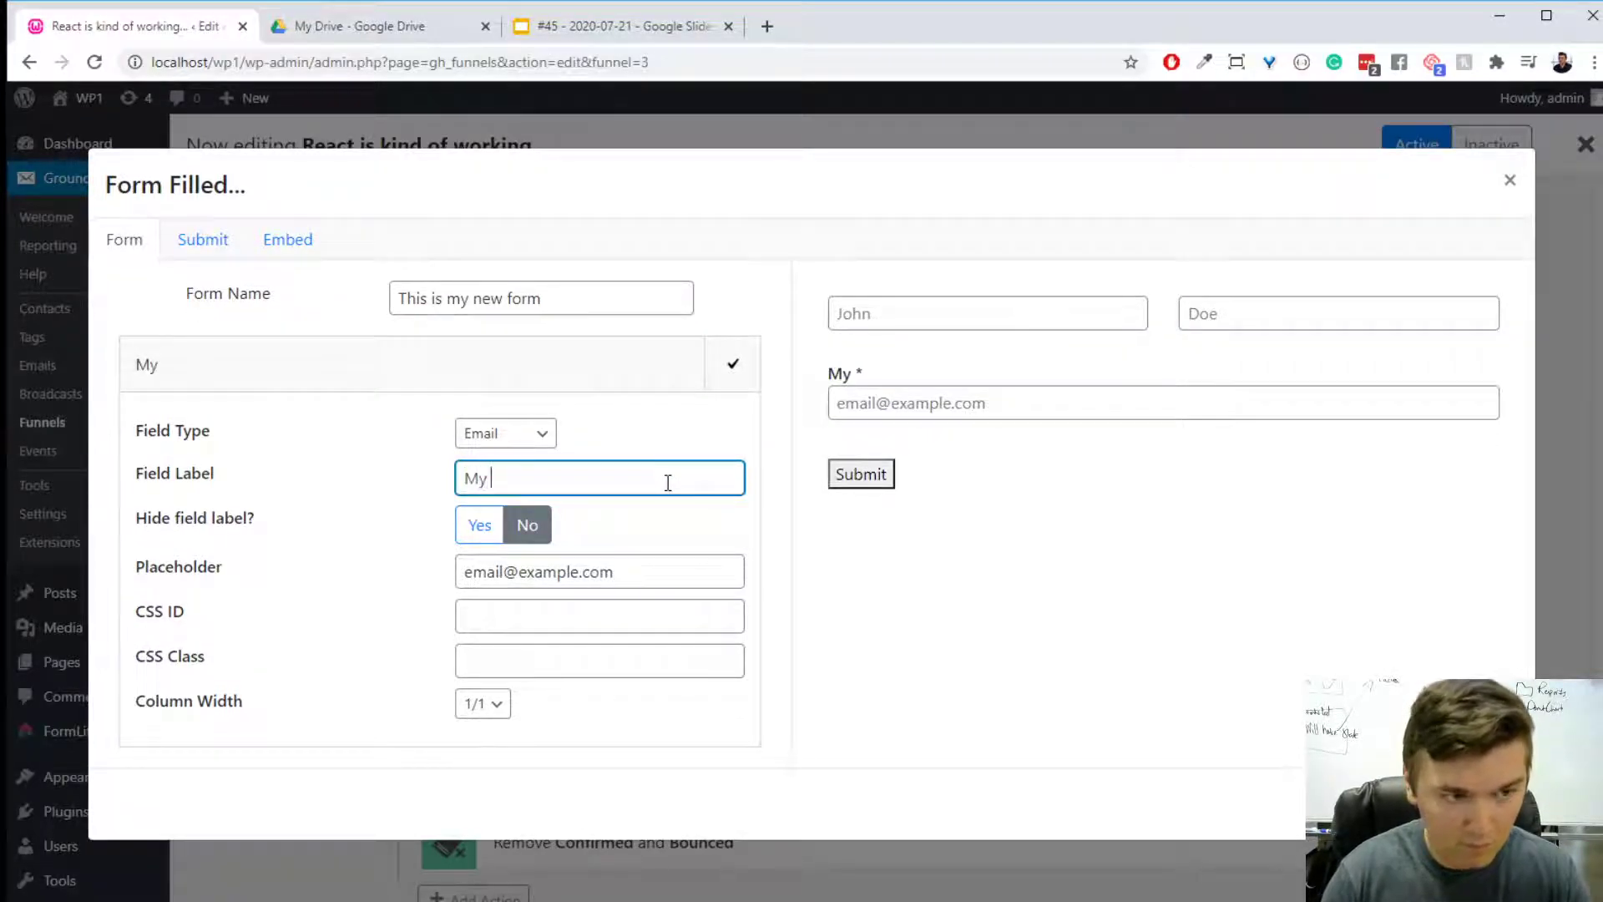
{"action": "type", "text": "Email field"}
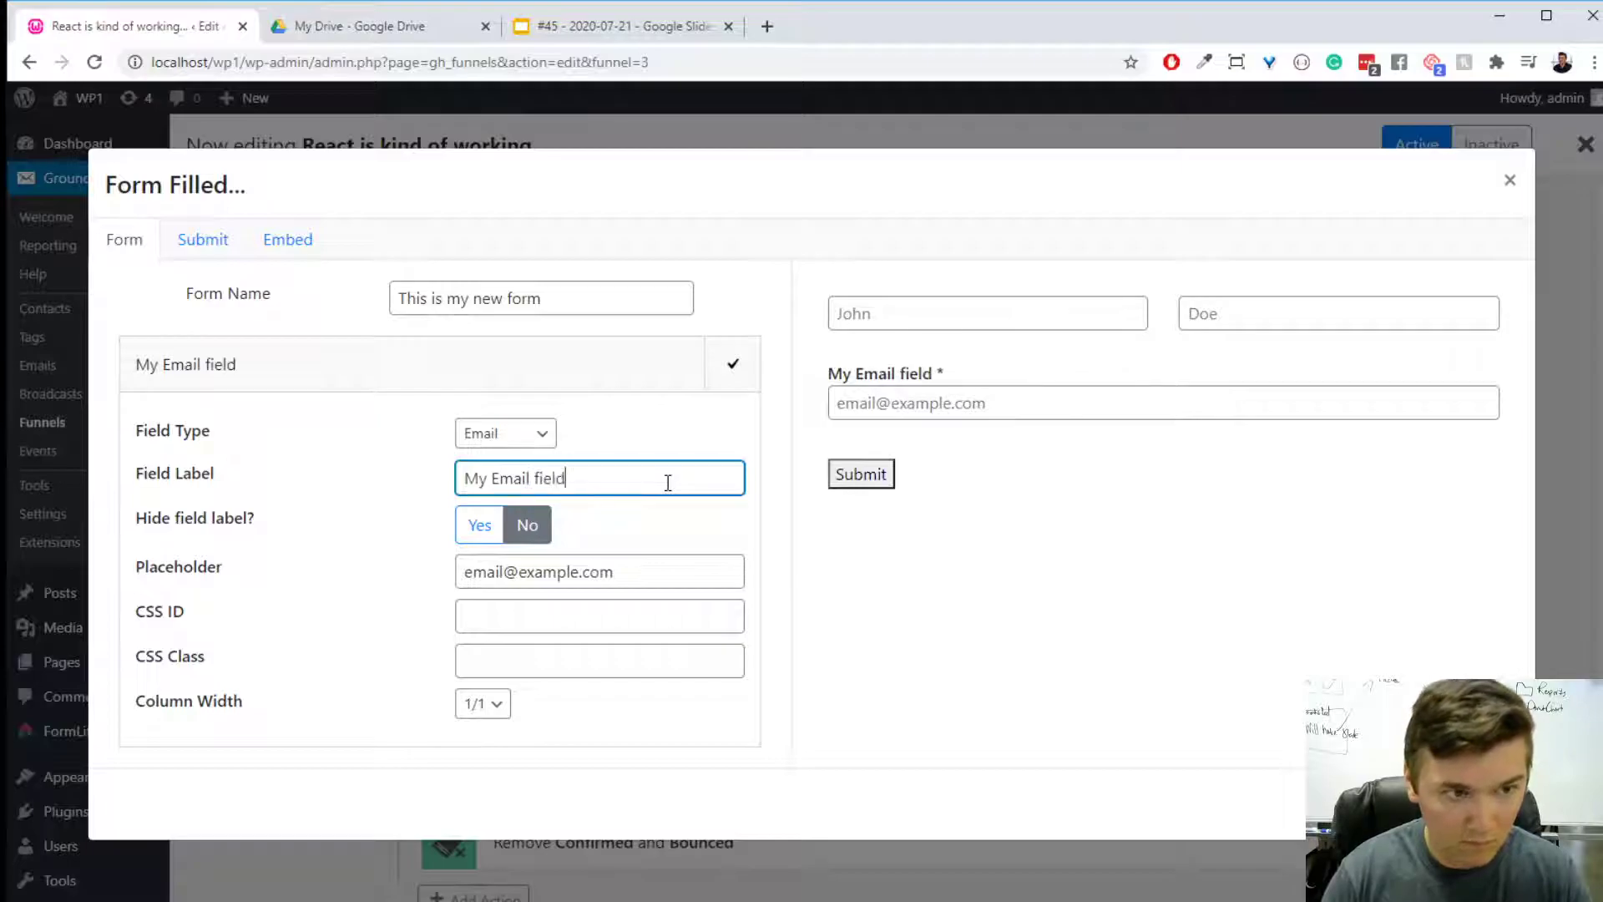
{"action": "left_click", "coordinate": [732, 374]}
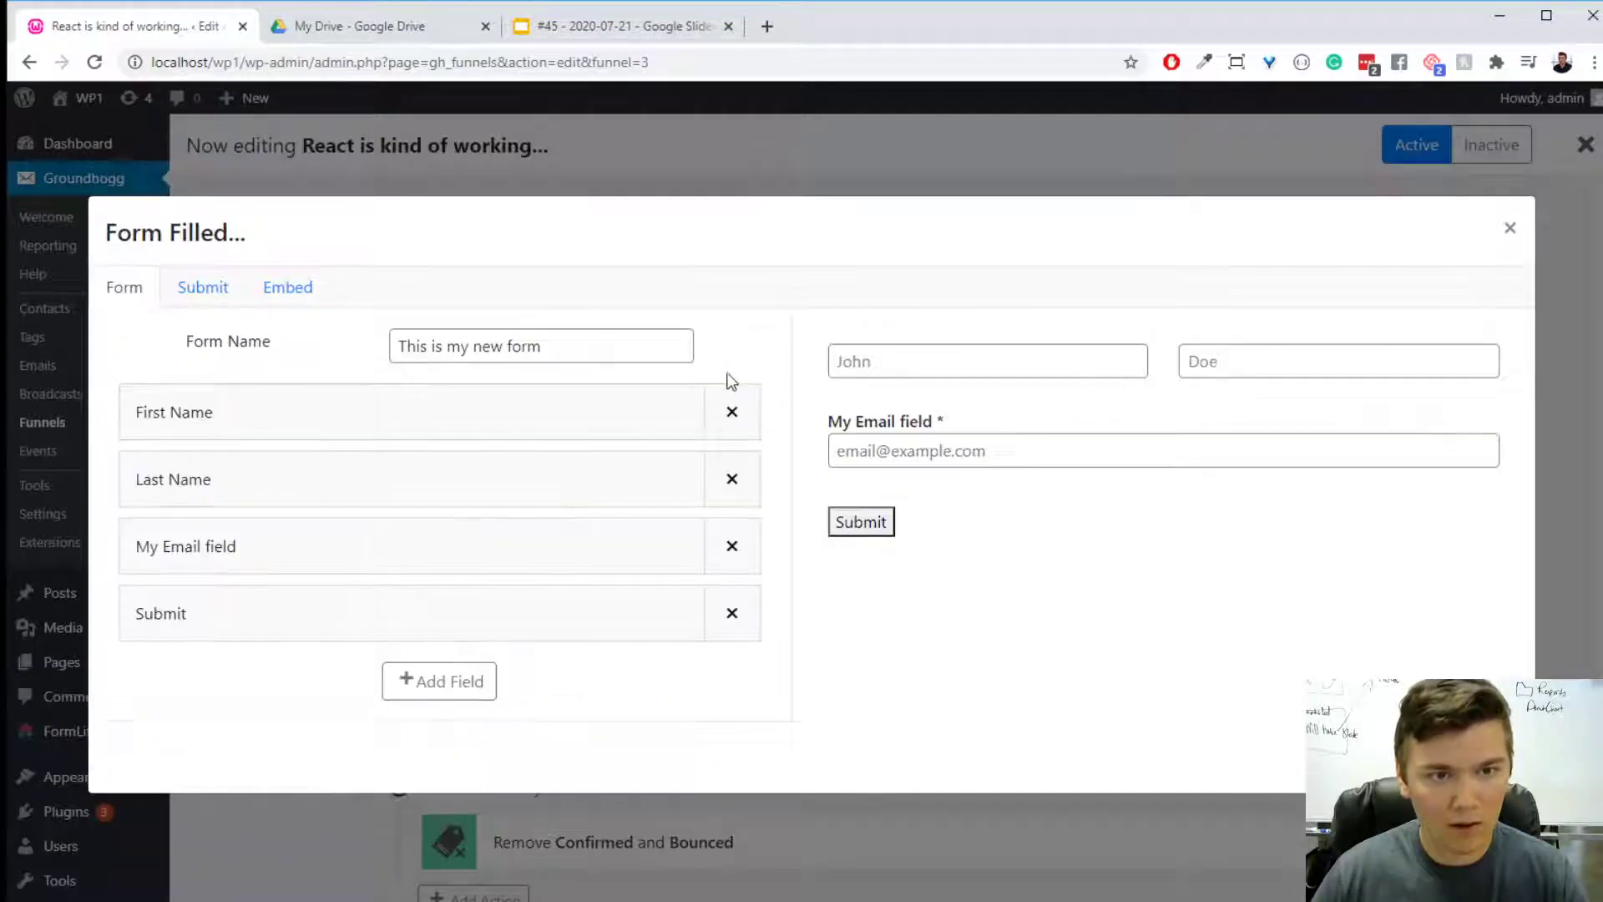
- In the form's First Name field, show the label and make the field required
{"action": "left_click", "coordinate": [415, 427]}
{"action": "left_click", "coordinate": [528, 504]}
{"action": "left_click", "coordinate": [527, 504]}
{"action": "left_click", "coordinate": [528, 504]}
{"action": "left_click", "coordinate": [523, 553]}
{"action": "left_click", "coordinate": [522, 561]}
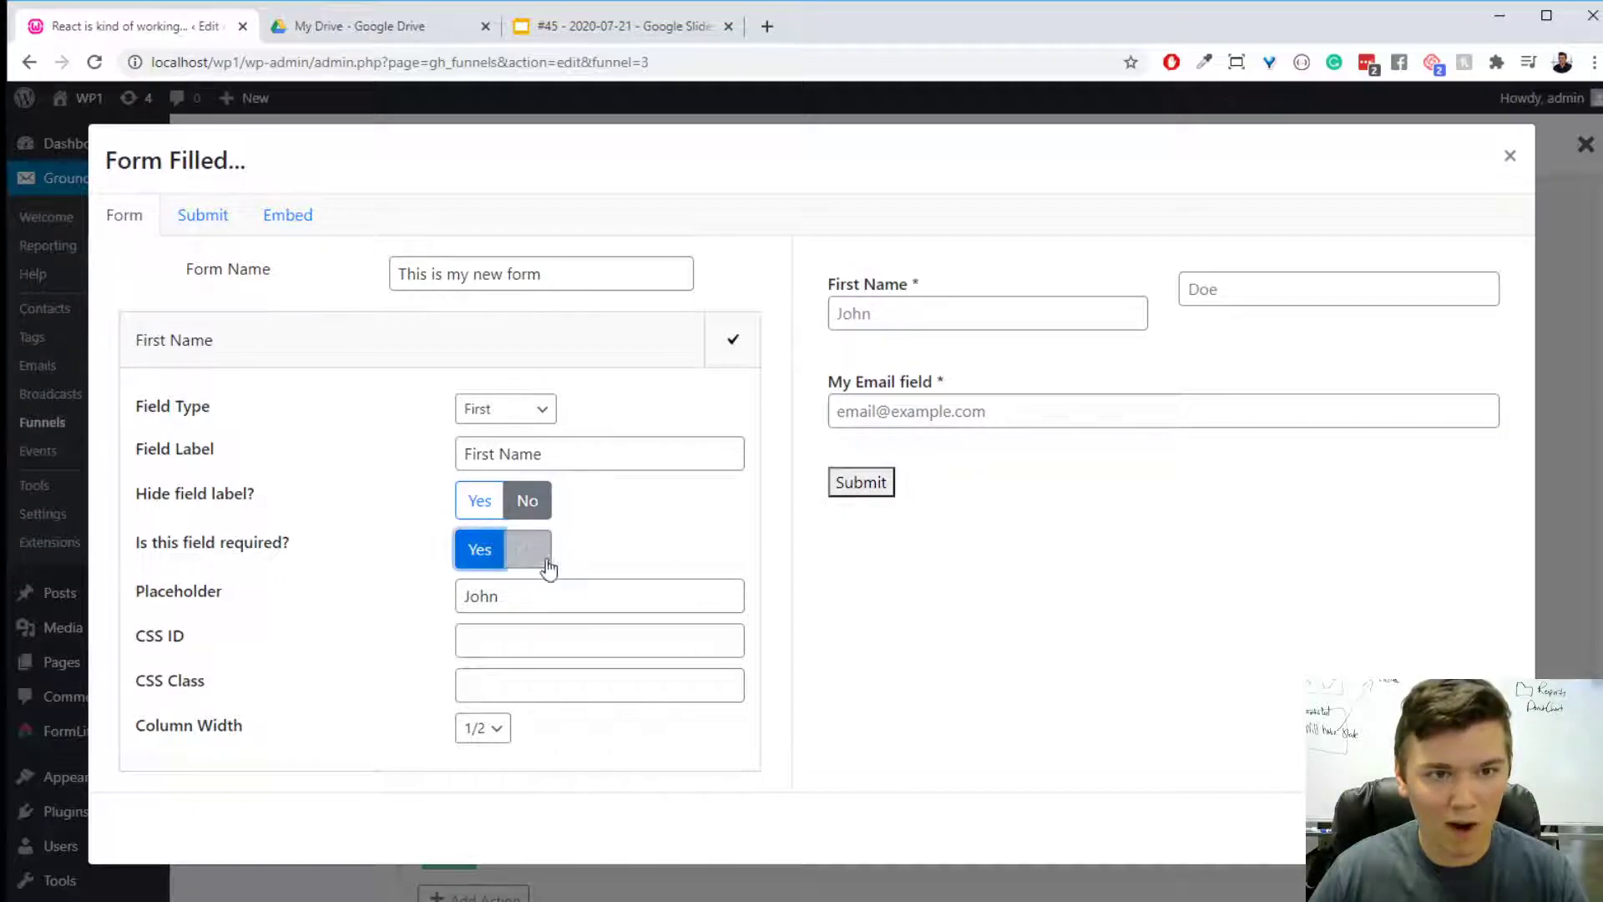
- Try column widths of 1/4 and 3/4 for the First Name field and return it to 1/2
{"action": "left_click", "coordinate": [504, 734]}
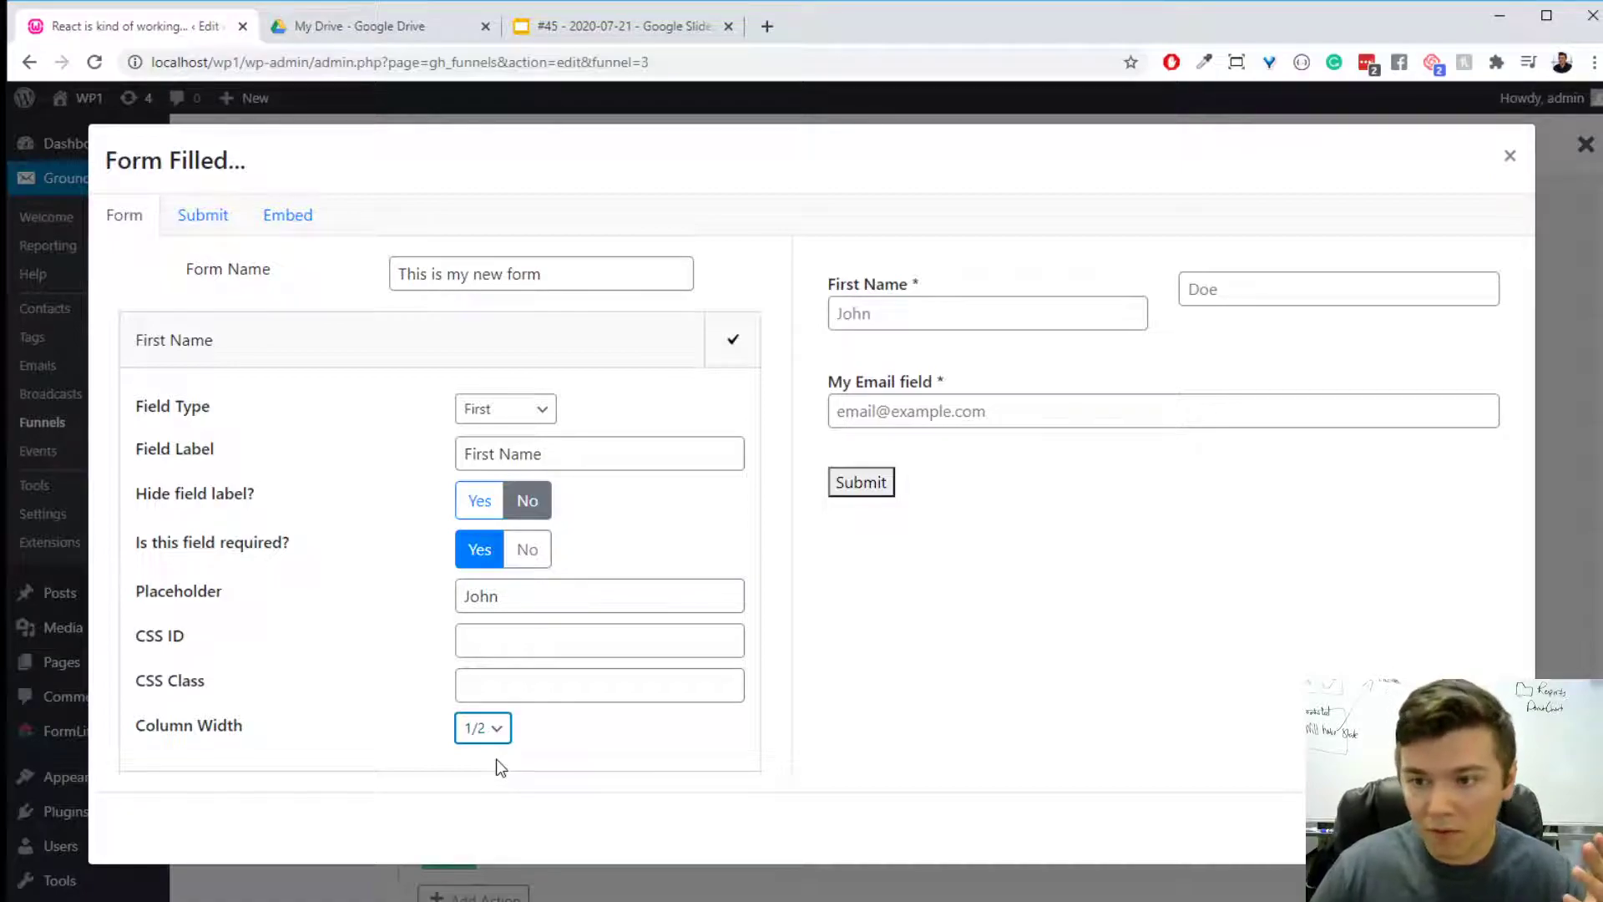
{"action": "left_click", "coordinate": [489, 815]}
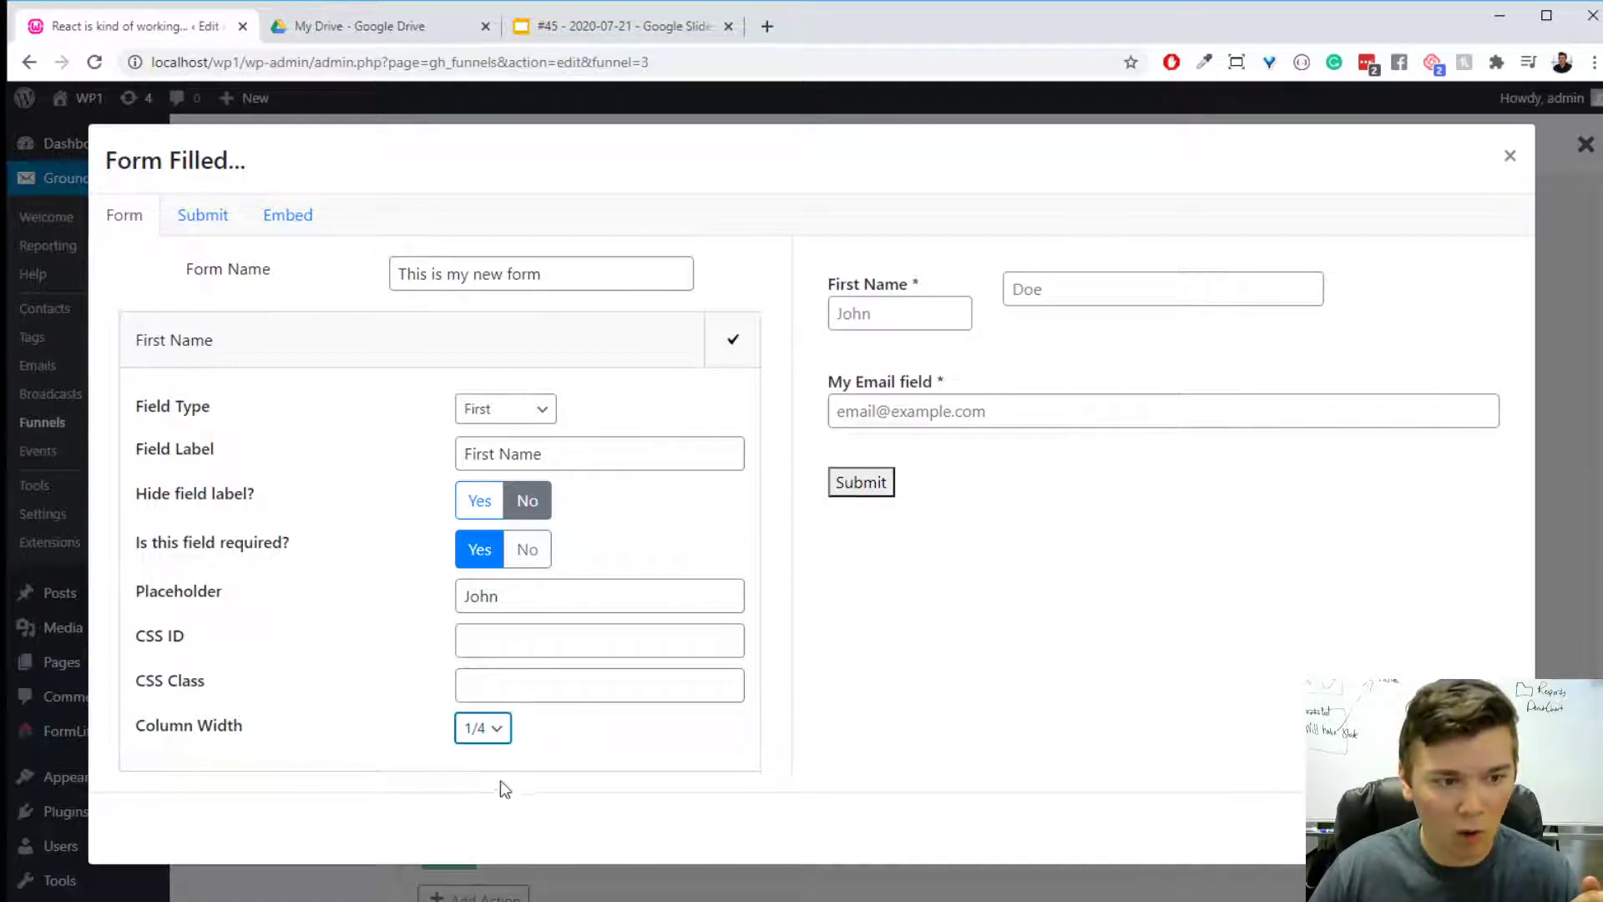
{"action": "left_click", "coordinate": [494, 845]}
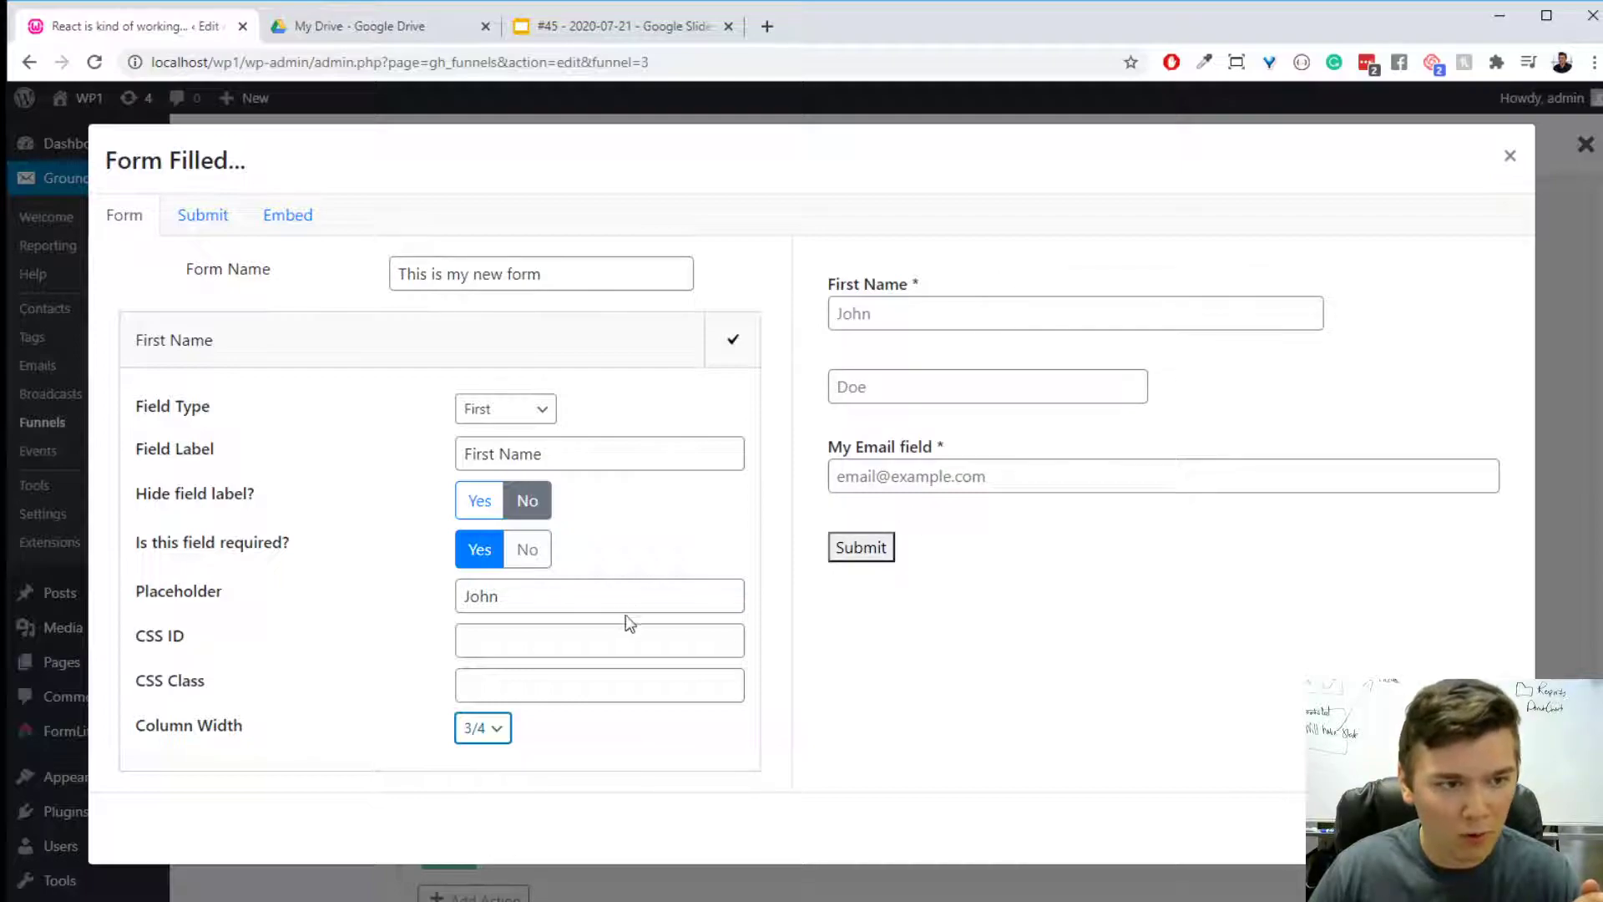
{"action": "left_click", "coordinate": [491, 735]}
{"action": "left_click", "coordinate": [491, 775]}
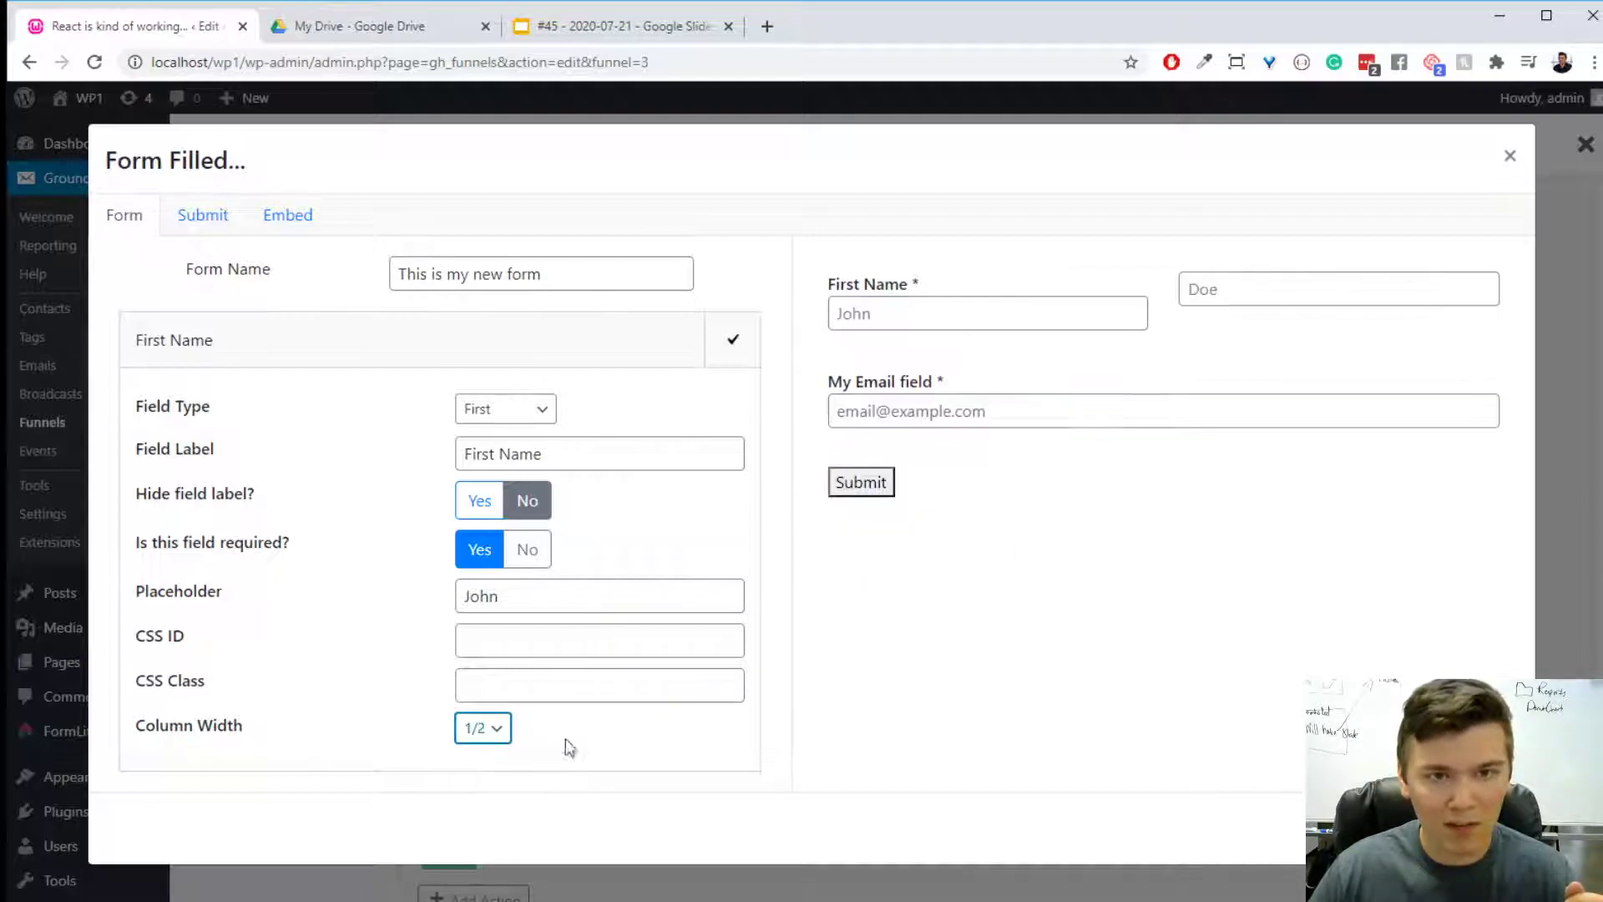
- Finish editing the First Name field, and make the Last Name field required with its label shown
{"action": "left_click", "coordinate": [732, 339]}
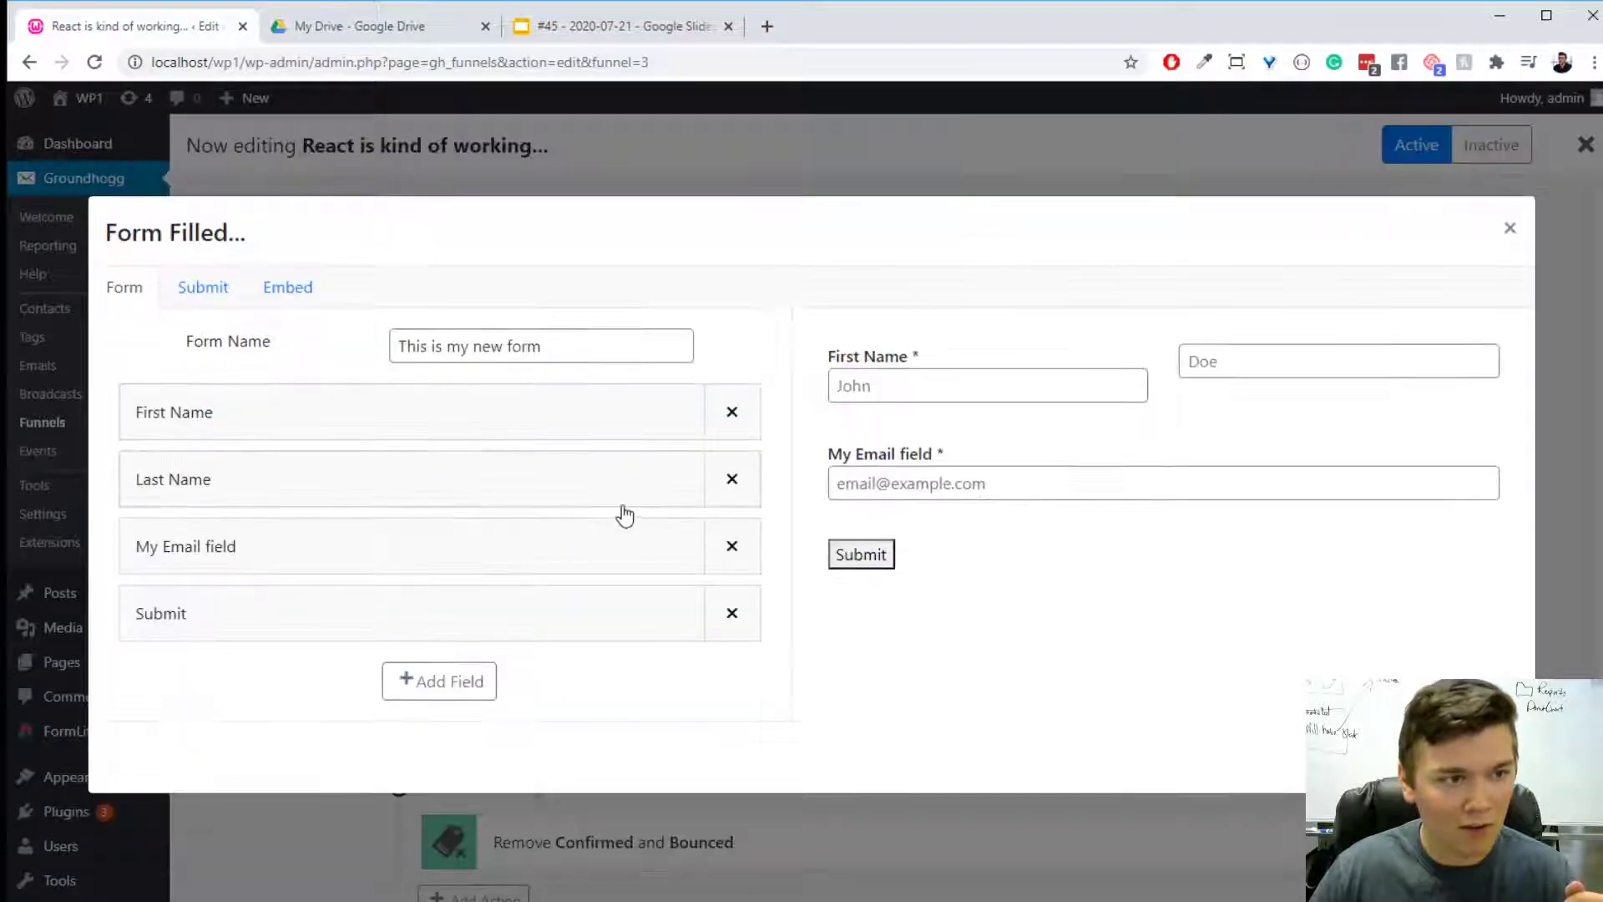
{"action": "left_click", "coordinate": [537, 498]}
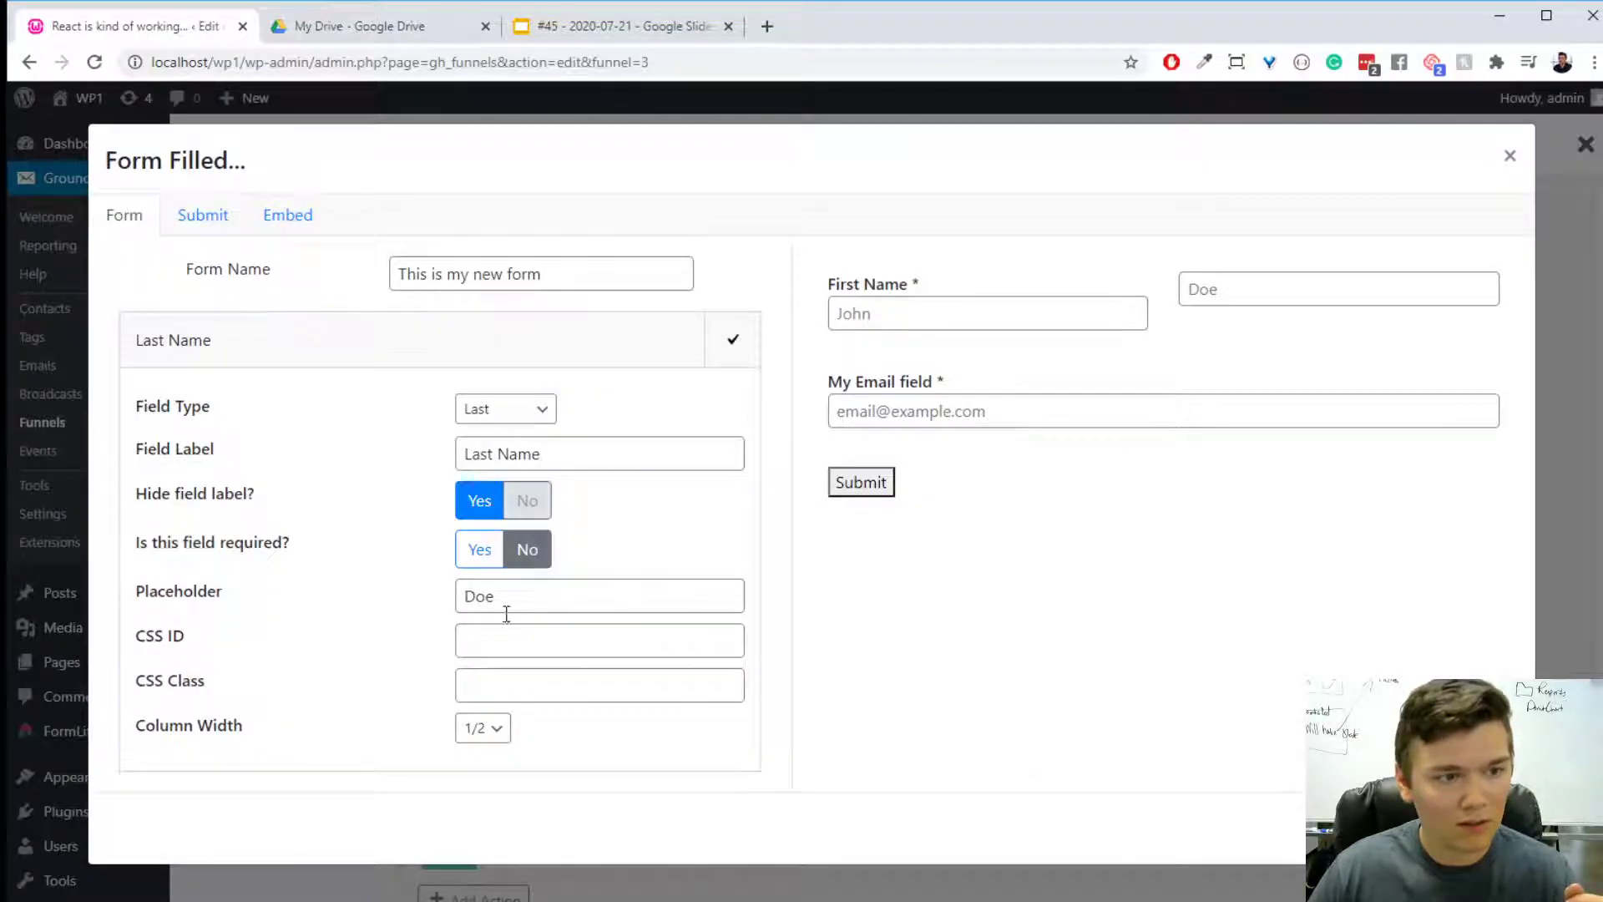
{"action": "left_click", "coordinate": [478, 548]}
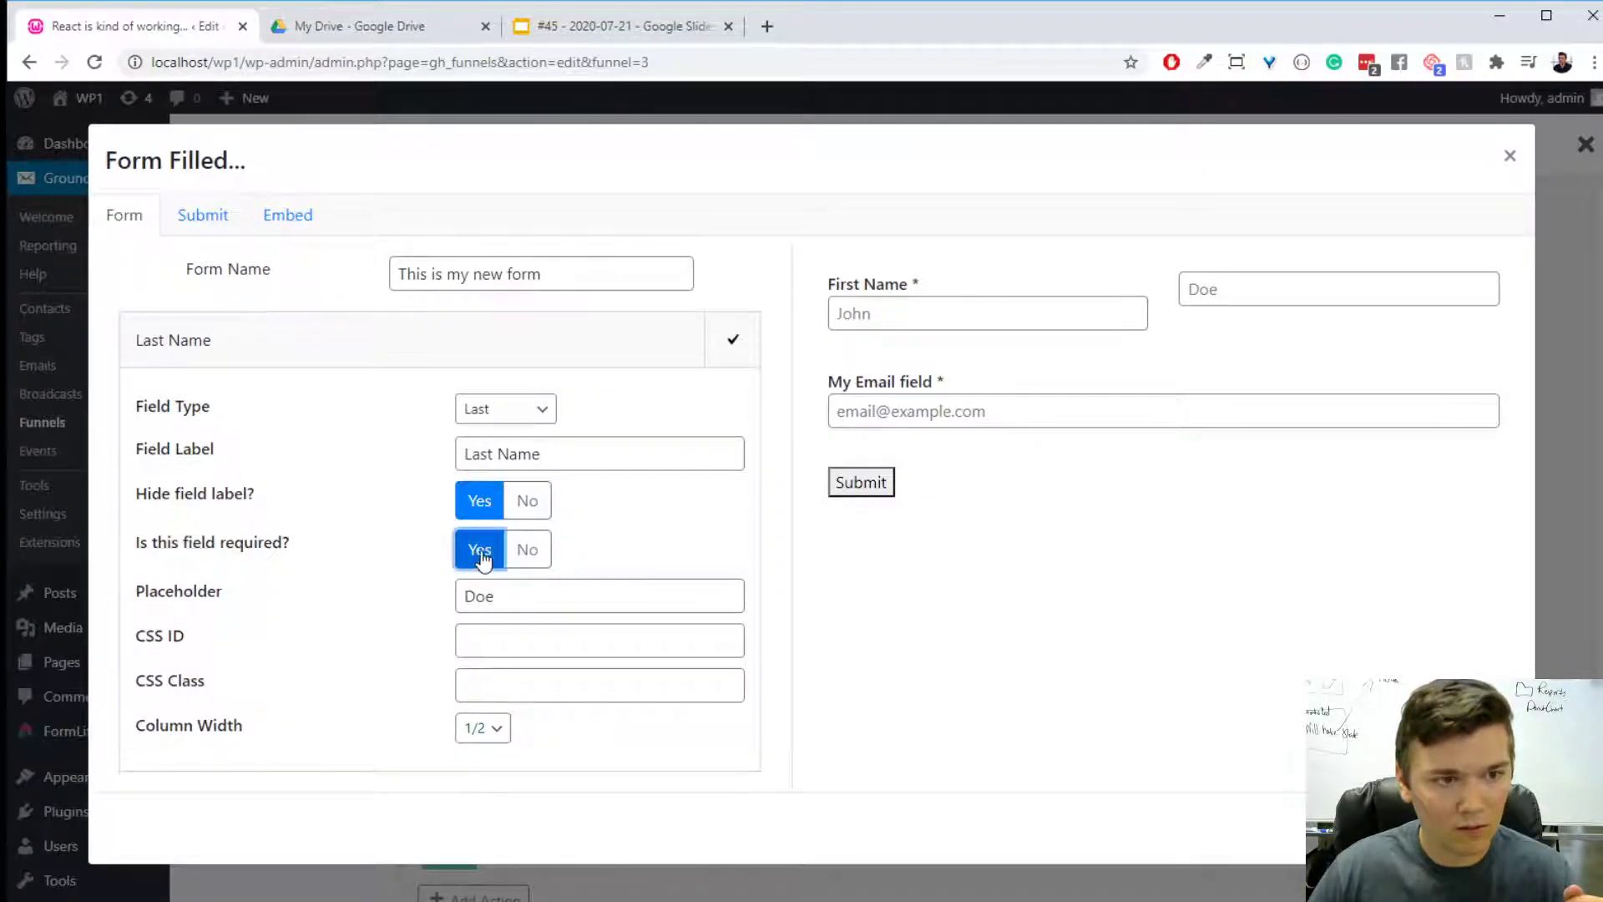
{"action": "left_click", "coordinate": [521, 503]}
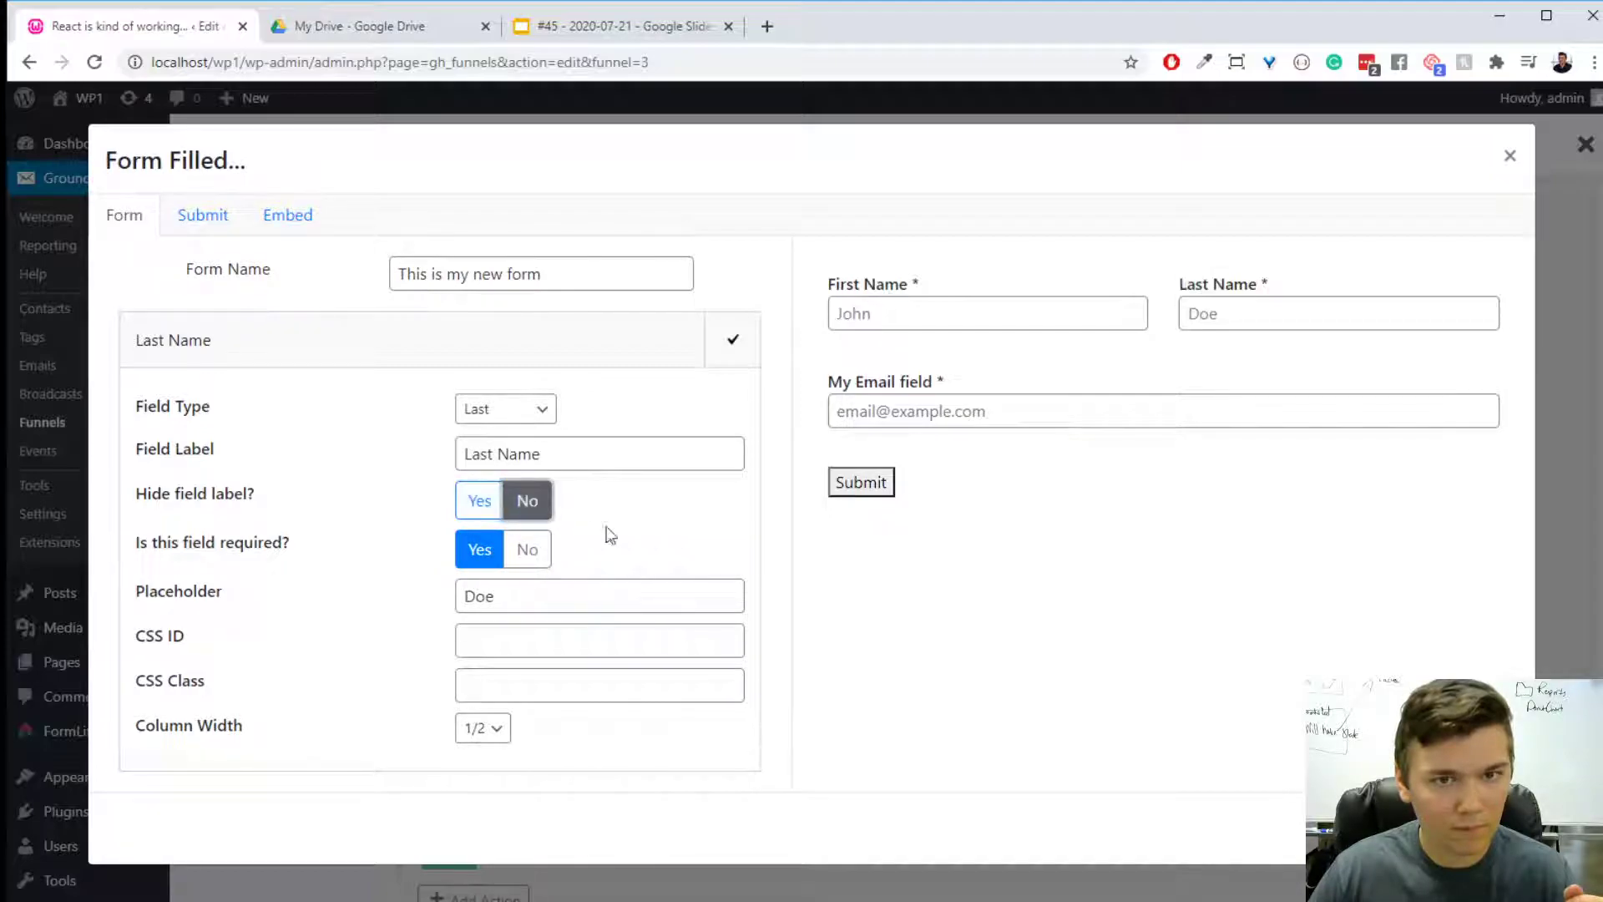
{"action": "left_click", "coordinate": [720, 350]}
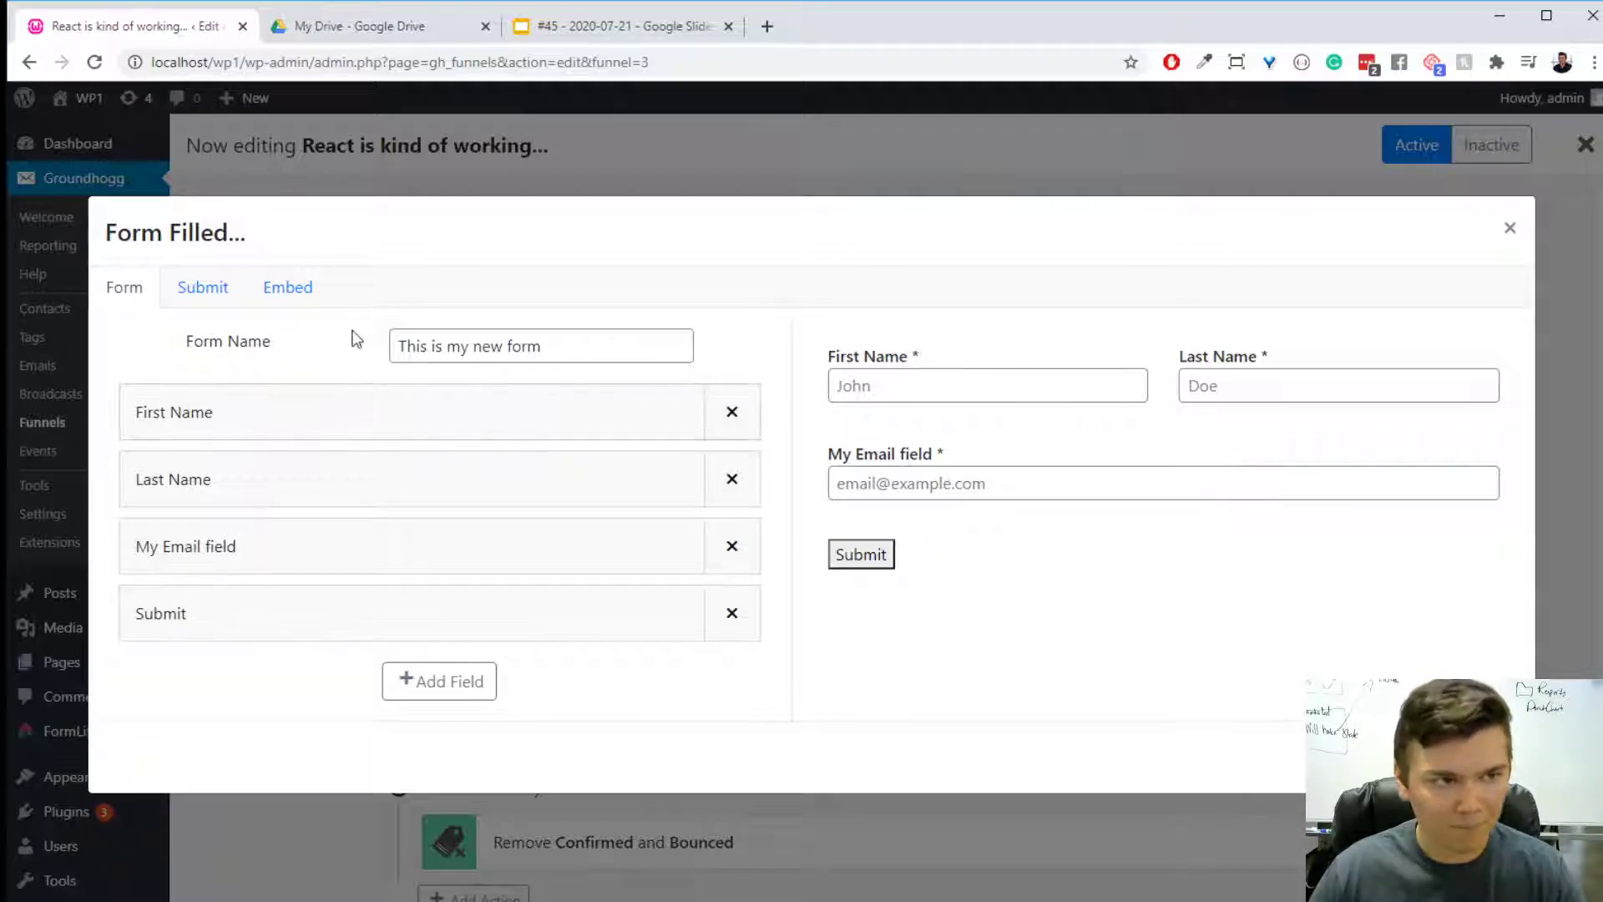
- In the form's submit settings, switch staying on the page after submit to No and back to Yes
{"action": "left_click", "coordinate": [203, 288]}
{"action": "left_click", "coordinate": [717, 435]}
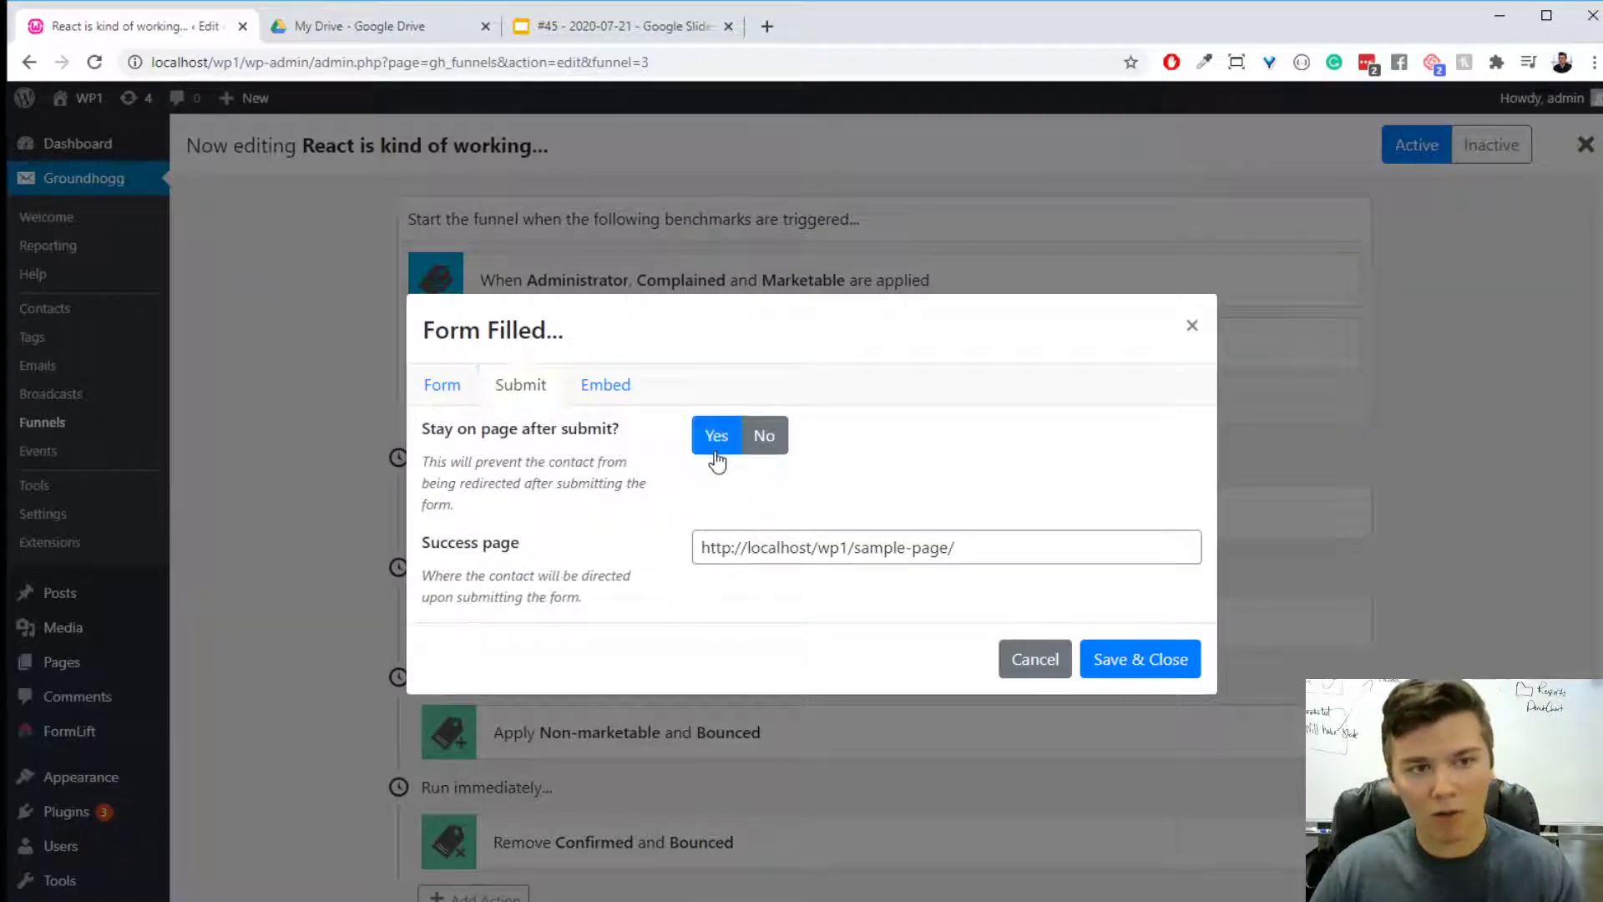
{"action": "left_click", "coordinate": [762, 422]}
{"action": "left_click", "coordinate": [717, 435]}
- View the form's embed options, return to its field list and close the form settings
{"action": "left_click", "coordinate": [617, 374]}
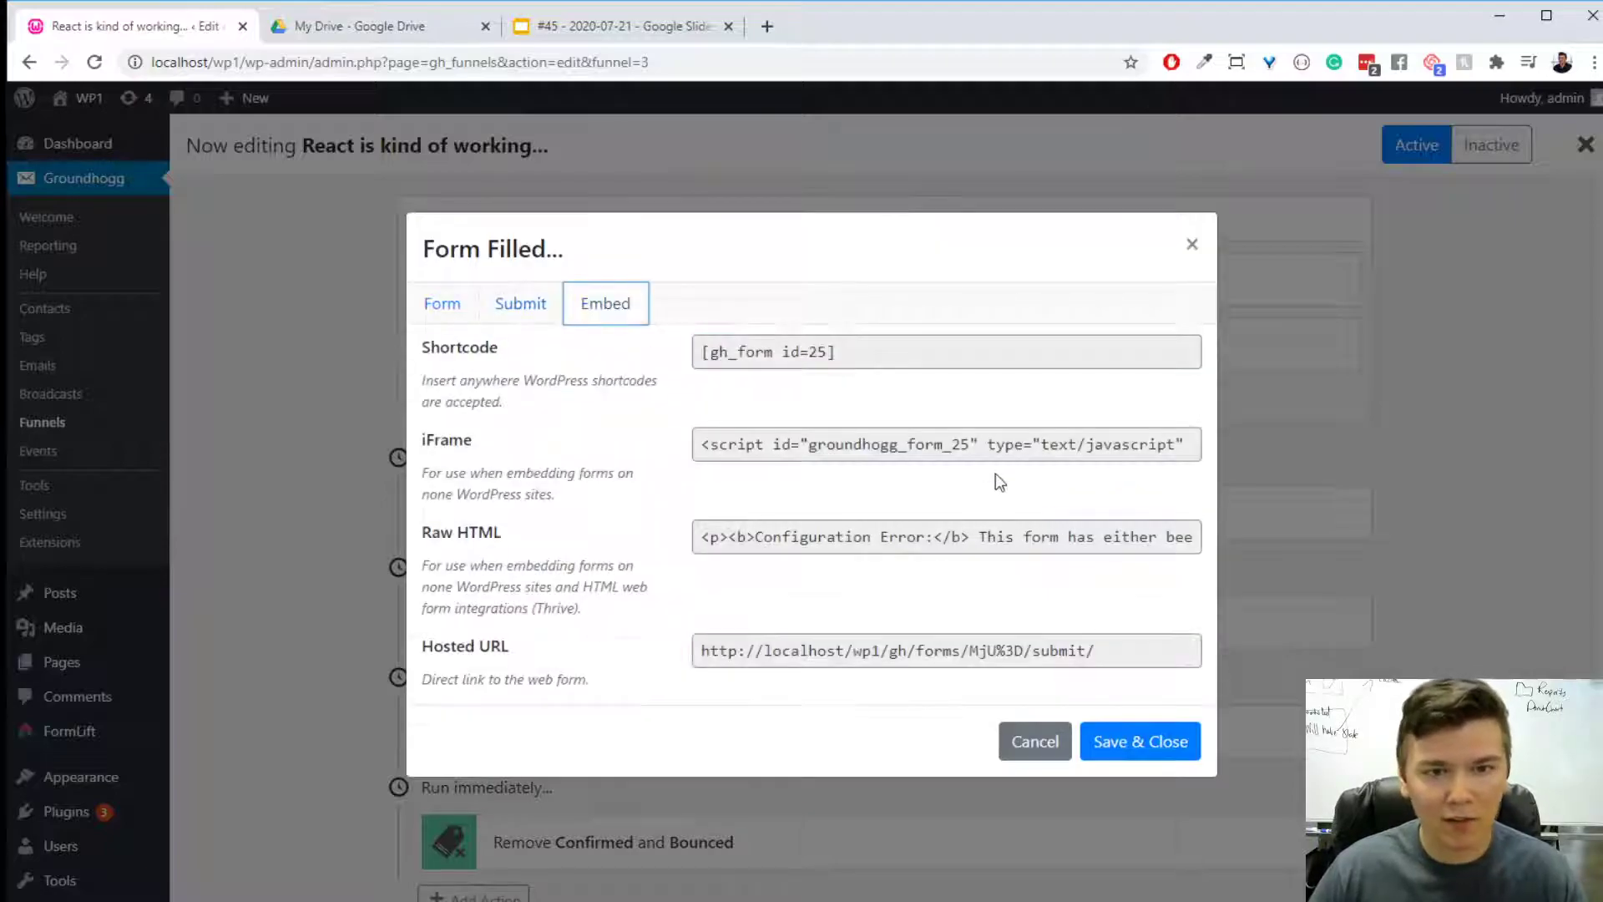
{"action": "left_click", "coordinate": [457, 317]}
{"action": "left_click", "coordinate": [1084, 616]}
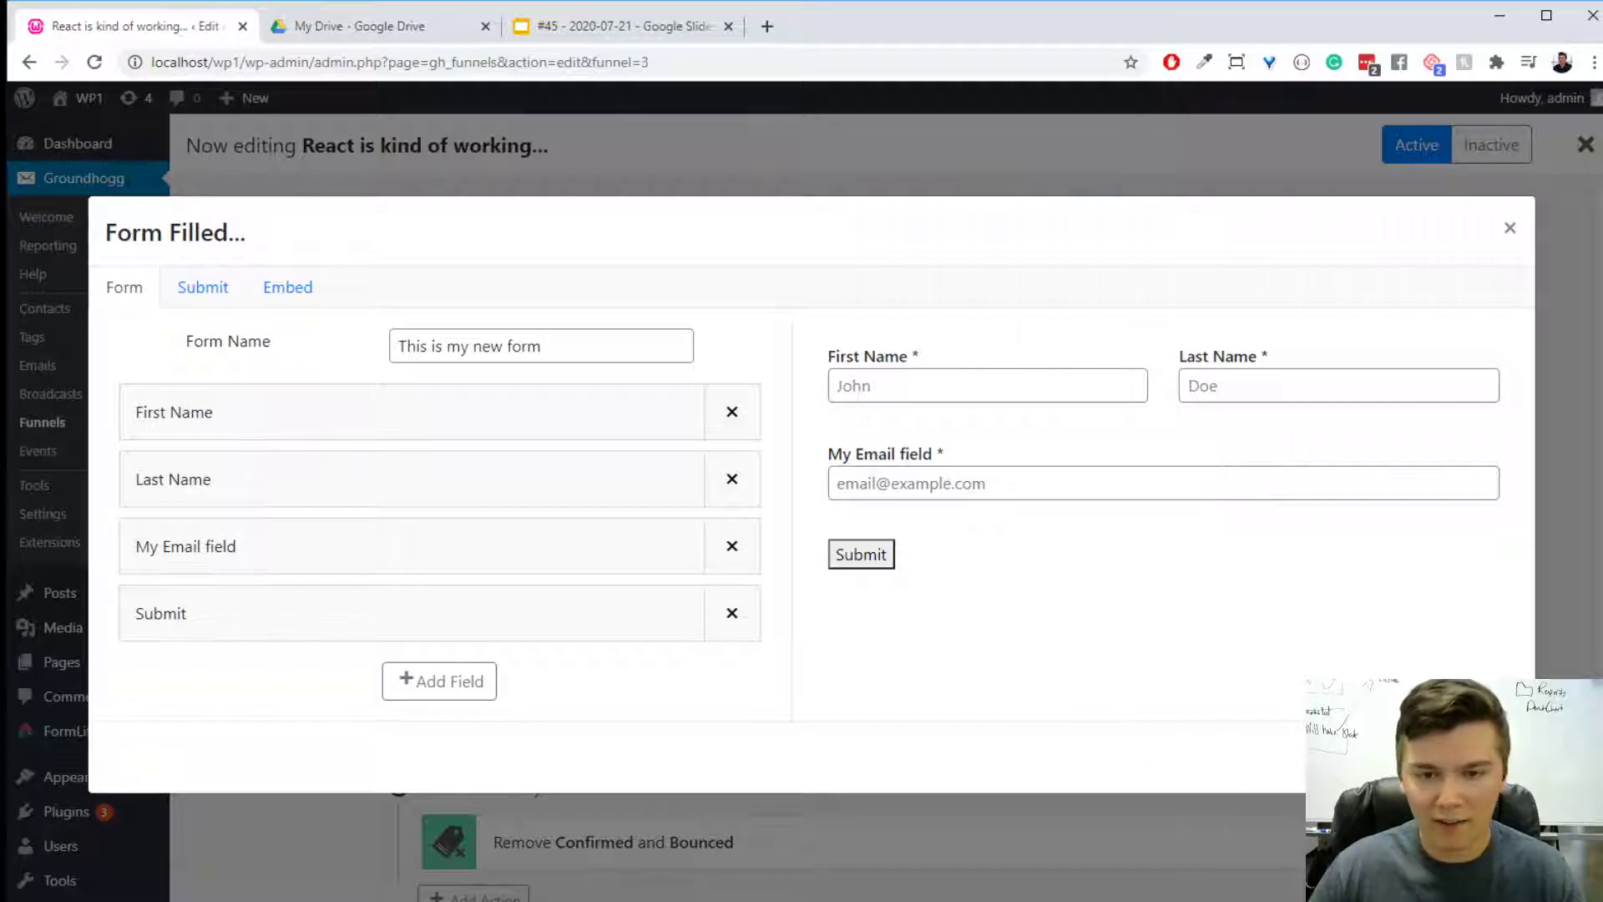
{"action": "key", "text": "Escape"}
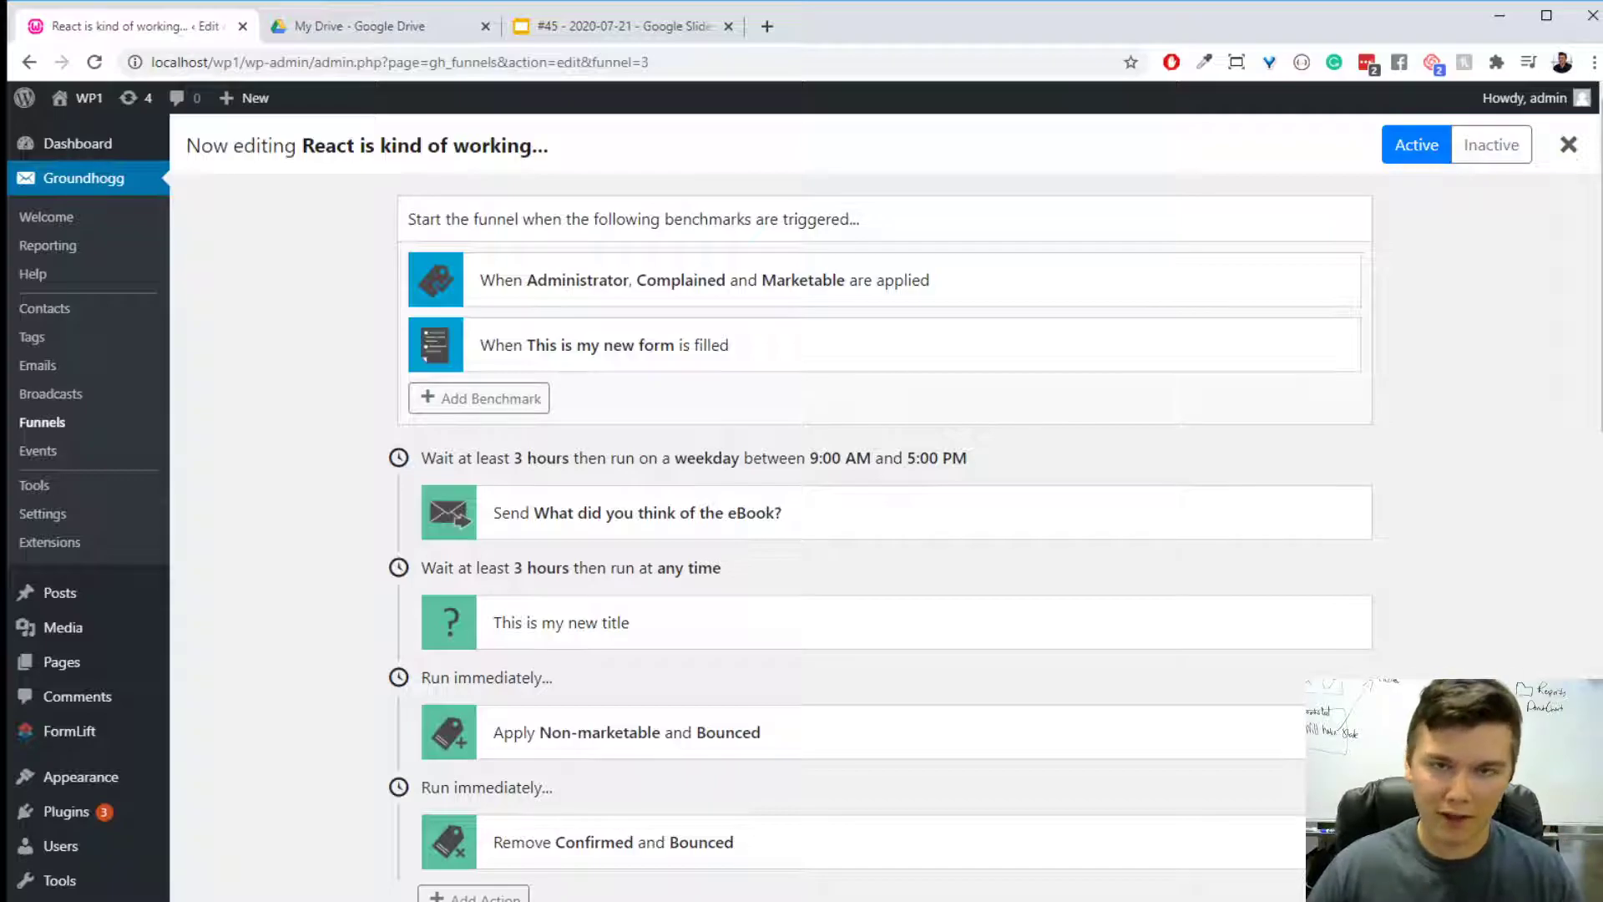
- Switch to the Google Slides presentation and advance to the "All About That CRON!" slide
{"action": "scroll", "coordinate": [1384, 317], "scroll_direction": "down", "scroll_amount": 10}
{"action": "scroll", "coordinate": [1385, 317], "scroll_direction": "up", "scroll_amount": 10}
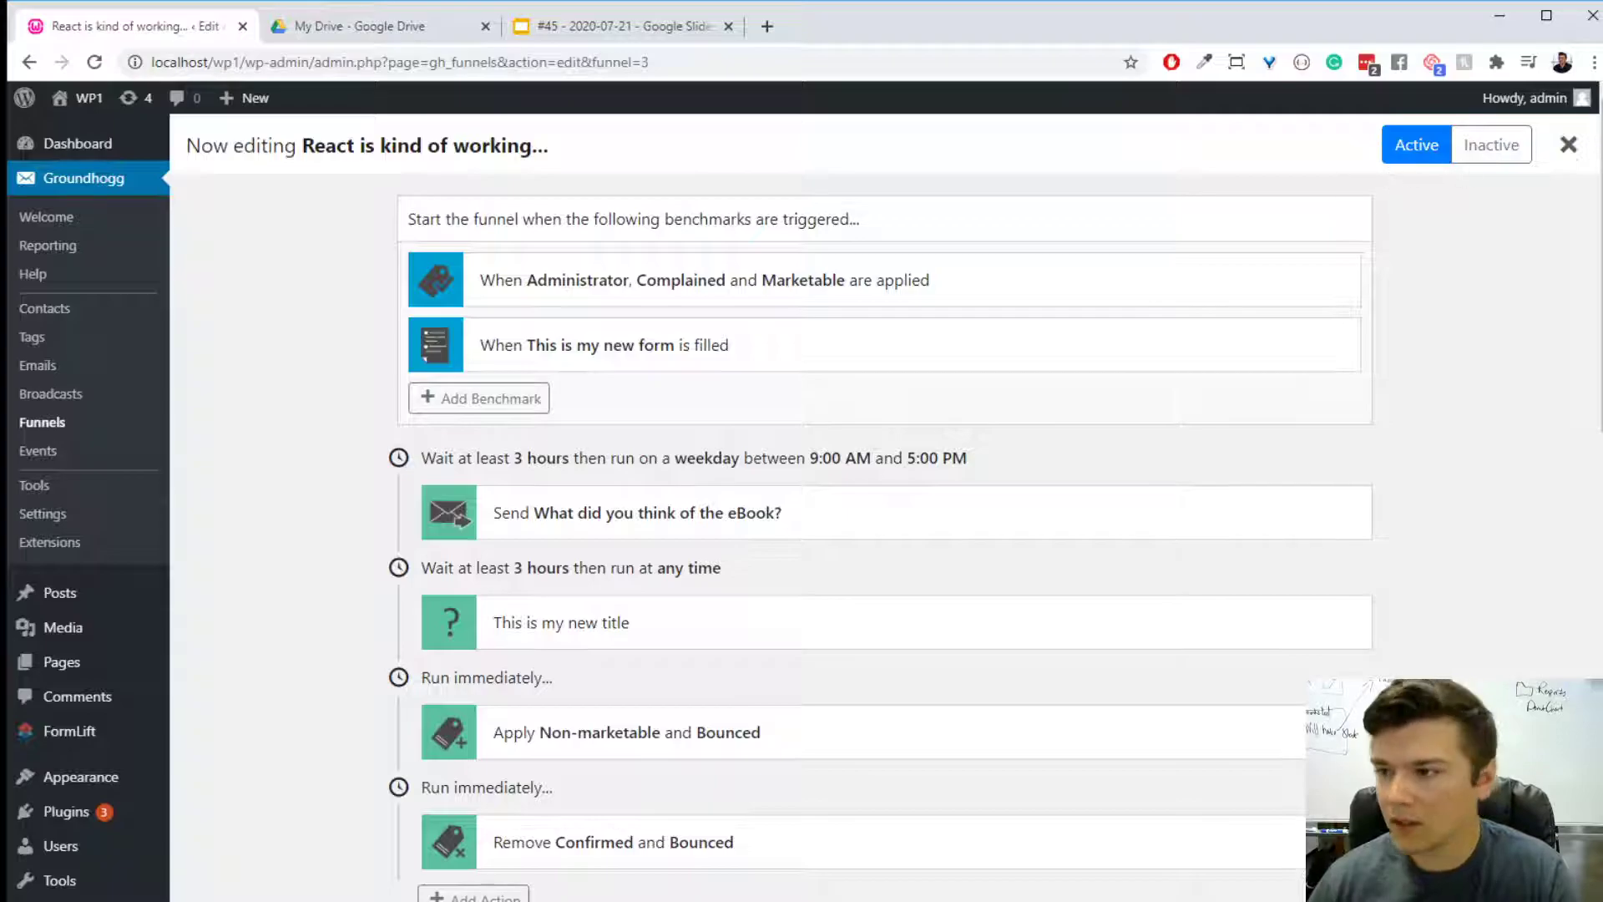
{"action": "left_click", "coordinate": [584, 26]}
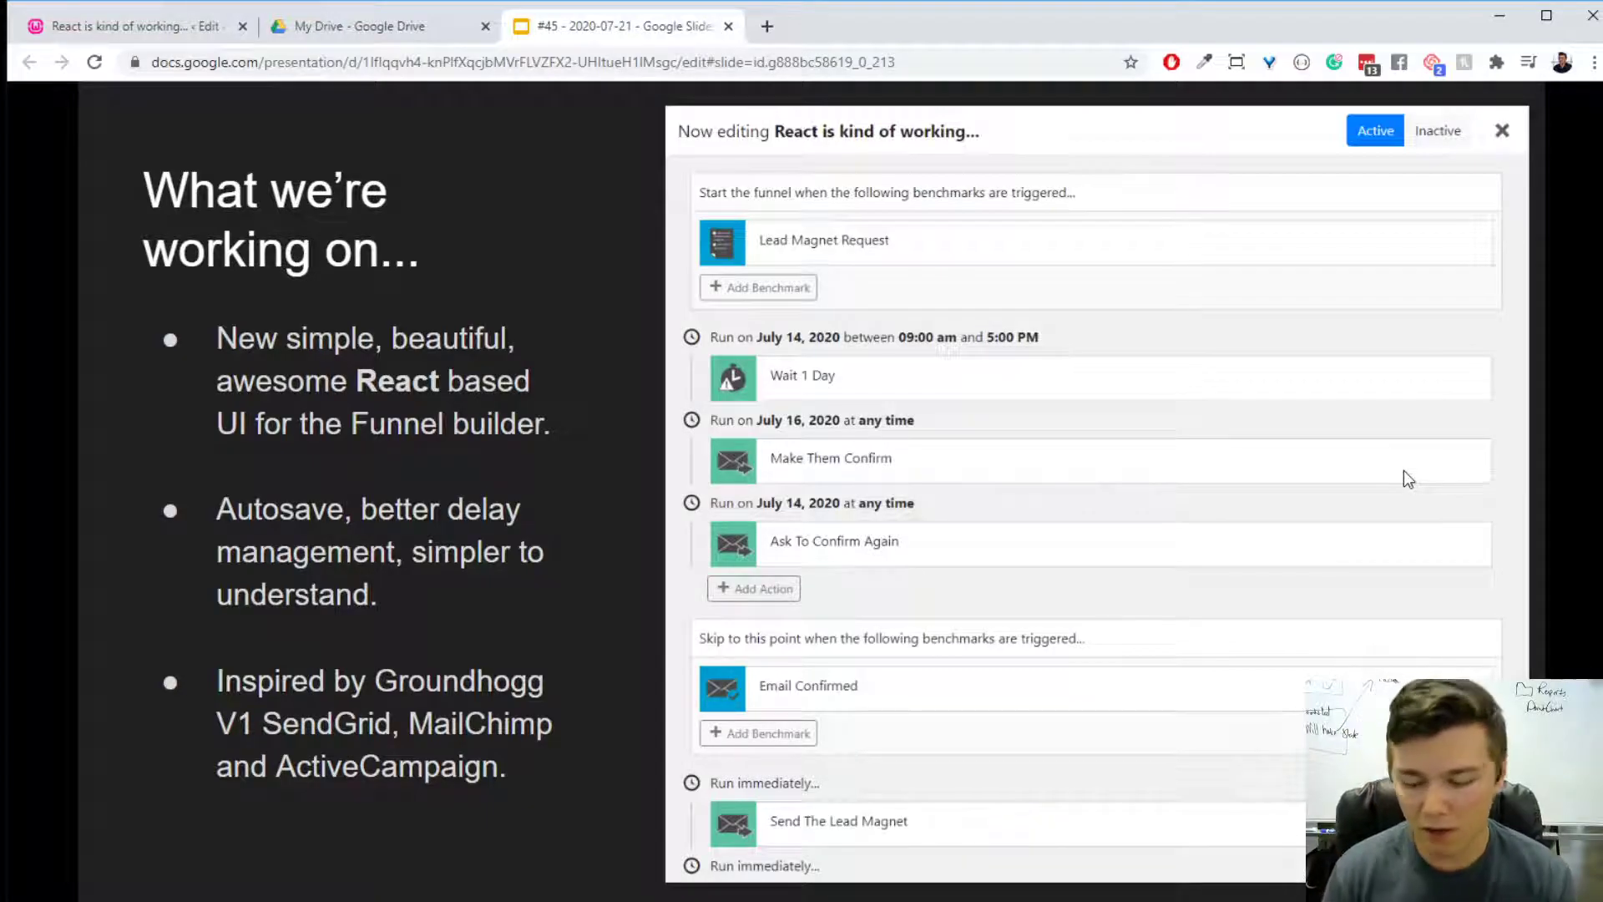
{"action": "key", "text": "Right"}
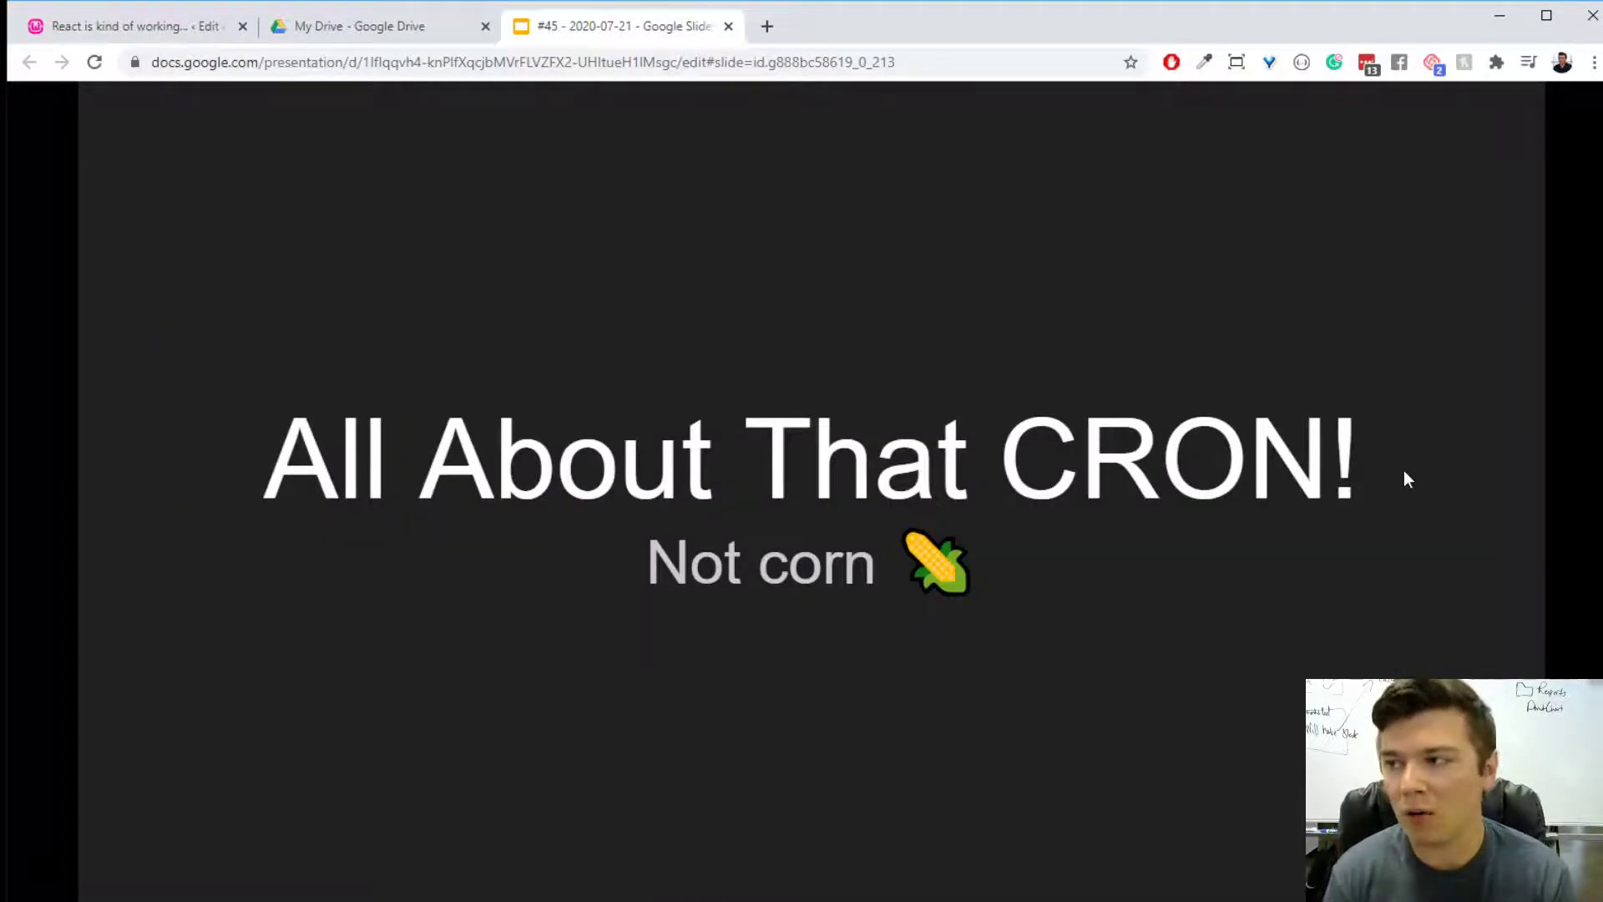
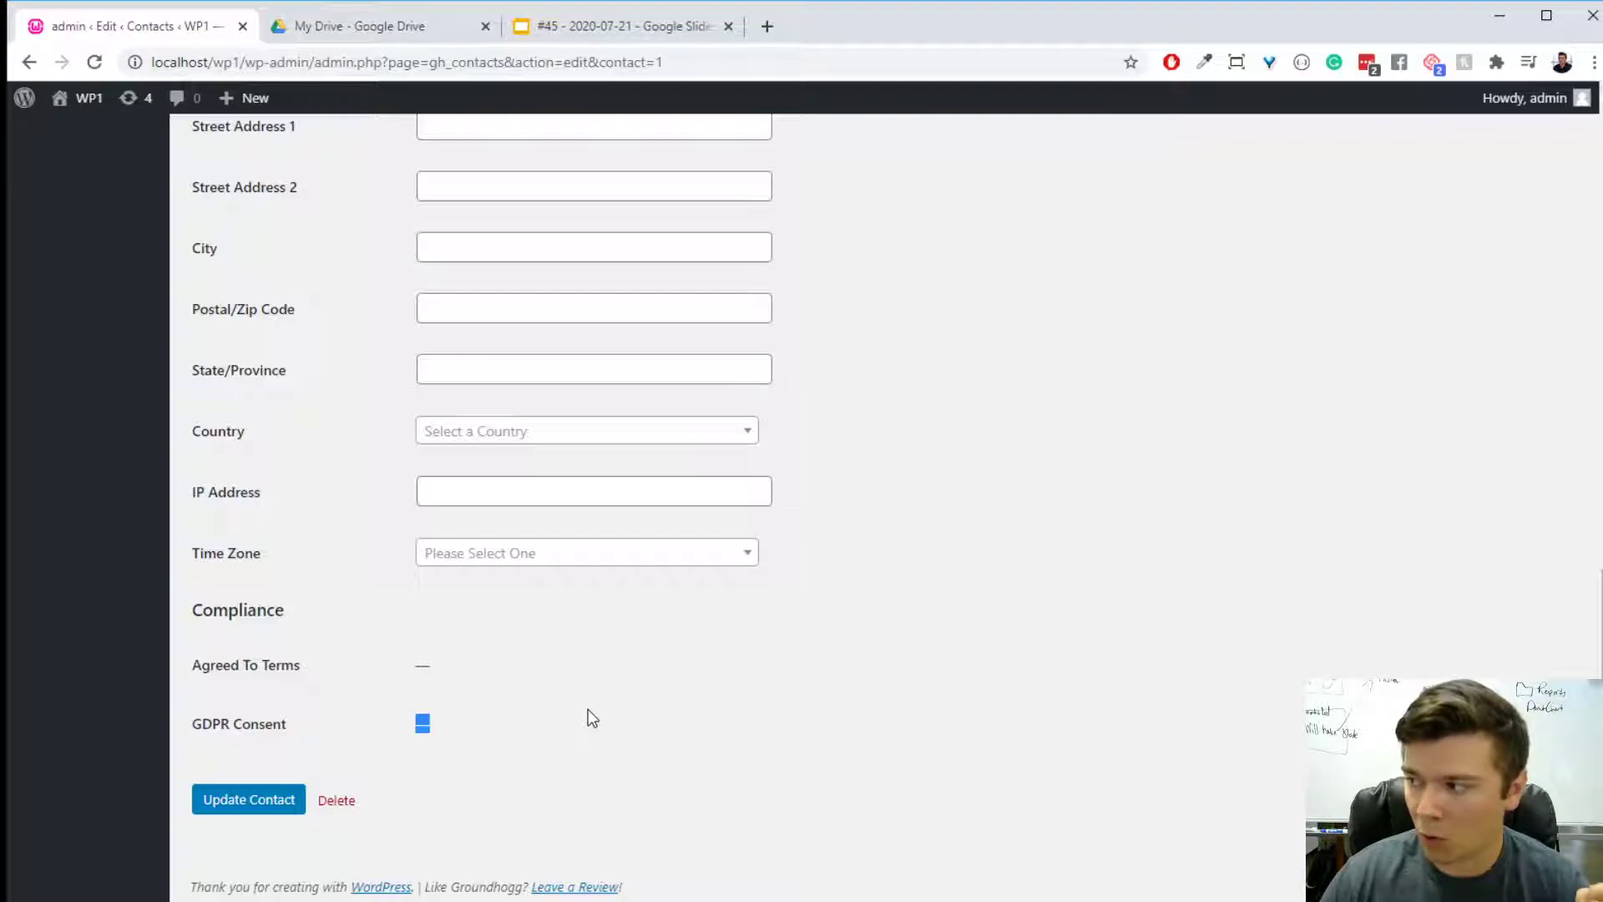
- Highlight the Agreed To Terms and GDPR Consent fields in the contact record's Compliance section, and clear the selection
{"action": "left_click", "coordinate": [587, 715]}
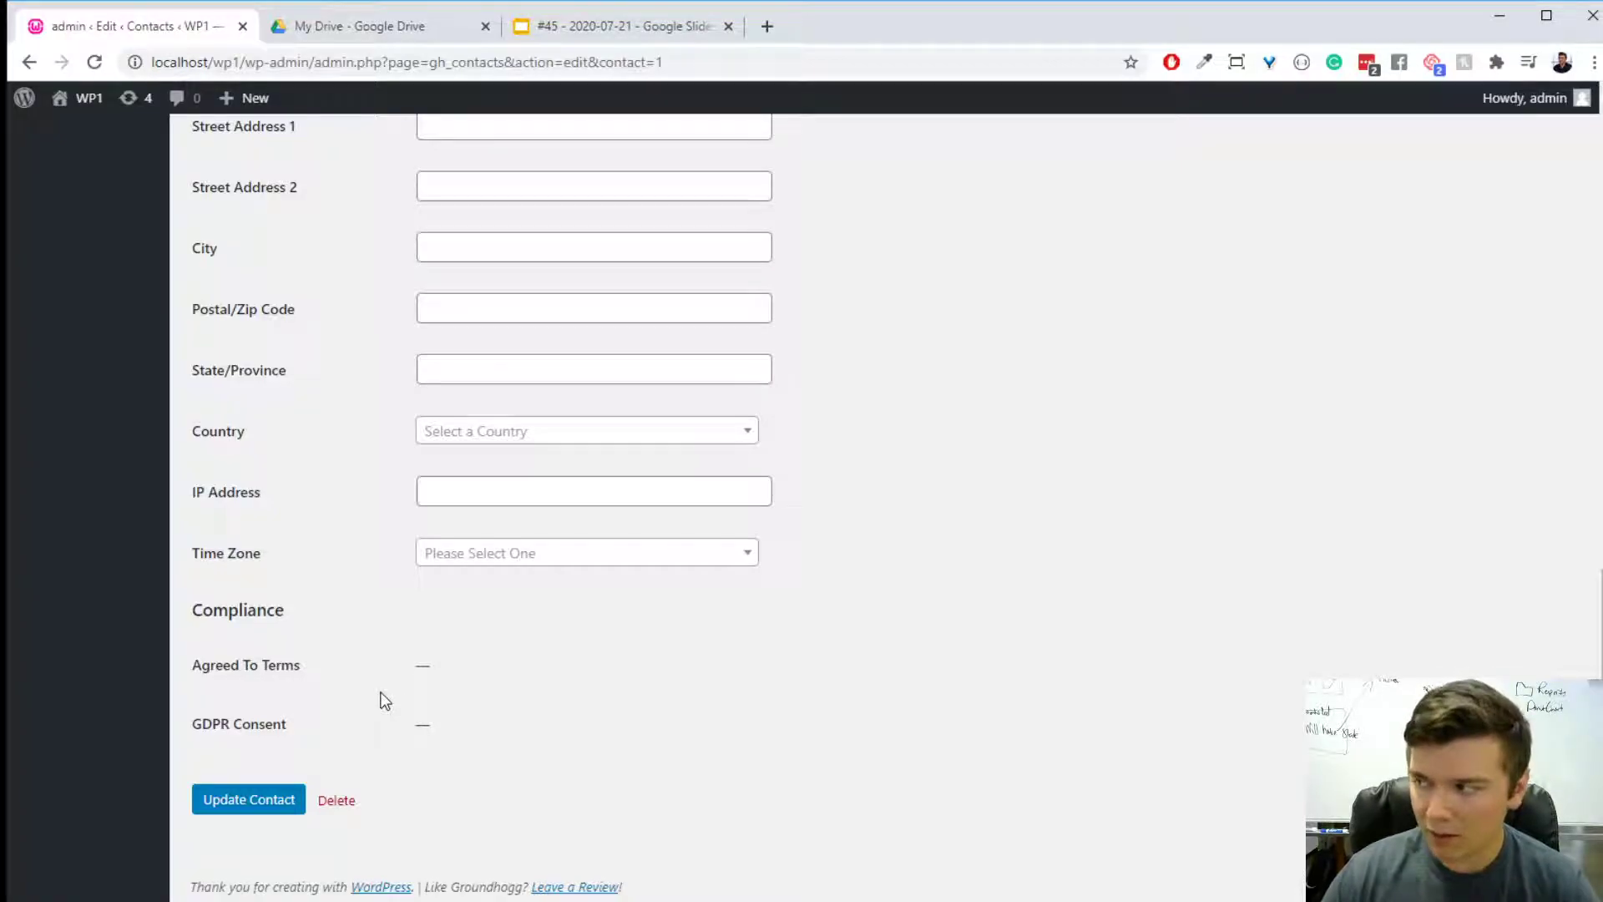
{"action": "left_click_drag", "start_coordinate": [374, 682], "coordinate": [202, 661]}
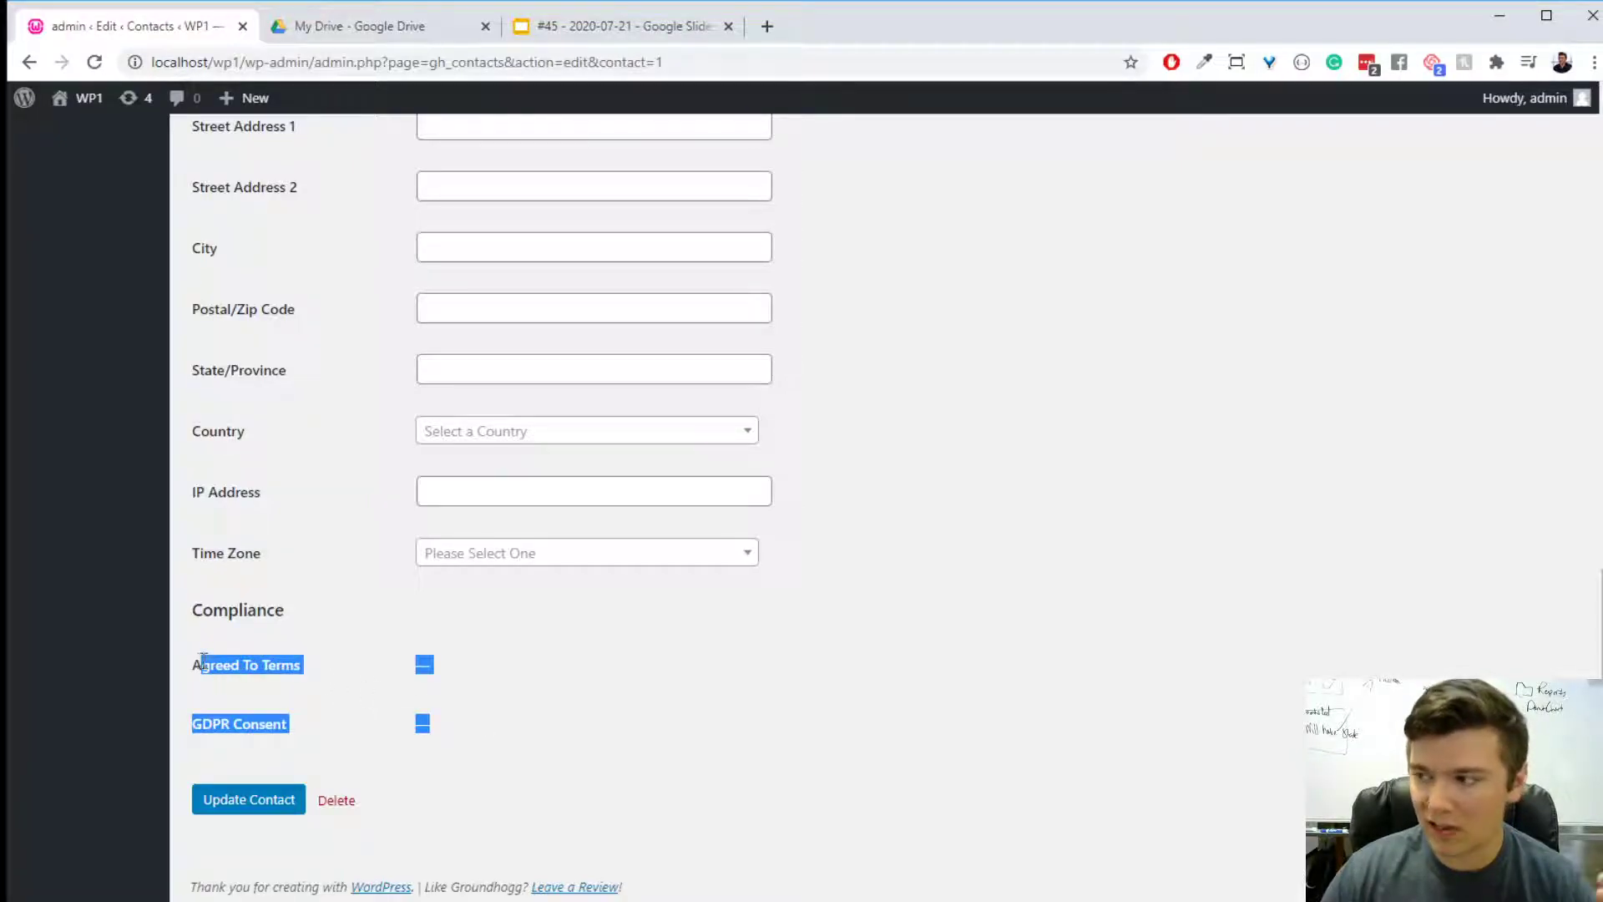
{"action": "left_click", "coordinate": [562, 699]}
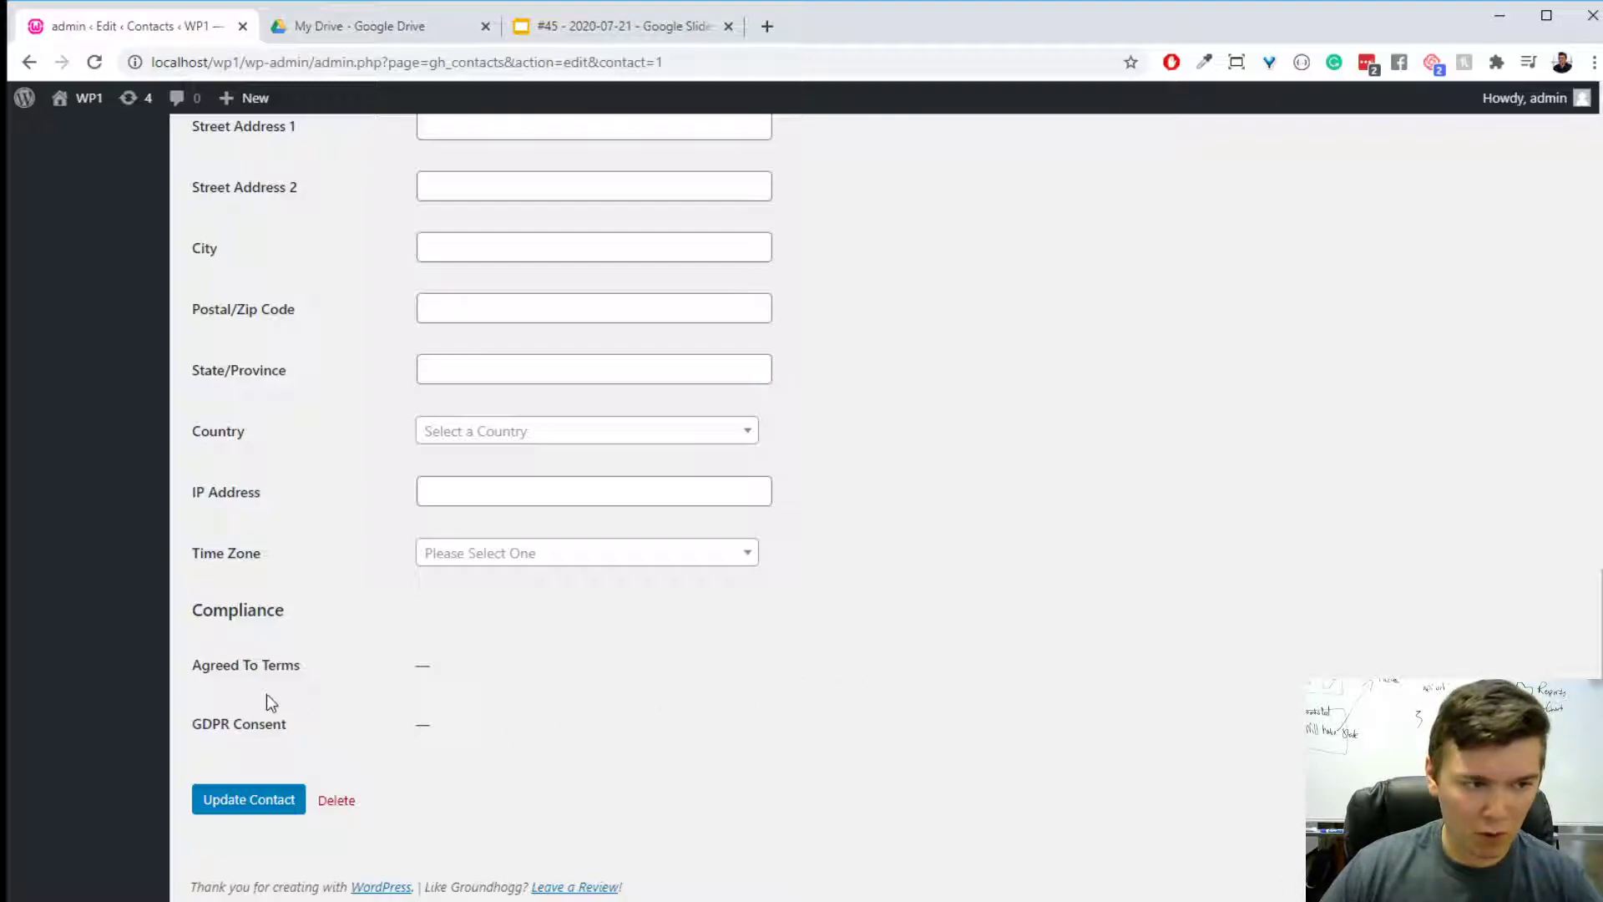
{"action": "left_click_drag", "start_coordinate": [580, 729], "coordinate": [179, 665]}
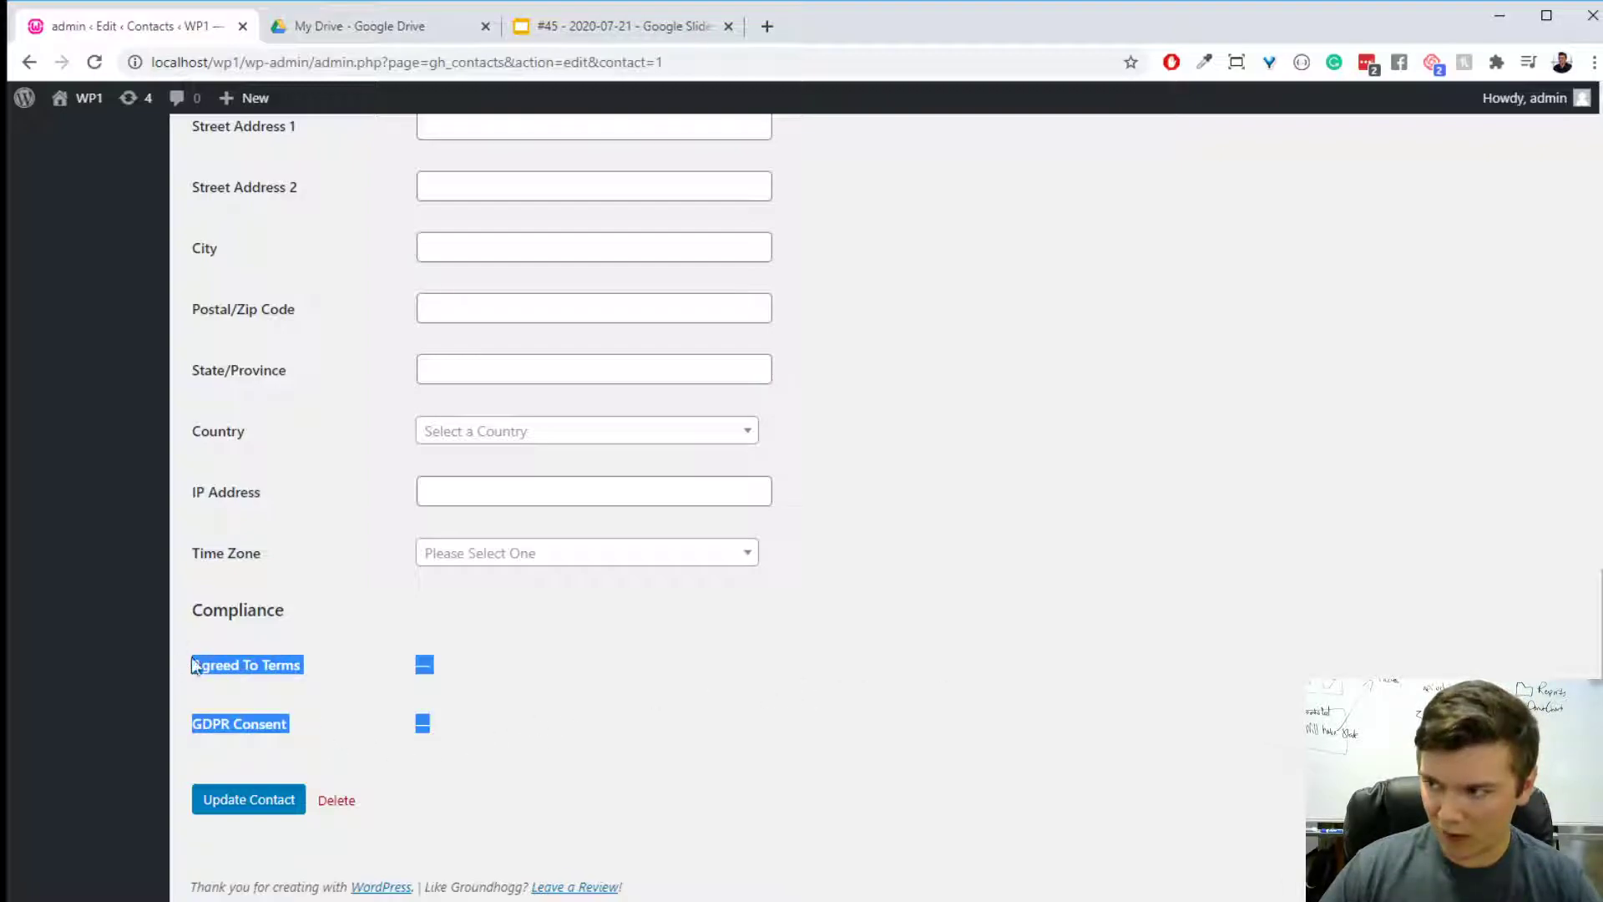
{"action": "left_click", "coordinate": [655, 678]}
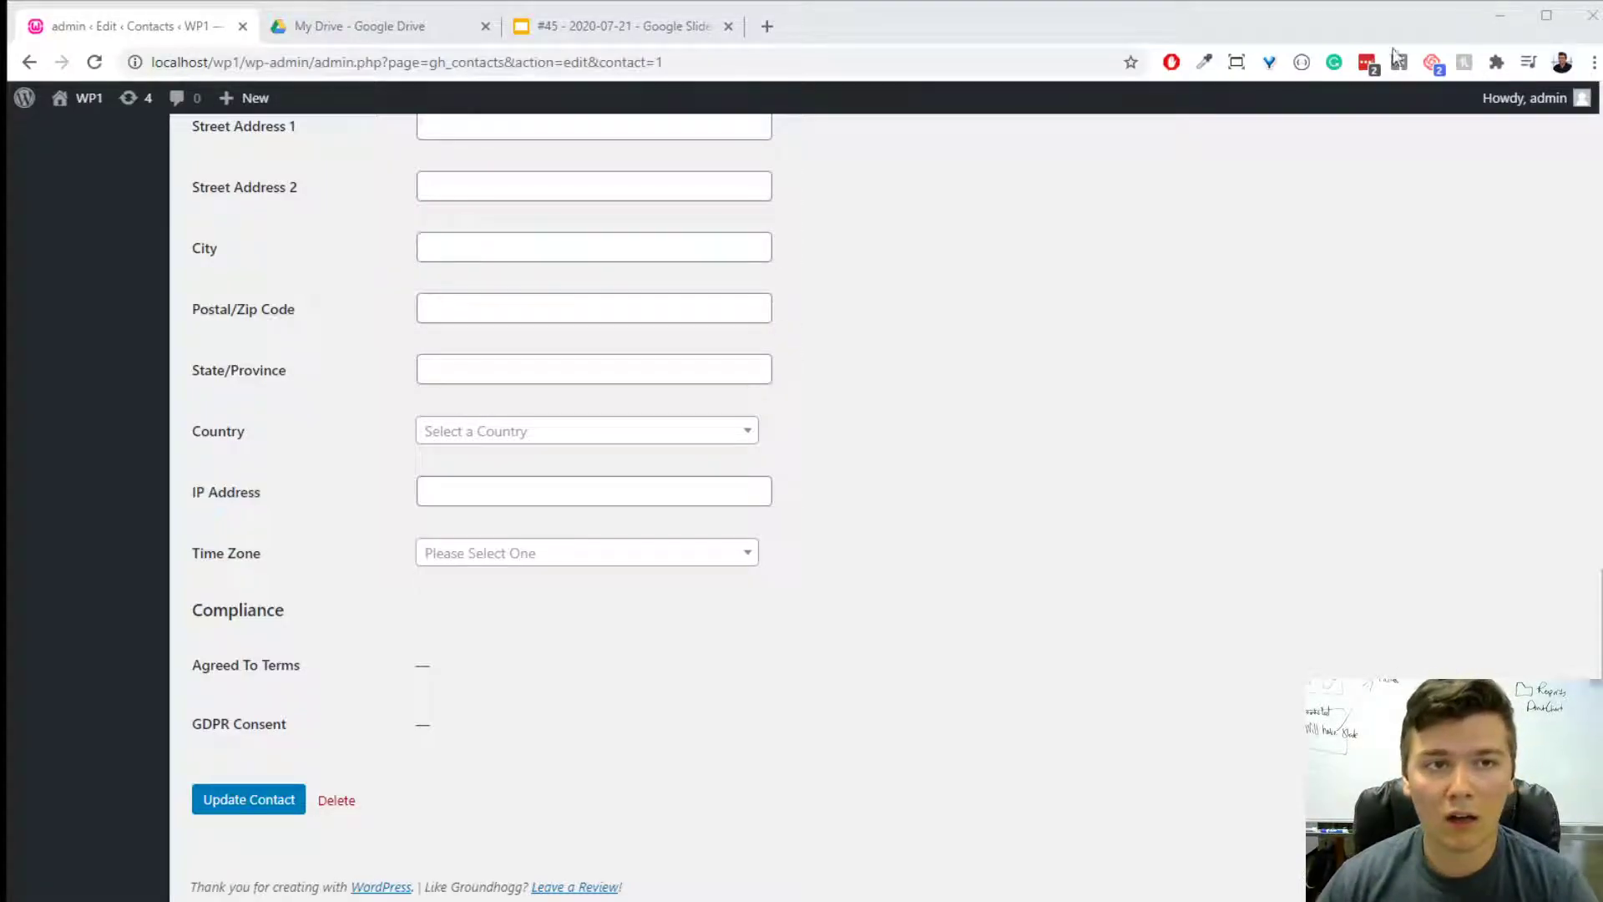
- Open the mailhawk.io website in a new browser tab
{"action": "left_click", "coordinate": [771, 29]}
{"action": "type", "text": "mail"}
{"action": "key", "text": "Return"}
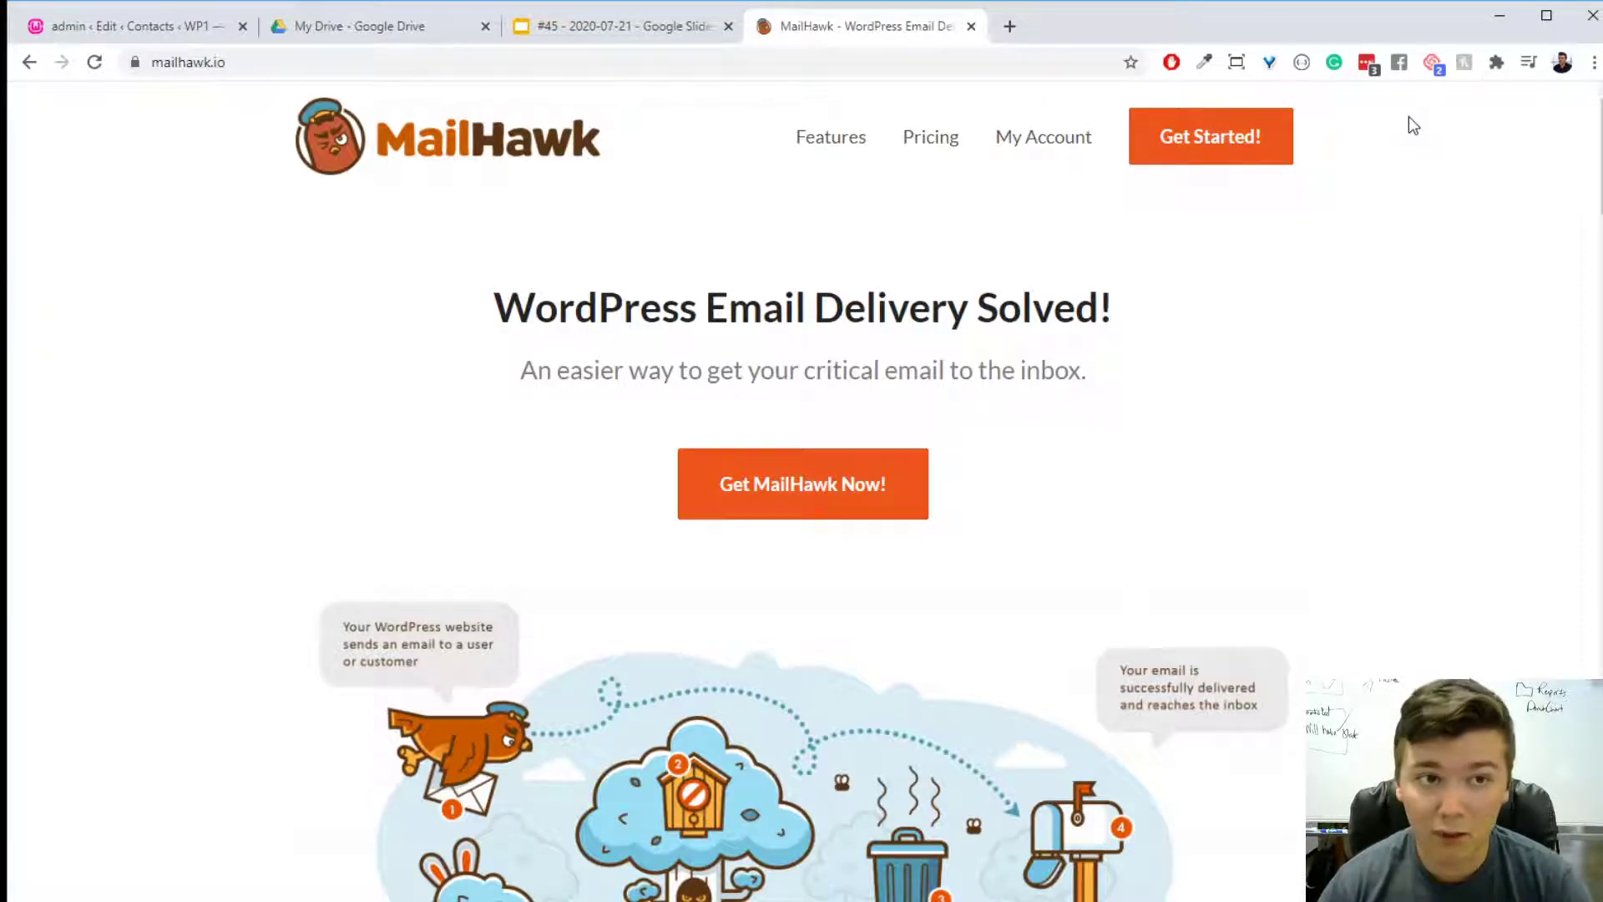
{"action": "left_click", "coordinate": [125, 26]}
{"action": "scroll", "coordinate": [177, 459], "scroll_direction": "up", "scroll_amount": 15}
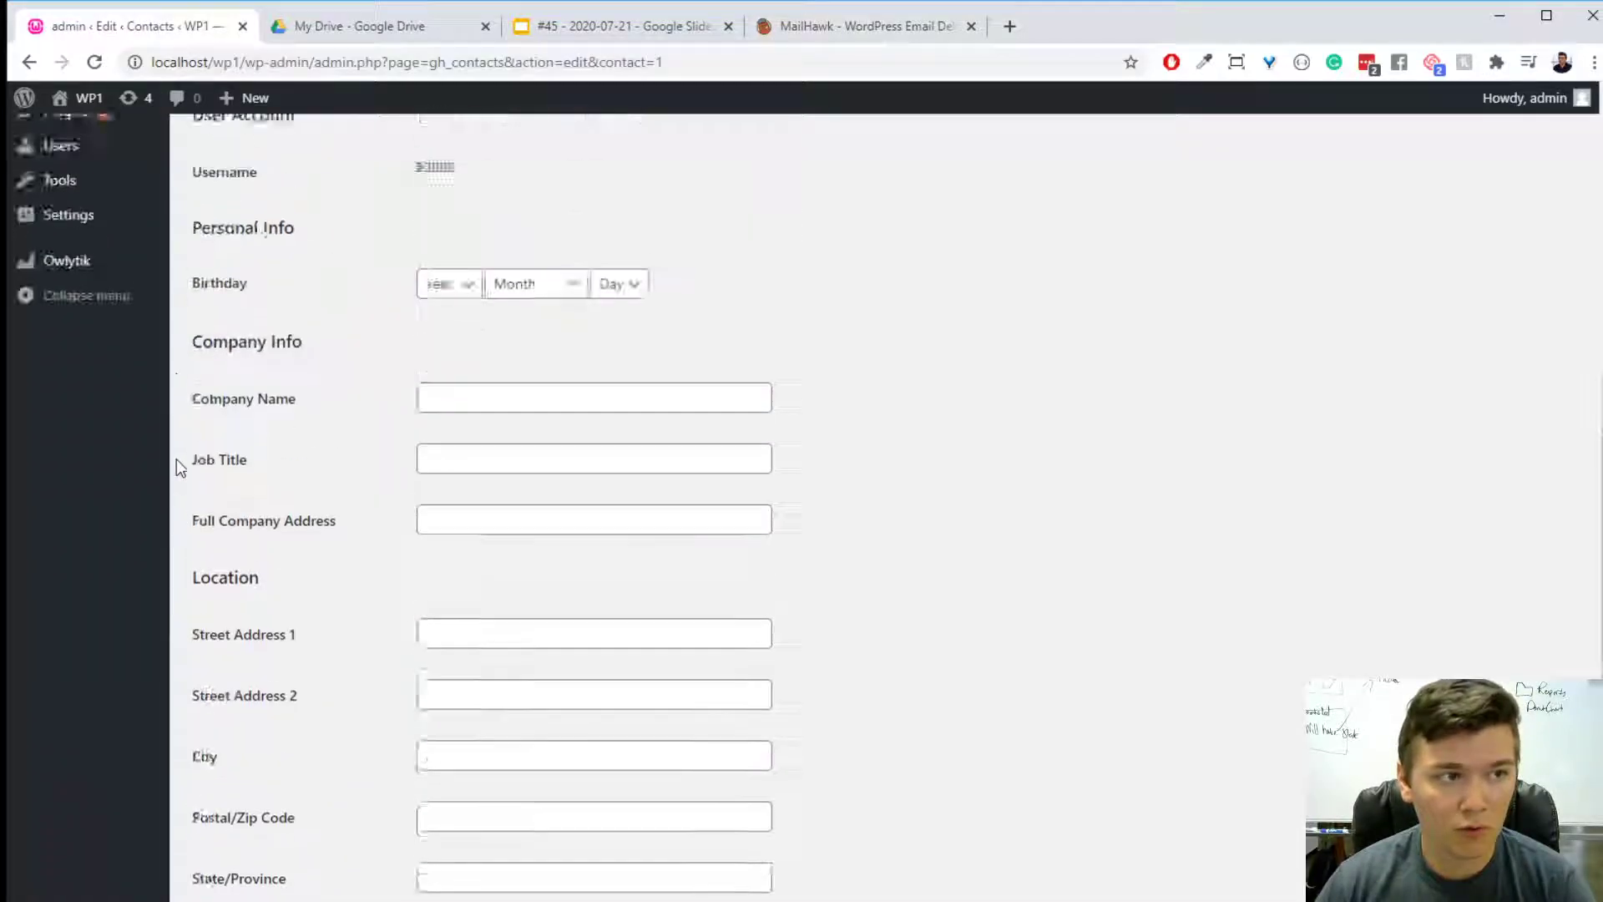
{"action": "left_click", "coordinate": [127, 639]}
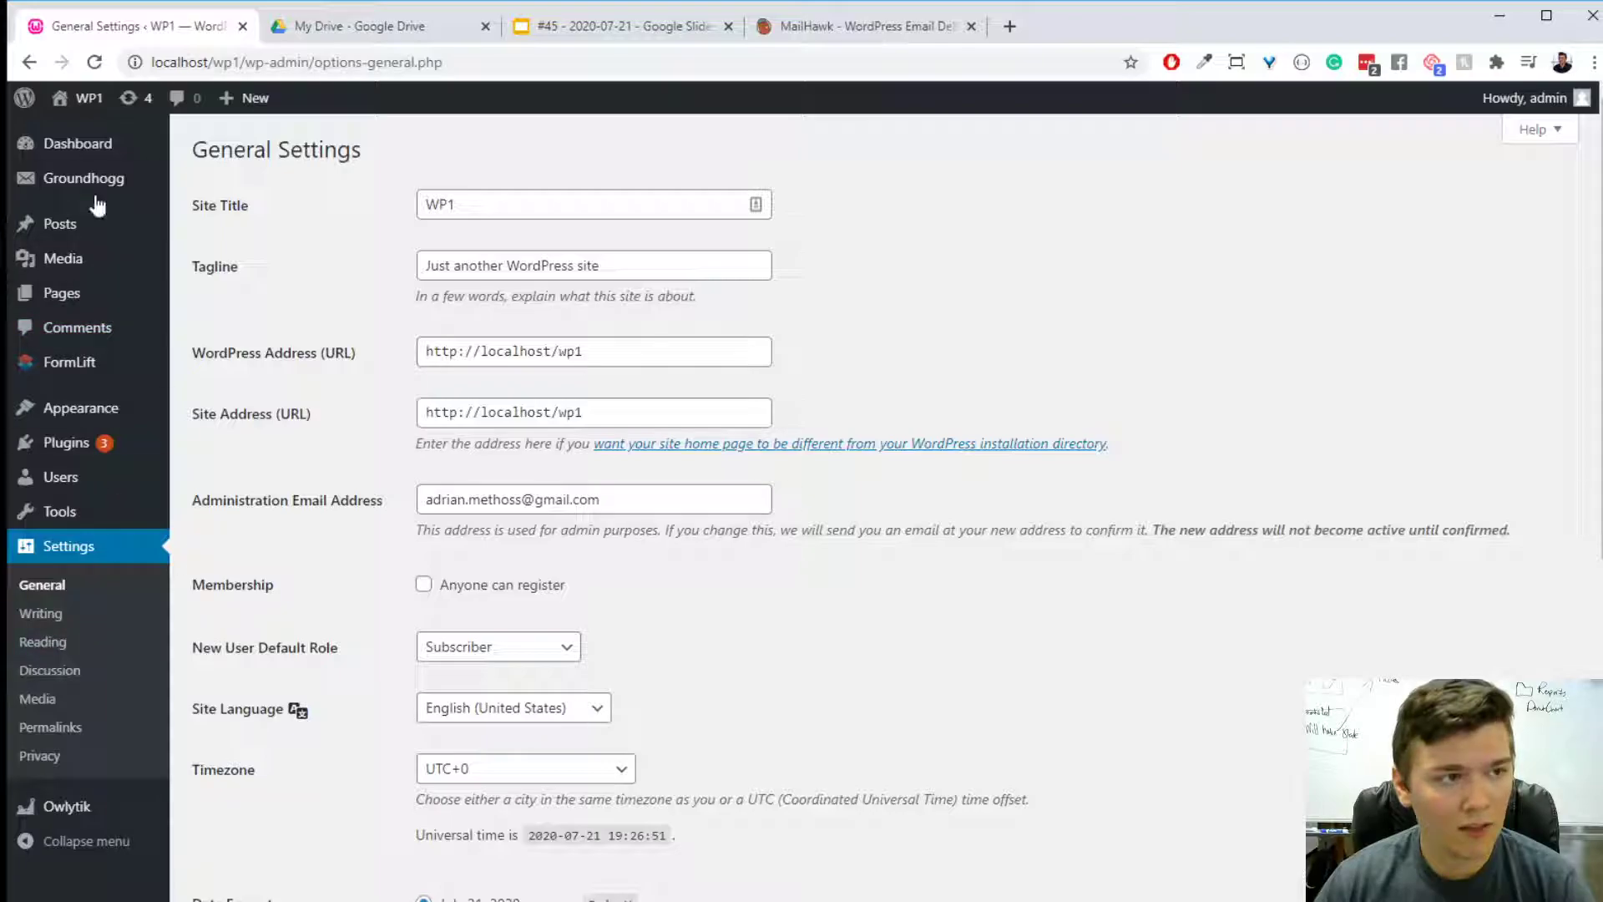
{"action": "mouse_move", "coordinate": [90, 182]}
{"action": "left_click", "coordinate": [236, 482]}
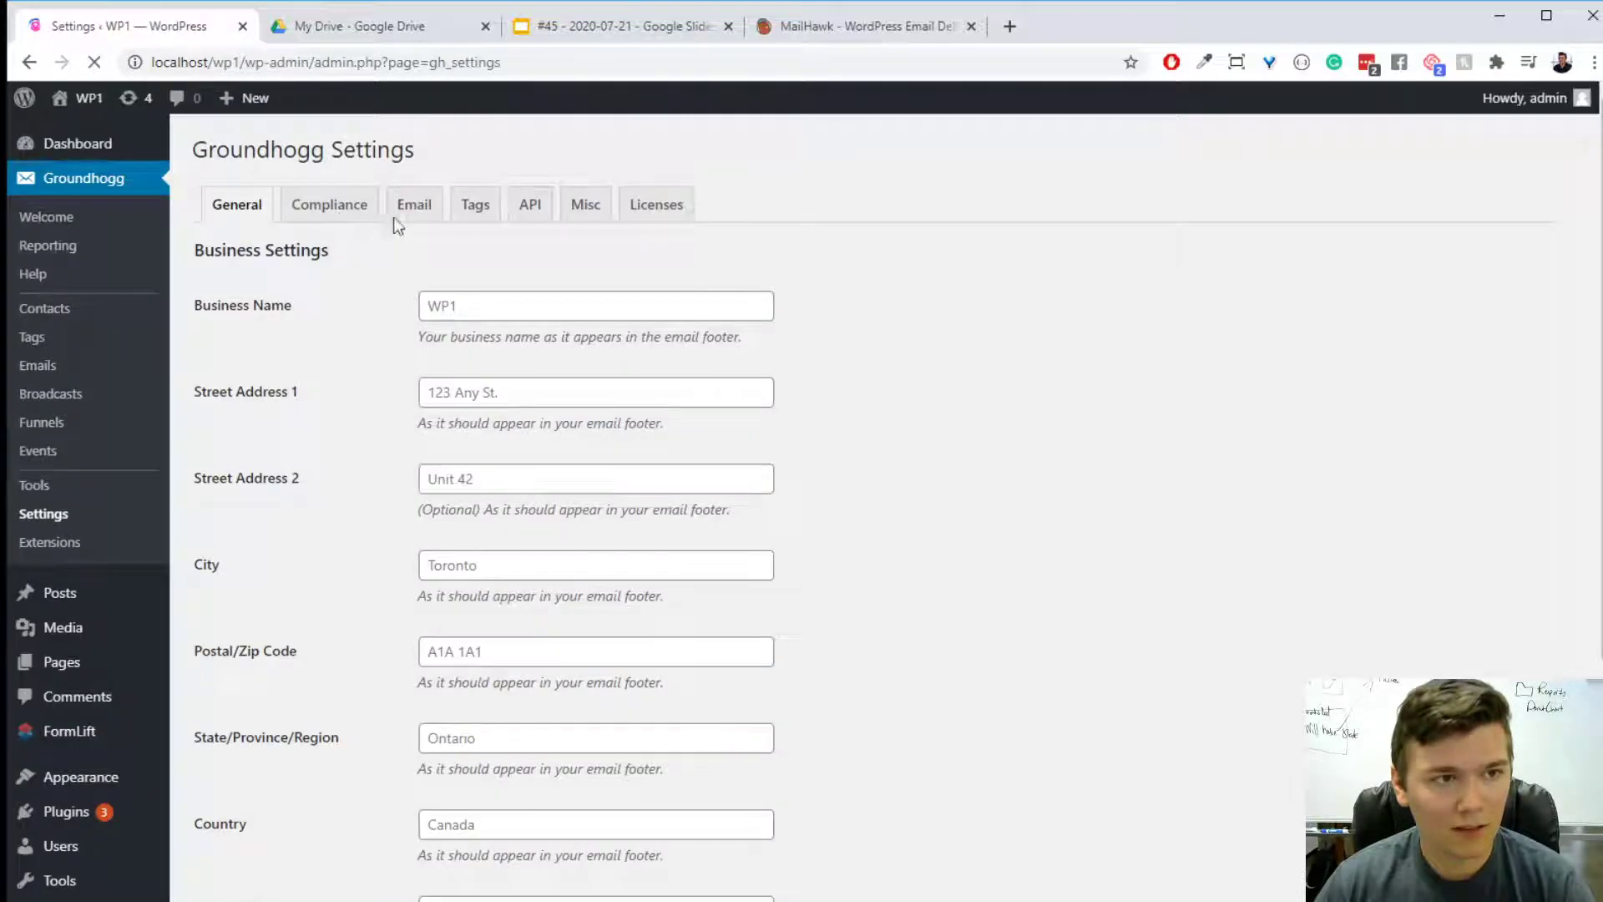
{"action": "left_click", "coordinate": [401, 212]}
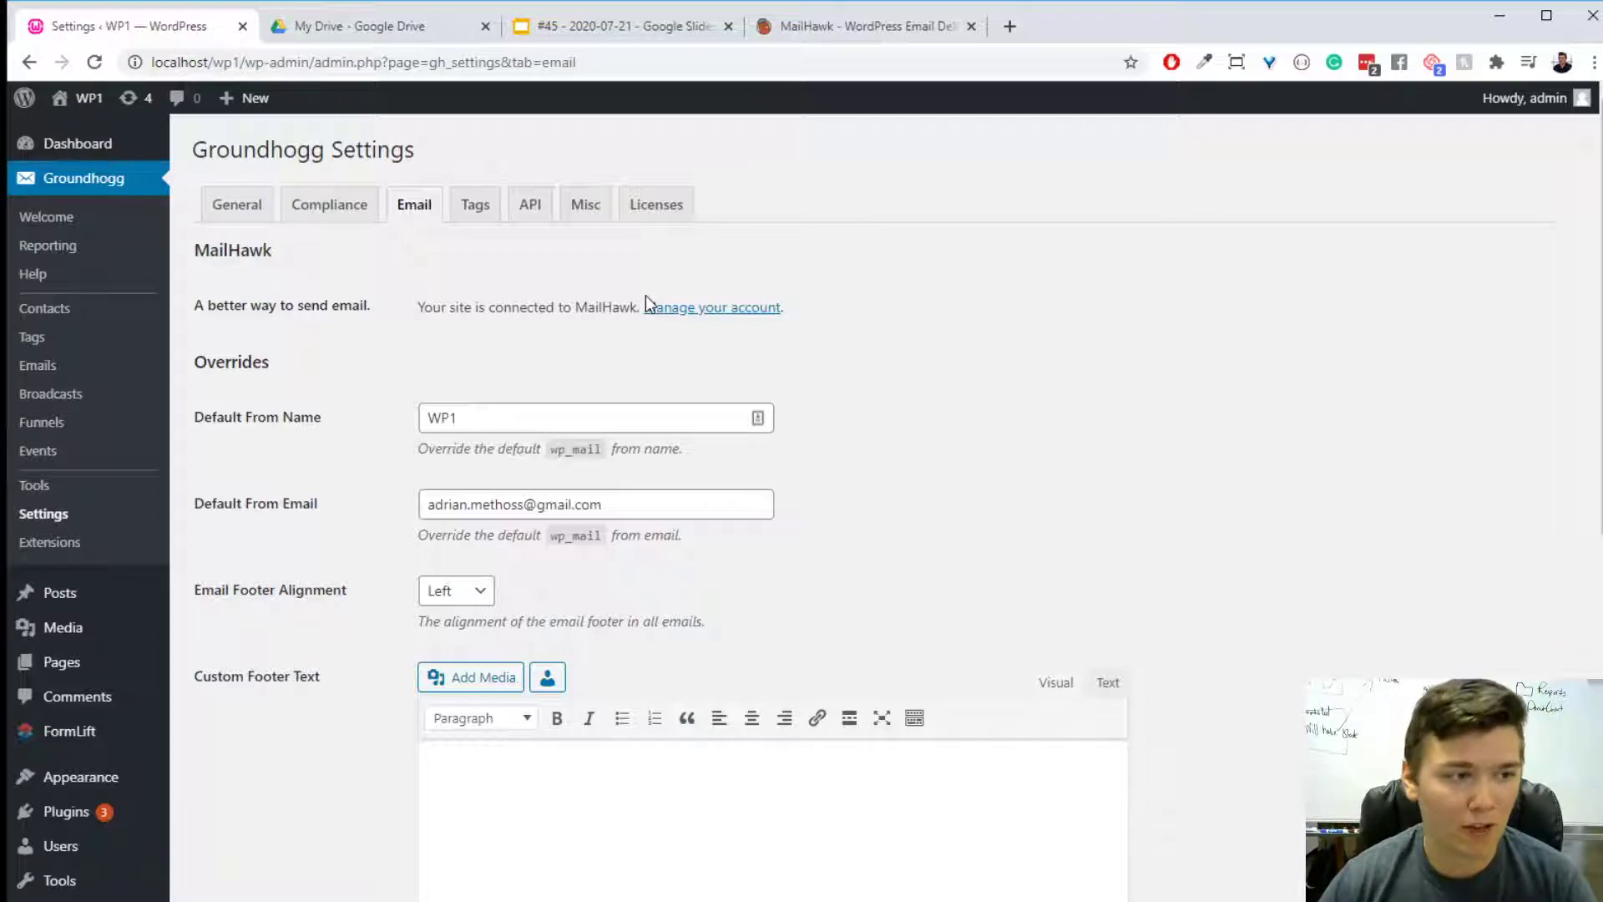
- Go to the Groundhogg extensions and view more details of the Amazon Integration (SES & SNS)
{"action": "left_click", "coordinate": [60, 544]}
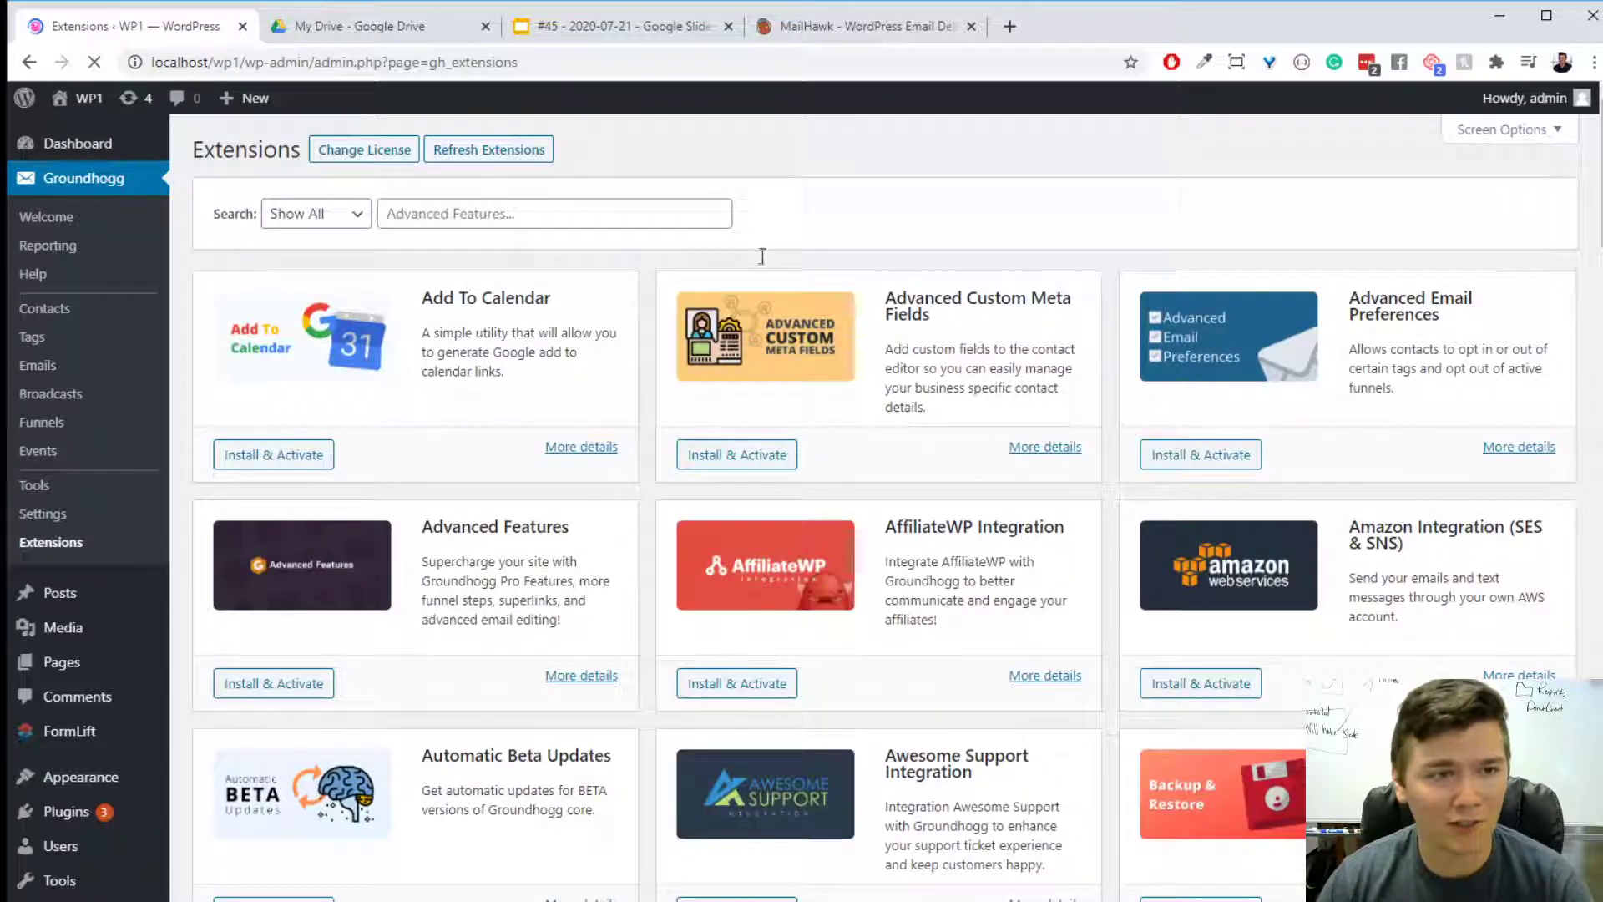
{"action": "left_click", "coordinate": [632, 209]}
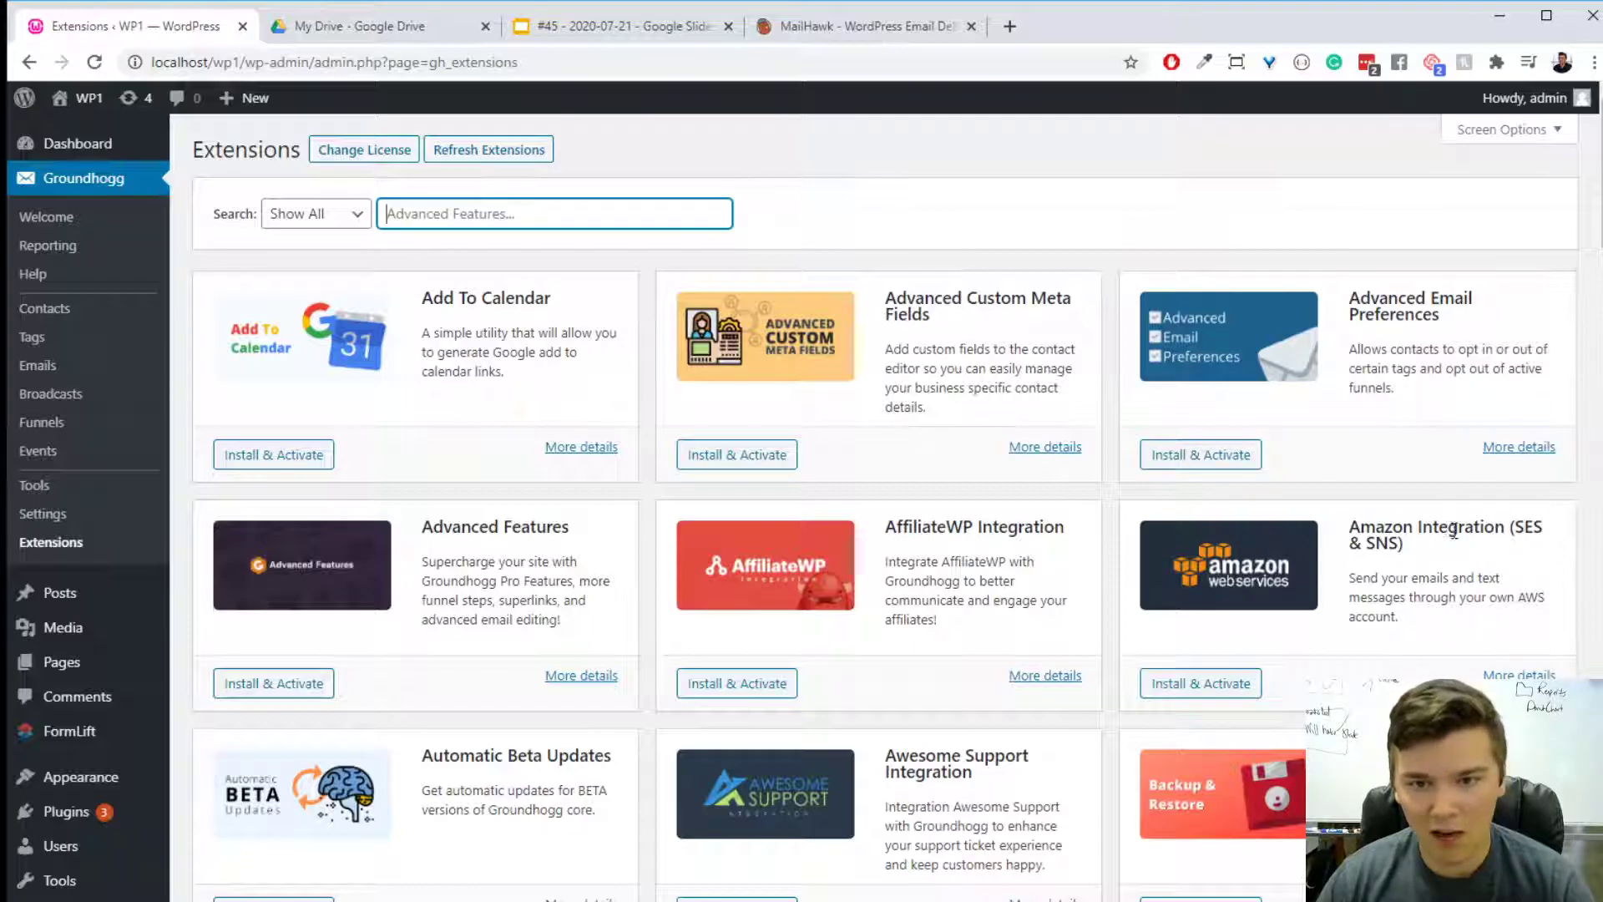
{"action": "left_click", "coordinate": [1486, 624]}
{"action": "left_click", "coordinate": [1519, 678]}
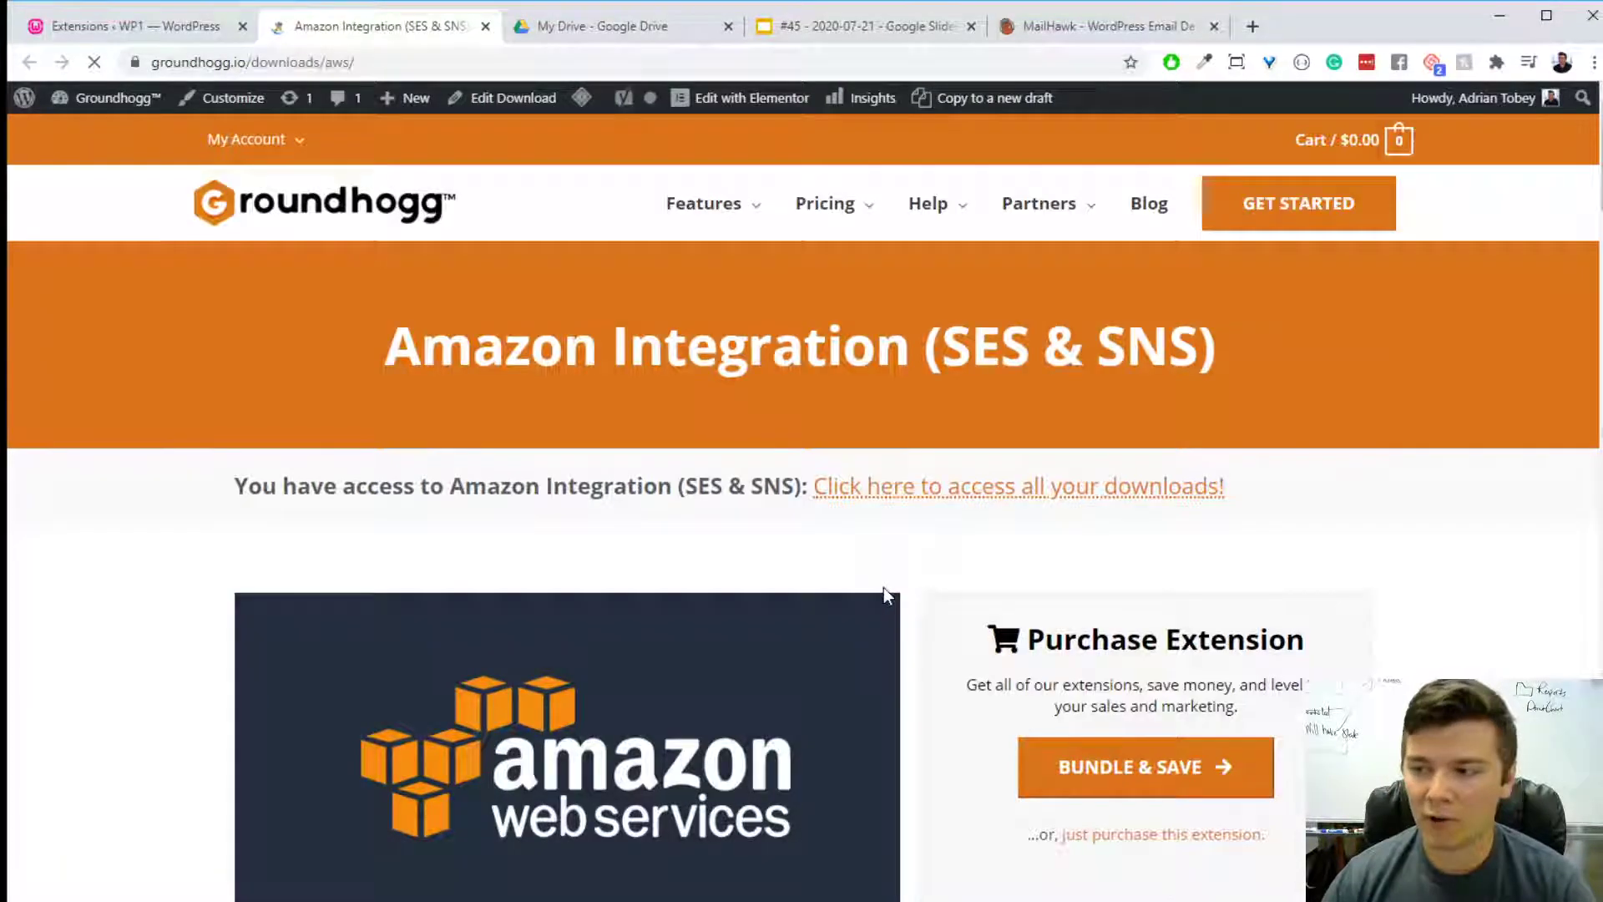
- Examine the Amazon Integration product page, including its sender management, connectivity testing, SES activity and settings sections
{"action": "scroll", "coordinate": [879, 589], "scroll_direction": "down", "scroll_amount": 5}
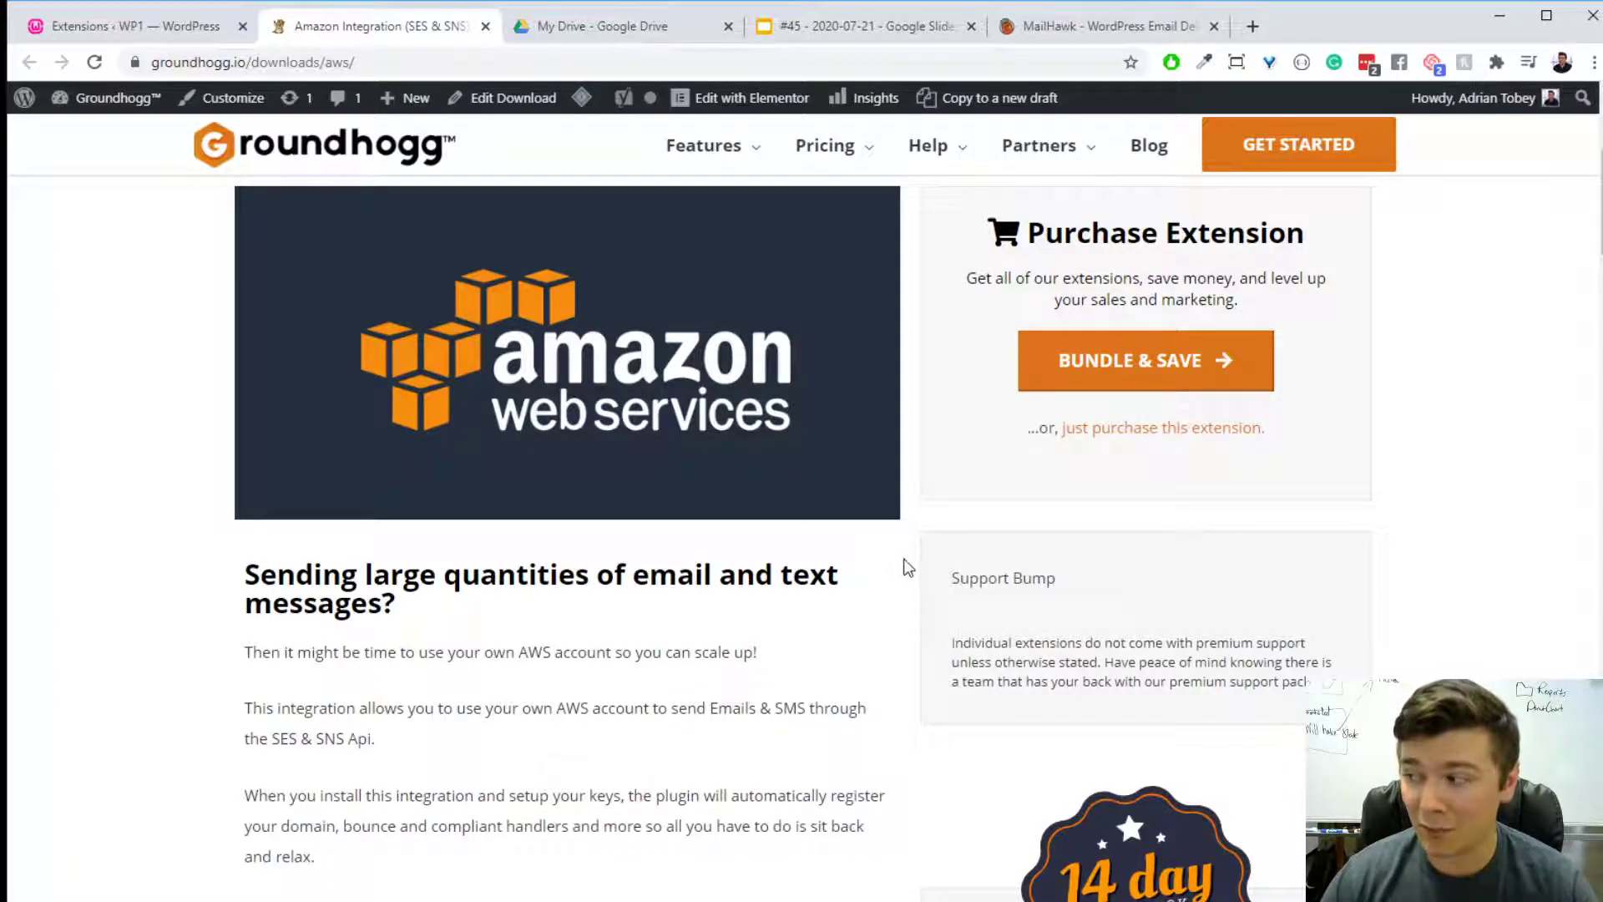
{"action": "scroll", "coordinate": [643, 456], "scroll_direction": "down", "scroll_amount": 7}
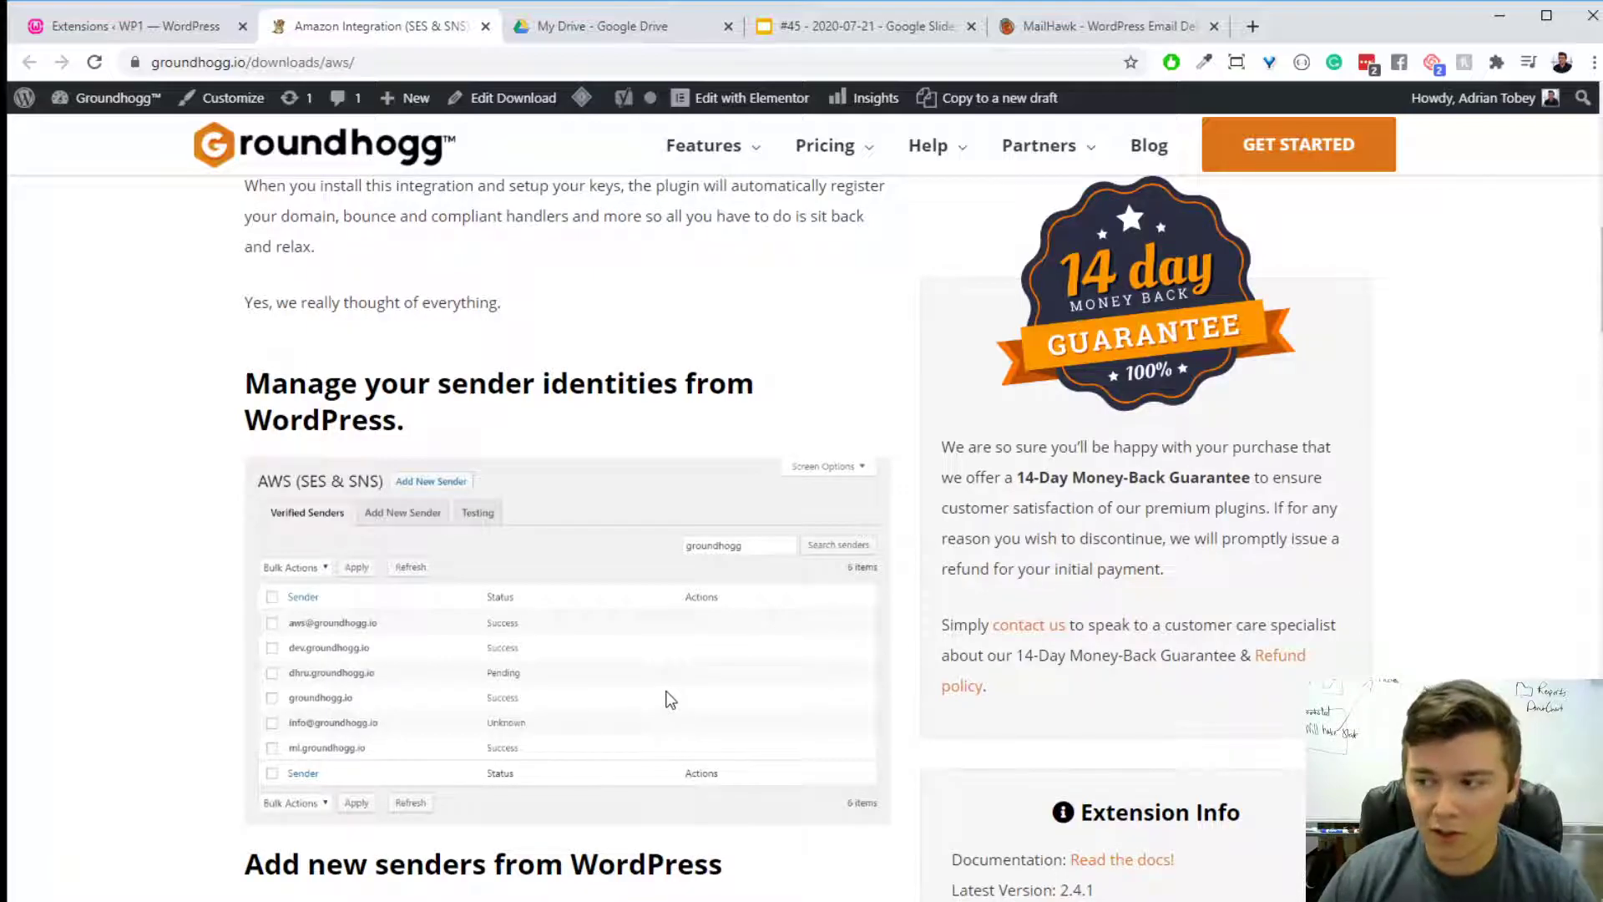
{"action": "scroll", "coordinate": [668, 698], "scroll_direction": "down", "scroll_amount": 12}
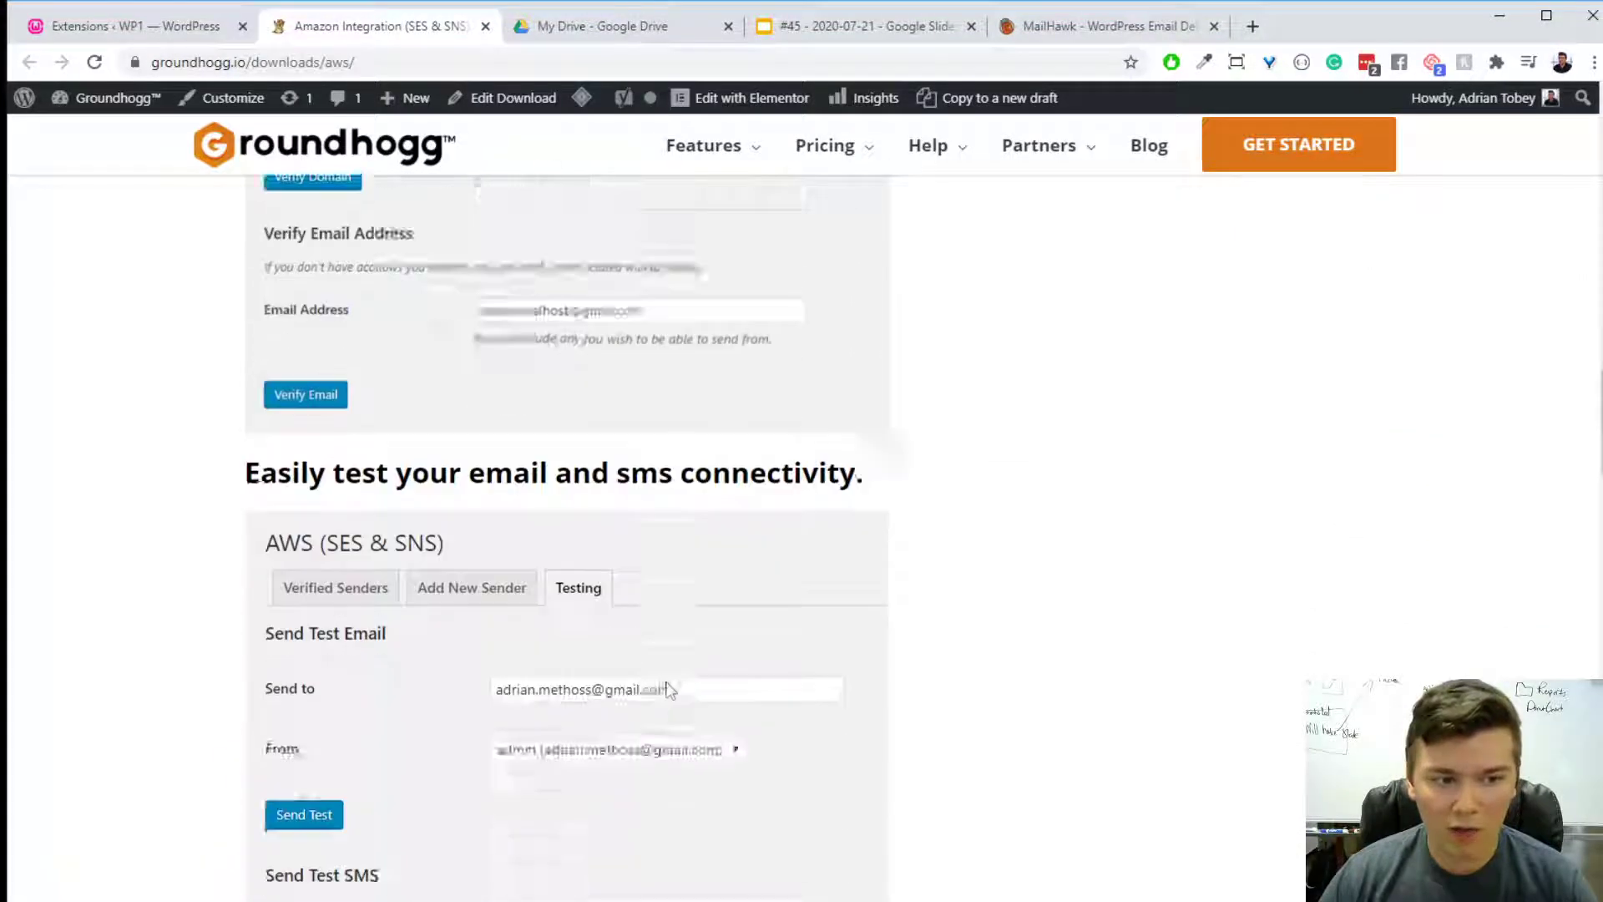
{"action": "scroll", "coordinate": [668, 683], "scroll_direction": "down", "scroll_amount": 7}
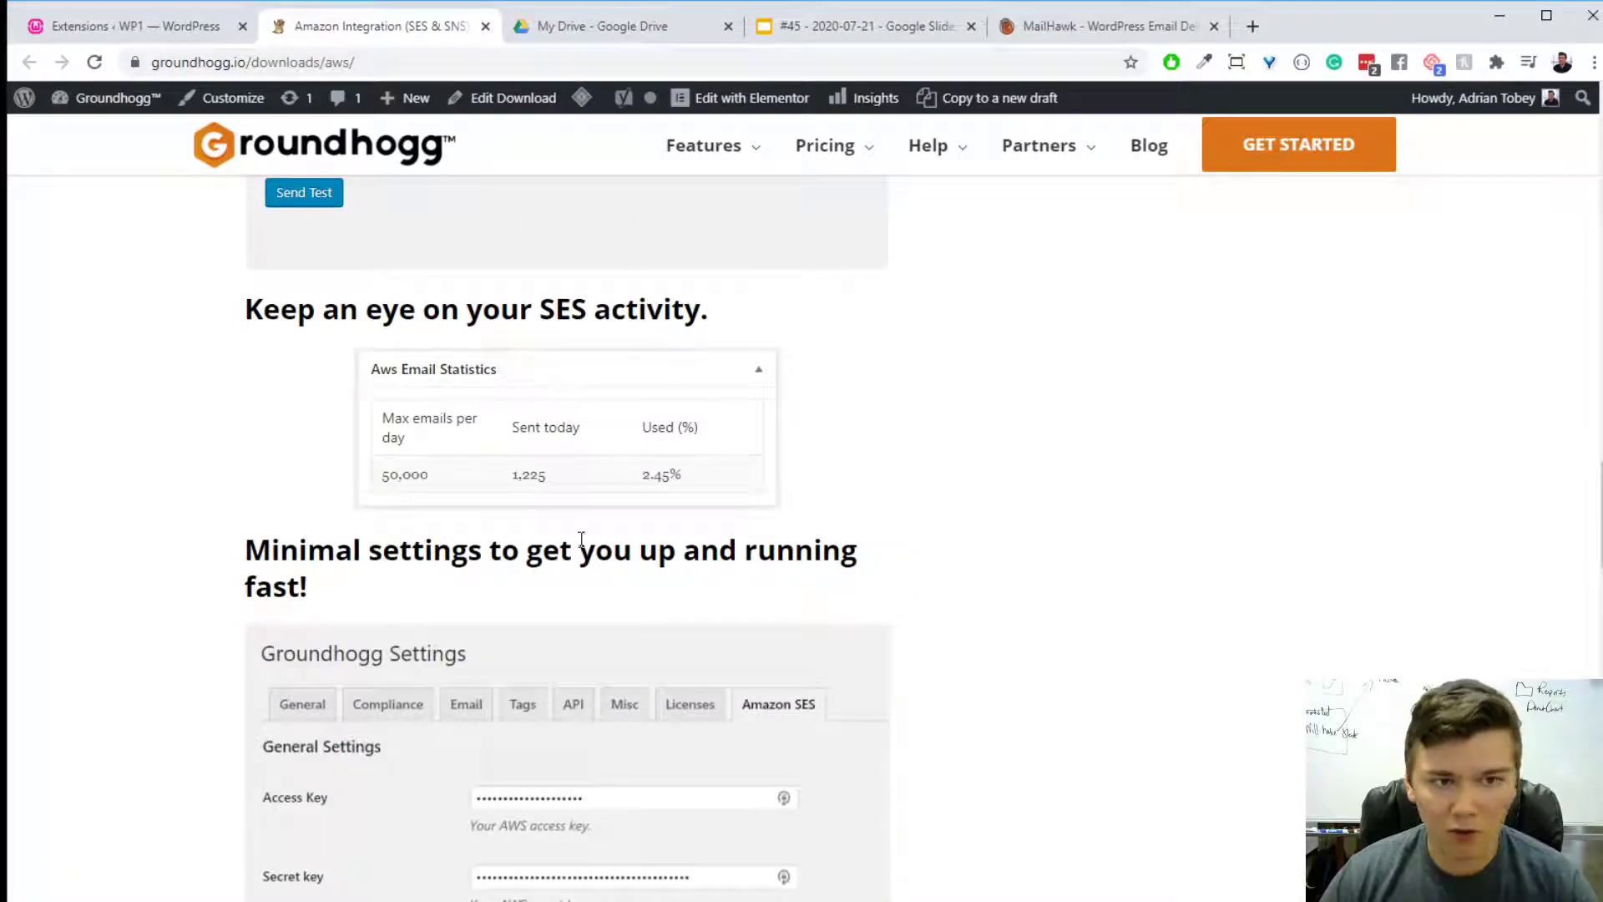
{"action": "scroll", "coordinate": [601, 538], "scroll_direction": "down", "scroll_amount": 5}
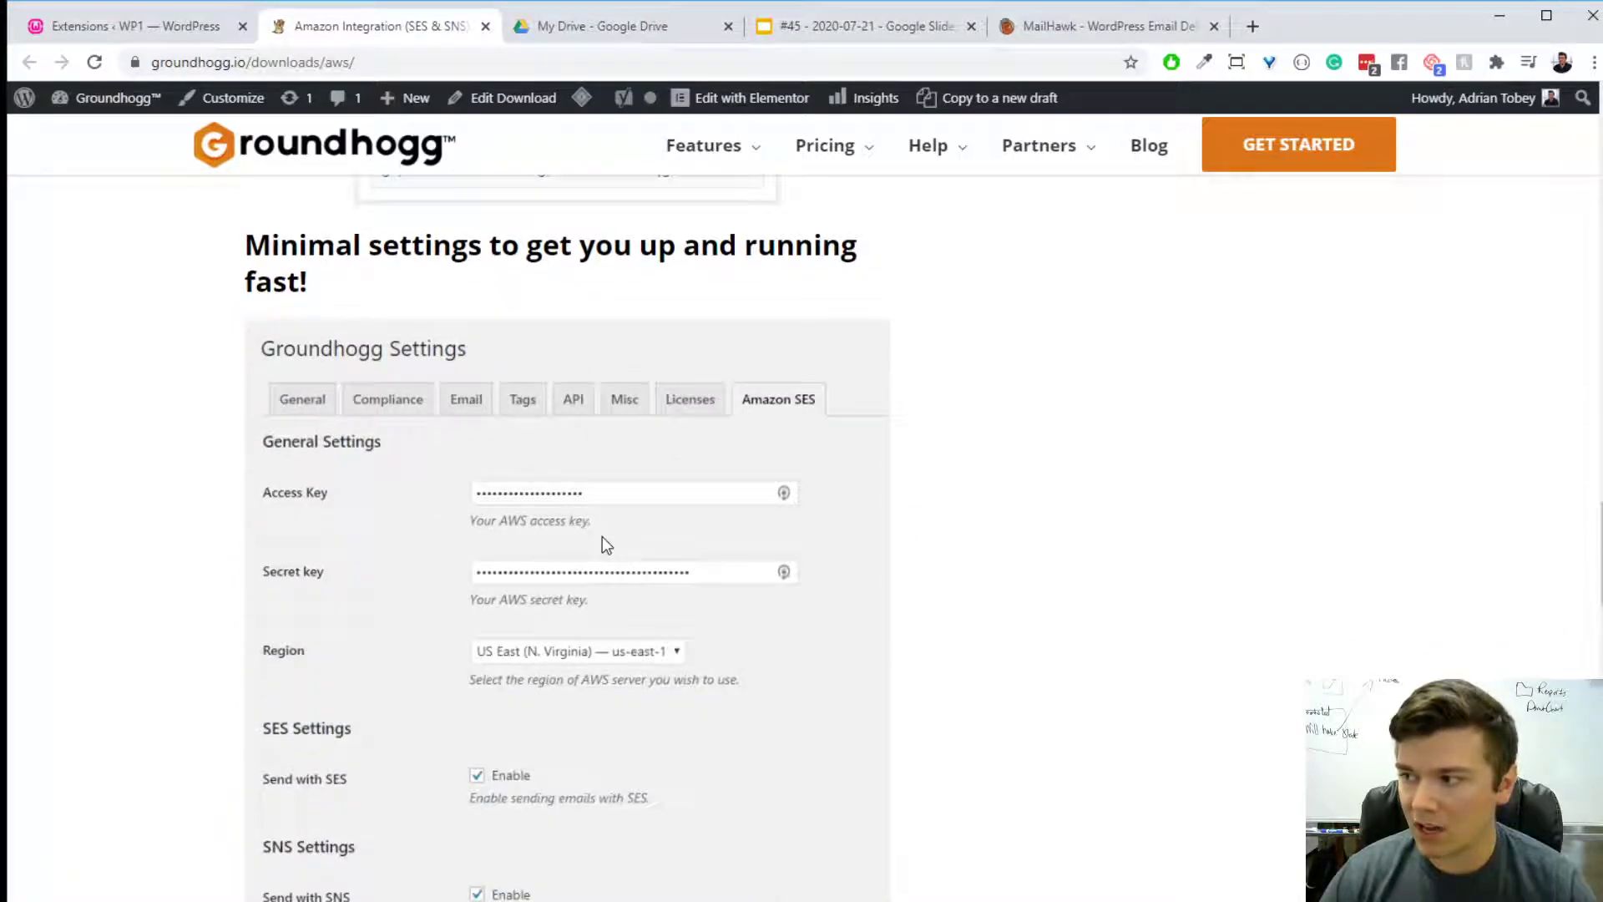
{"action": "scroll", "coordinate": [921, 622], "scroll_direction": "down", "scroll_amount": 1}
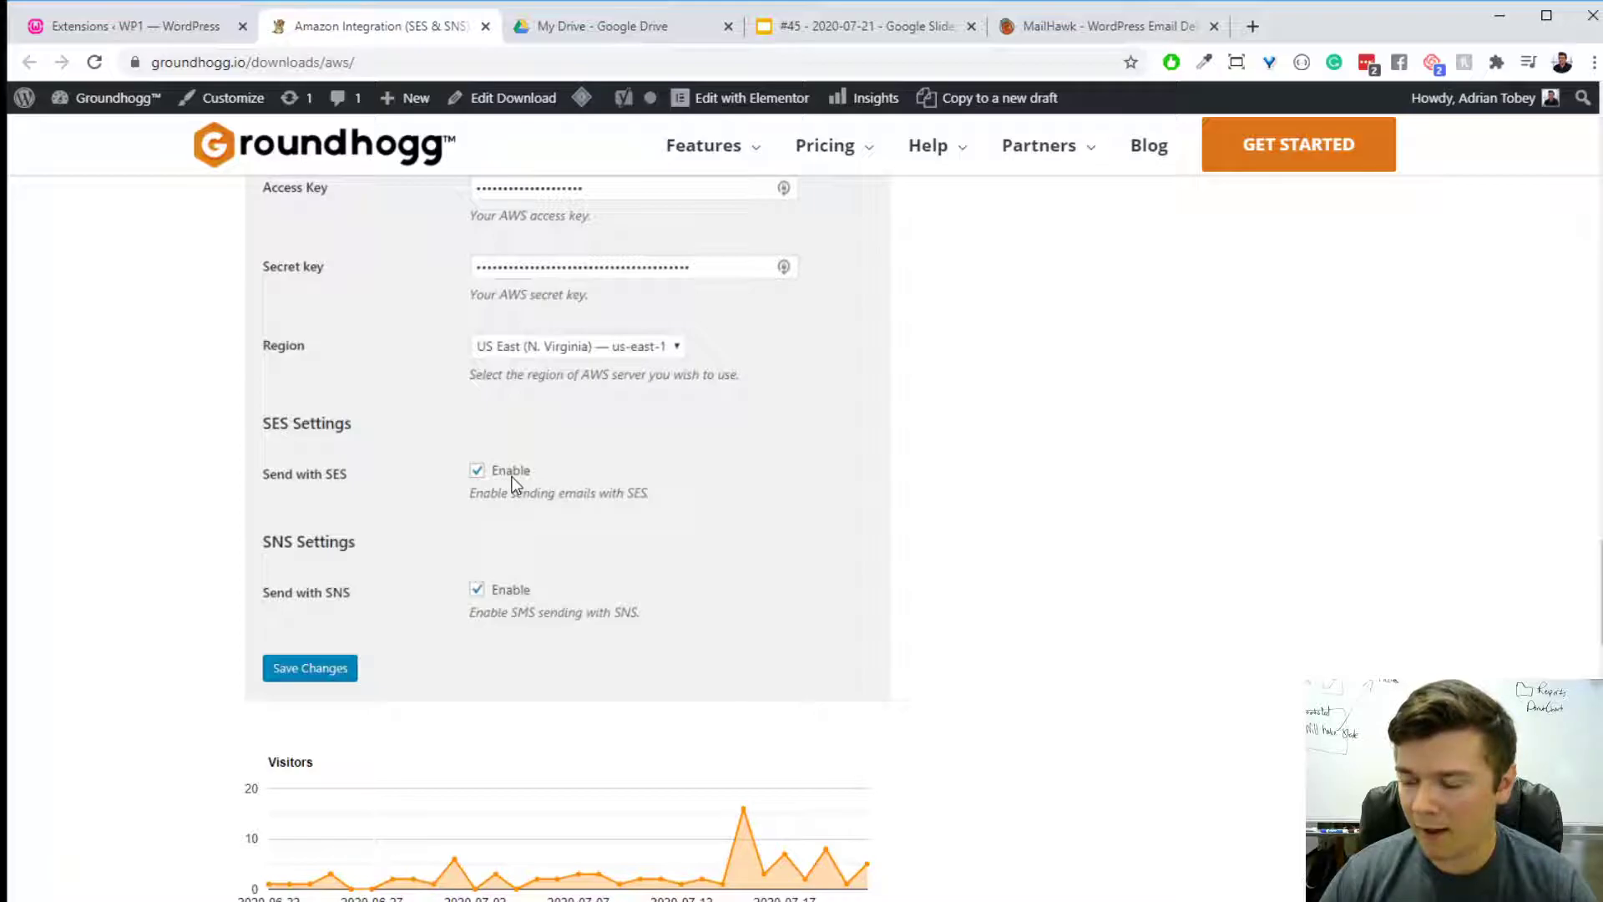
{"action": "scroll", "coordinate": [585, 615], "scroll_direction": "up", "scroll_amount": 14}
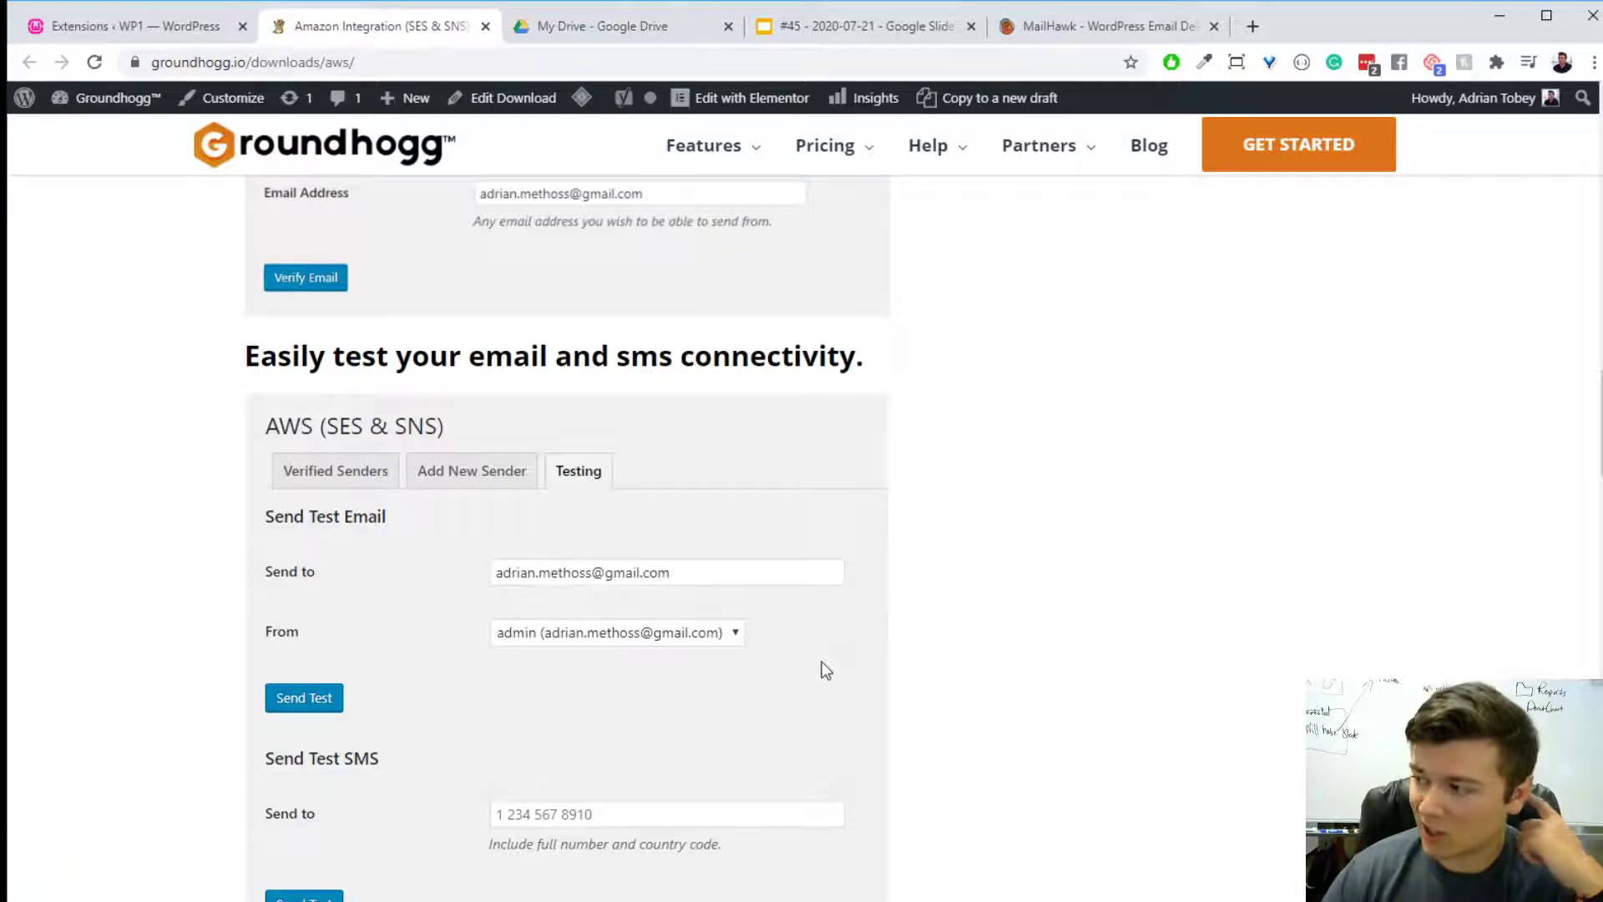
{"action": "scroll", "coordinate": [819, 659], "scroll_direction": "up", "scroll_amount": 10}
{"action": "scroll", "coordinate": [758, 635], "scroll_direction": "up", "scroll_amount": 8}
{"action": "scroll", "coordinate": [757, 635], "scroll_direction": "down", "scroll_amount": 5}
{"action": "scroll", "coordinate": [909, 639], "scroll_direction": "up", "scroll_amount": 7}
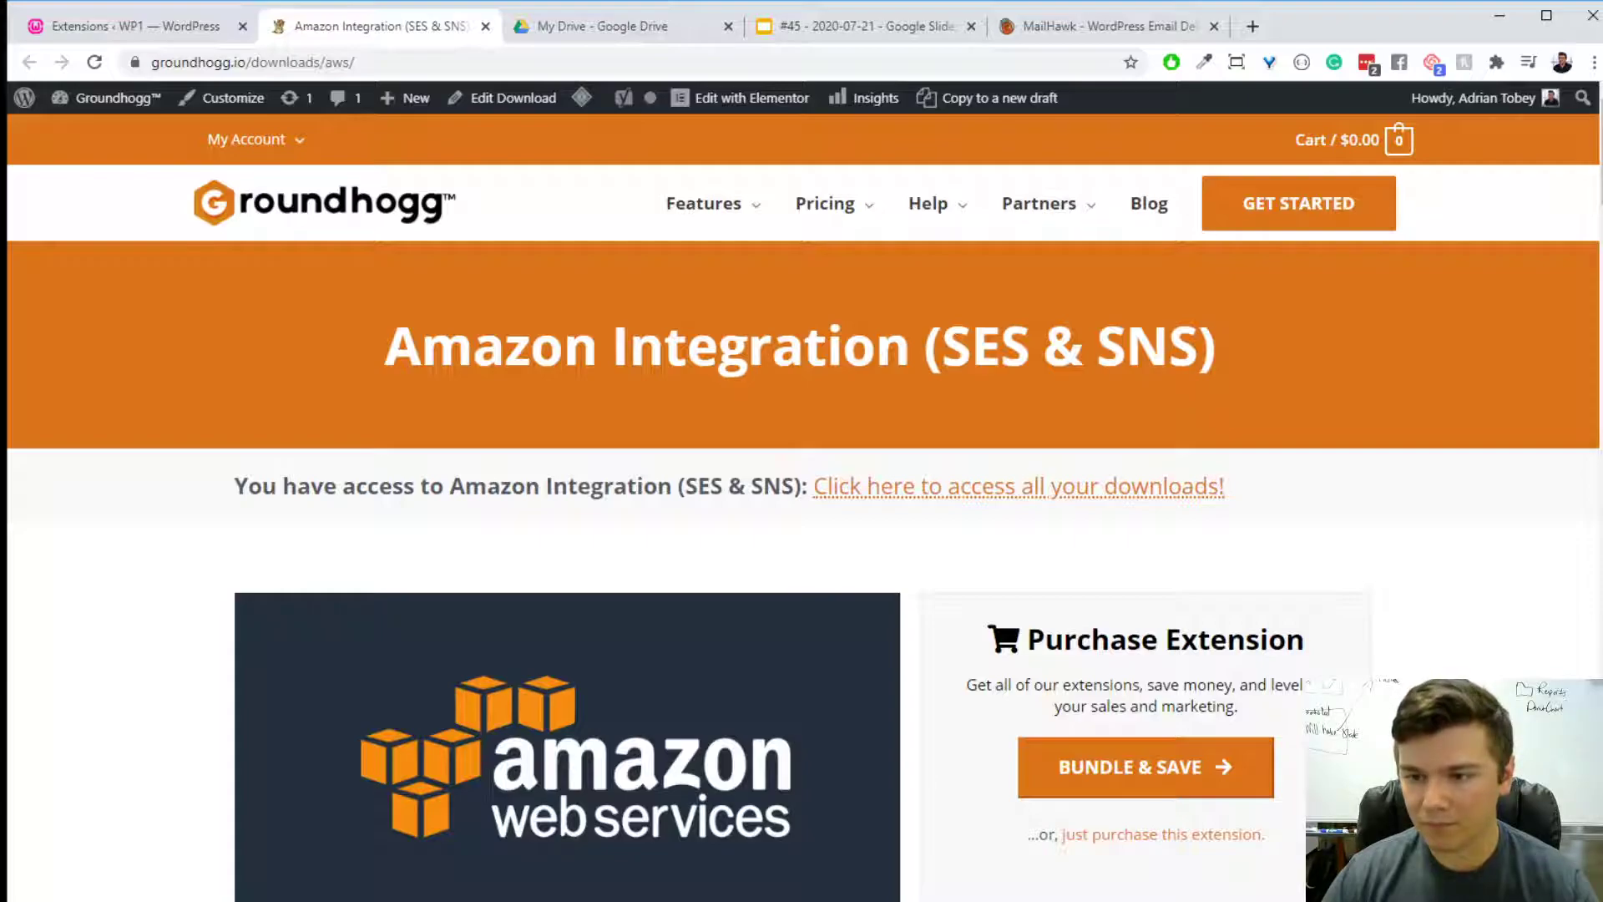
- Return to the WordPress admin, open the only contact's record and highlight its Agreed To Terms and GDPR Consent fields
{"action": "left_click", "coordinate": [130, 28]}
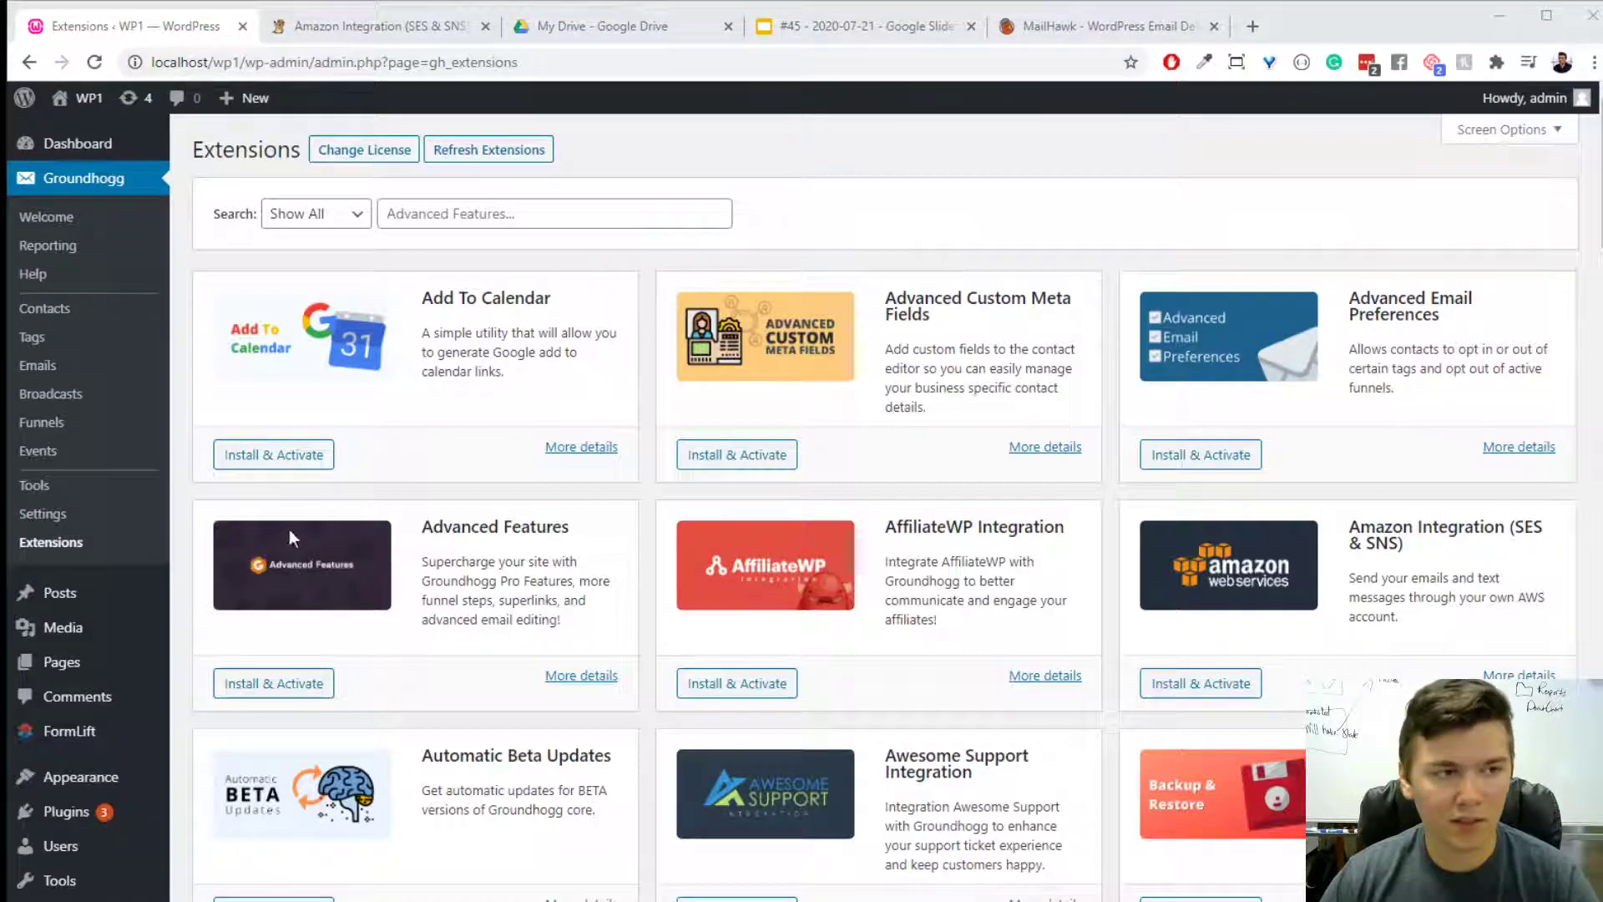
{"action": "left_click", "coordinate": [44, 308]}
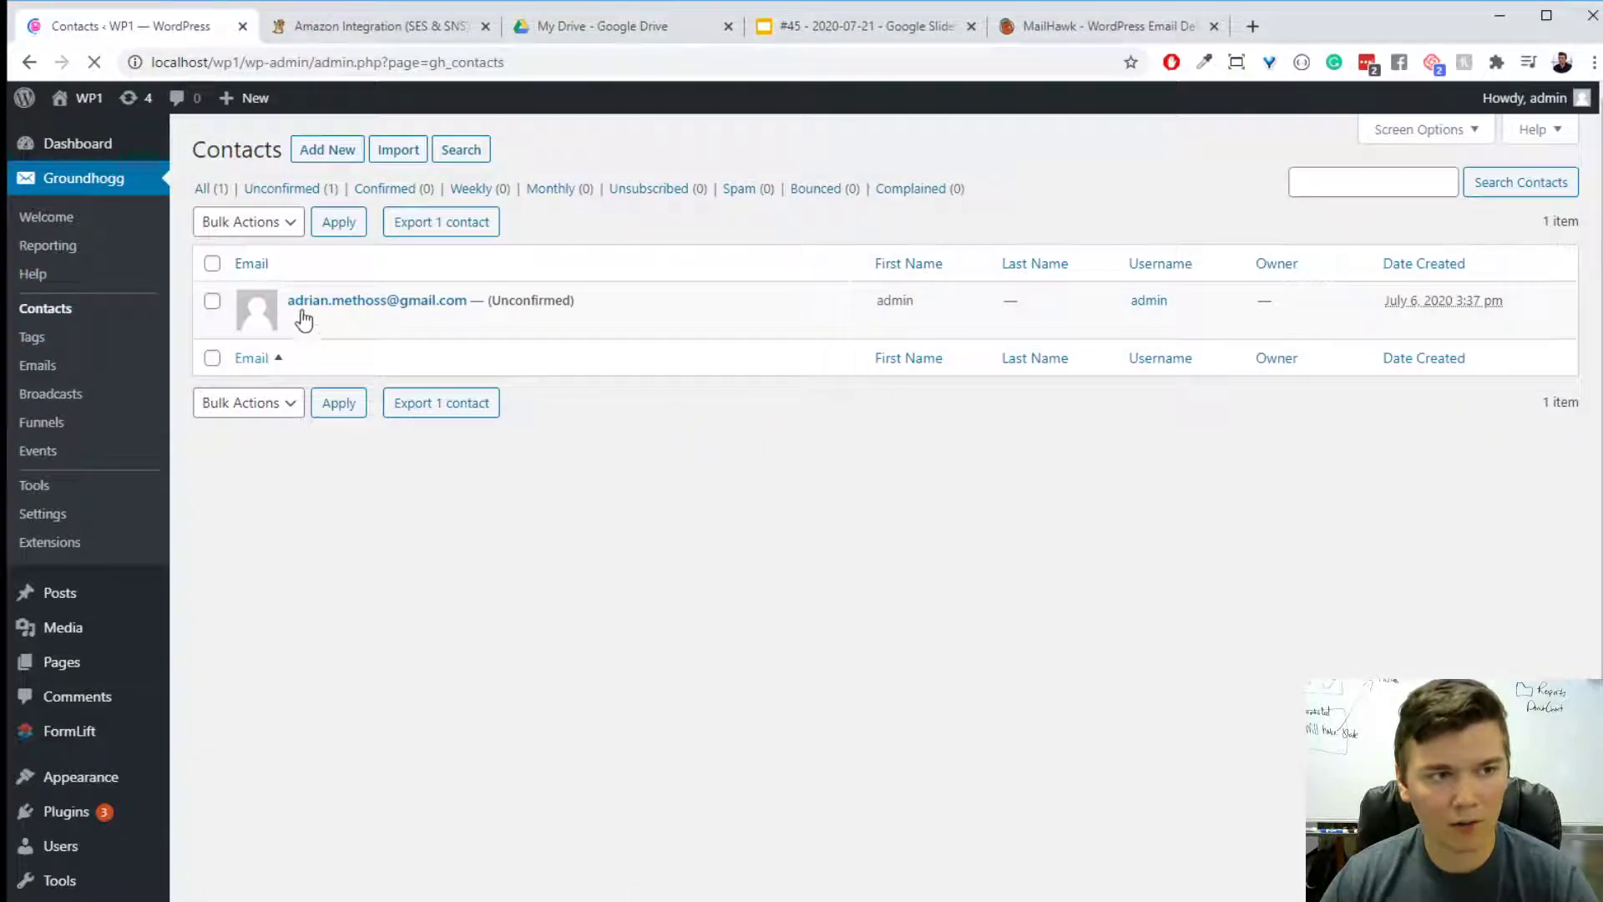
{"action": "scroll", "coordinate": [865, 660], "scroll_direction": "down", "scroll_amount": 12}
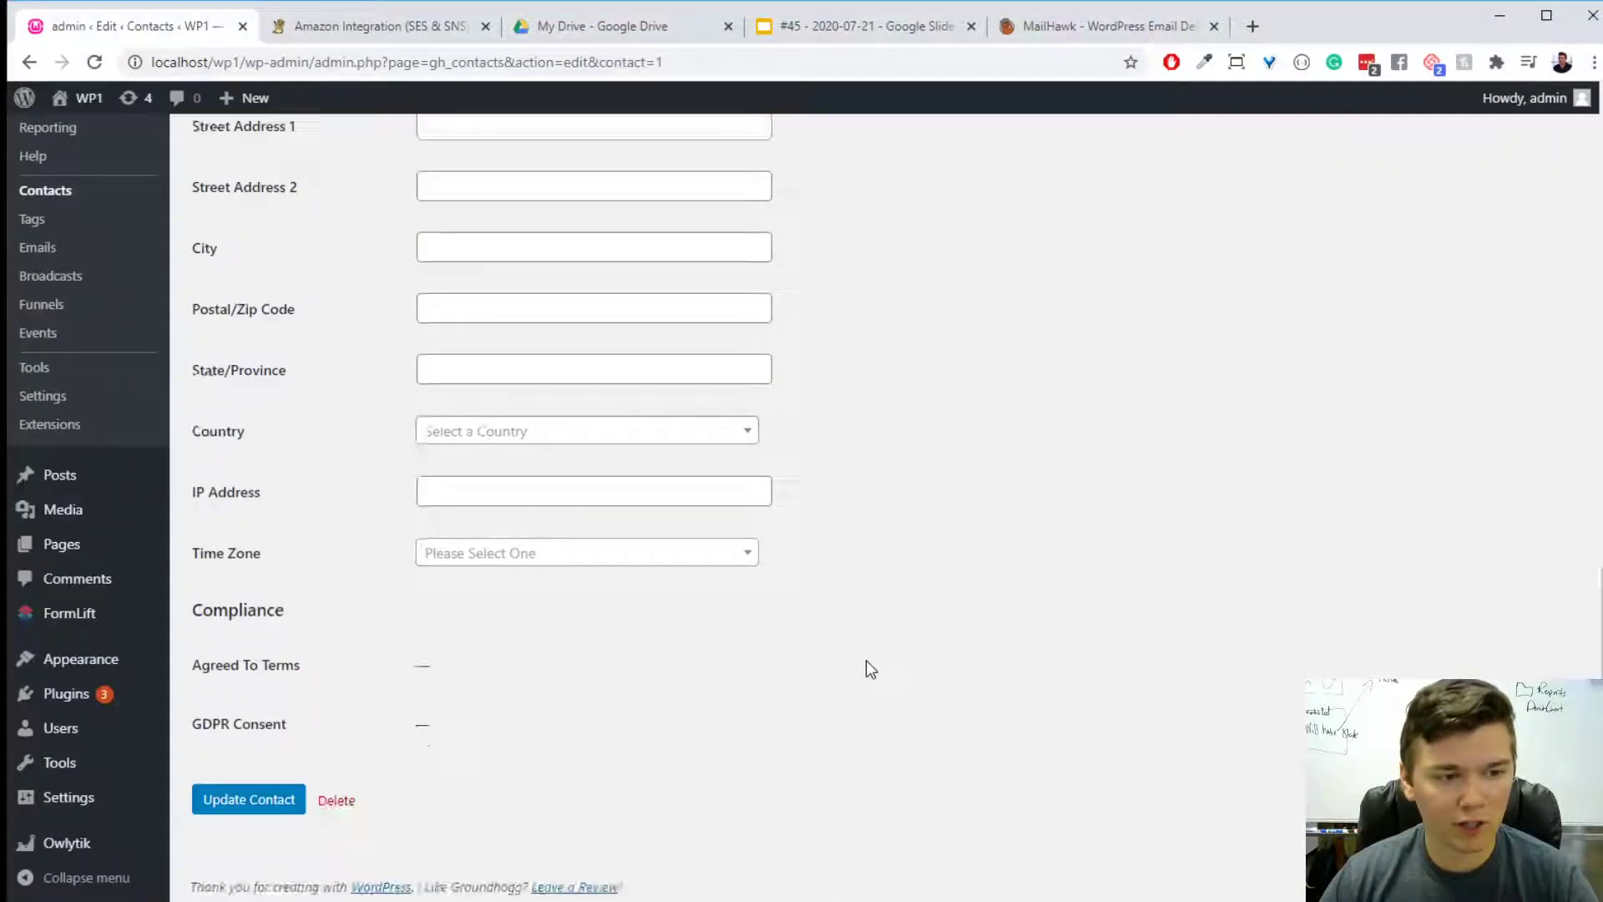
{"action": "left_click_drag", "start_coordinate": [359, 680], "coordinate": [537, 743]}
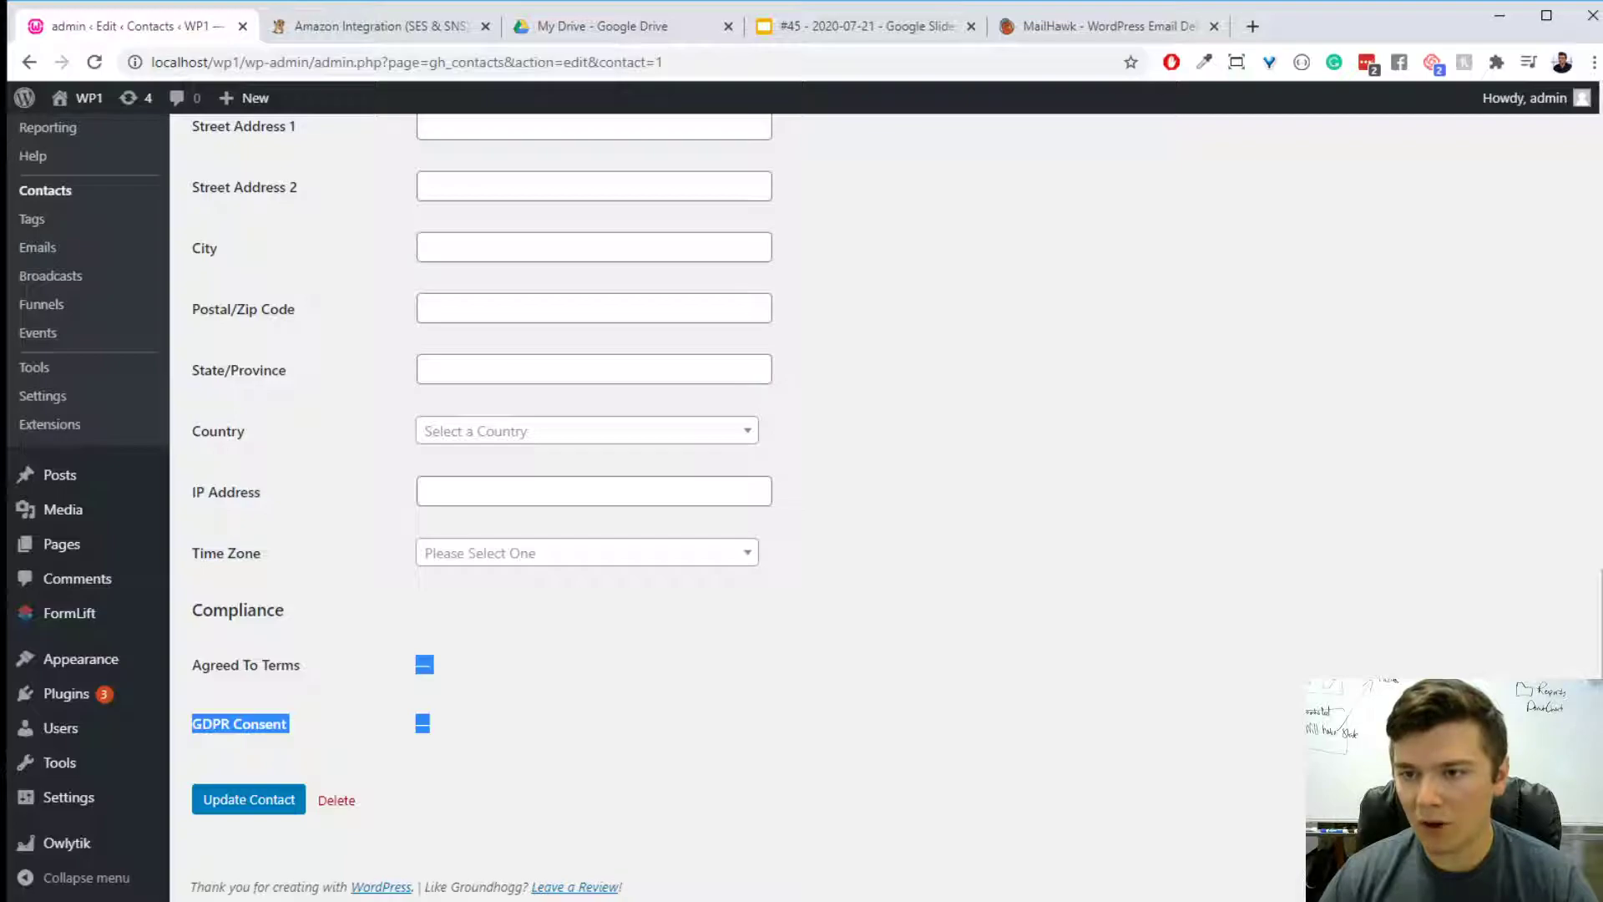
{"action": "left_click", "coordinate": [1110, 608]}
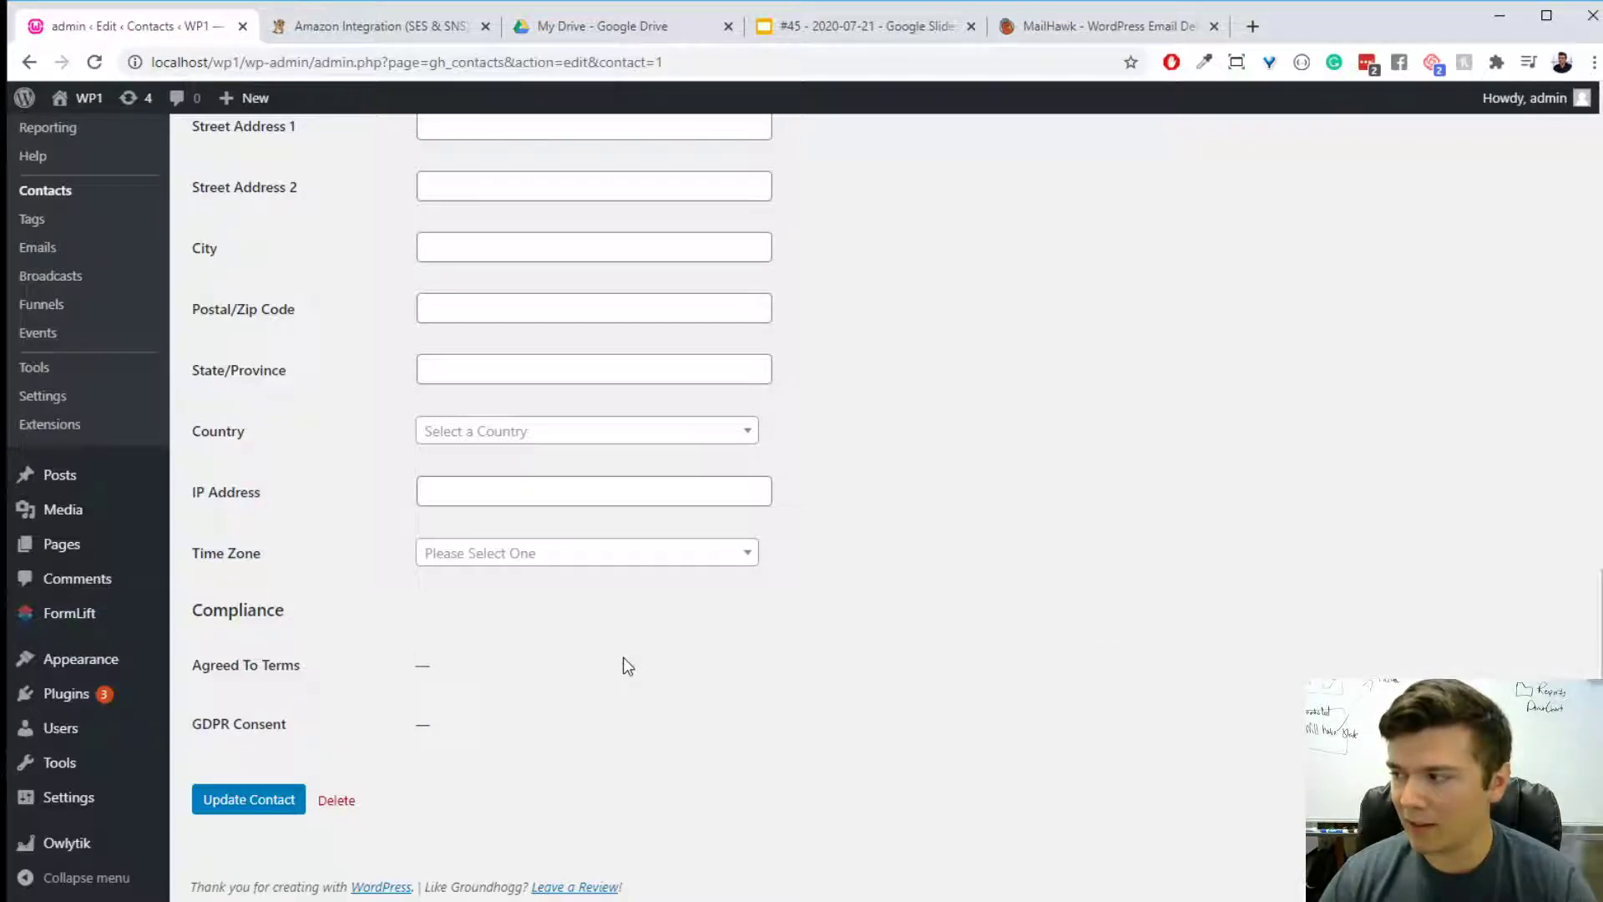
{"action": "left_click_drag", "start_coordinate": [311, 713], "coordinate": [198, 666]}
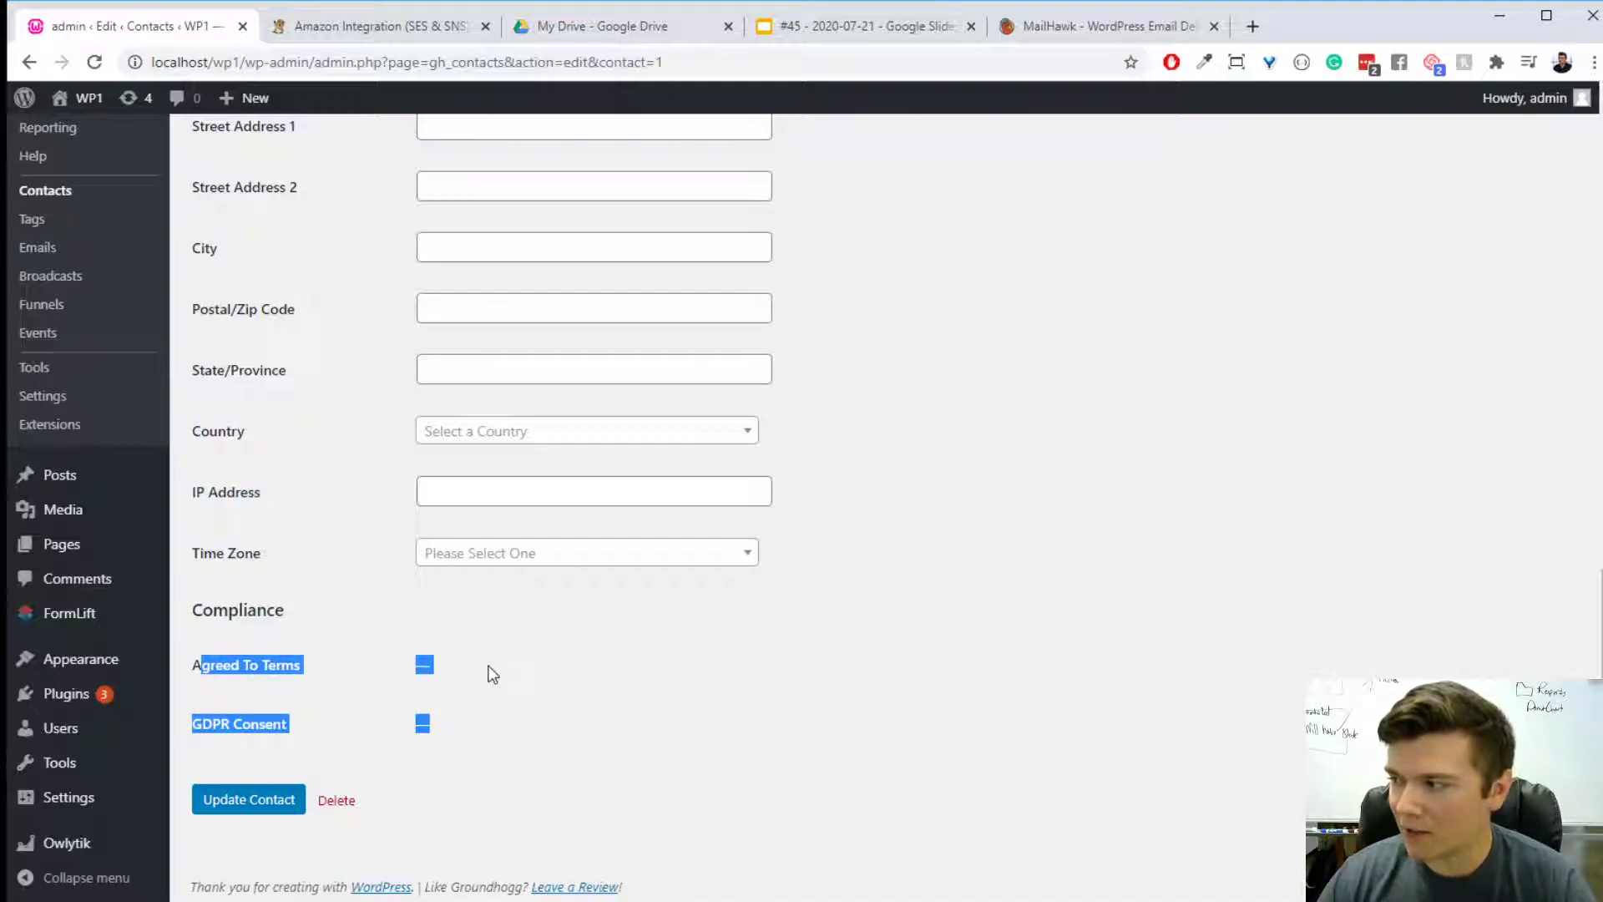
{"action": "left_click", "coordinate": [484, 668]}
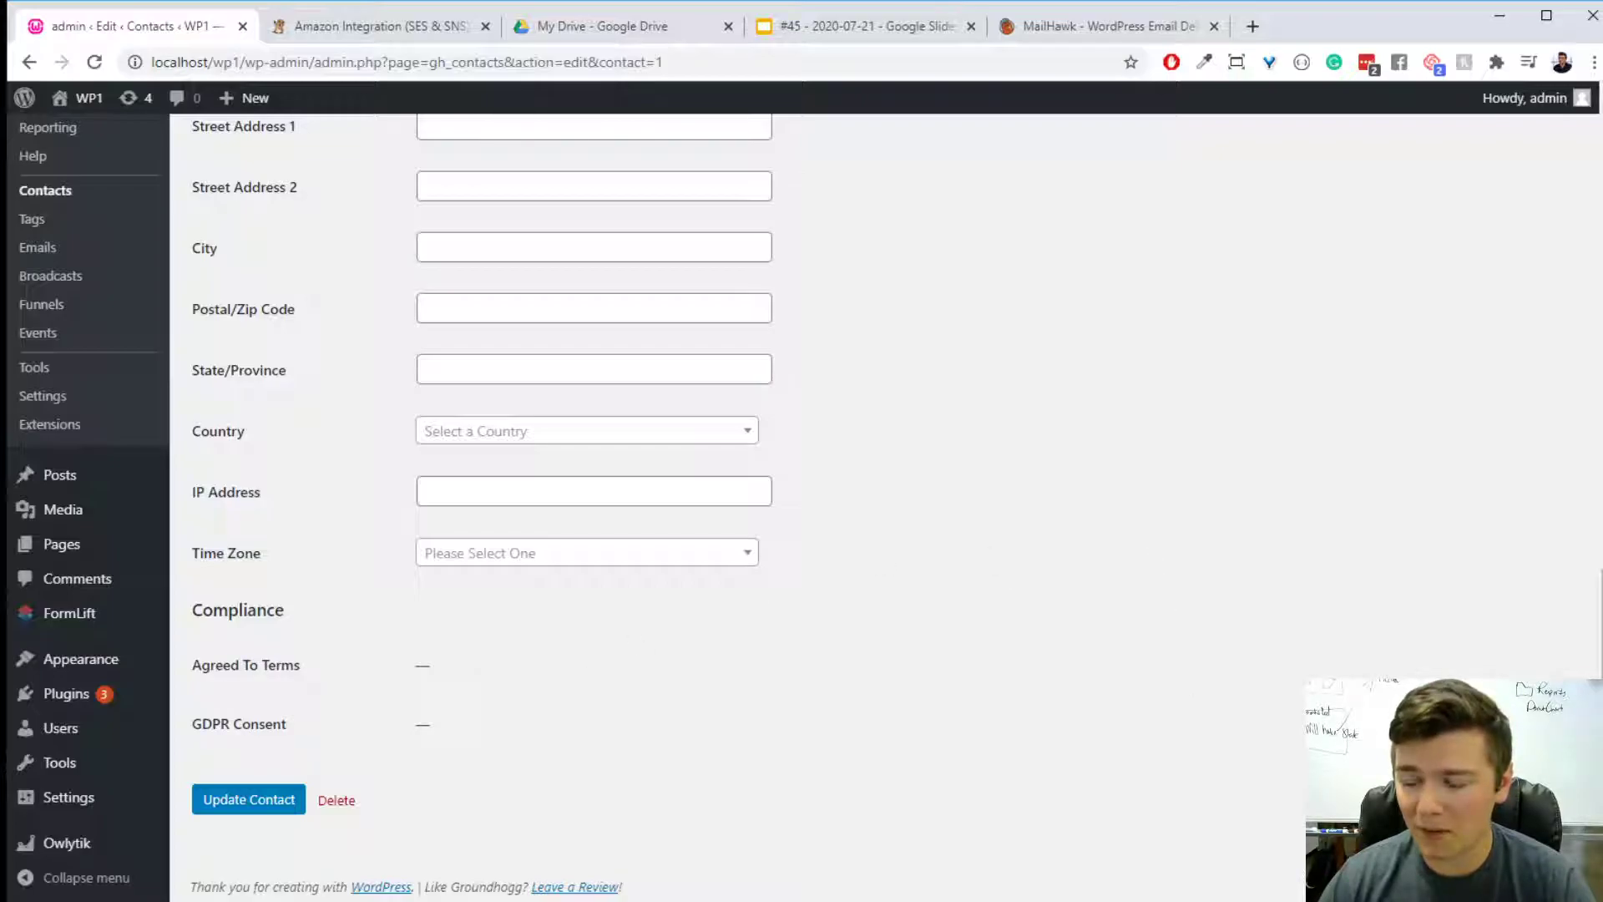
- Review the contact record and open Groundhogg's Emails list
{"action": "scroll", "coordinate": [875, 675], "scroll_direction": "up", "scroll_amount": 10}
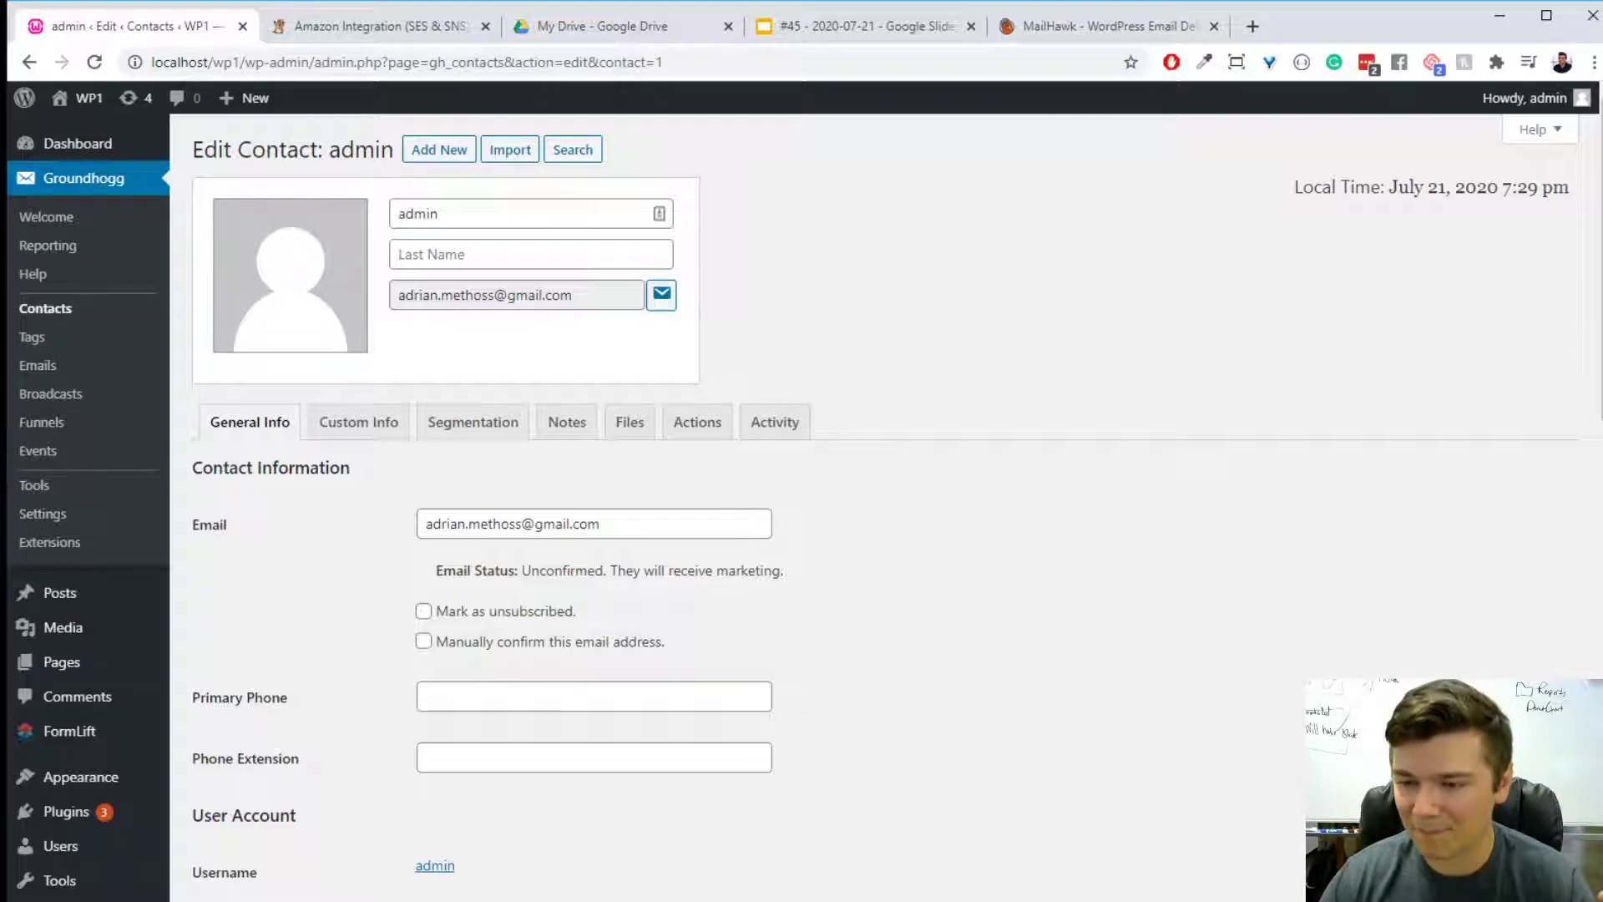
{"action": "scroll", "coordinate": [1044, 702], "scroll_direction": "down", "scroll_amount": 10}
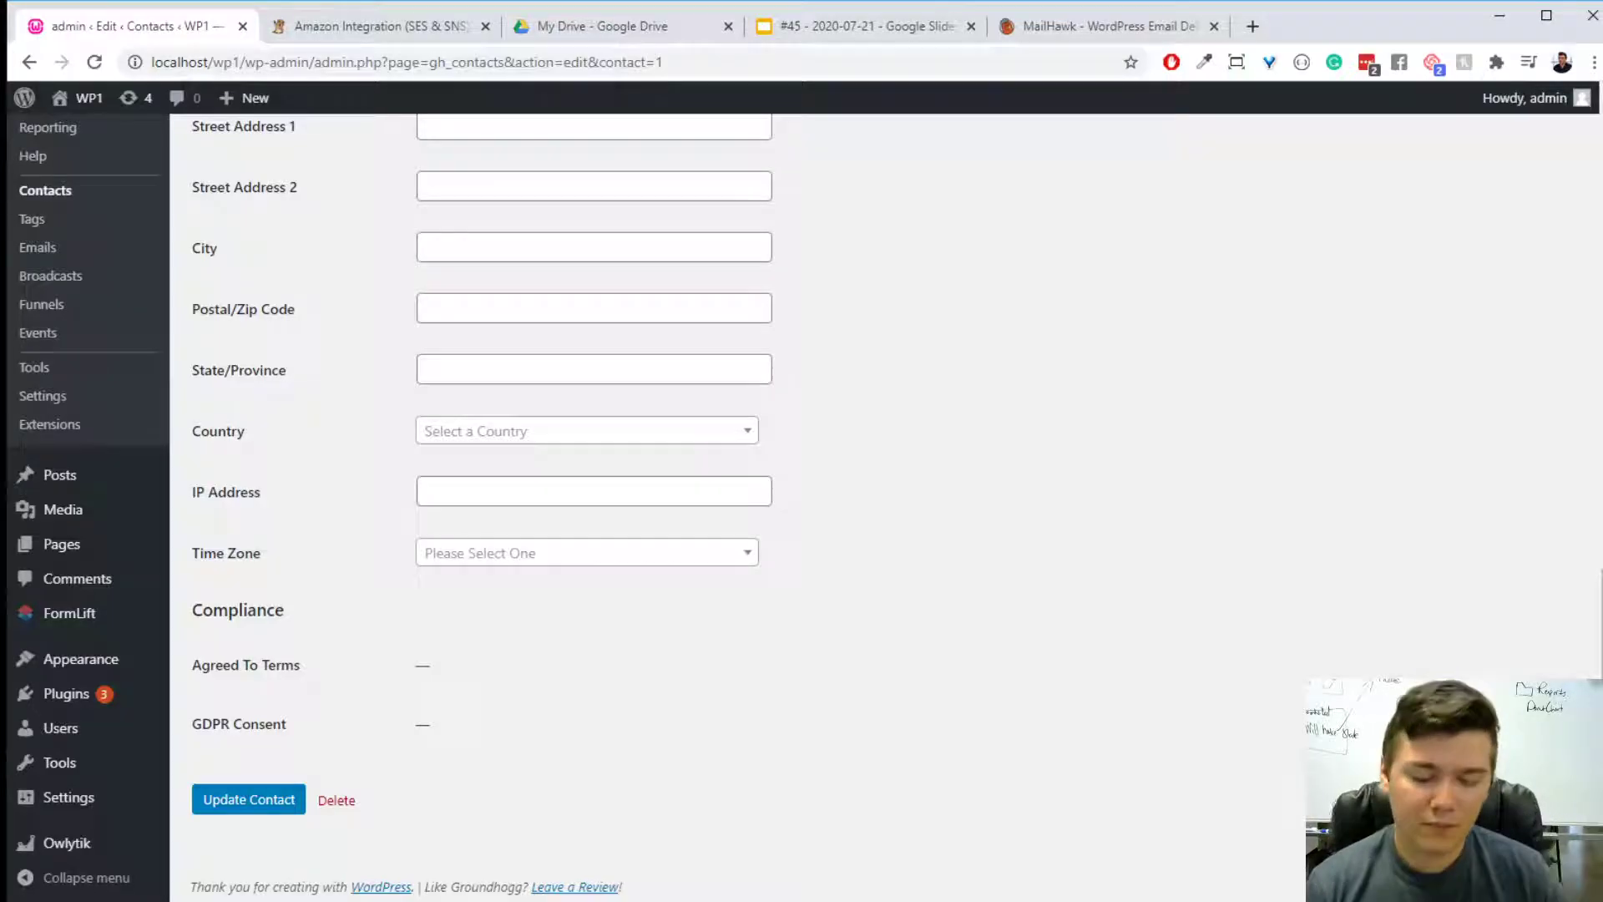
{"action": "scroll", "coordinate": [804, 237], "scroll_direction": "up", "scroll_amount": 15}
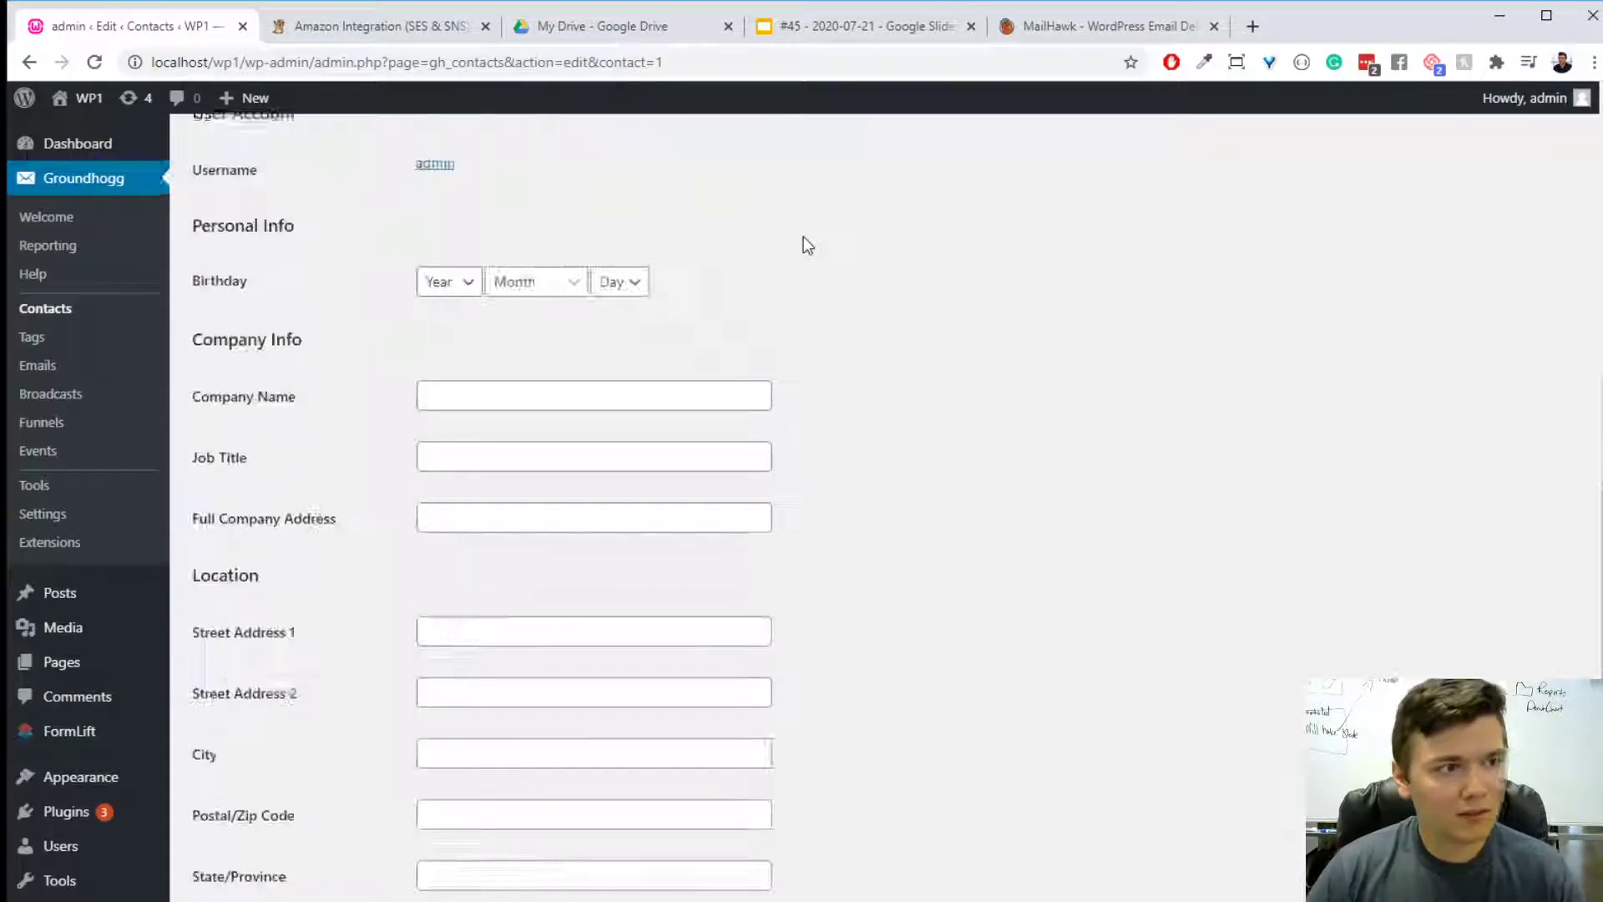
{"action": "left_click", "coordinate": [37, 365]}
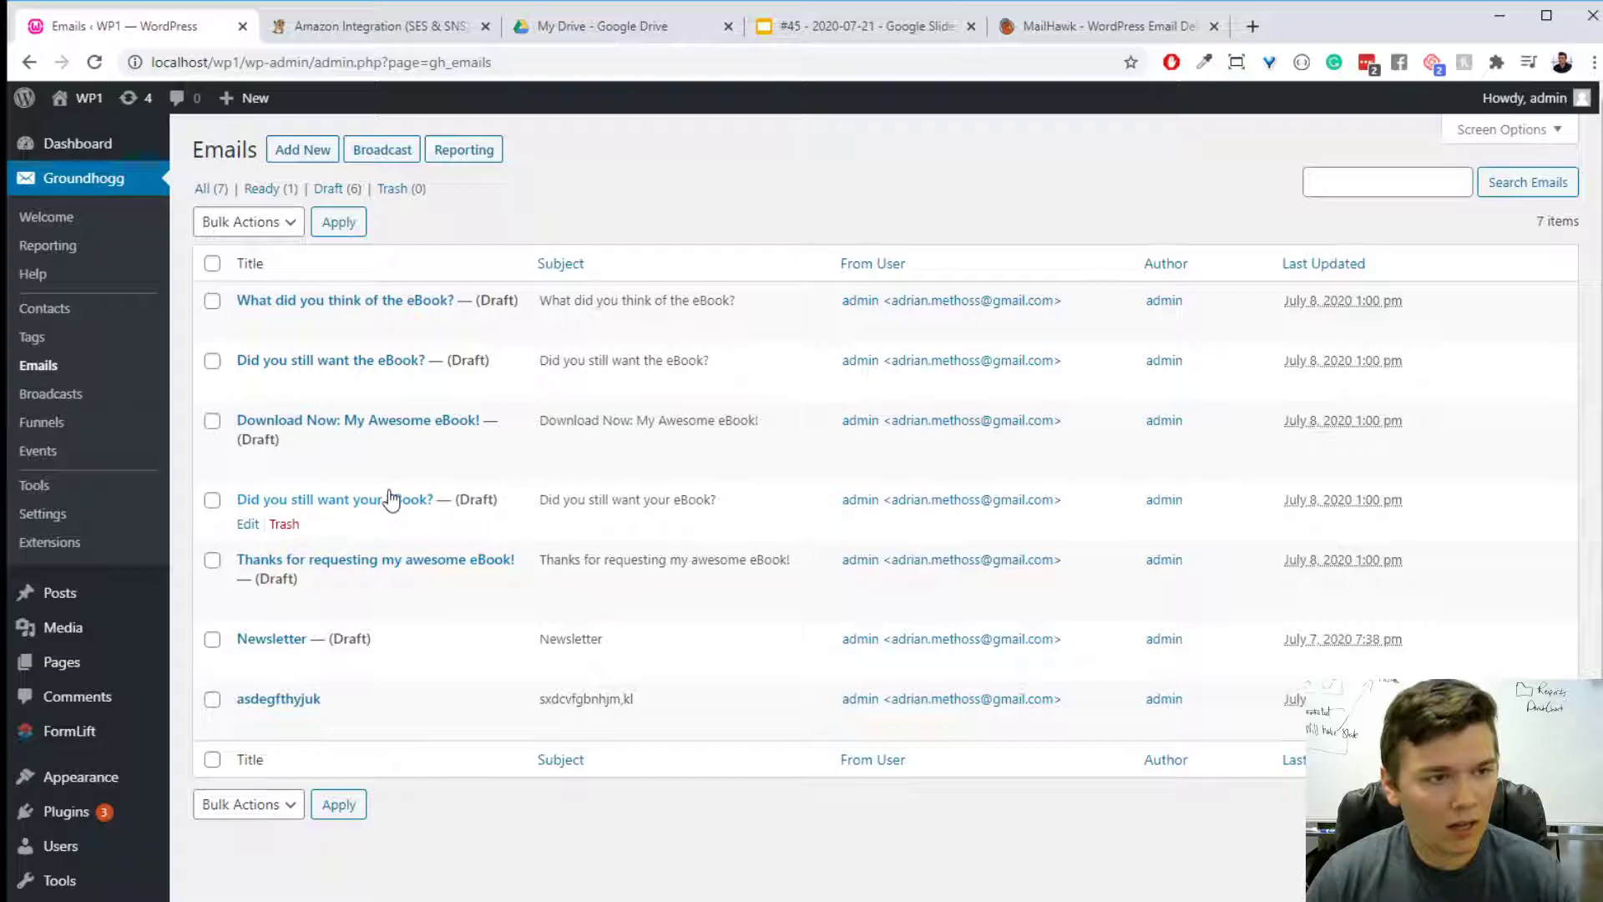
- Open Gmail in a new browser tab and show the Promotions category of the inbox
{"action": "left_click", "coordinate": [1255, 25]}
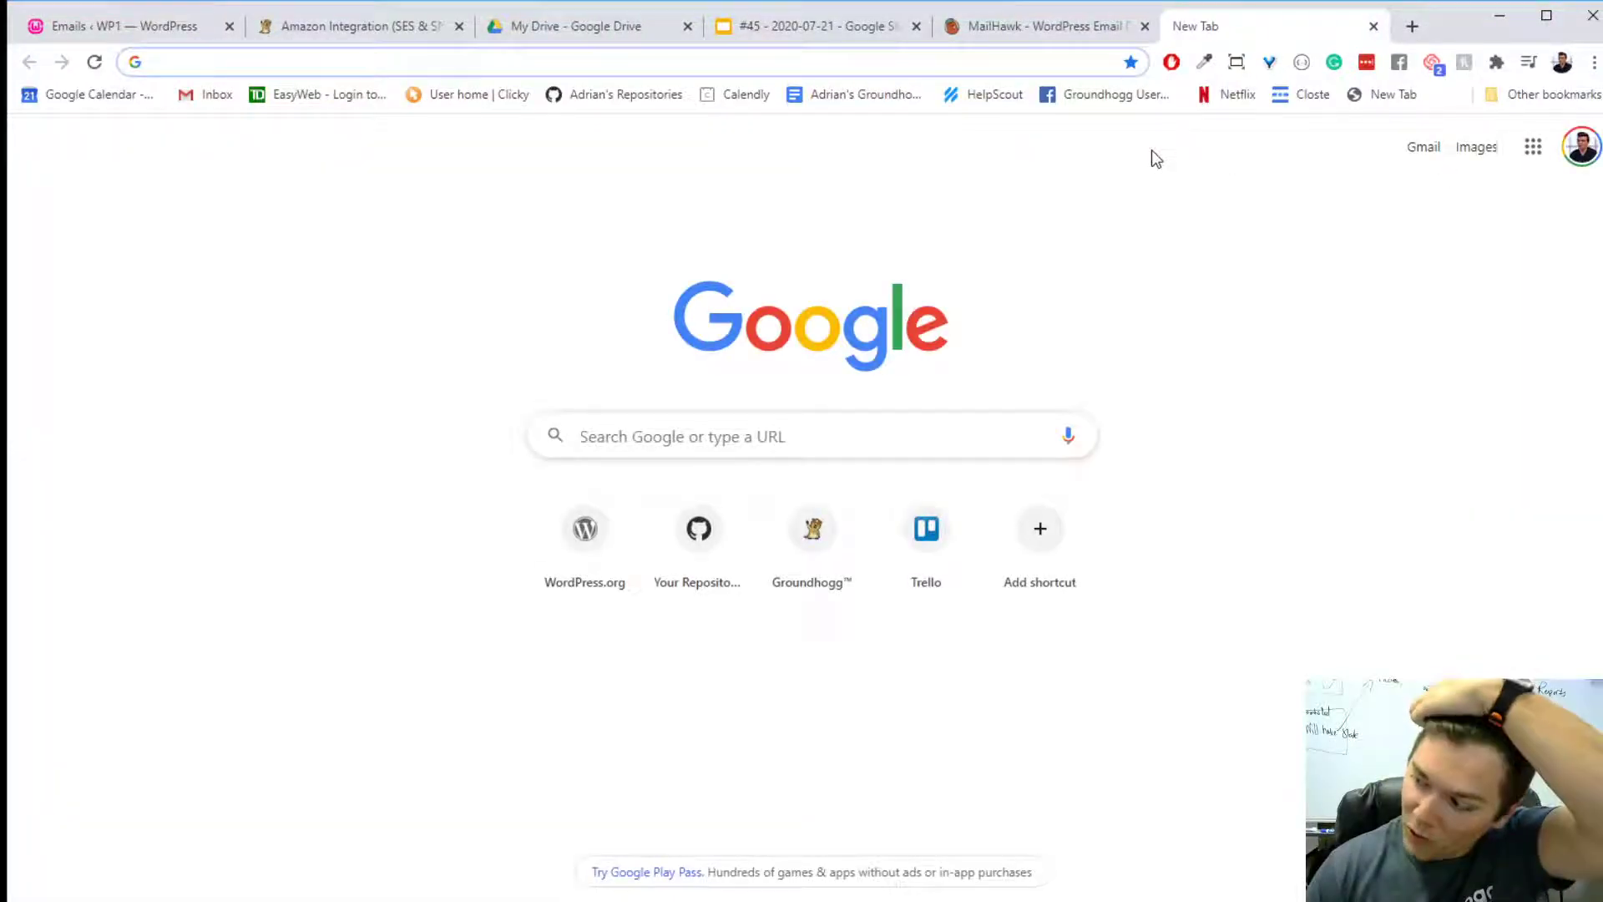
{"action": "type", "text": "g"}
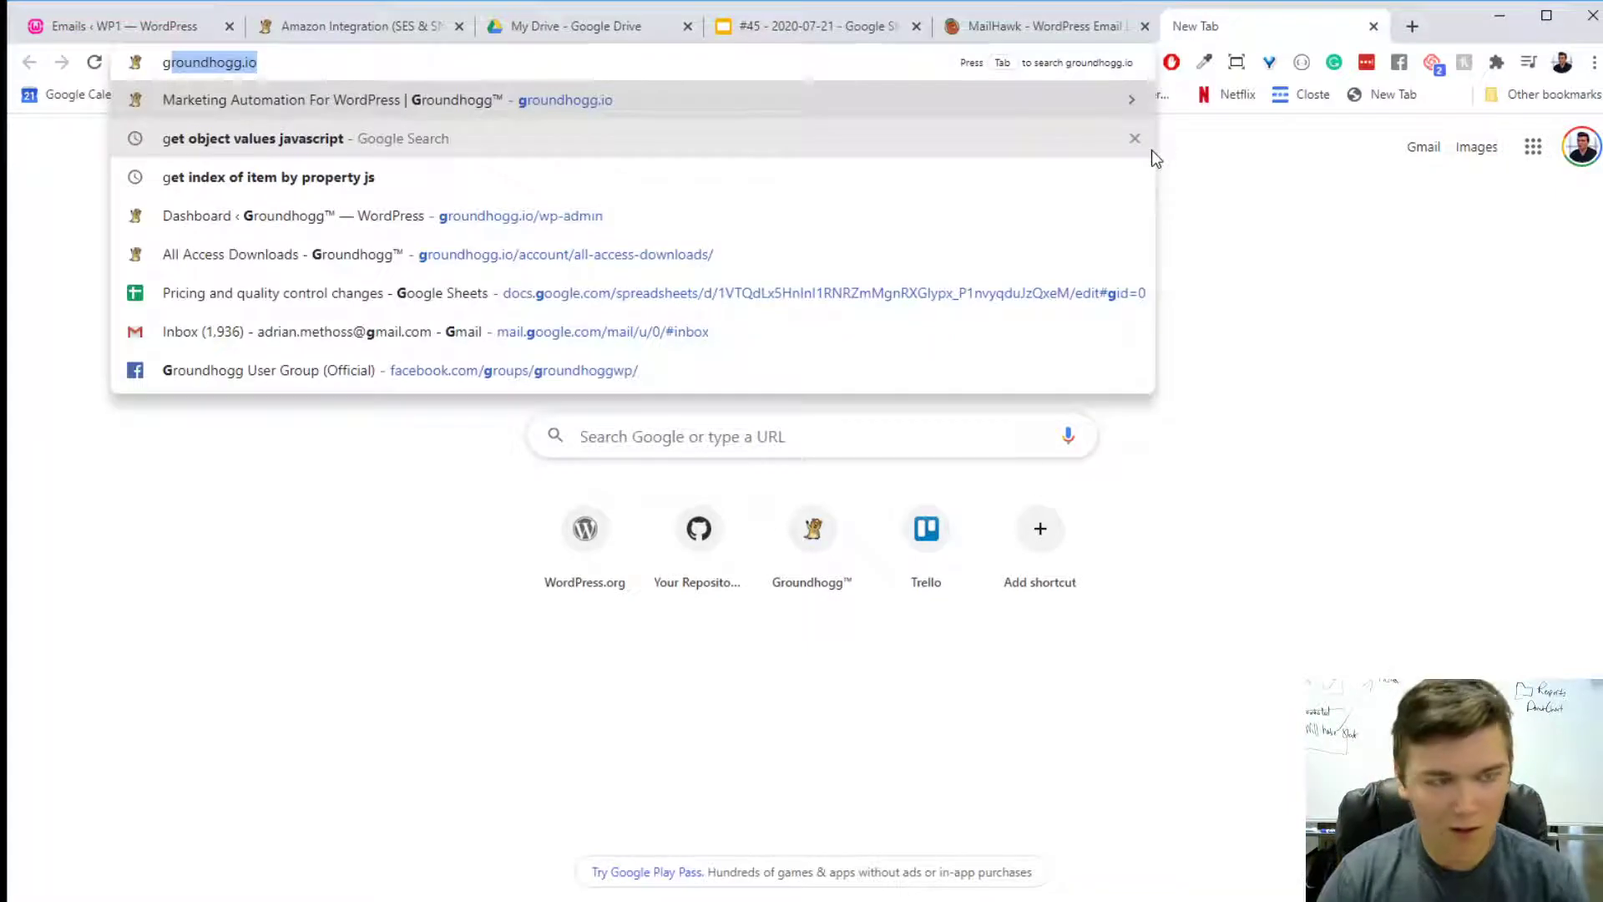
{"action": "key", "text": "BackSpace"}
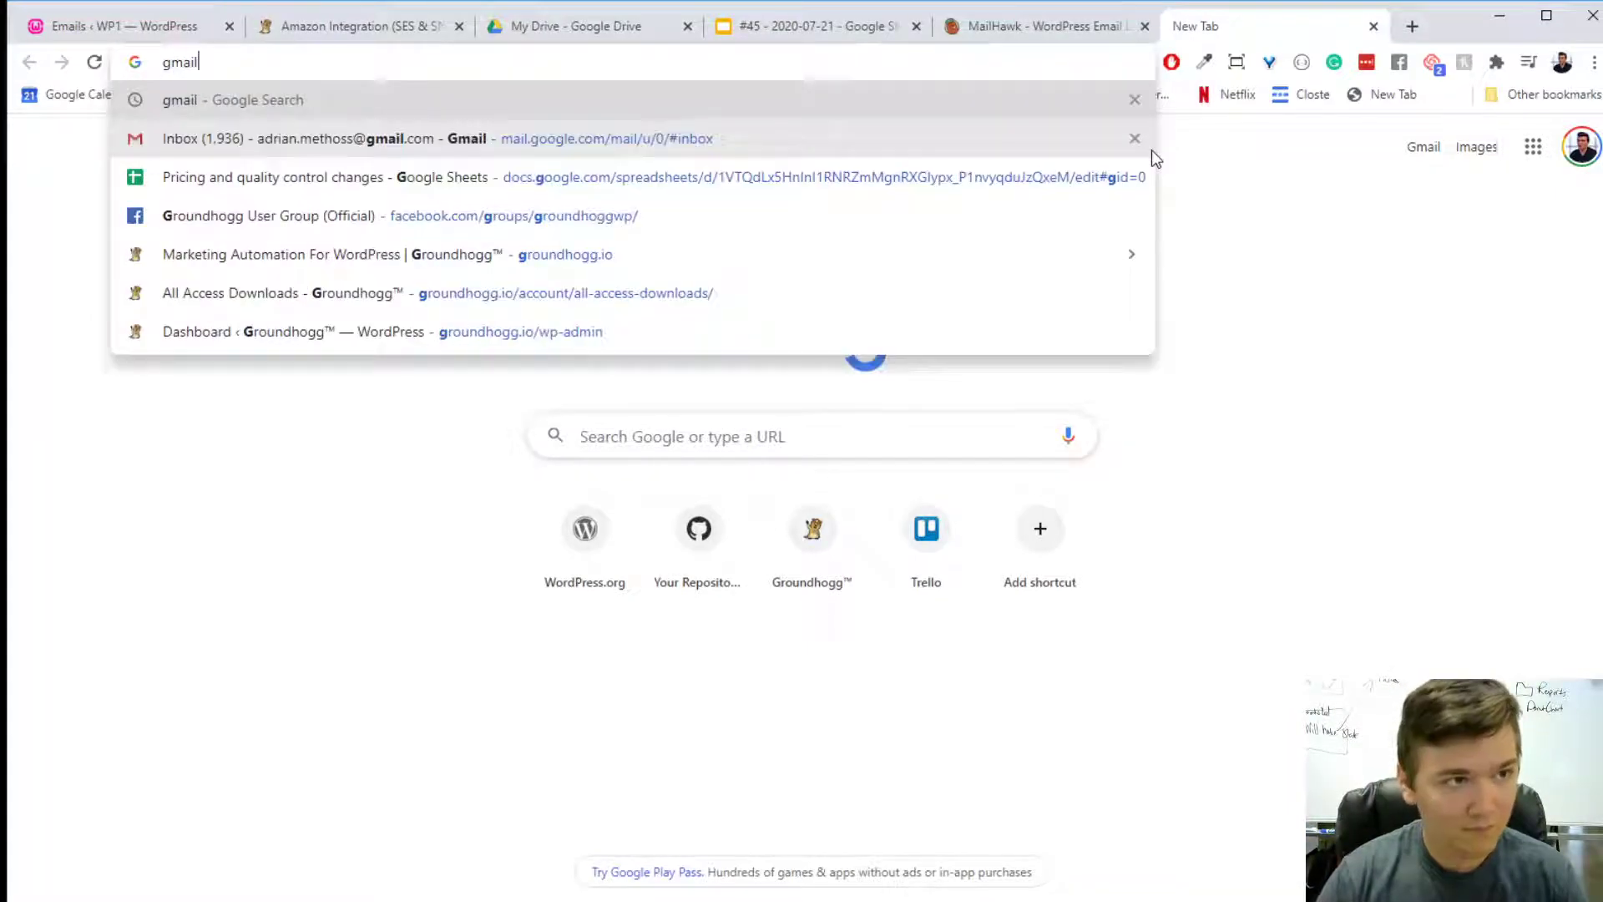
{"action": "key", "text": "BackSpace"}
{"action": "type", "text": "l"}
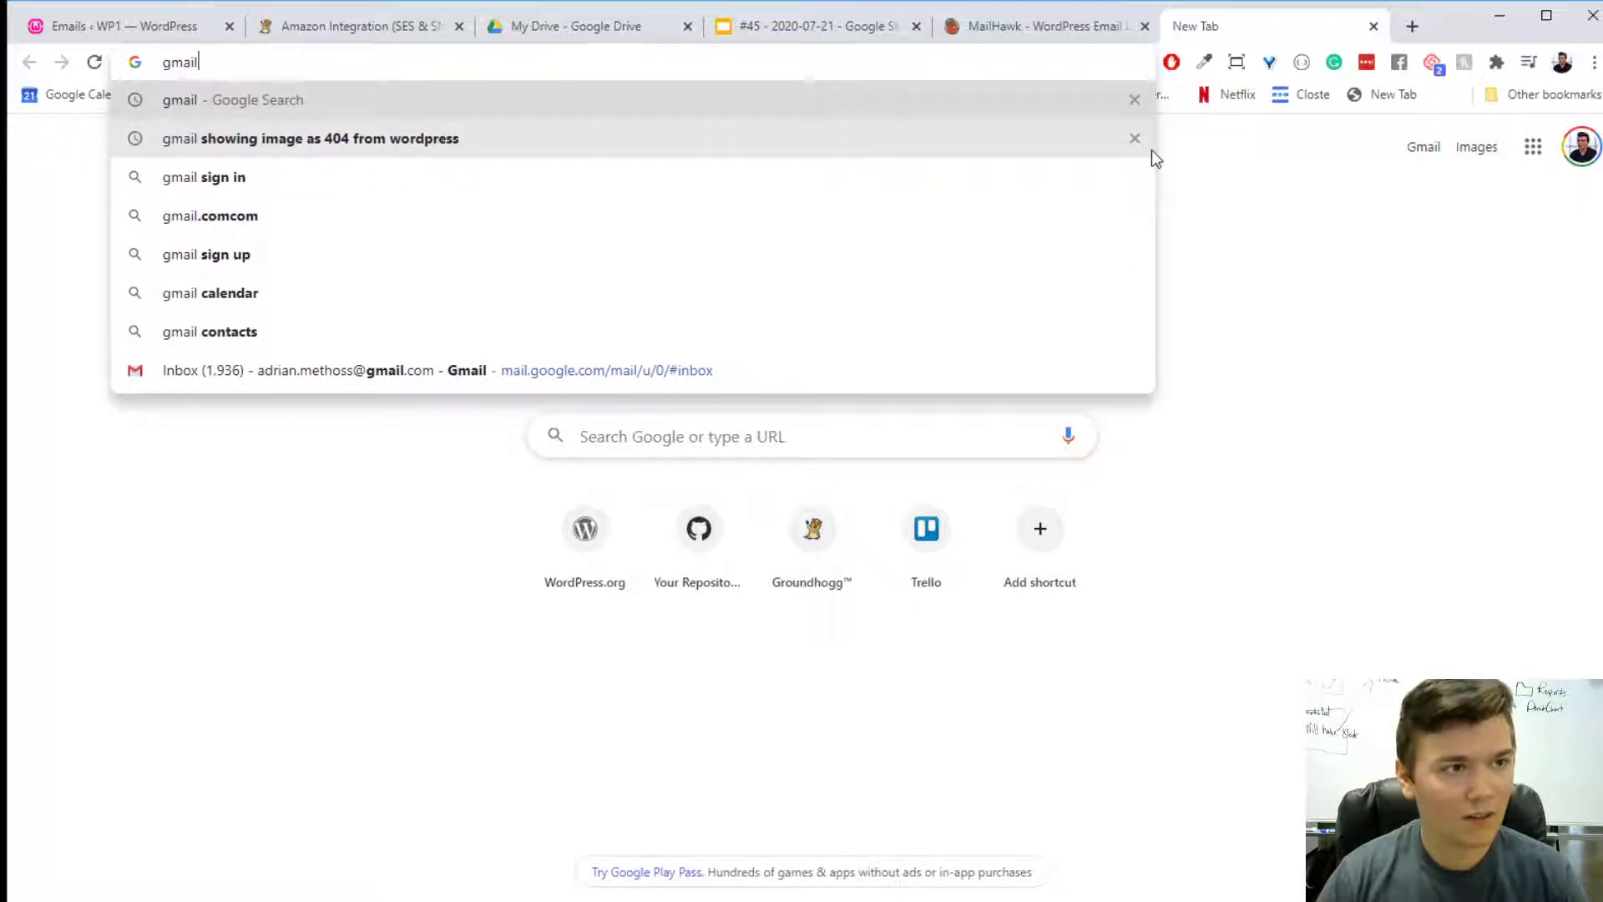
{"action": "key", "text": "Return"}
{"action": "left_click", "coordinate": [267, 294]}
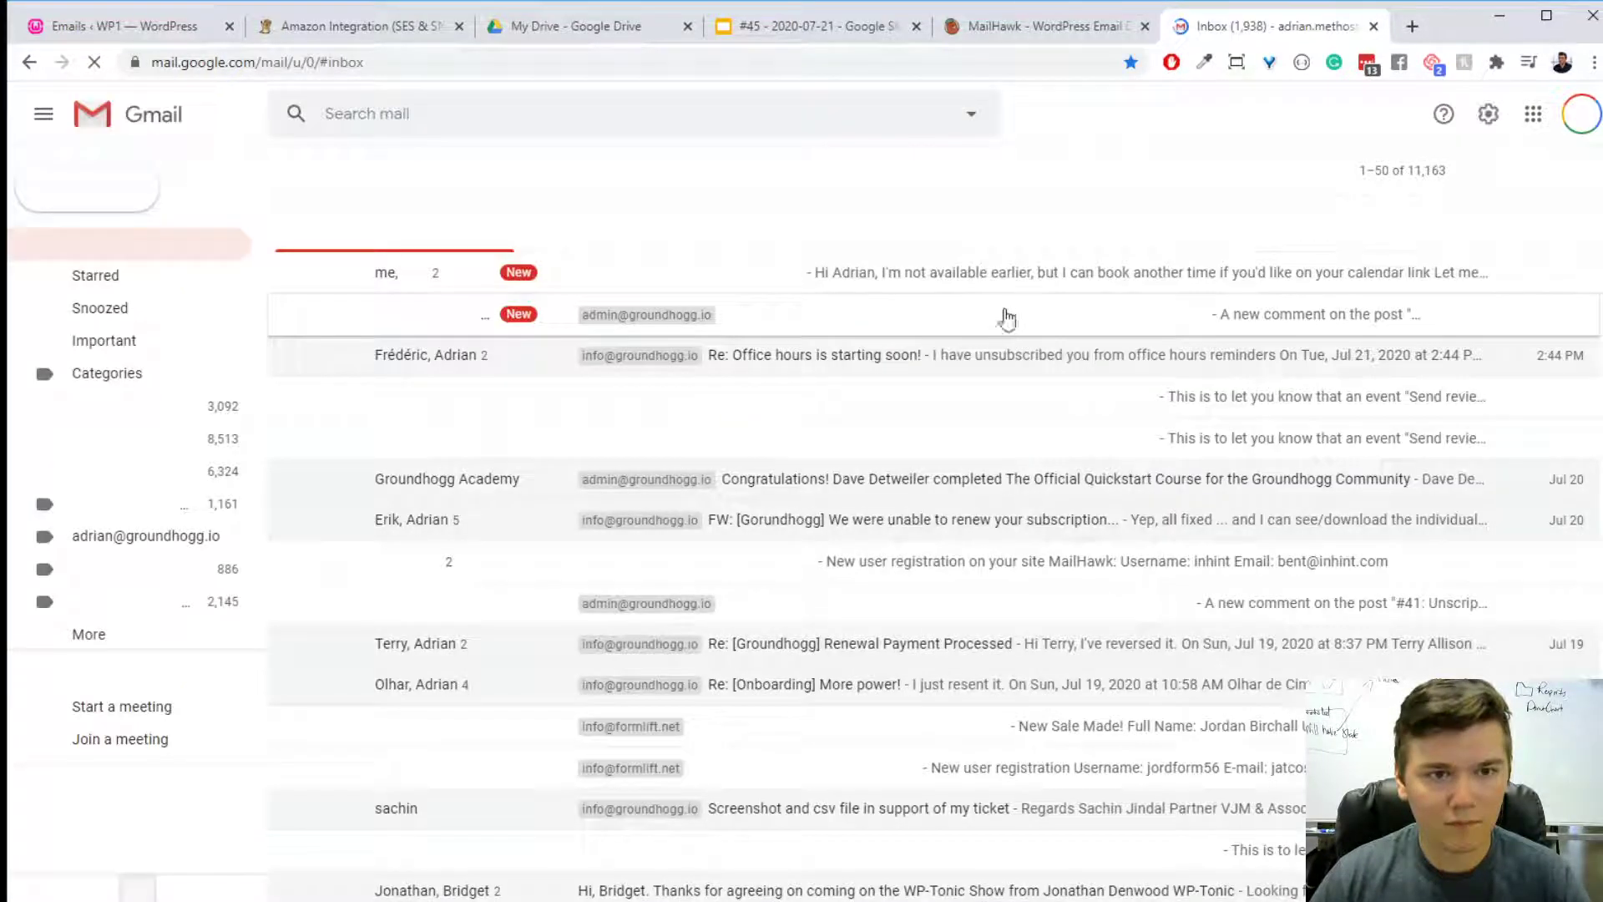
{"action": "left_click", "coordinate": [922, 244]}
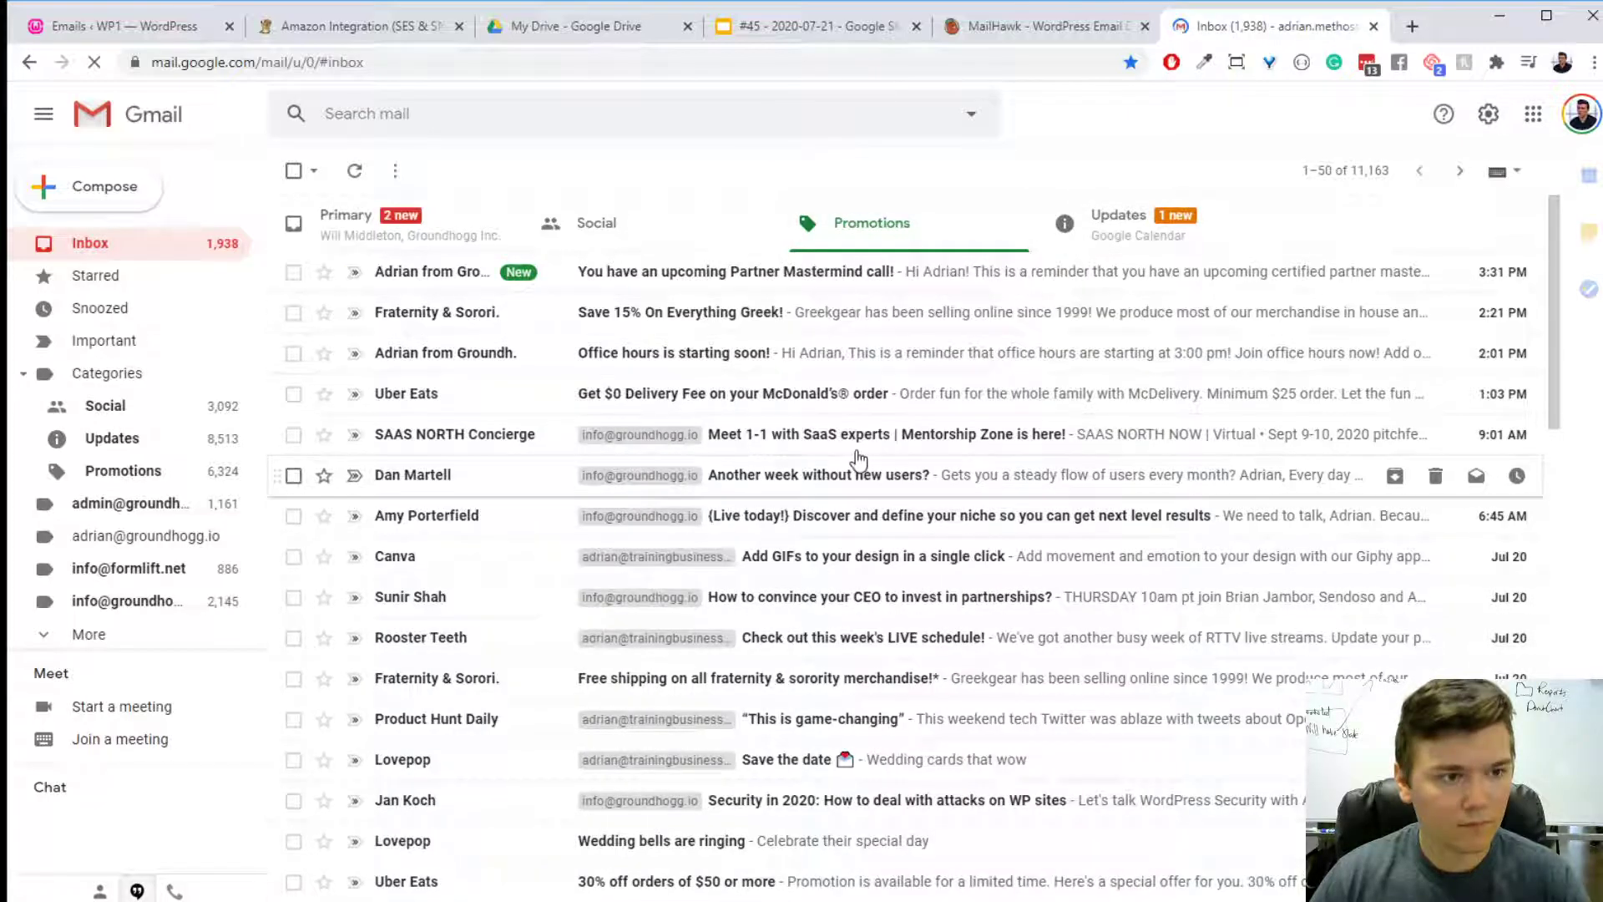
- Open the Canva email "Add GIFs to your design in a single click", display its images and examine its marketing layout
{"action": "scroll", "coordinate": [886, 368], "scroll_direction": "down", "scroll_amount": 2}
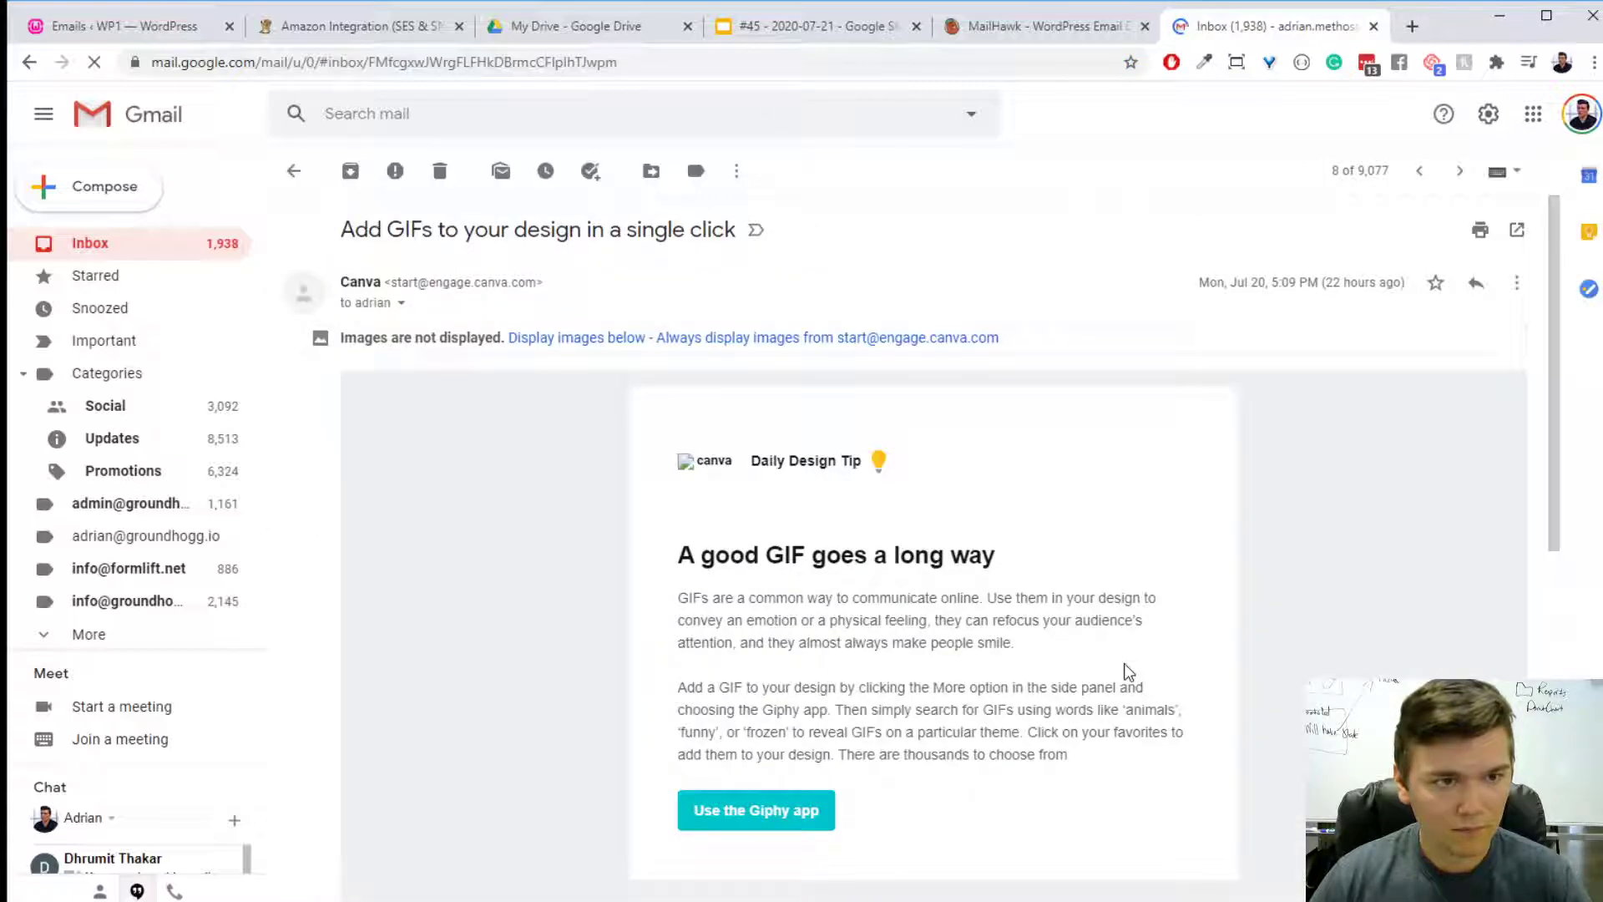
{"action": "scroll", "coordinate": [1129, 667], "scroll_direction": "down", "scroll_amount": 2}
{"action": "scroll", "coordinate": [1129, 666], "scroll_direction": "up", "scroll_amount": 2}
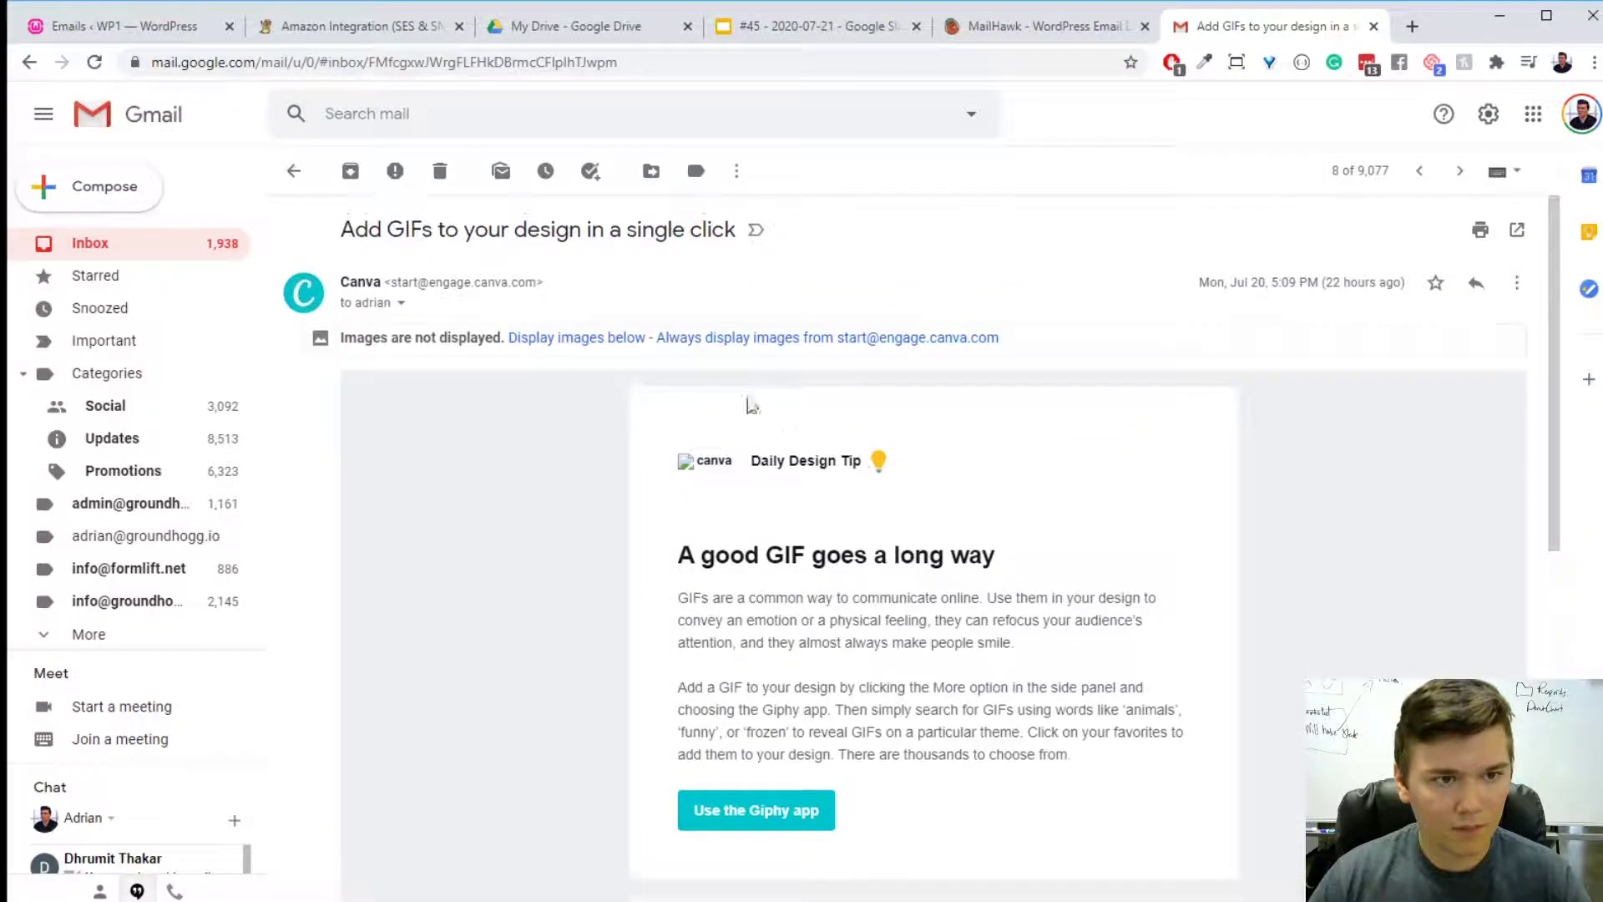
{"action": "left_click", "coordinate": [577, 338]}
{"action": "scroll", "coordinate": [1077, 555], "scroll_direction": "down", "scroll_amount": 3}
{"action": "scroll", "coordinate": [1080, 555], "scroll_direction": "down", "scroll_amount": 10}
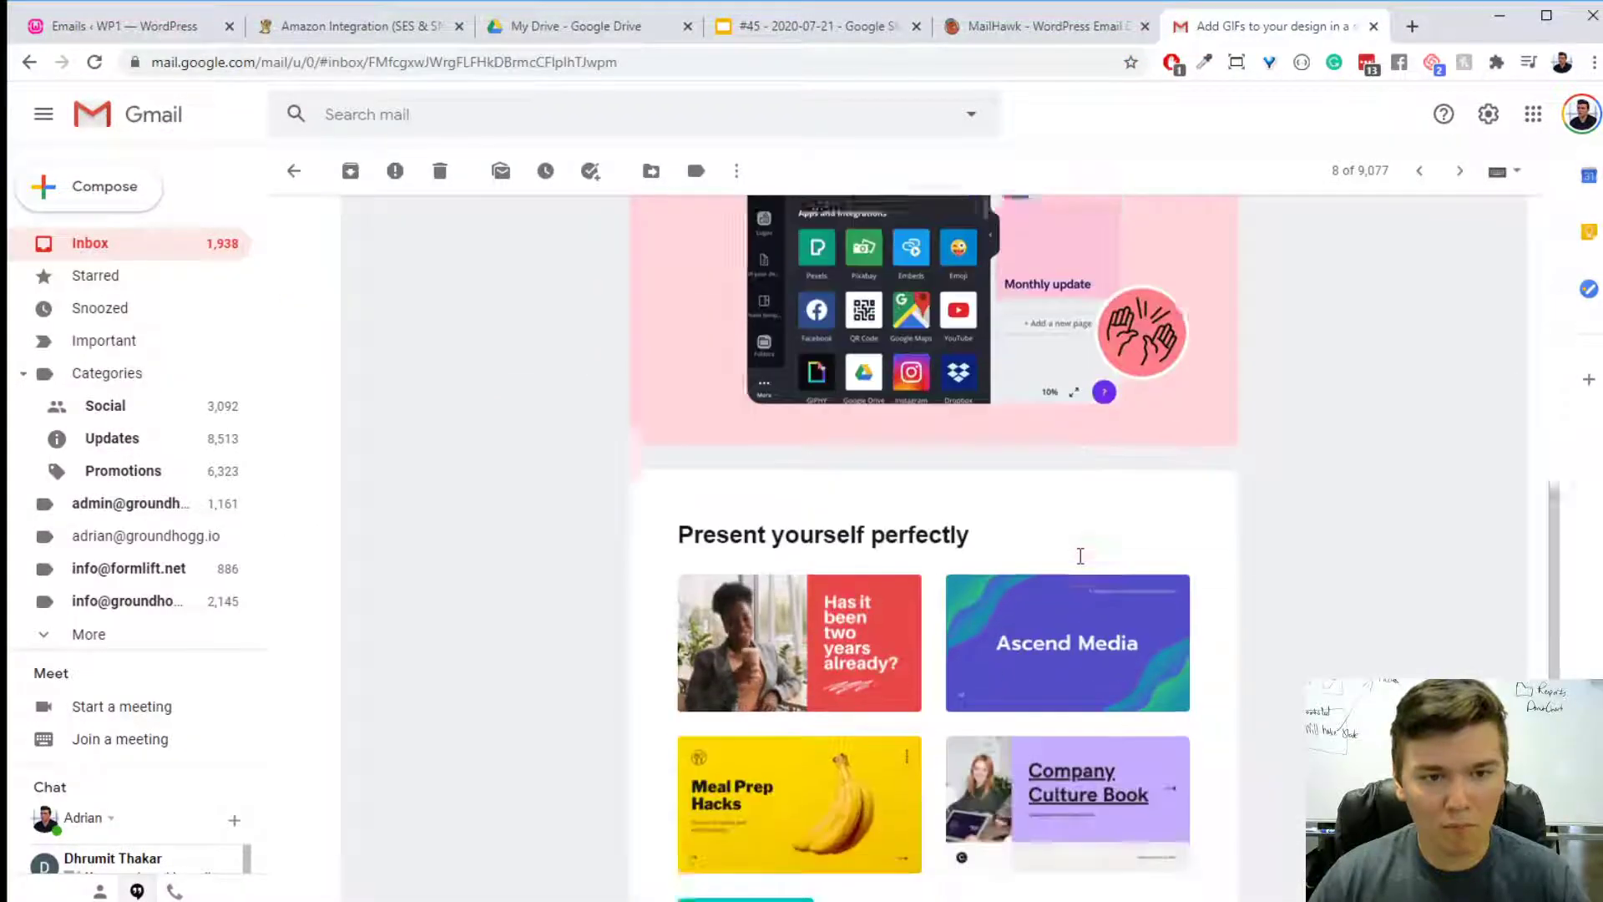
{"action": "scroll", "coordinate": [1077, 552], "scroll_direction": "up", "scroll_amount": 13}
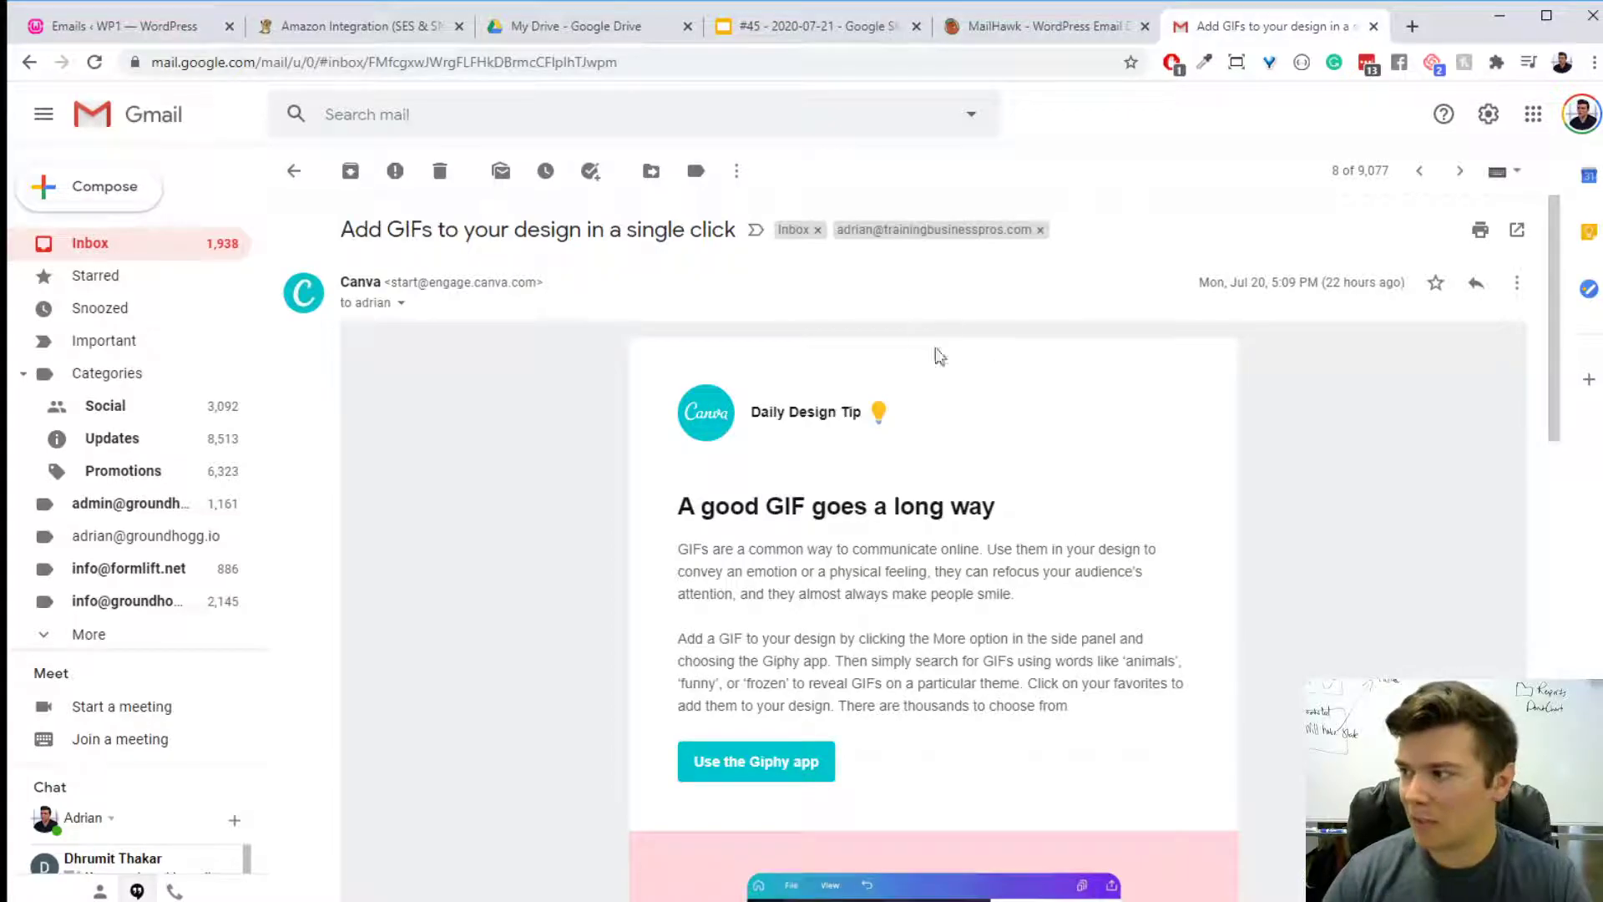
{"action": "scroll", "coordinate": [1031, 458], "scroll_direction": "down", "scroll_amount": 15}
{"action": "scroll", "coordinate": [1031, 463], "scroll_direction": "up", "scroll_amount": 5}
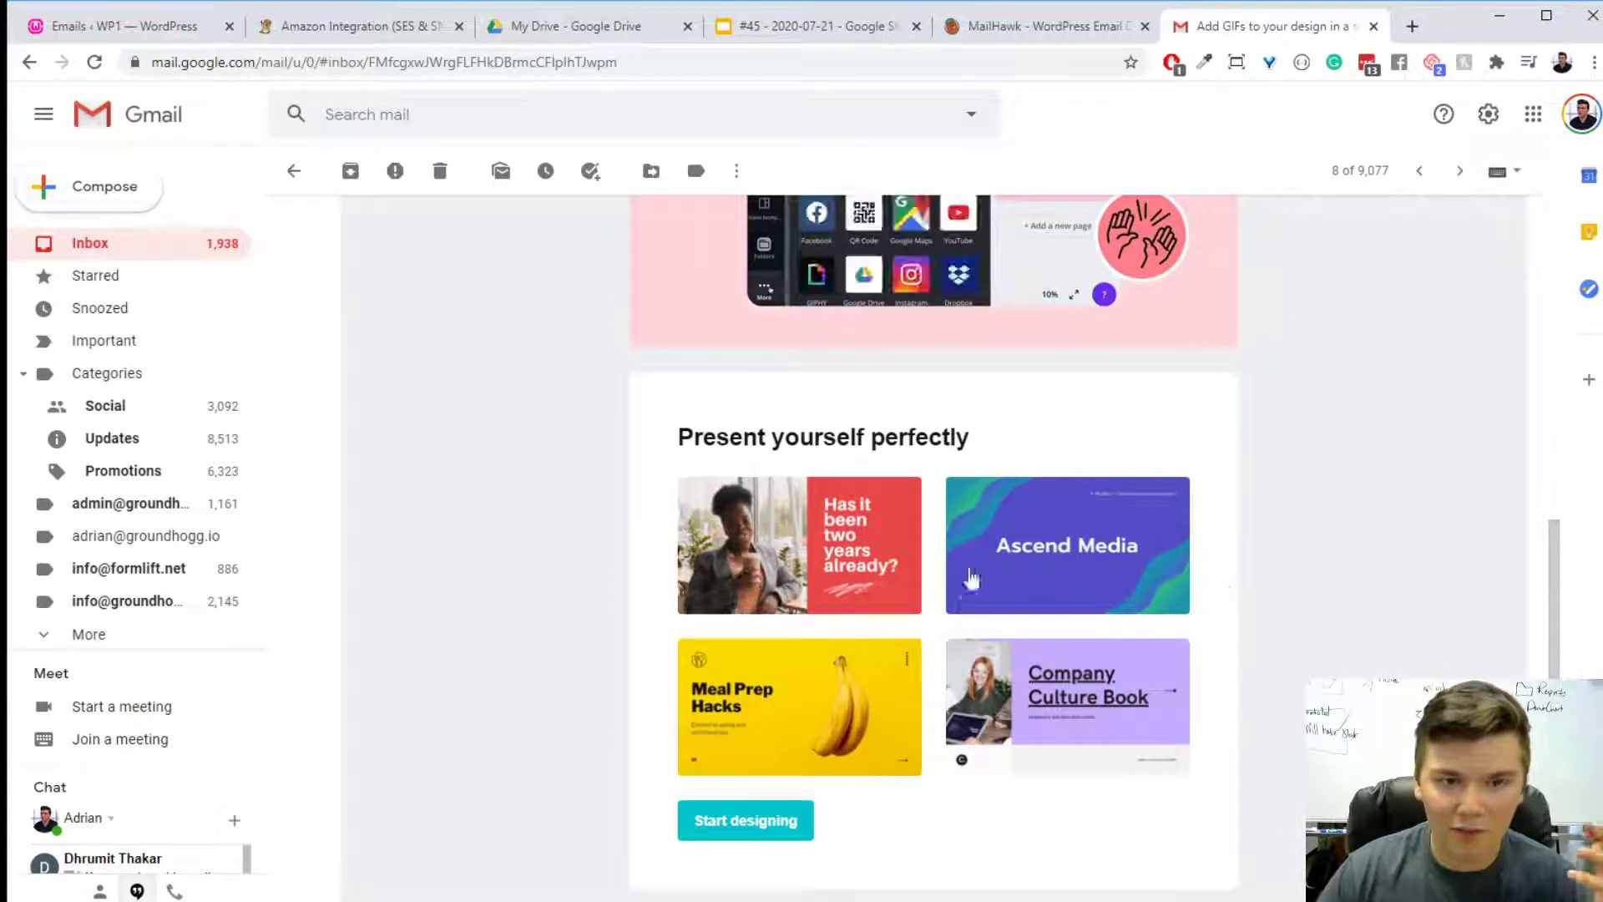
{"action": "scroll", "coordinate": [1419, 643], "scroll_direction": "up", "scroll_amount": 6}
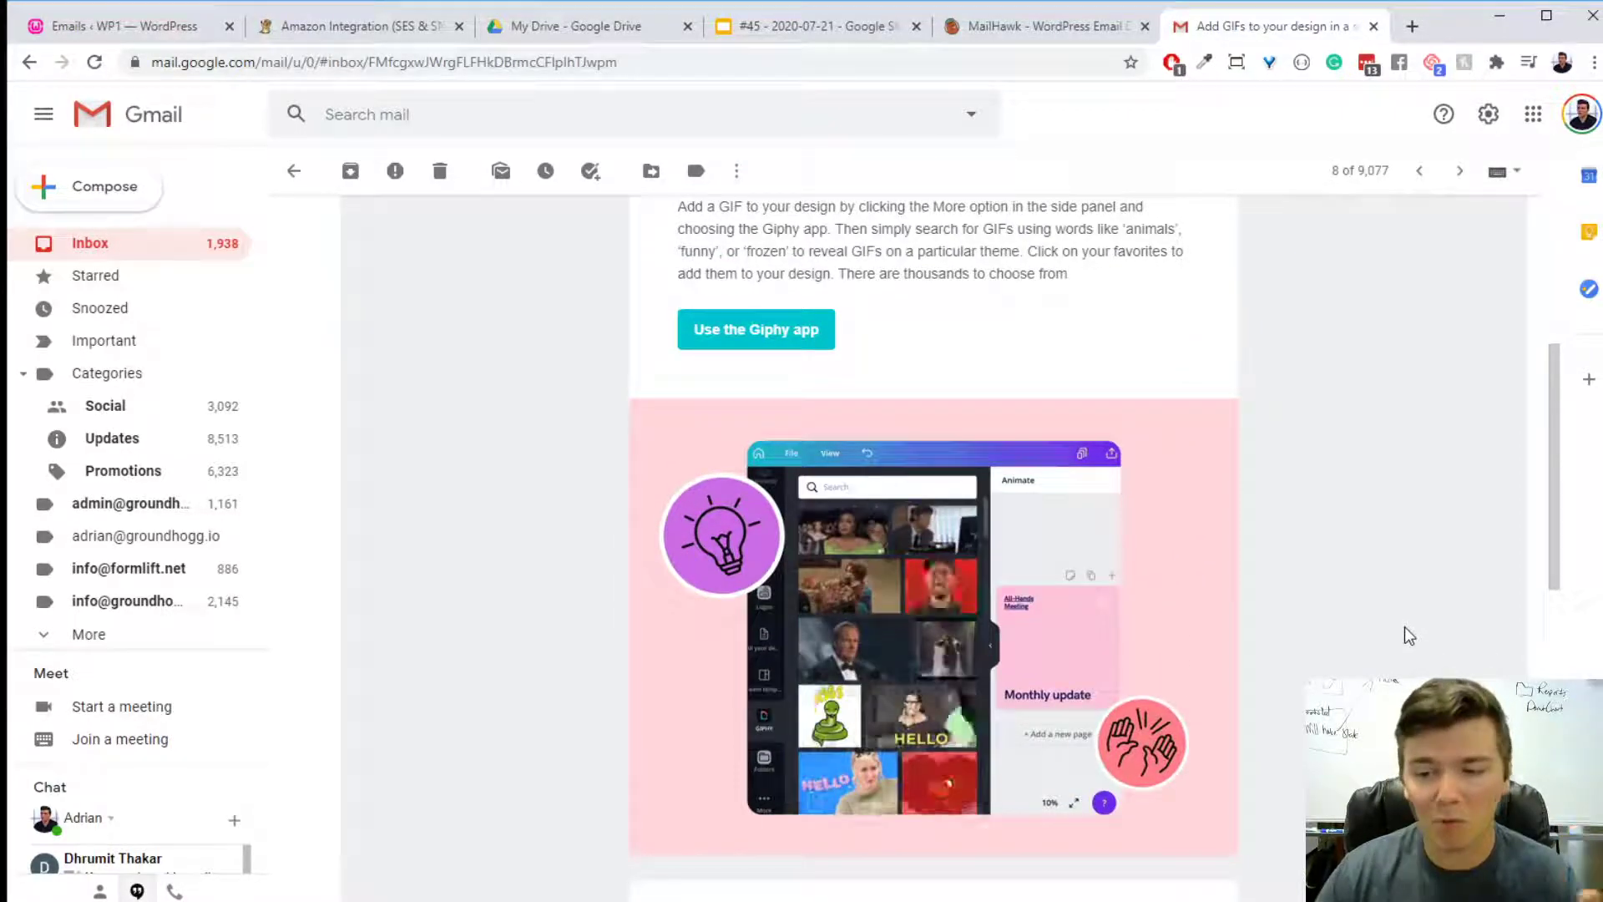
{"action": "scroll", "coordinate": [1405, 635], "scroll_direction": "up", "scroll_amount": 5}
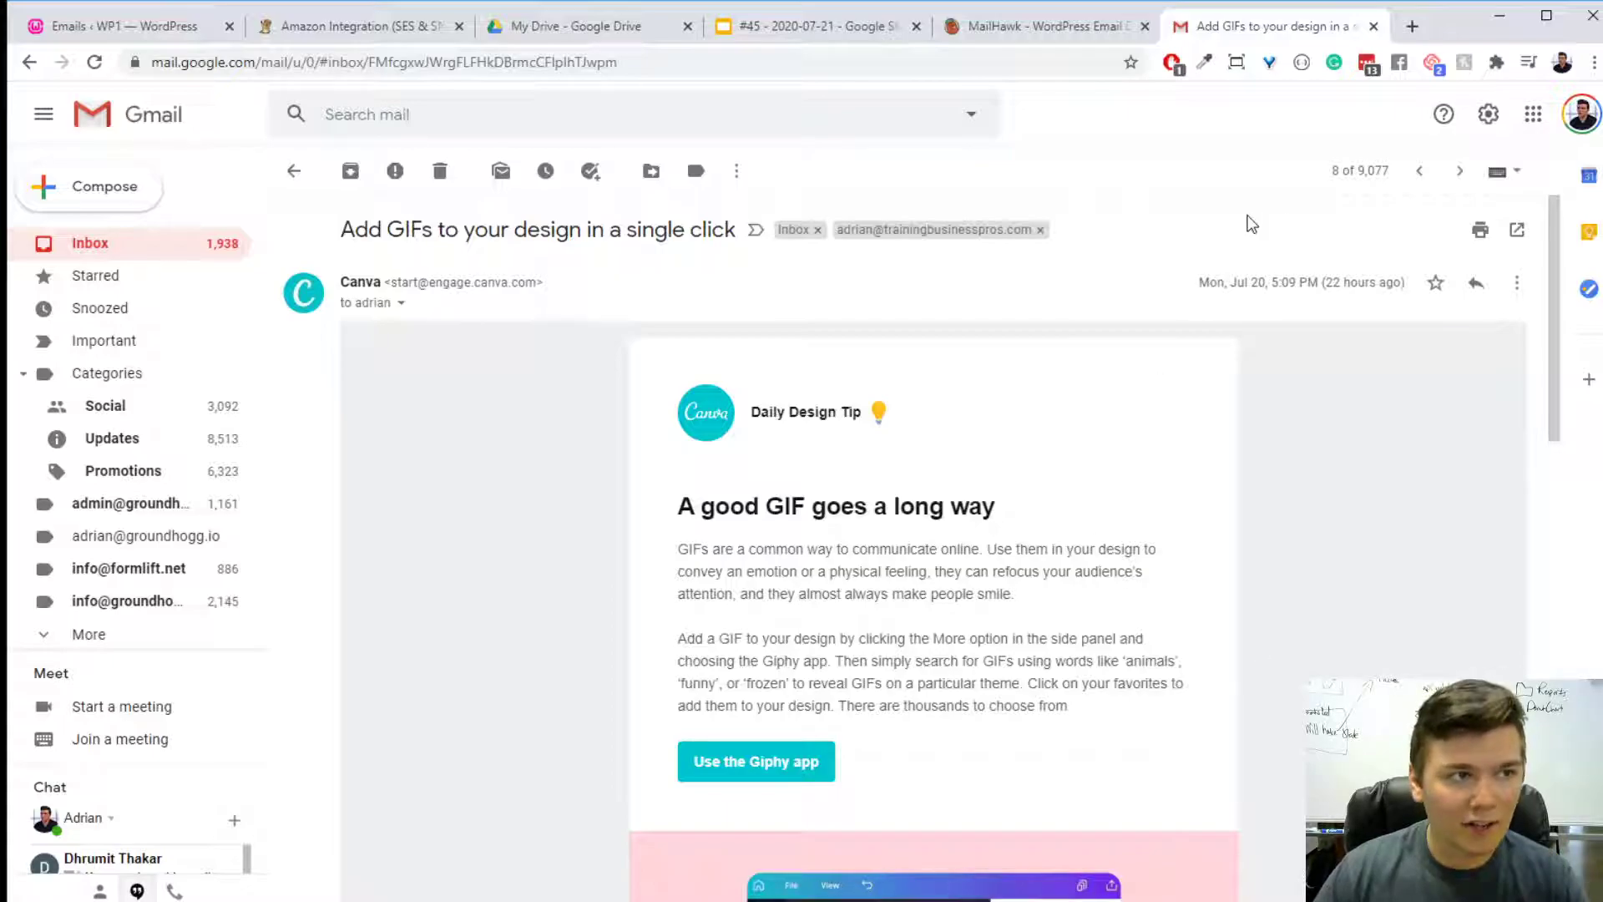
- Search the Gmail mailbox for "password reset" and look through the results for a transactional email
{"action": "left_click", "coordinate": [117, 32]}
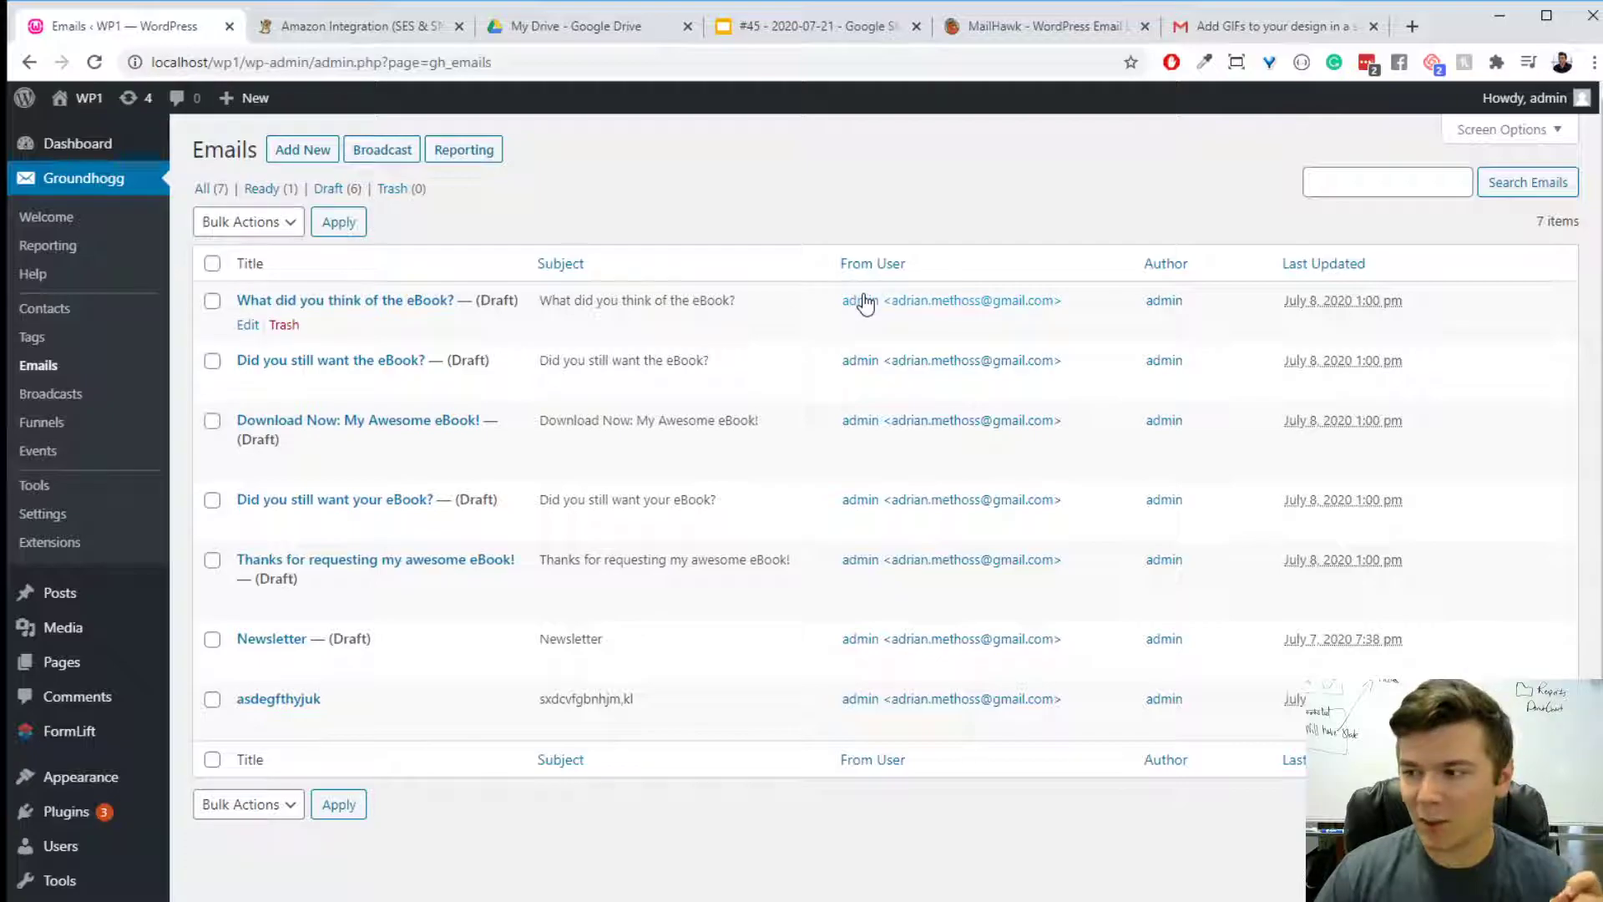
{"action": "key", "text": "ctrl+shift+Tab"}
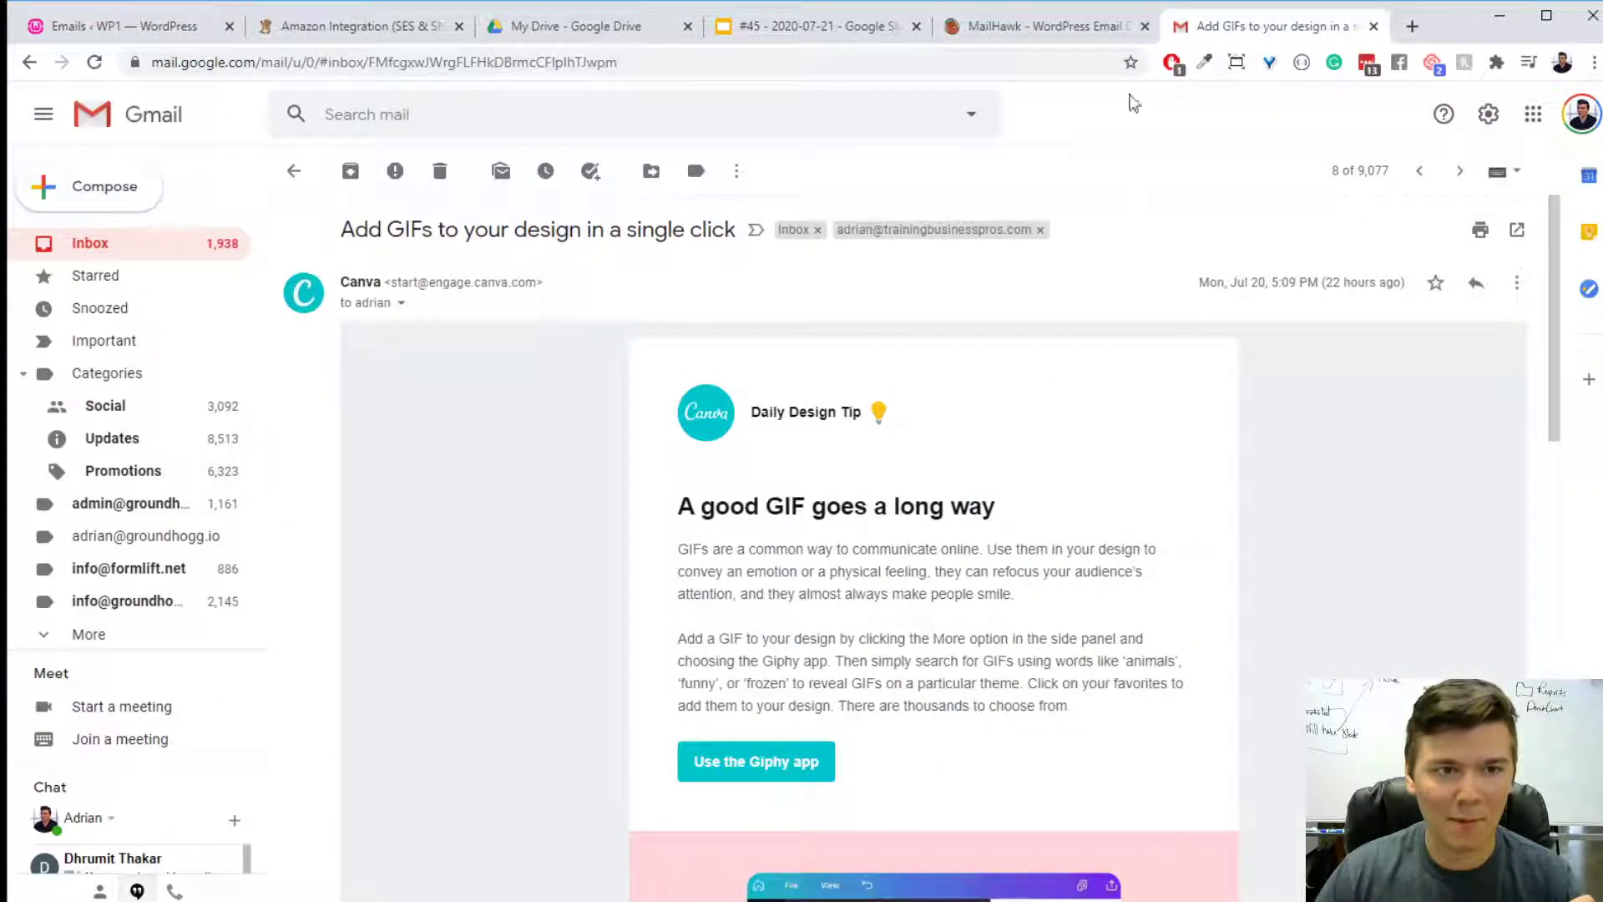
{"action": "left_click", "coordinate": [665, 118]}
{"action": "type", "text": "password reset"}
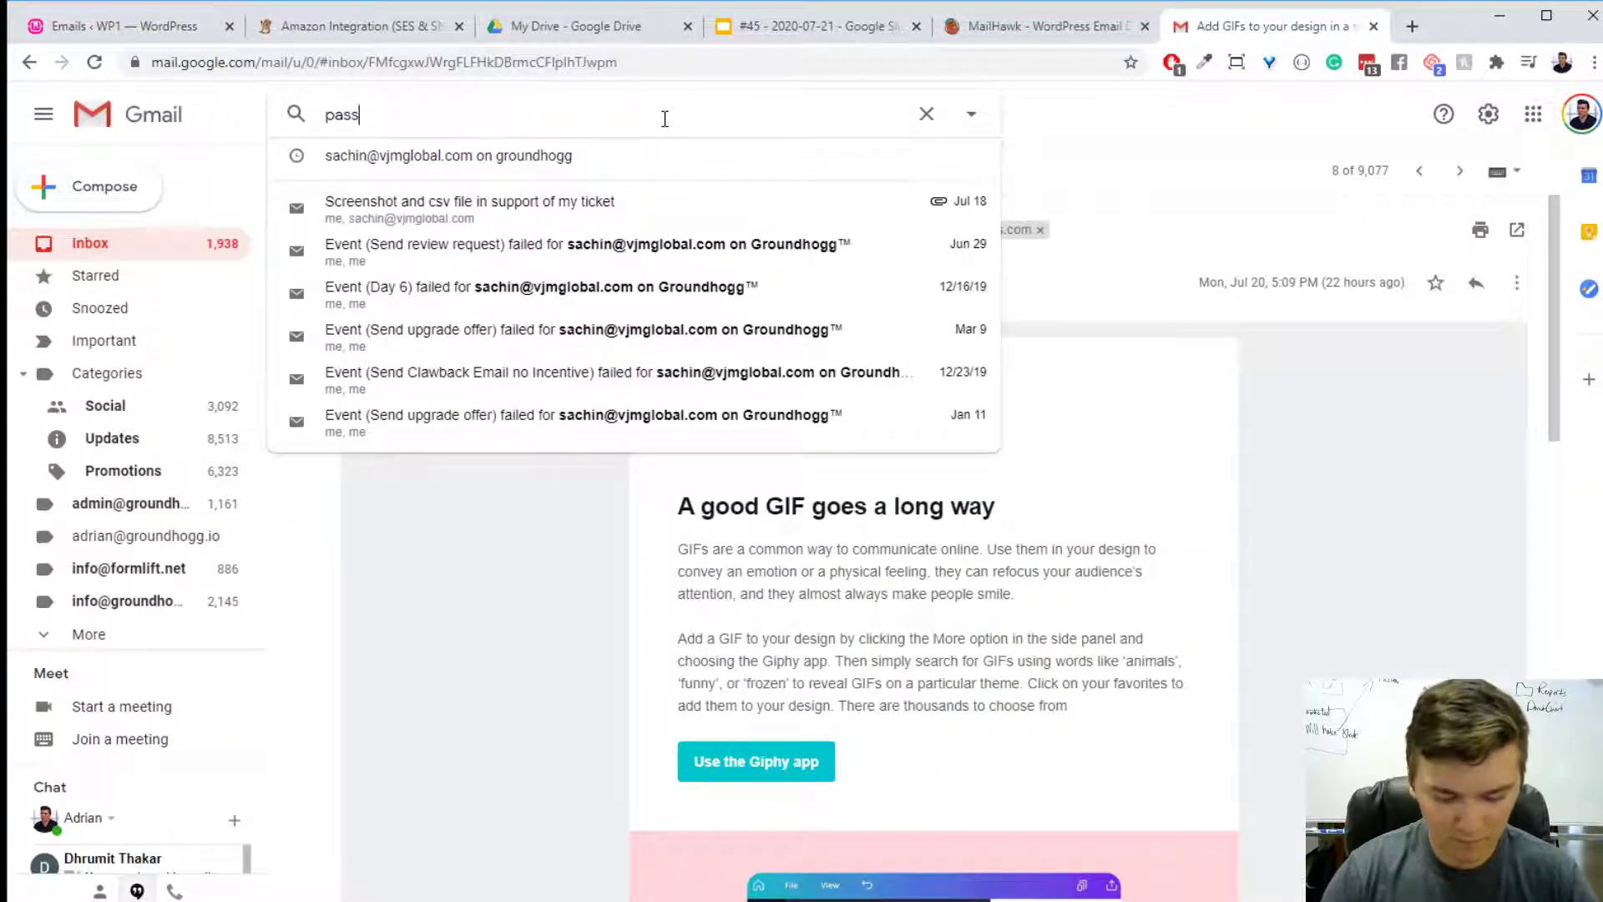
{"action": "key", "text": "Return"}
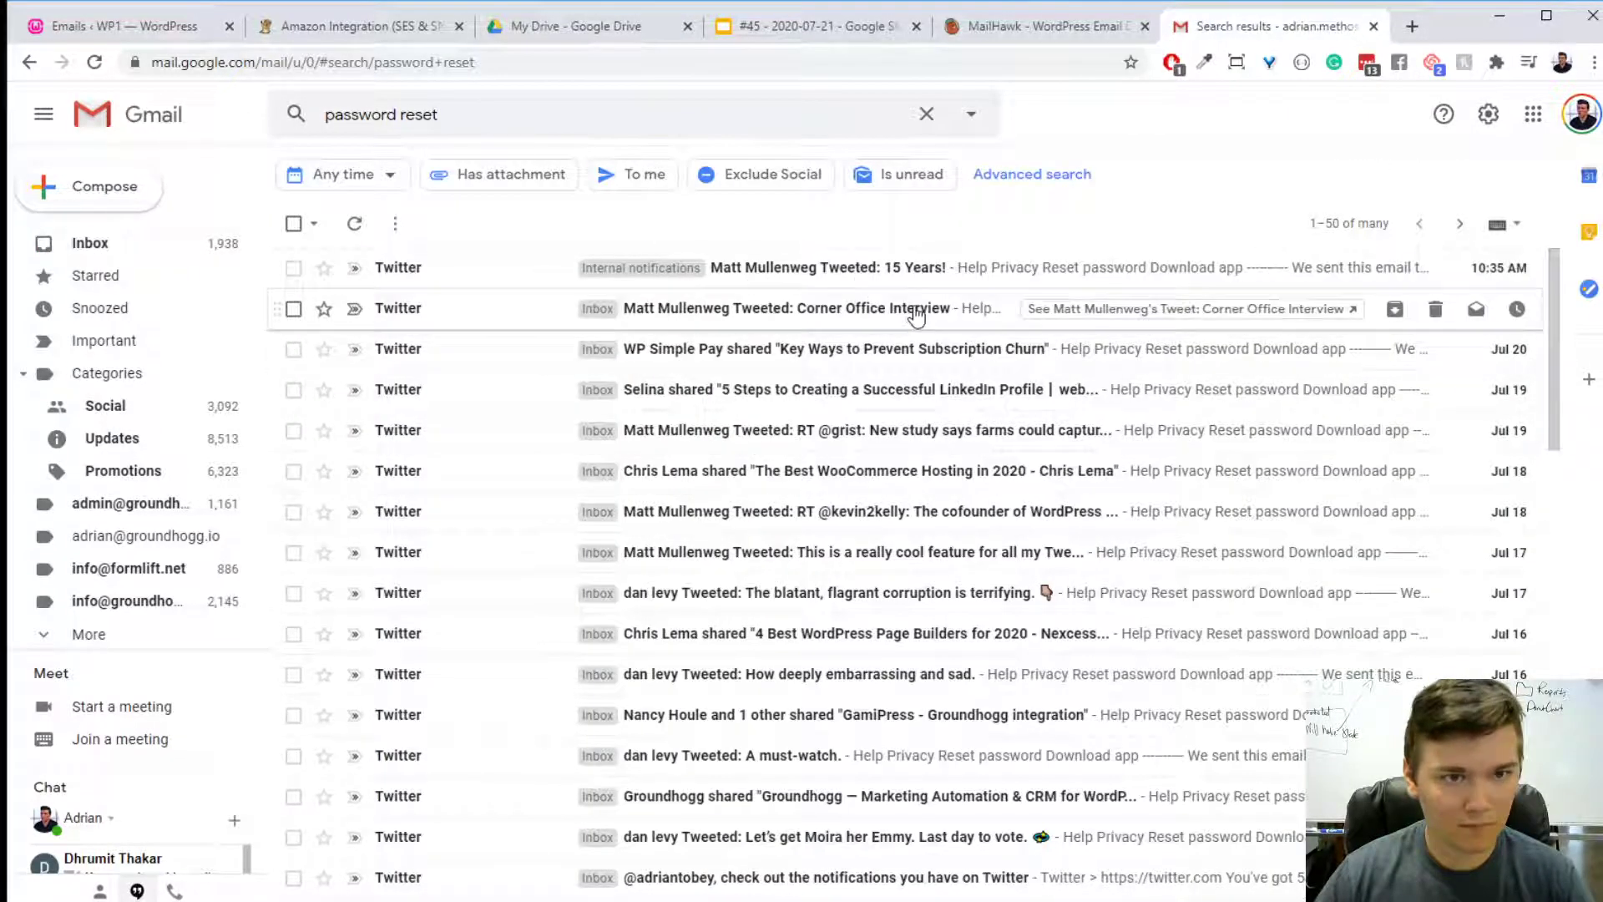
{"action": "scroll", "coordinate": [914, 317], "scroll_direction": "down", "scroll_amount": 15}
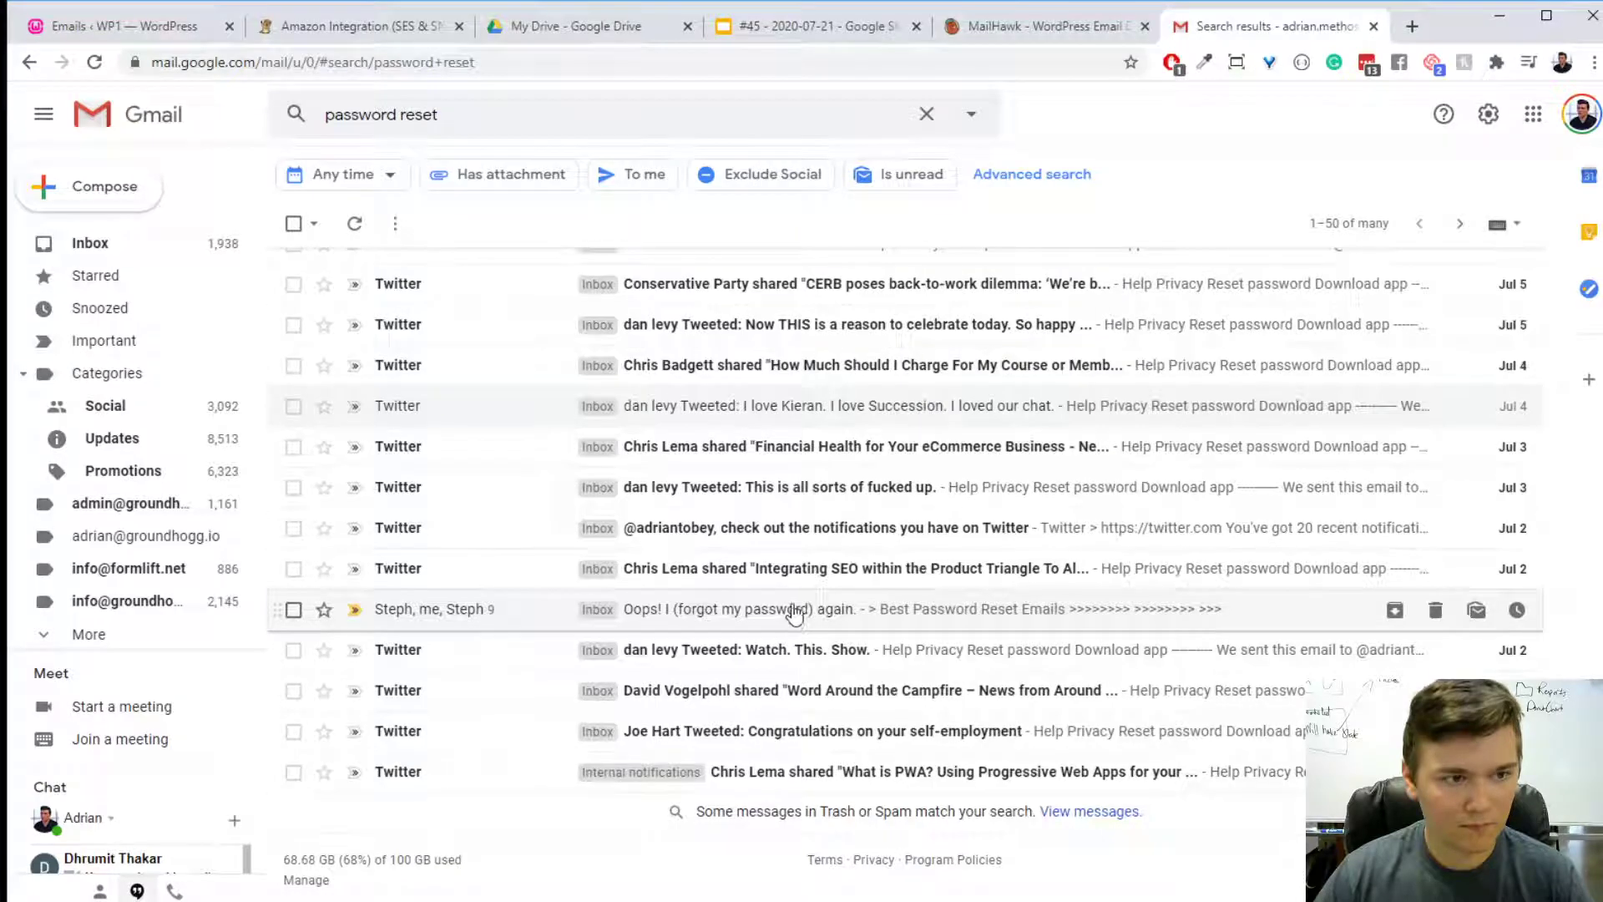
{"action": "scroll", "coordinate": [919, 584], "scroll_direction": "up", "scroll_amount": 15}
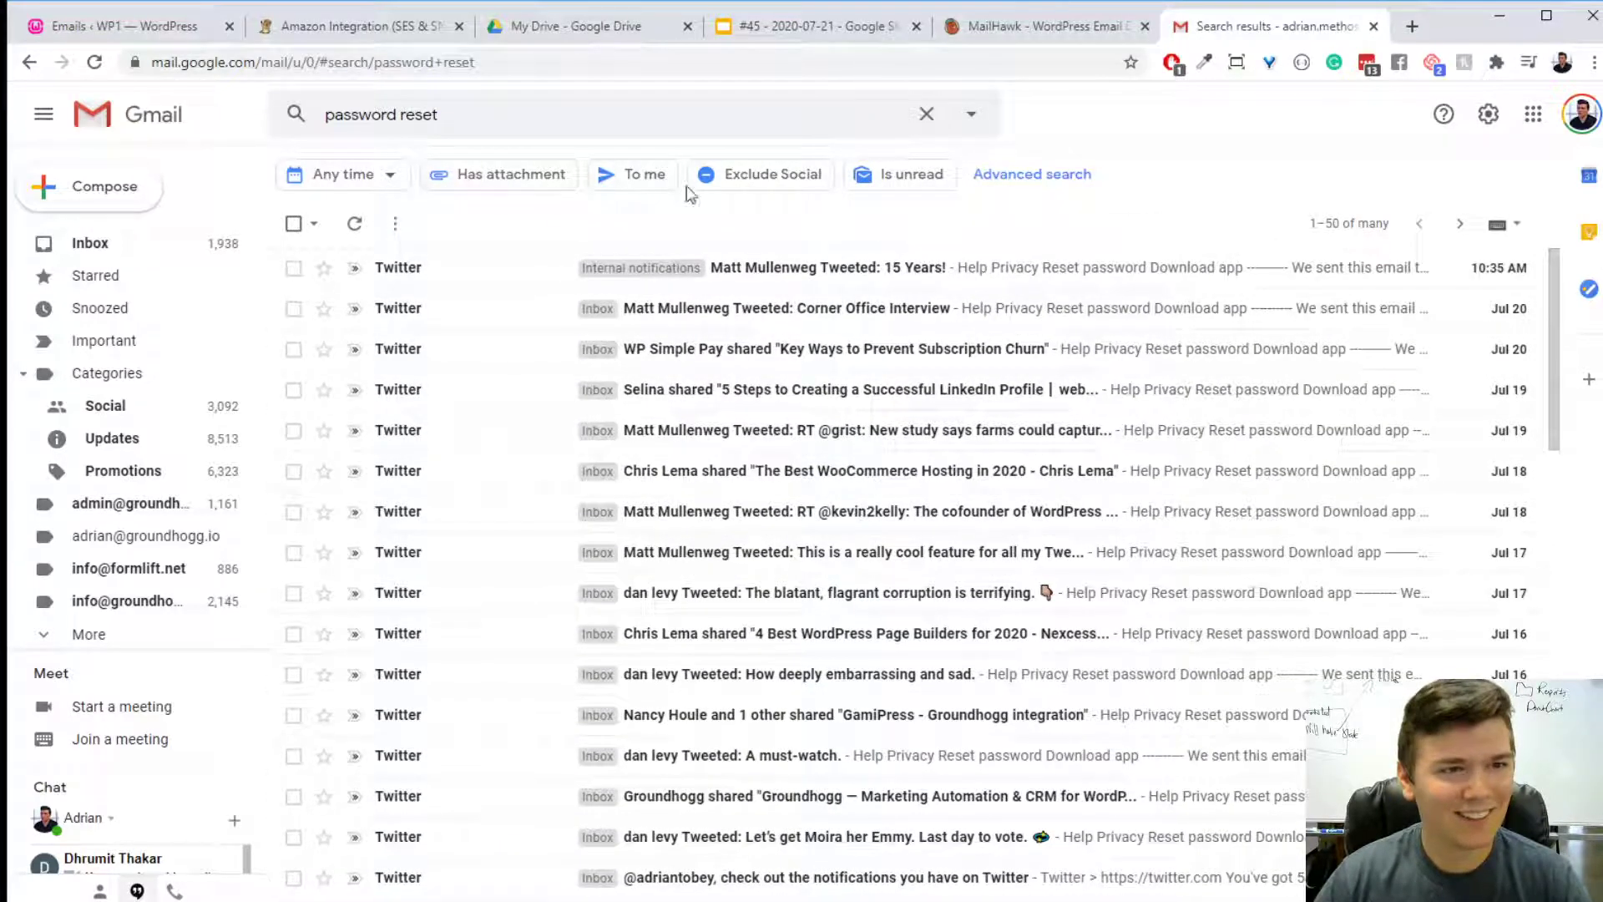
- Limit the password reset search to messages sent to me and scan the filtered list
{"action": "left_click", "coordinate": [648, 185]}
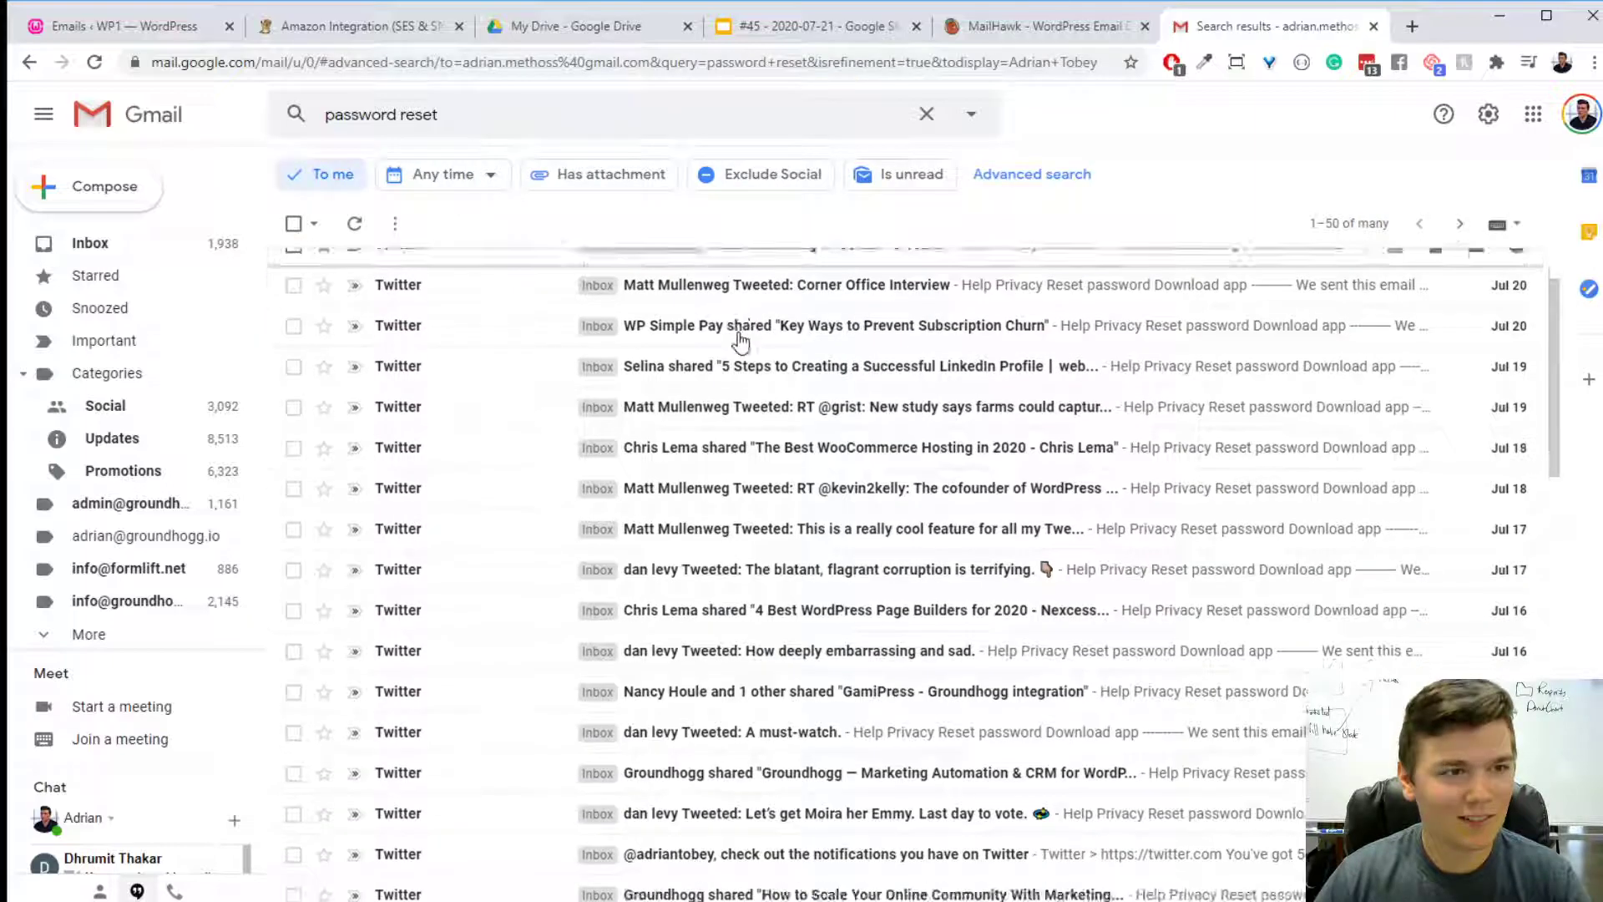
{"action": "scroll", "coordinate": [739, 343], "scroll_direction": "down", "scroll_amount": 15}
{"action": "scroll", "coordinate": [742, 341], "scroll_direction": "up", "scroll_amount": 5}
{"action": "scroll", "coordinate": [744, 339], "scroll_direction": "up", "scroll_amount": 10}
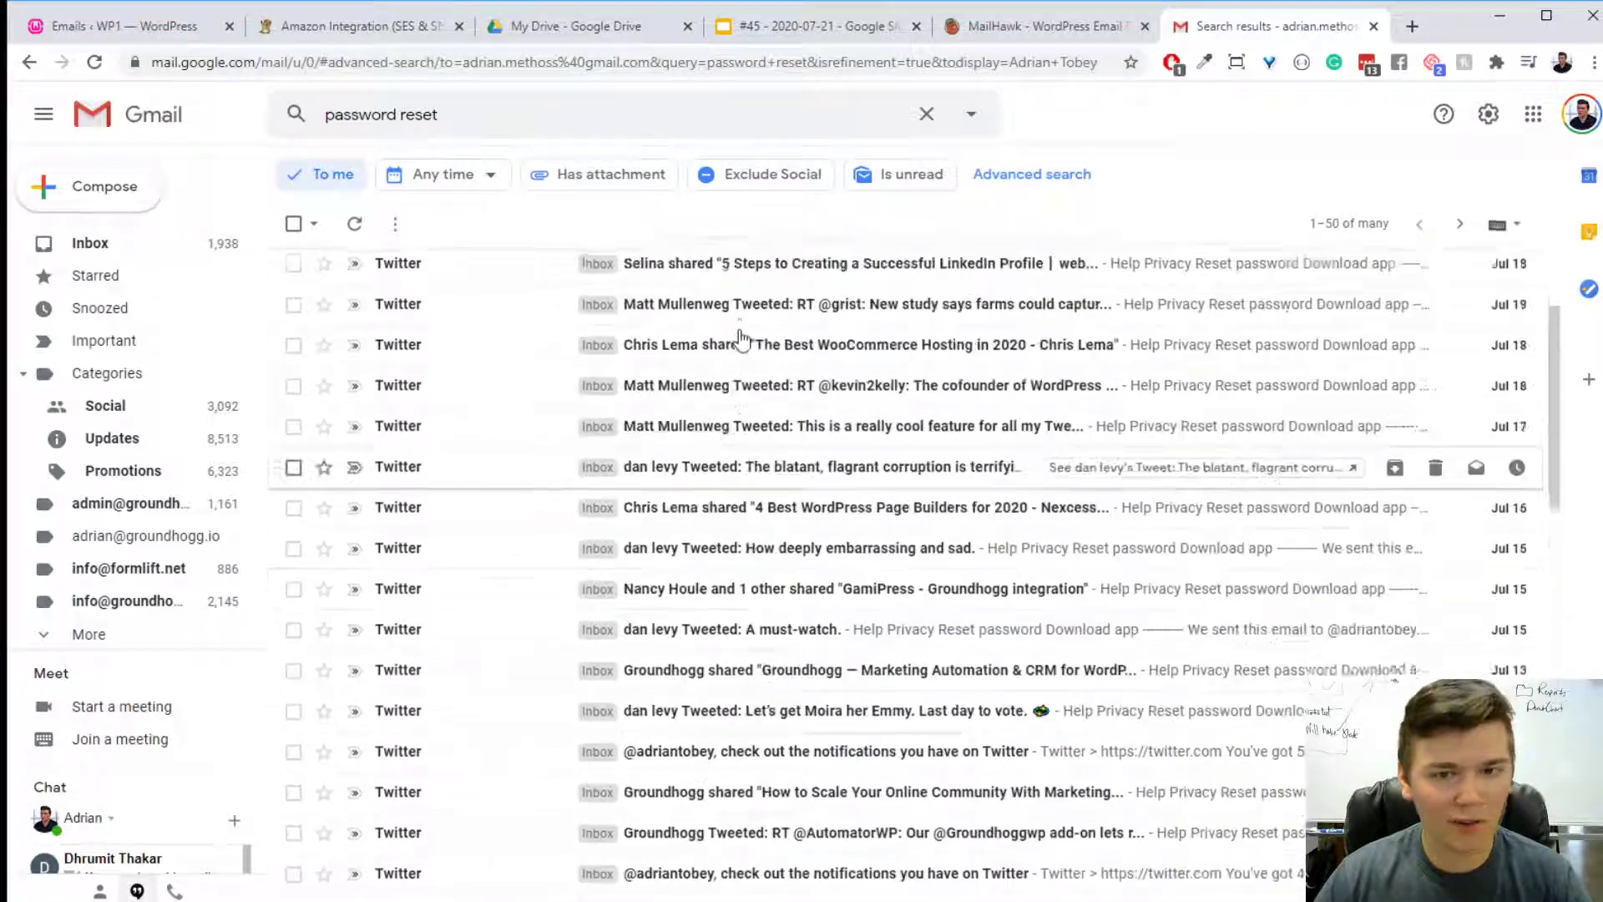
- Open the Twitter email about WP Simple Pay's "Key Ways to Prevent Subscription Churn", examine it and return to the search results
{"action": "left_click", "coordinate": [701, 428]}
{"action": "scroll", "coordinate": [1085, 451], "scroll_direction": "down", "scroll_amount": 15}
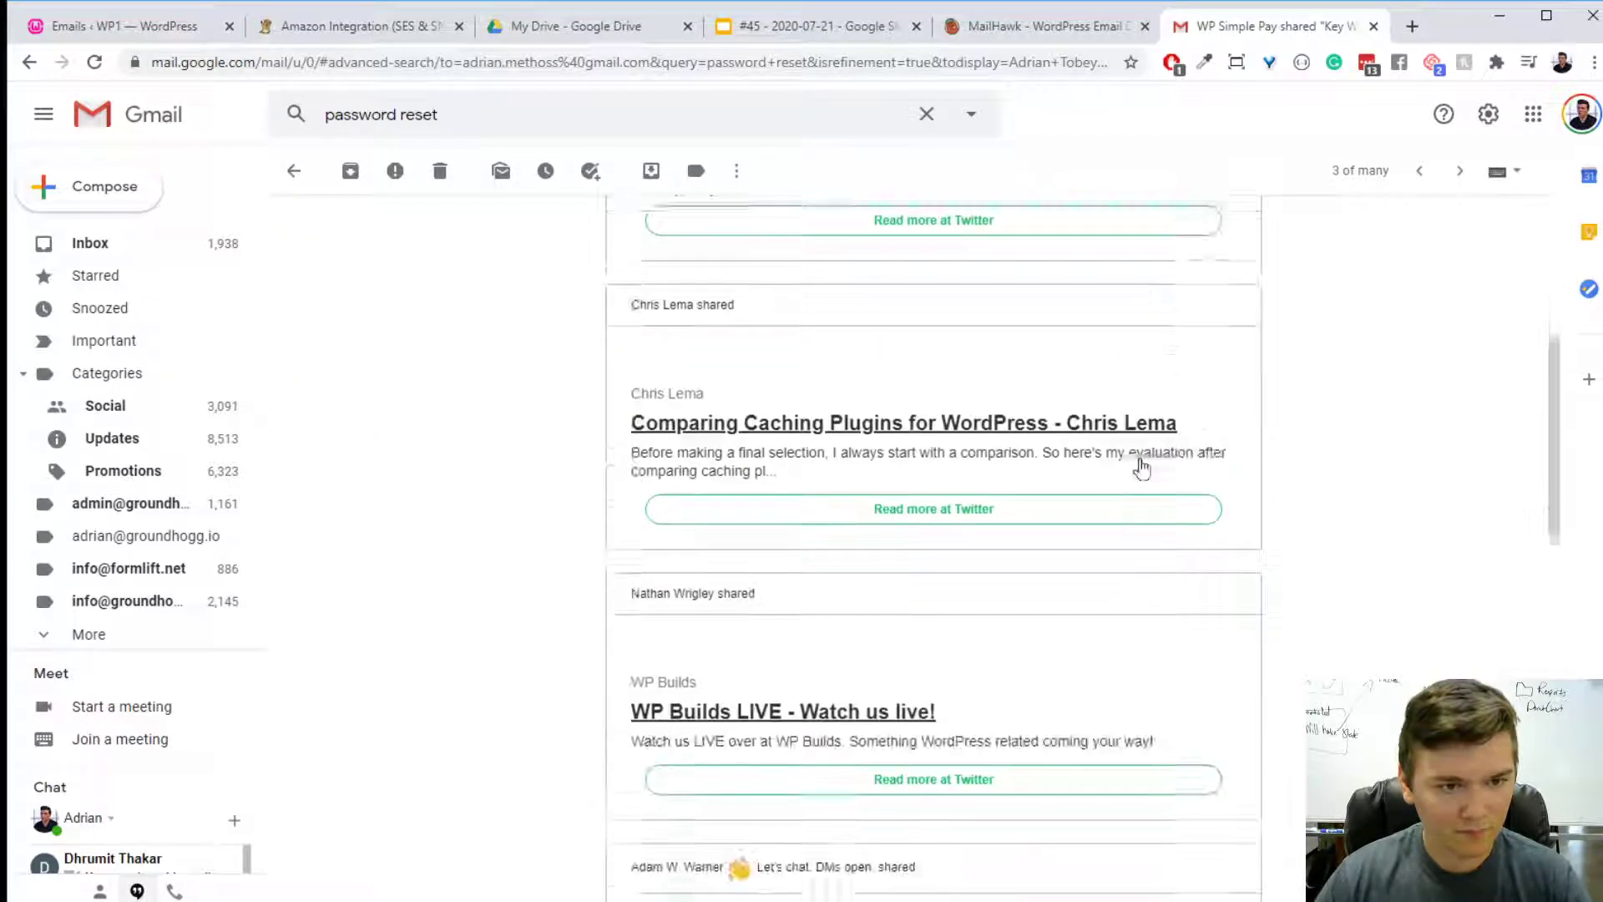
{"action": "scroll", "coordinate": [1169, 468], "scroll_direction": "up", "scroll_amount": 8}
{"action": "scroll", "coordinate": [1253, 498], "scroll_direction": "up", "scroll_amount": 8}
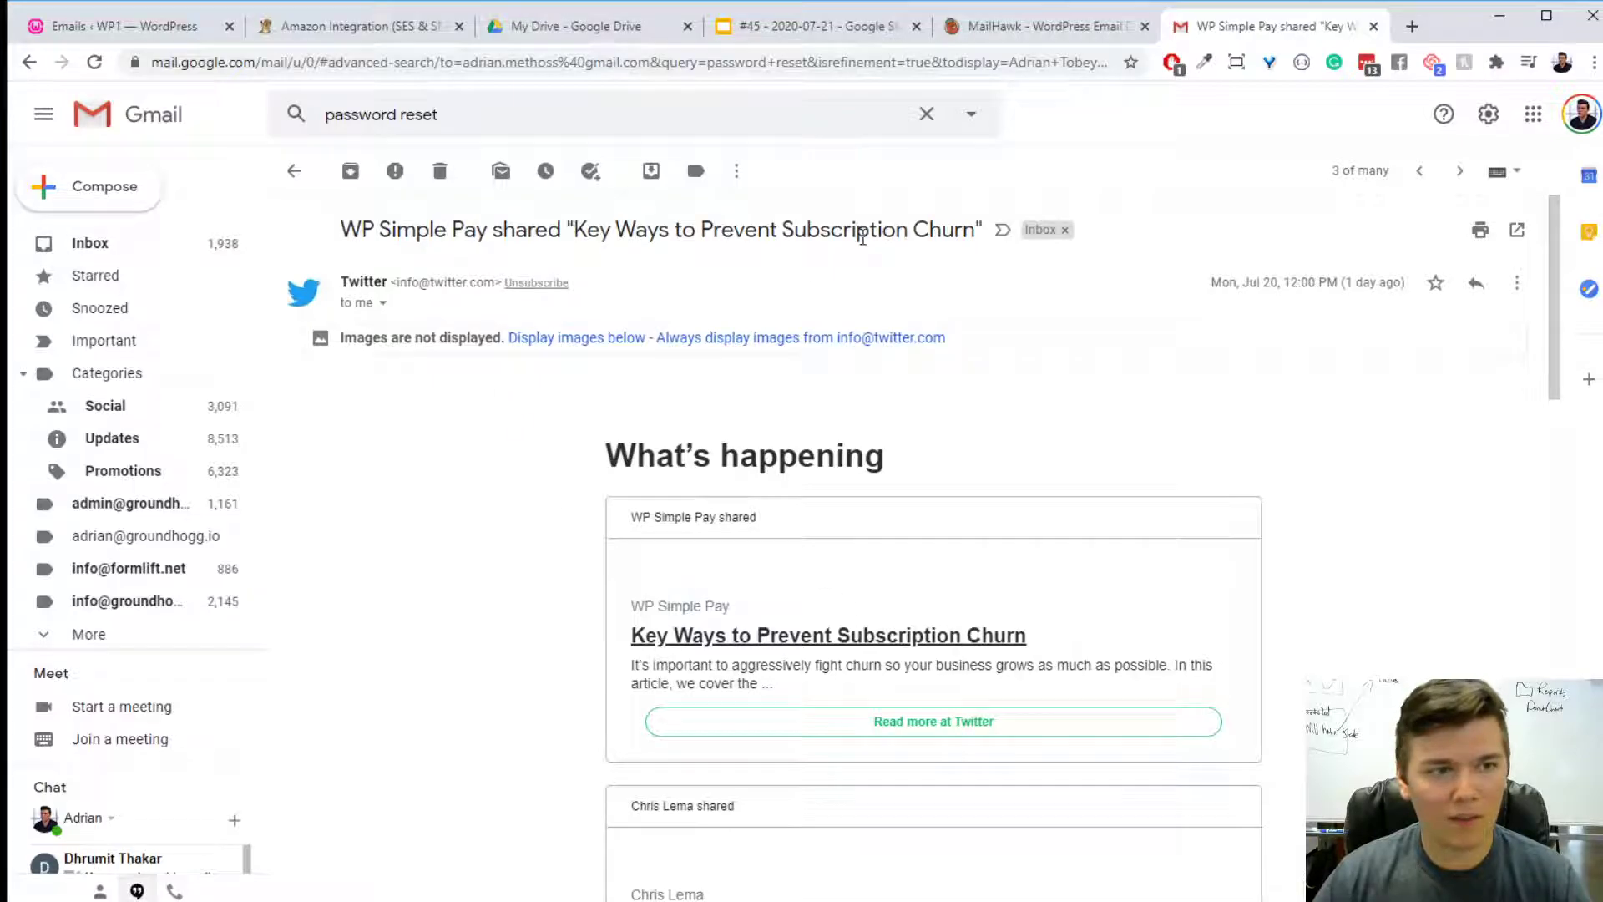
{"action": "left_click", "coordinate": [294, 170]}
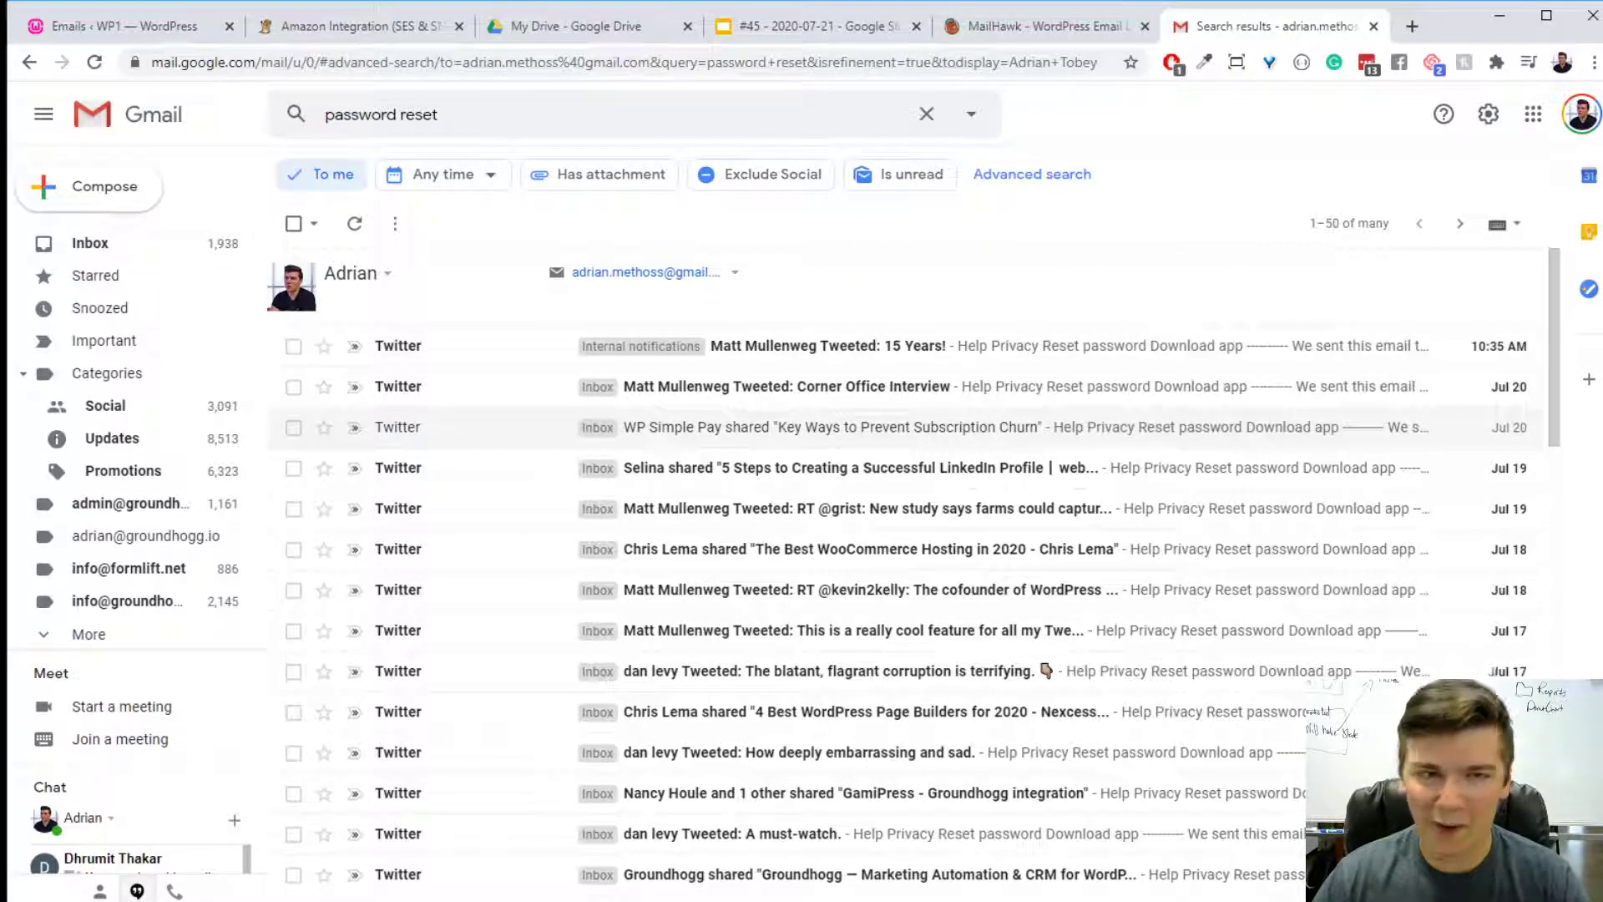
- Return to the WordPress email list, edit "Download Now: My Awesome eBook!" and set its message type to Transactional
{"action": "left_click", "coordinate": [961, 26]}
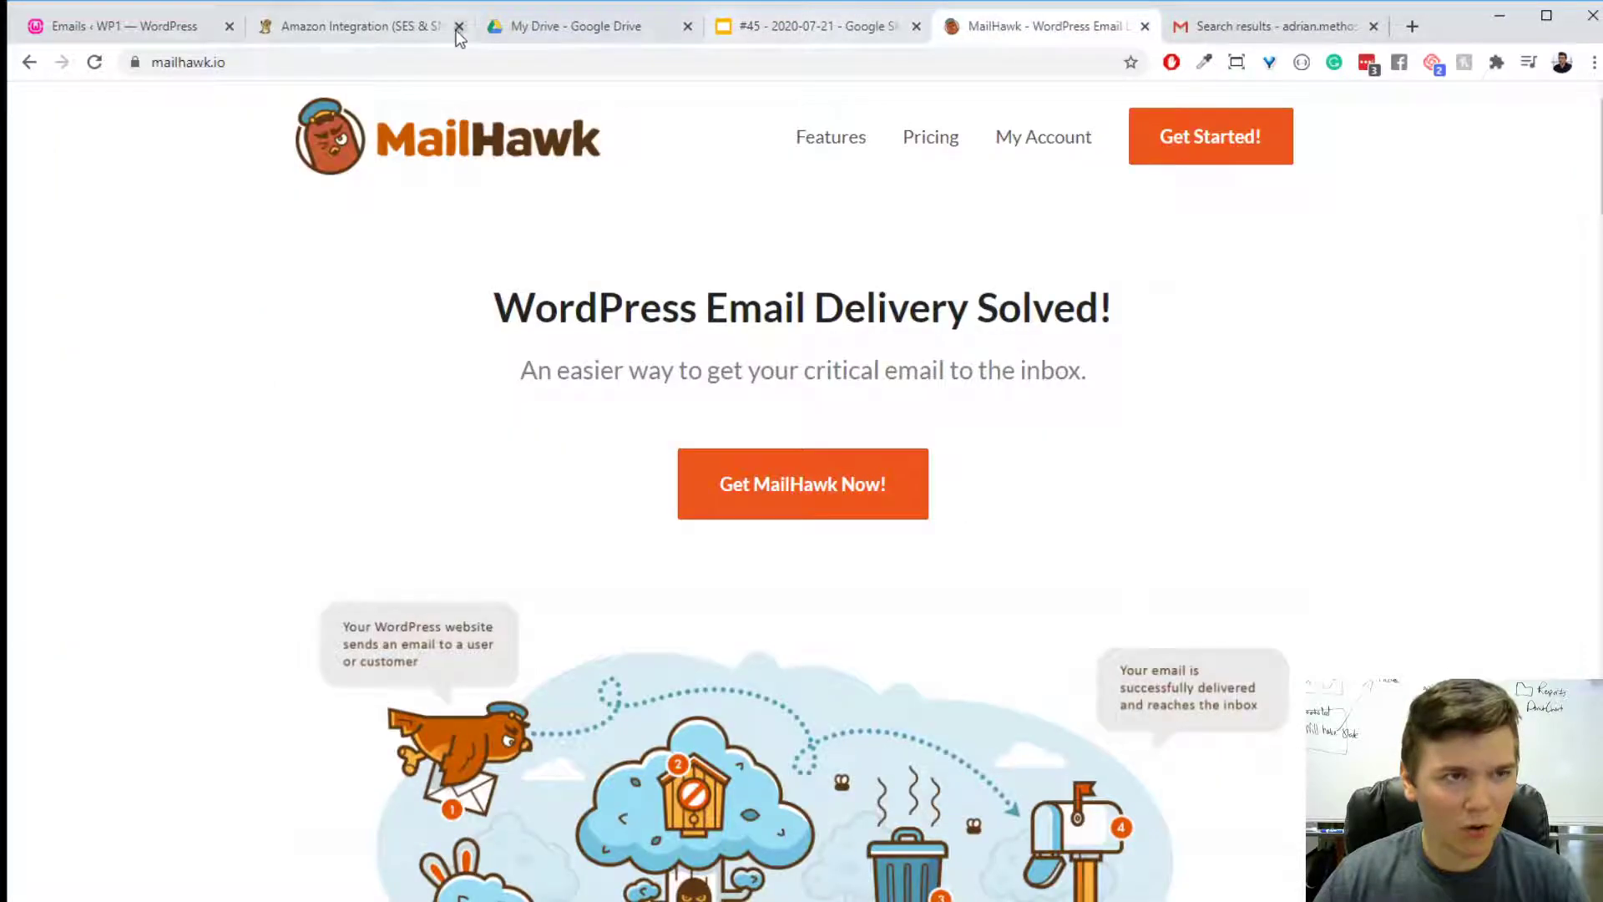
{"action": "left_click", "coordinate": [393, 26]}
{"action": "left_click", "coordinate": [130, 27]}
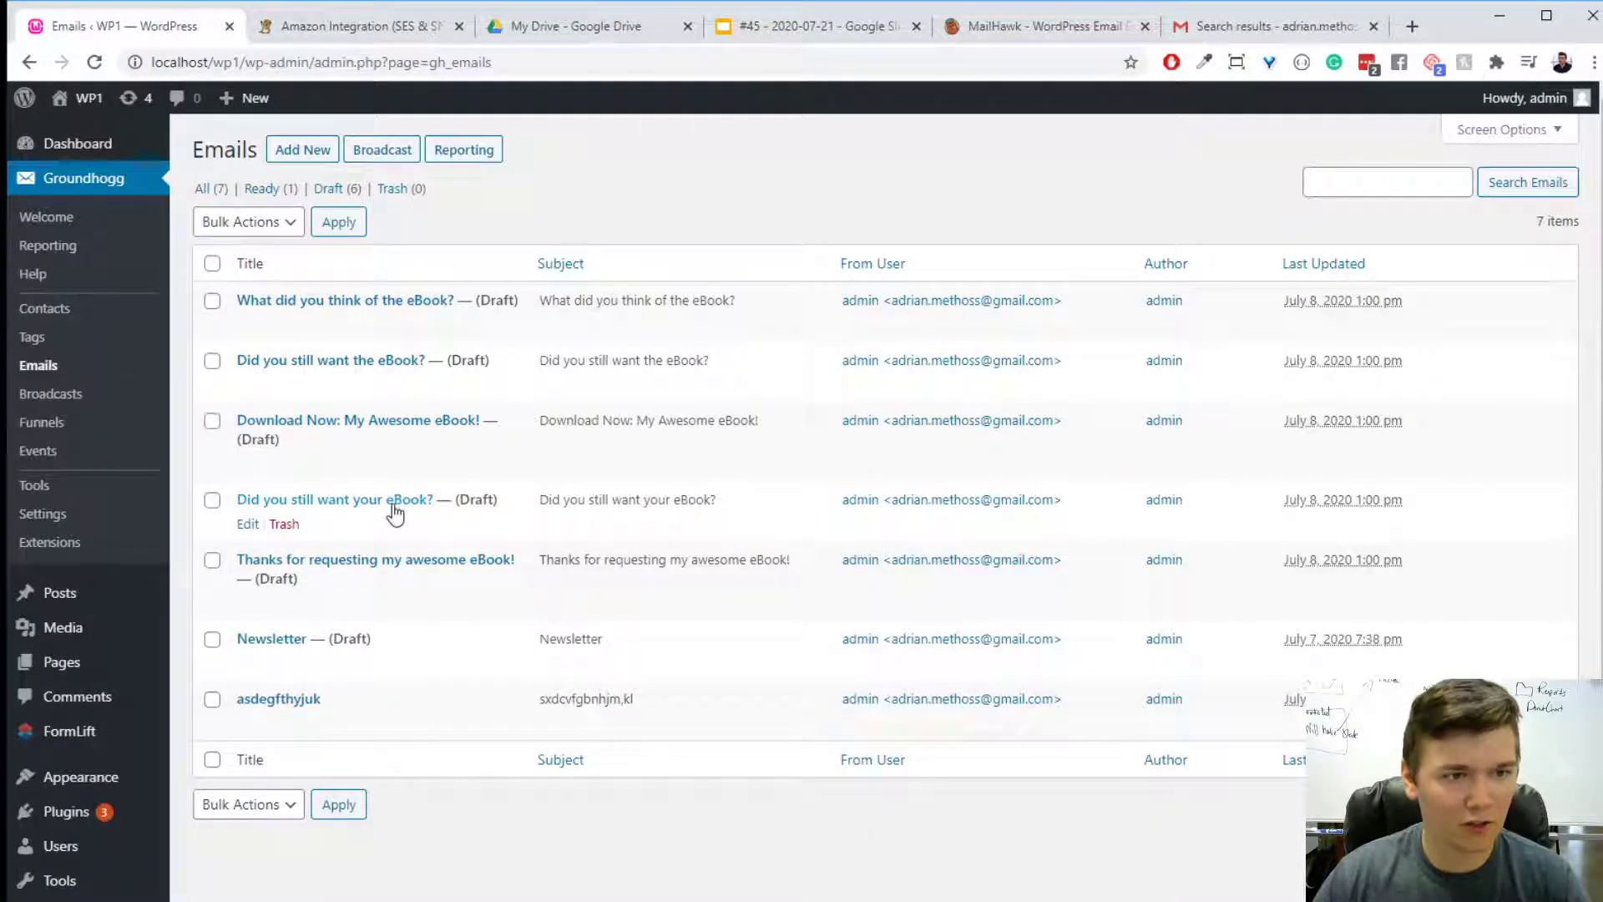
{"action": "left_click", "coordinate": [372, 423]}
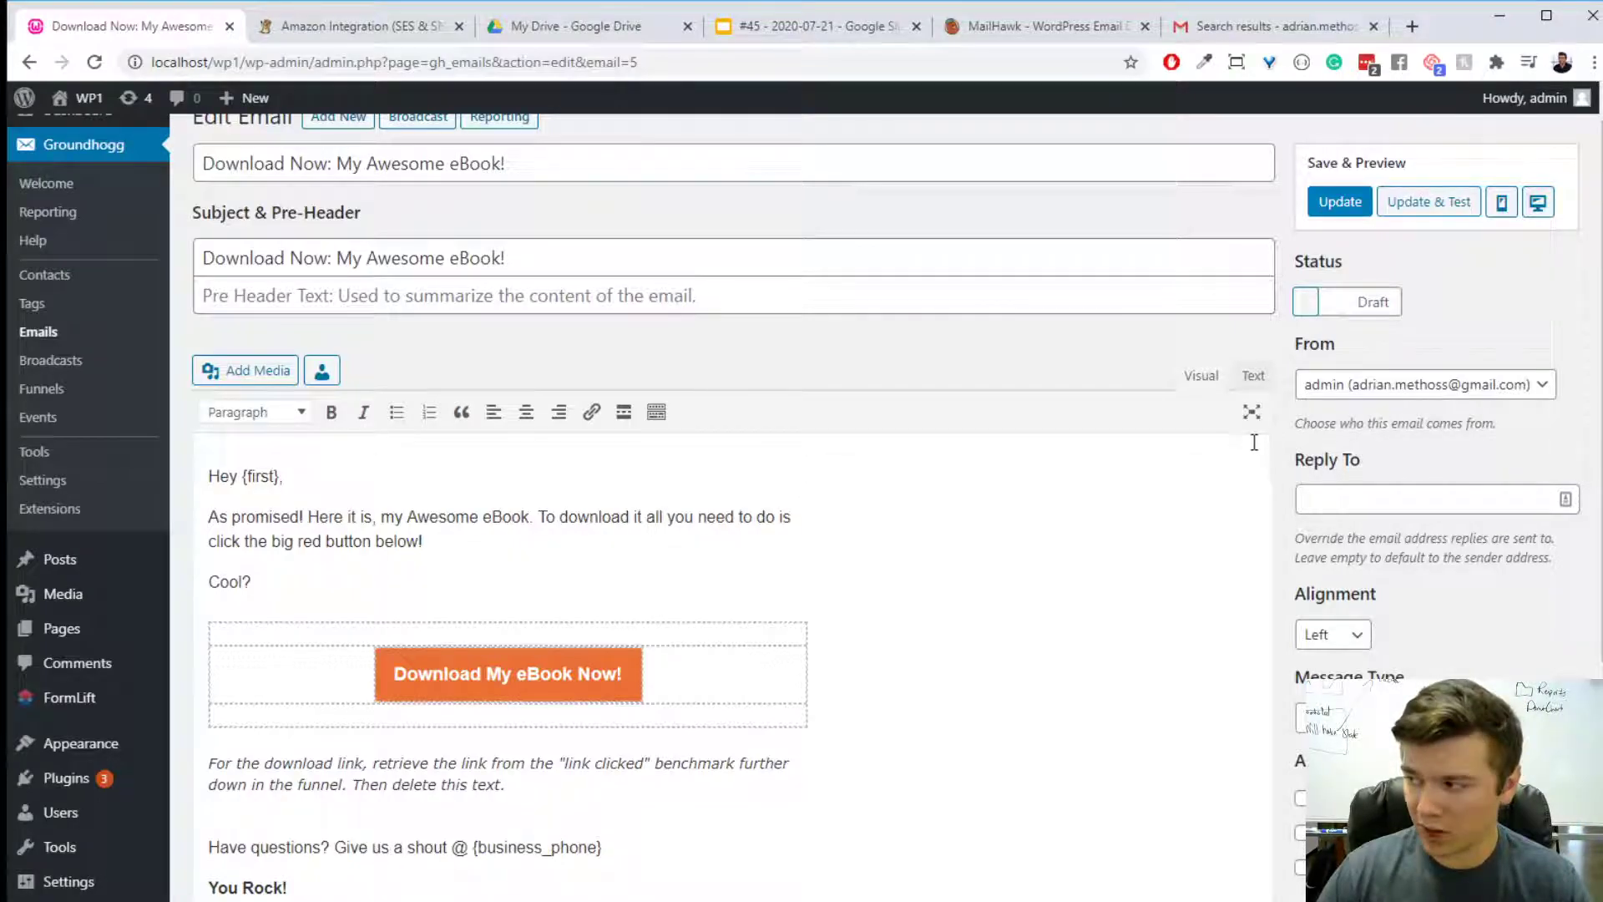
{"action": "scroll", "coordinate": [1403, 501], "scroll_direction": "down", "scroll_amount": 2}
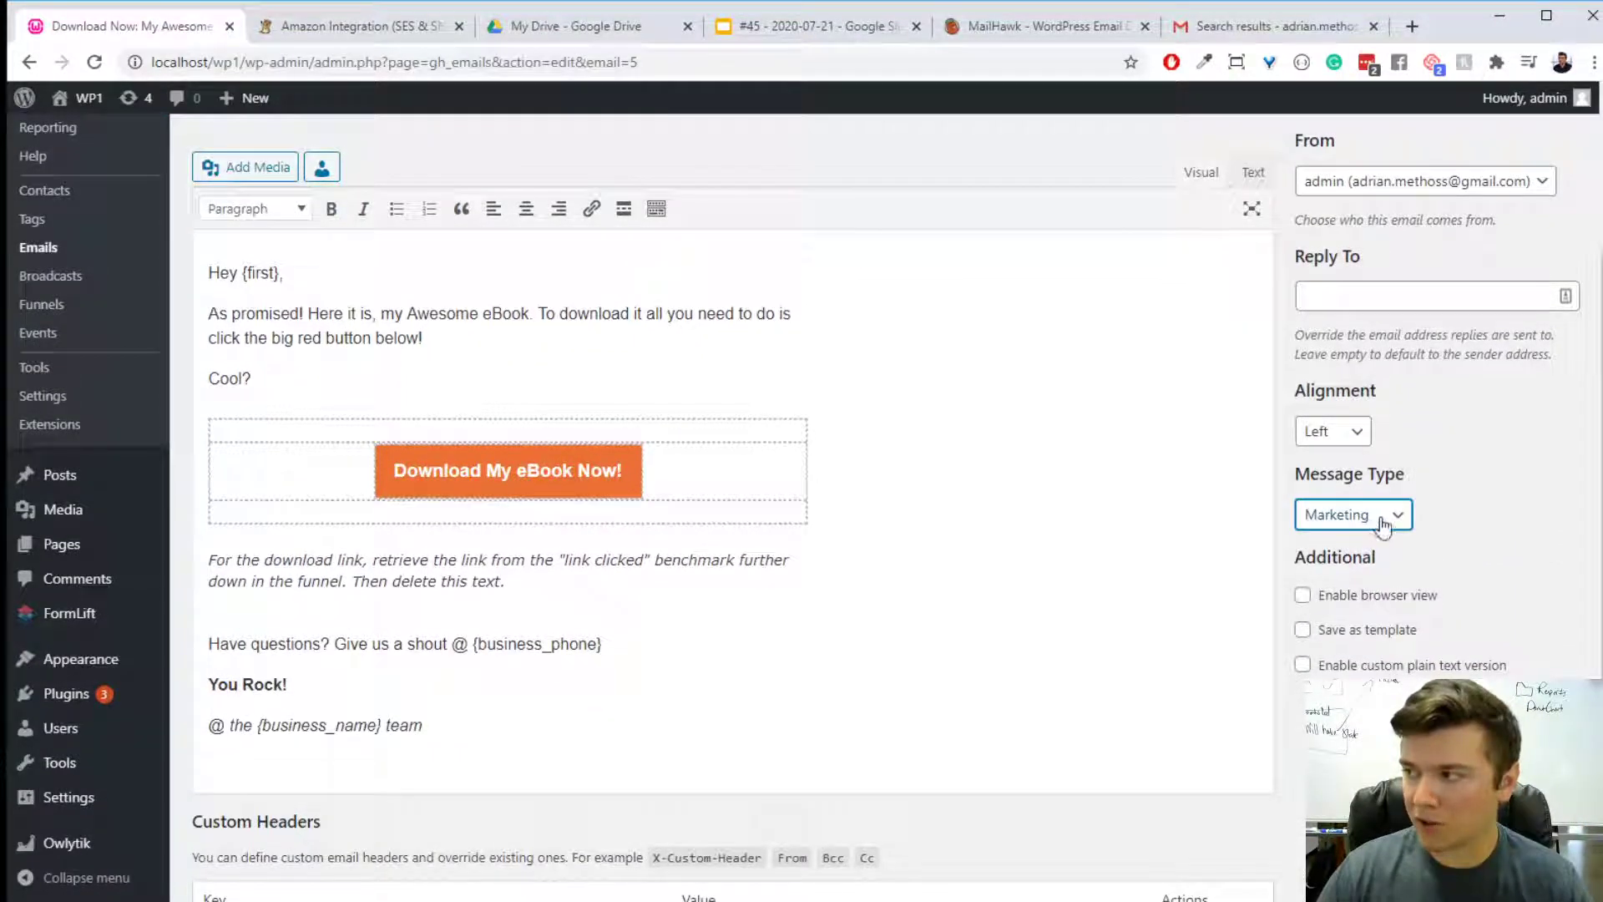
{"action": "left_click", "coordinate": [1393, 513]}
{"action": "left_click", "coordinate": [1388, 555]}
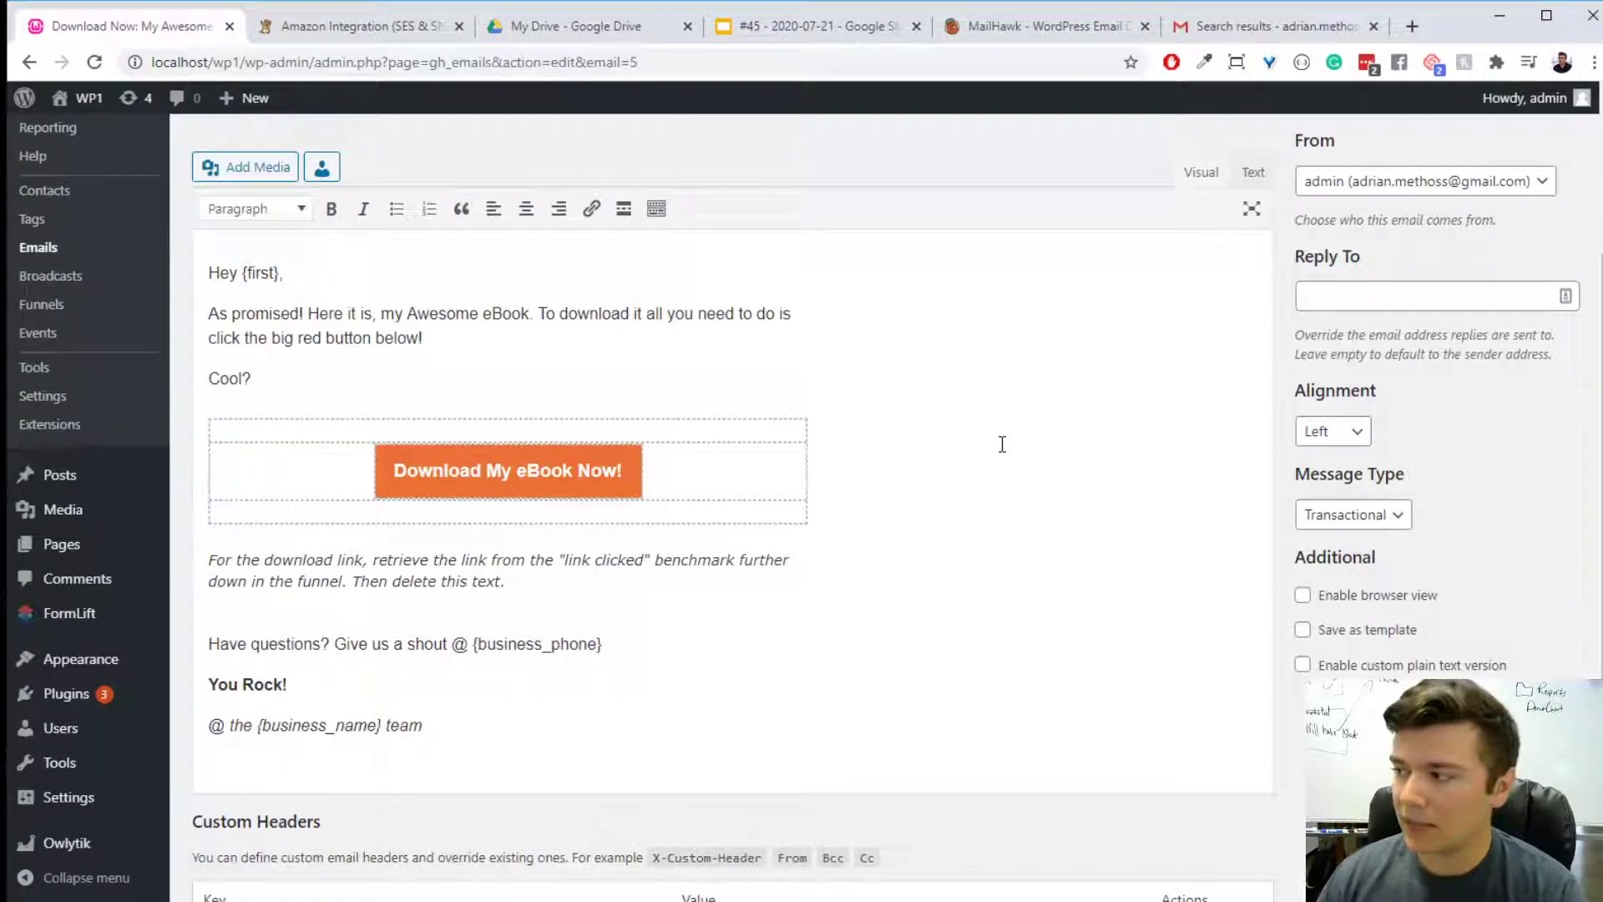
- Switch the eBook email's message type to Marketing and back to Transactional
{"action": "left_click", "coordinate": [1386, 517]}
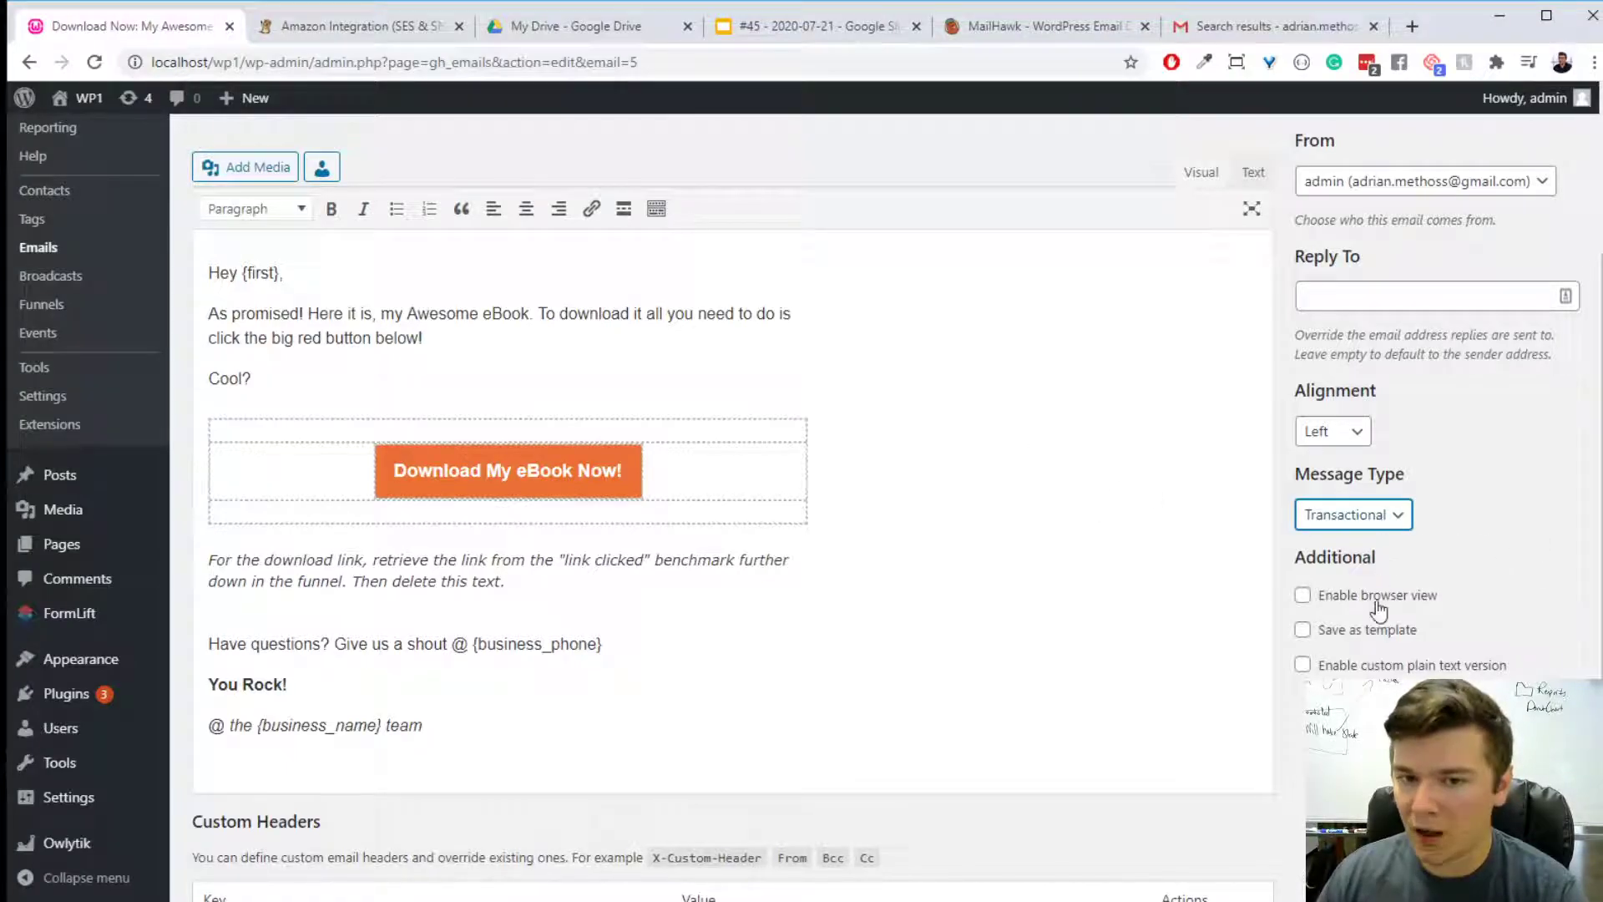
{"action": "left_click", "coordinate": [1341, 518]}
{"action": "left_click", "coordinate": [1365, 546]}
{"action": "left_click", "coordinate": [1446, 551]}
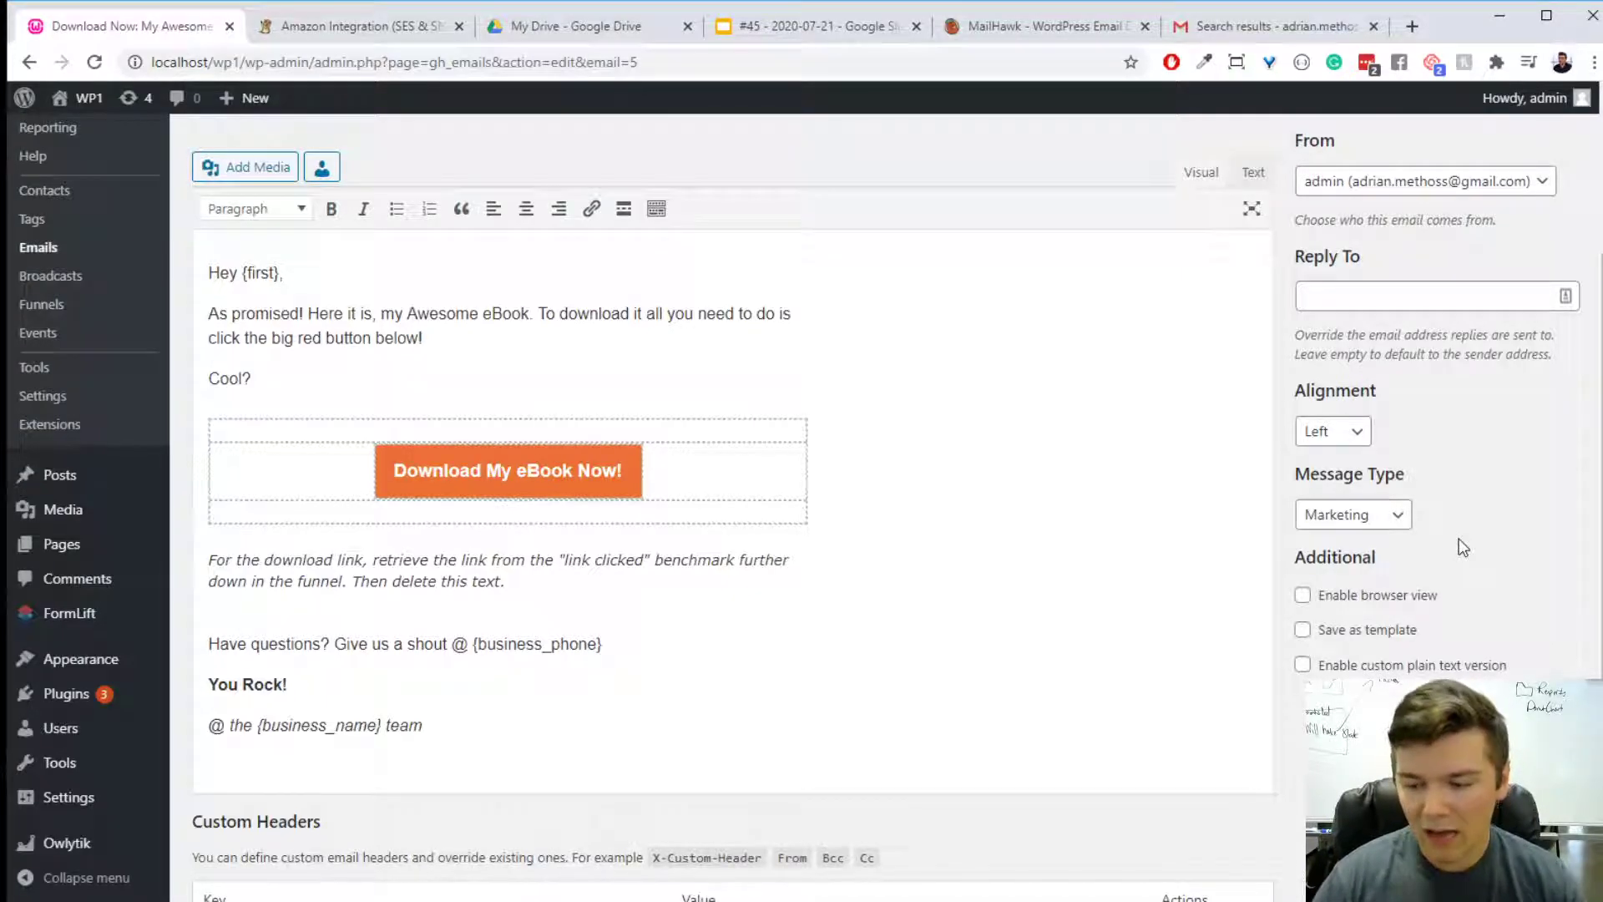
{"action": "left_click", "coordinate": [1401, 516]}
{"action": "left_click", "coordinate": [1391, 554]}
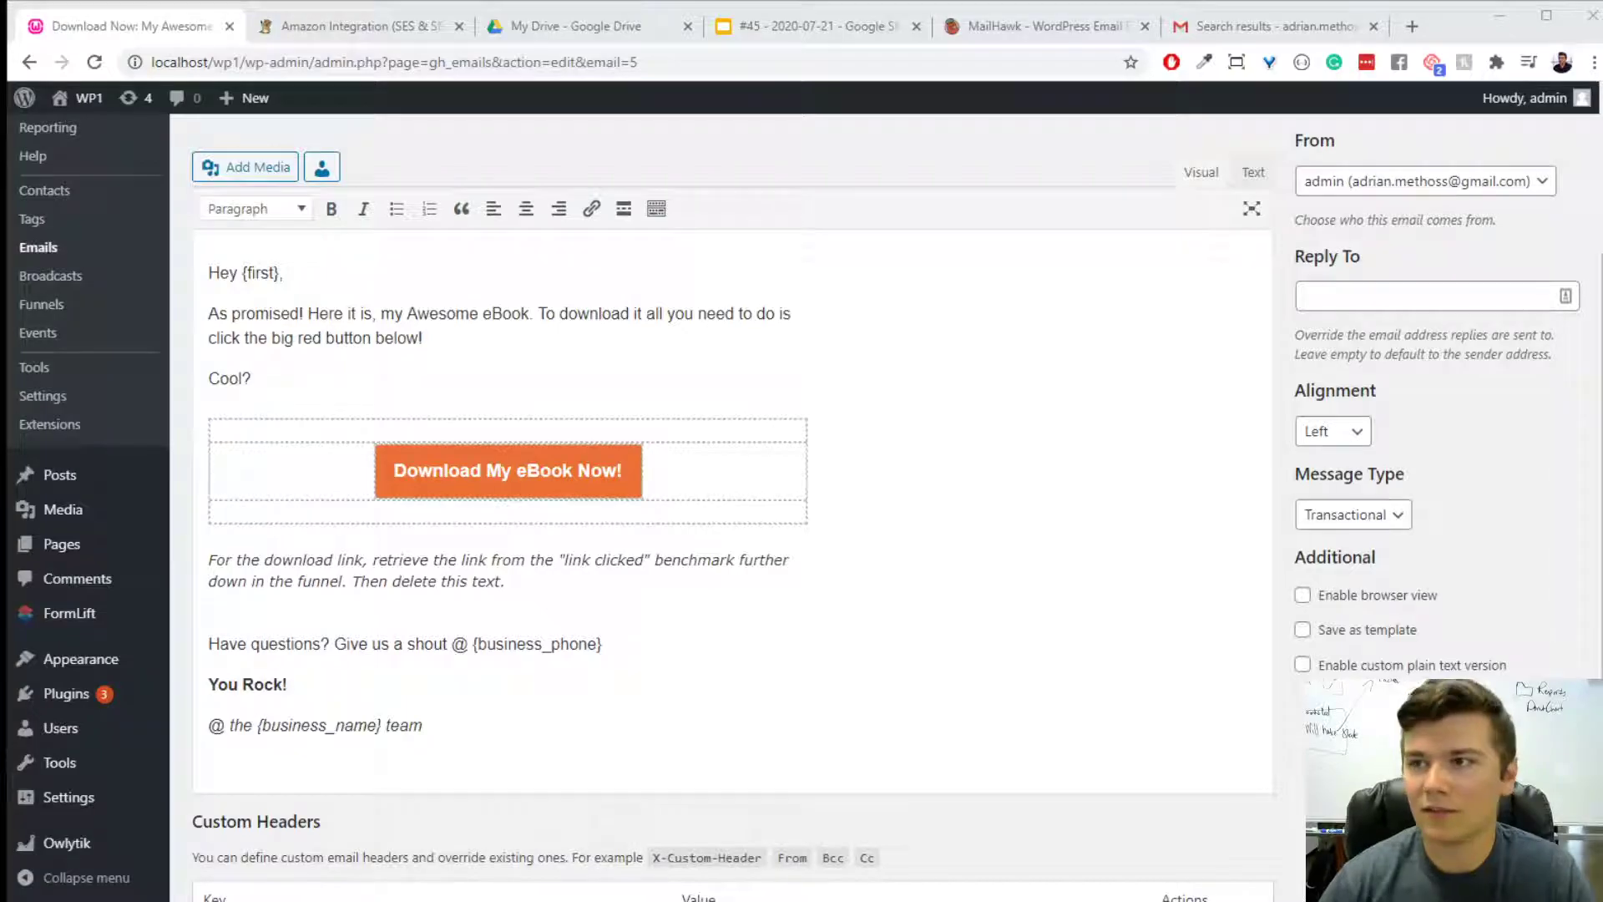
- Open the SignalWire website in a new tab and review its homepage, including the cloud products and pricing sections
{"action": "left_click_drag", "start_coordinate": [1189, 183], "coordinate": [1155, 62]}
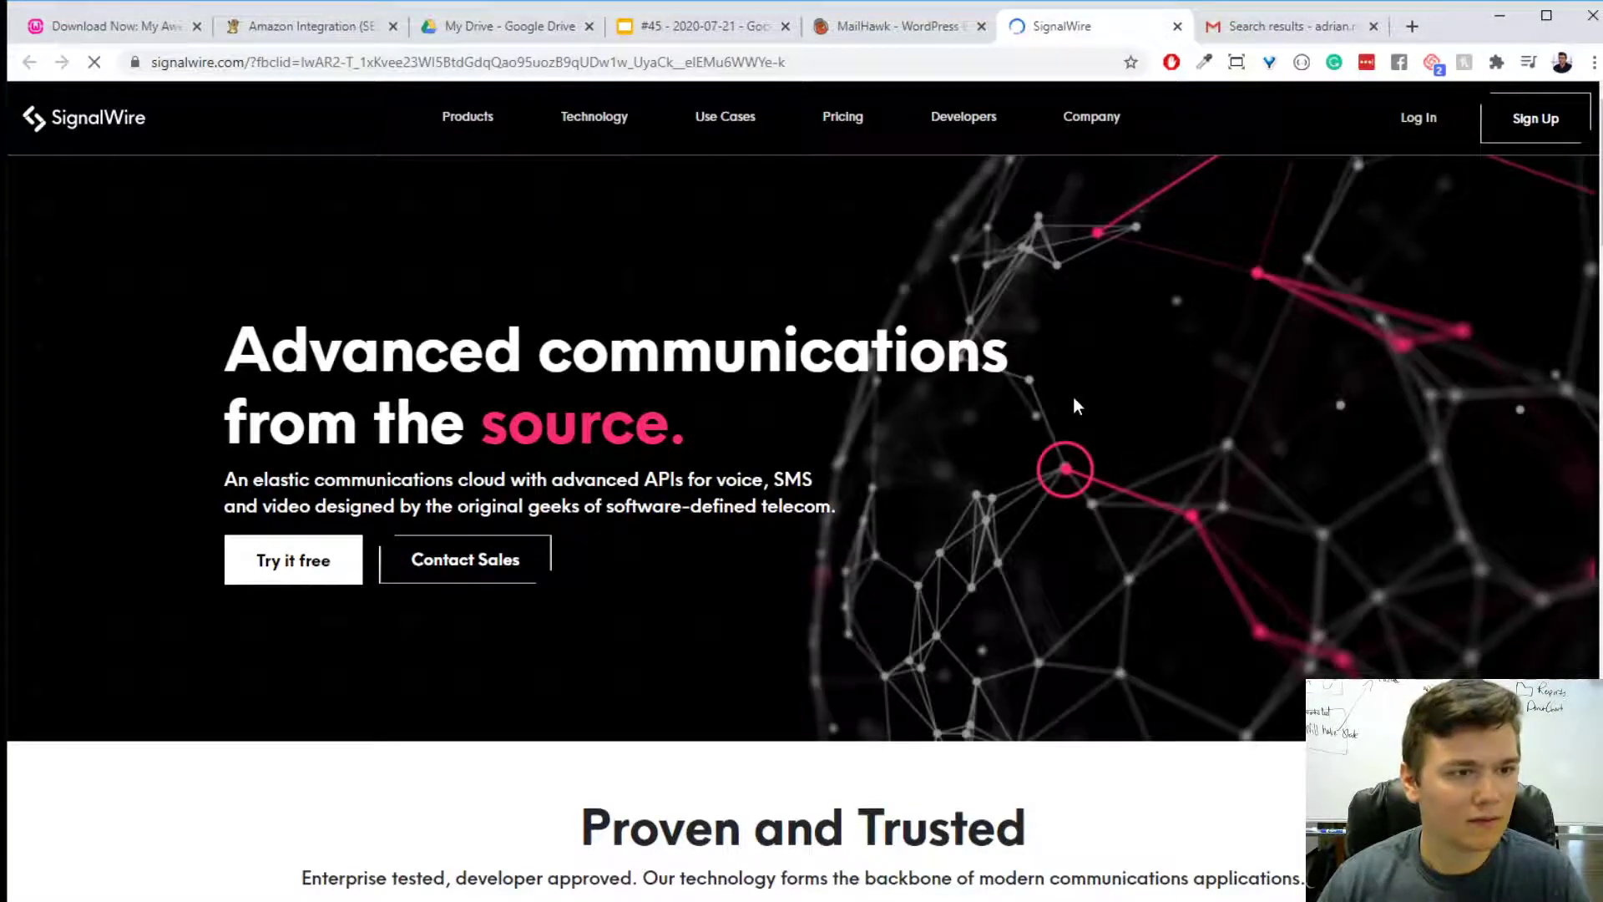
{"action": "scroll", "coordinate": [1074, 401], "scroll_direction": "down", "scroll_amount": 10}
{"action": "scroll", "coordinate": [1070, 396], "scroll_direction": "down", "scroll_amount": 10}
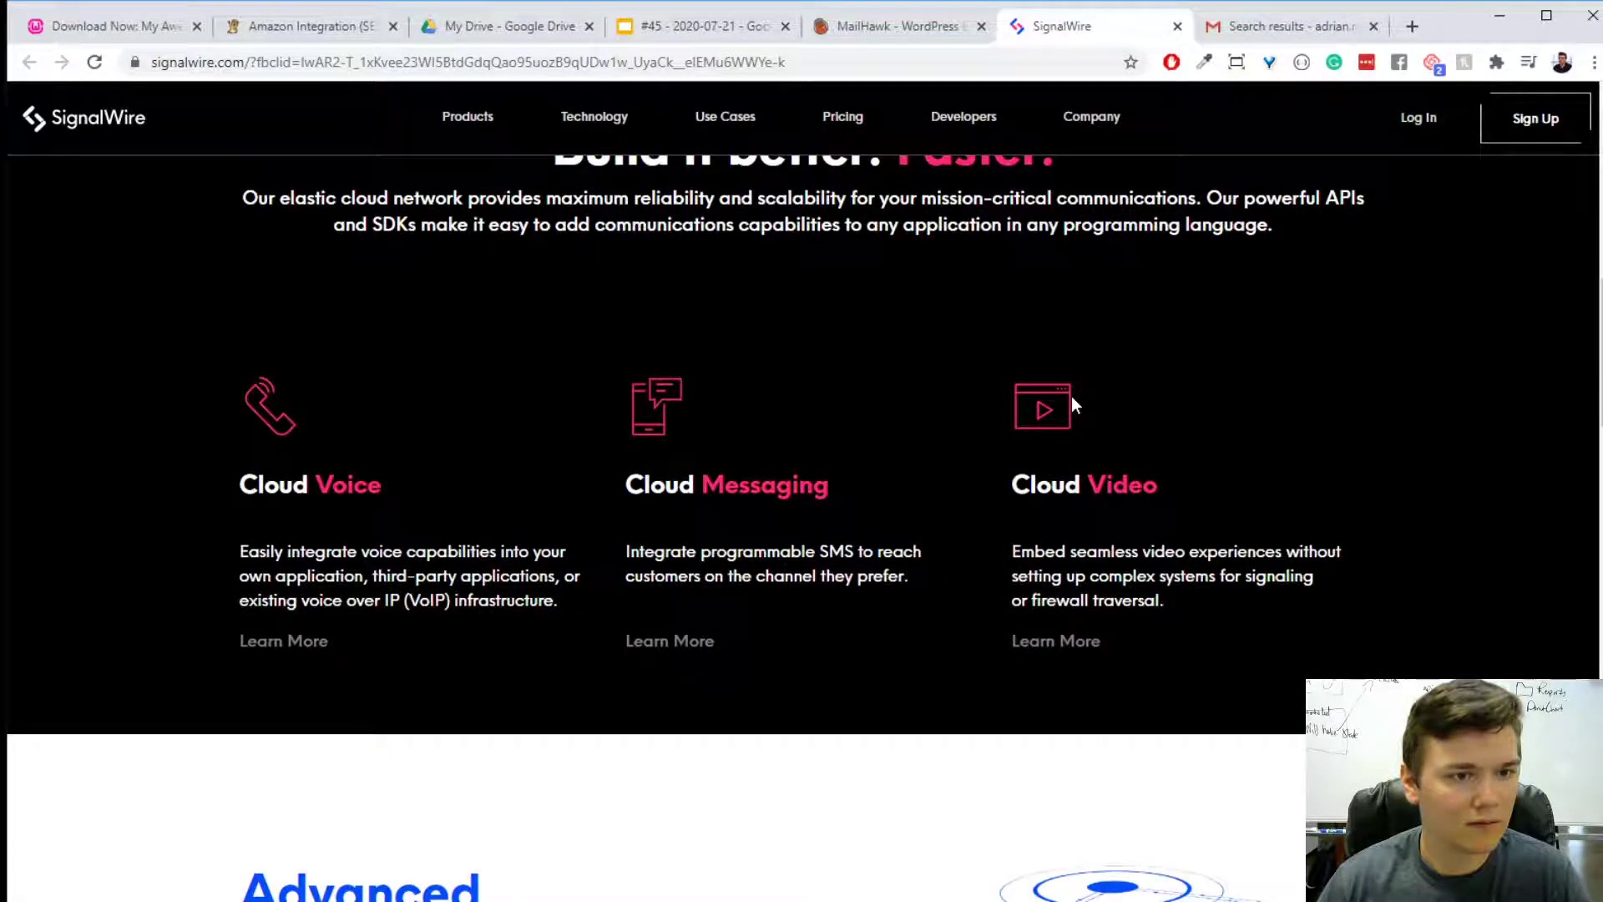
{"action": "scroll", "coordinate": [1070, 396], "scroll_direction": "down", "scroll_amount": 10}
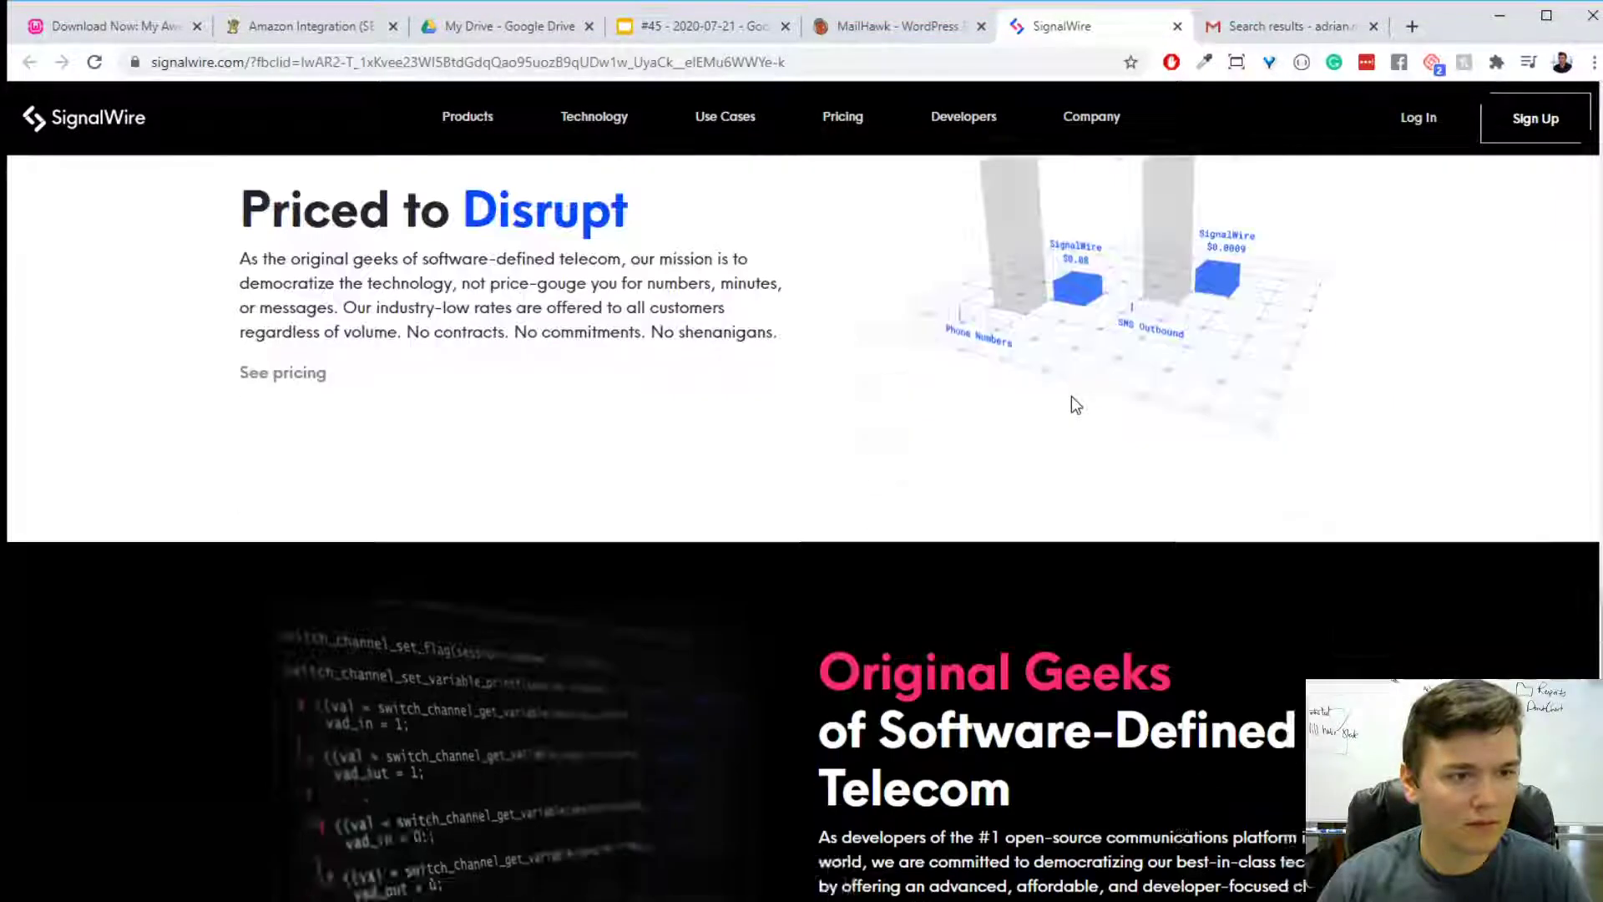
- Review SignalWire's list of products and the homepage sections on trusted customers and Cloud Voice, Messaging and Video
{"action": "scroll", "coordinate": [1471, 502], "scroll_direction": "up", "scroll_amount": 20}
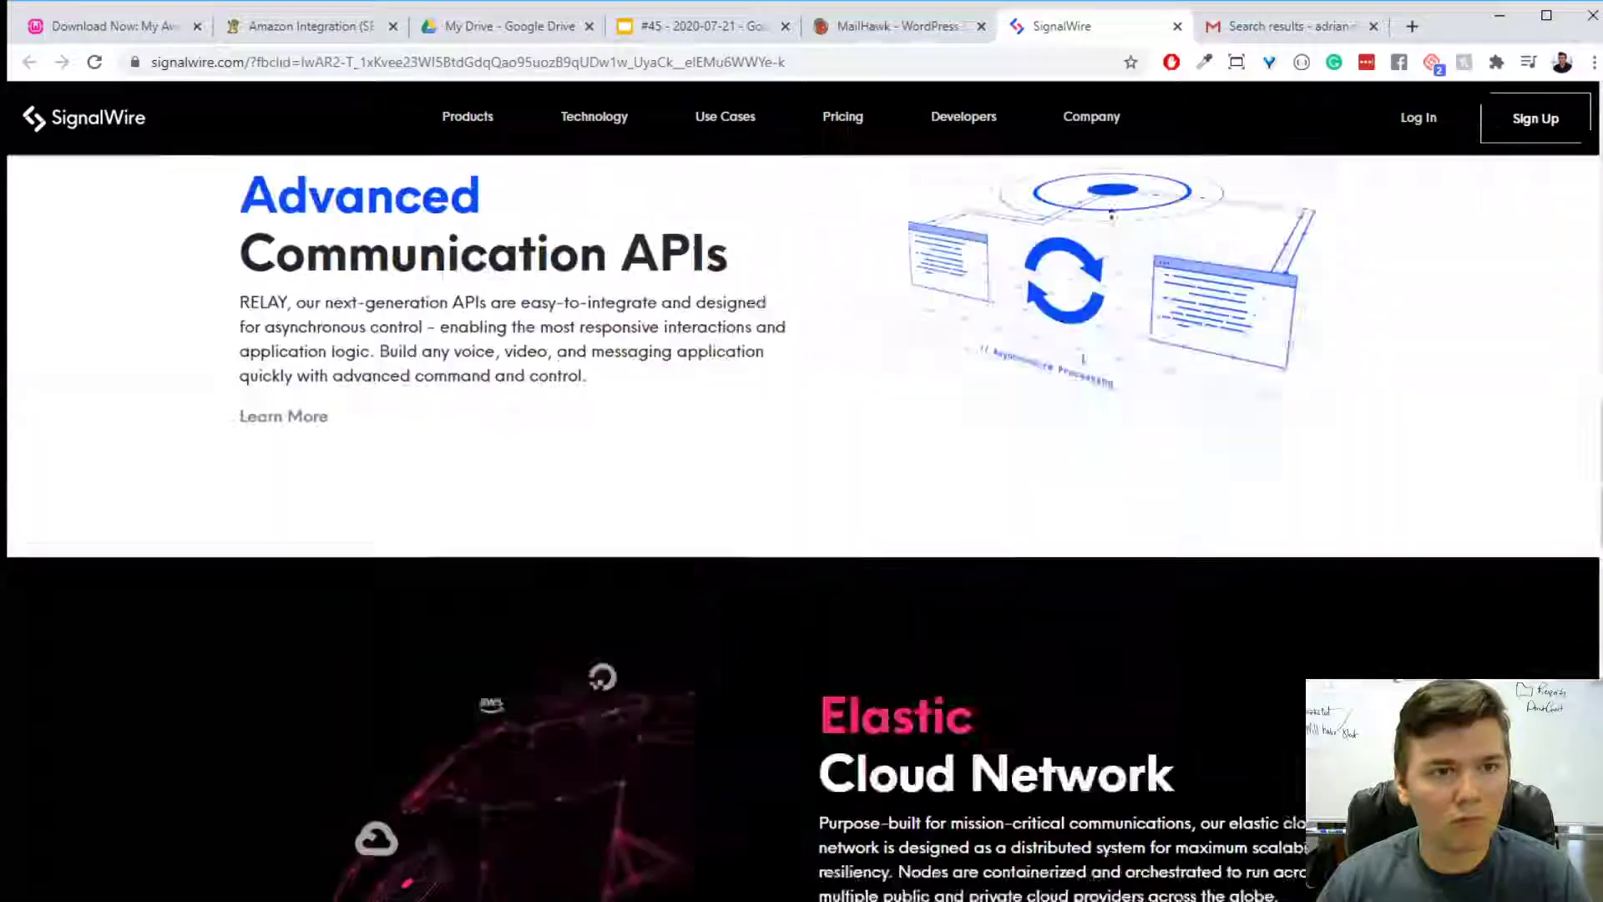
{"action": "left_click", "coordinate": [478, 129]}
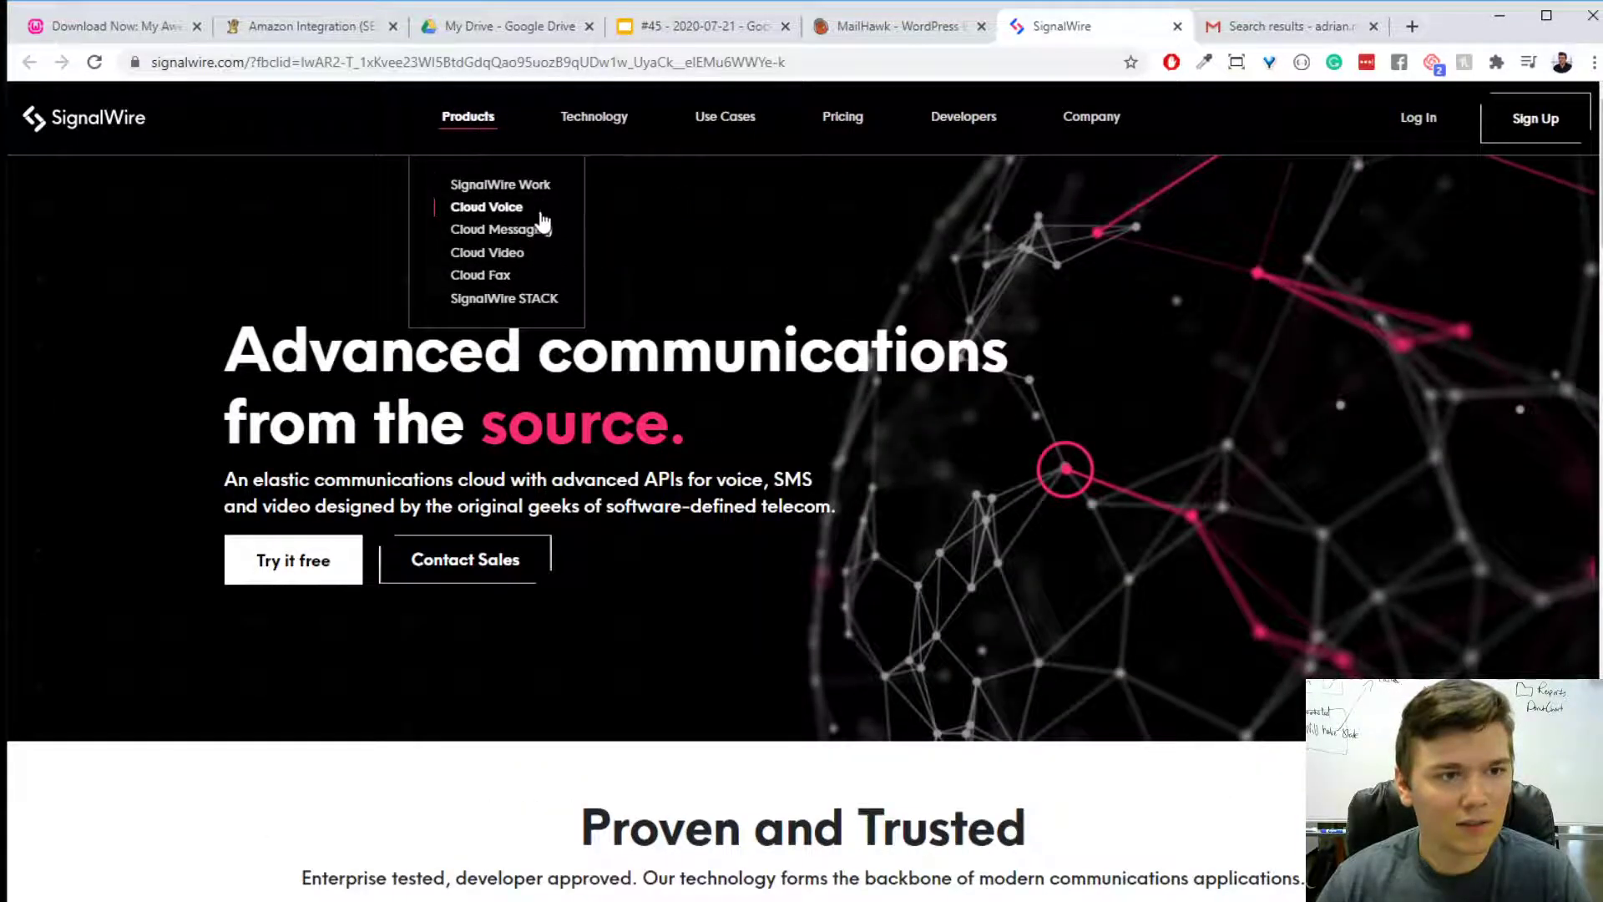
{"action": "scroll", "coordinate": [875, 355], "scroll_direction": "down", "scroll_amount": 1}
{"action": "scroll", "coordinate": [875, 359], "scroll_direction": "down", "scroll_amount": 10}
{"action": "scroll", "coordinate": [874, 359], "scroll_direction": "up", "scroll_amount": 5}
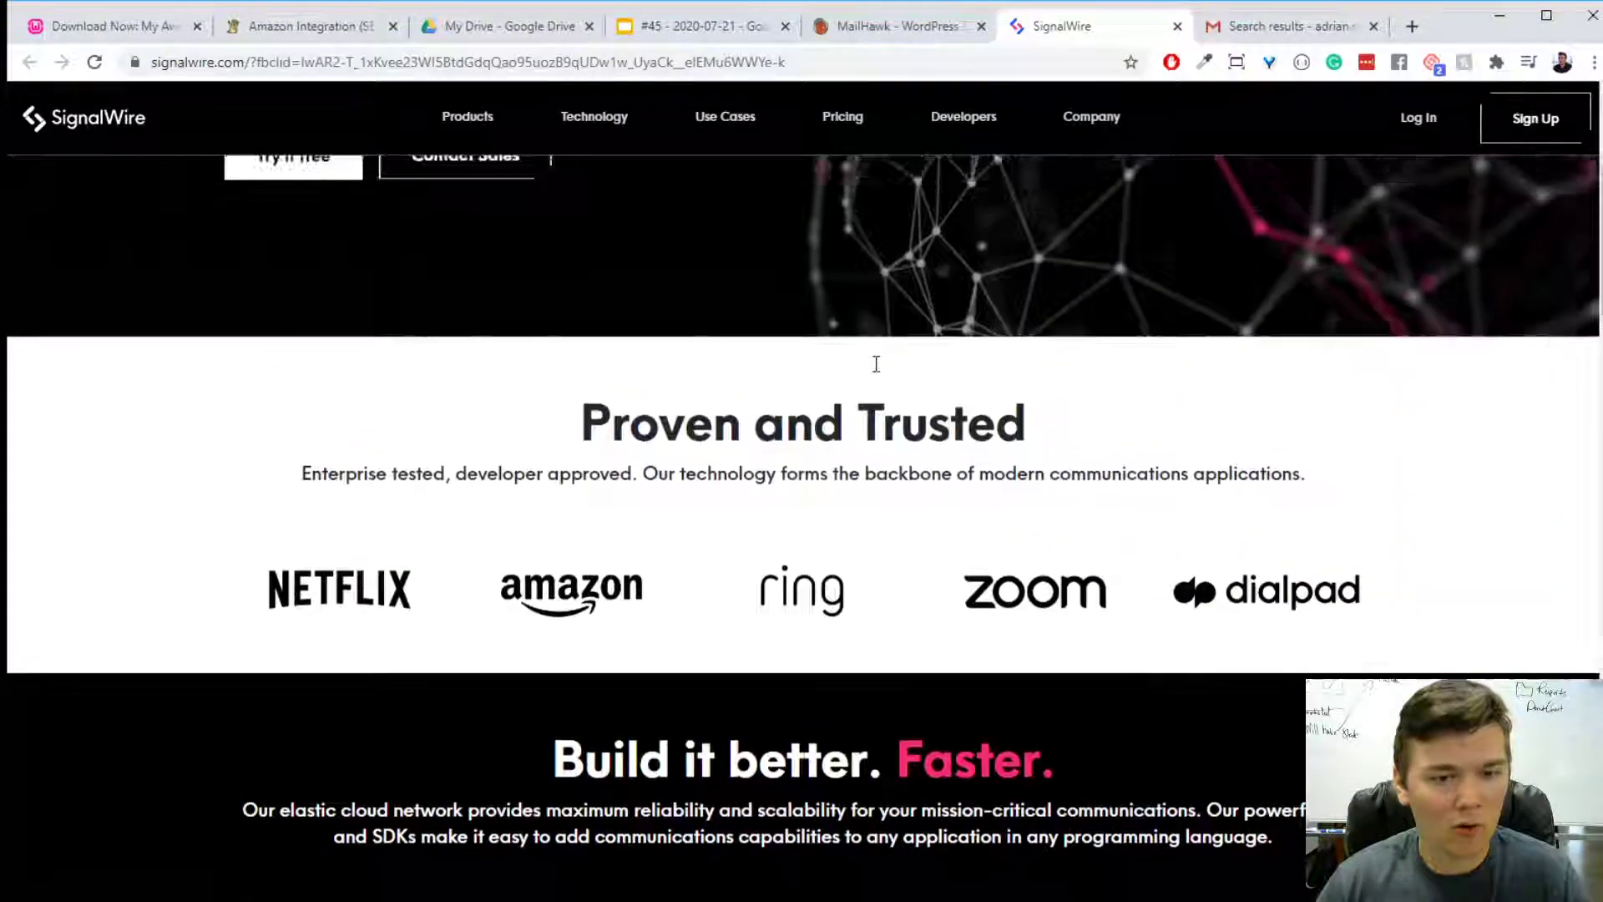
{"action": "scroll", "coordinate": [875, 359], "scroll_direction": "down", "scroll_amount": 10}
{"action": "scroll", "coordinate": [899, 380], "scroll_direction": "up", "scroll_amount": 8}
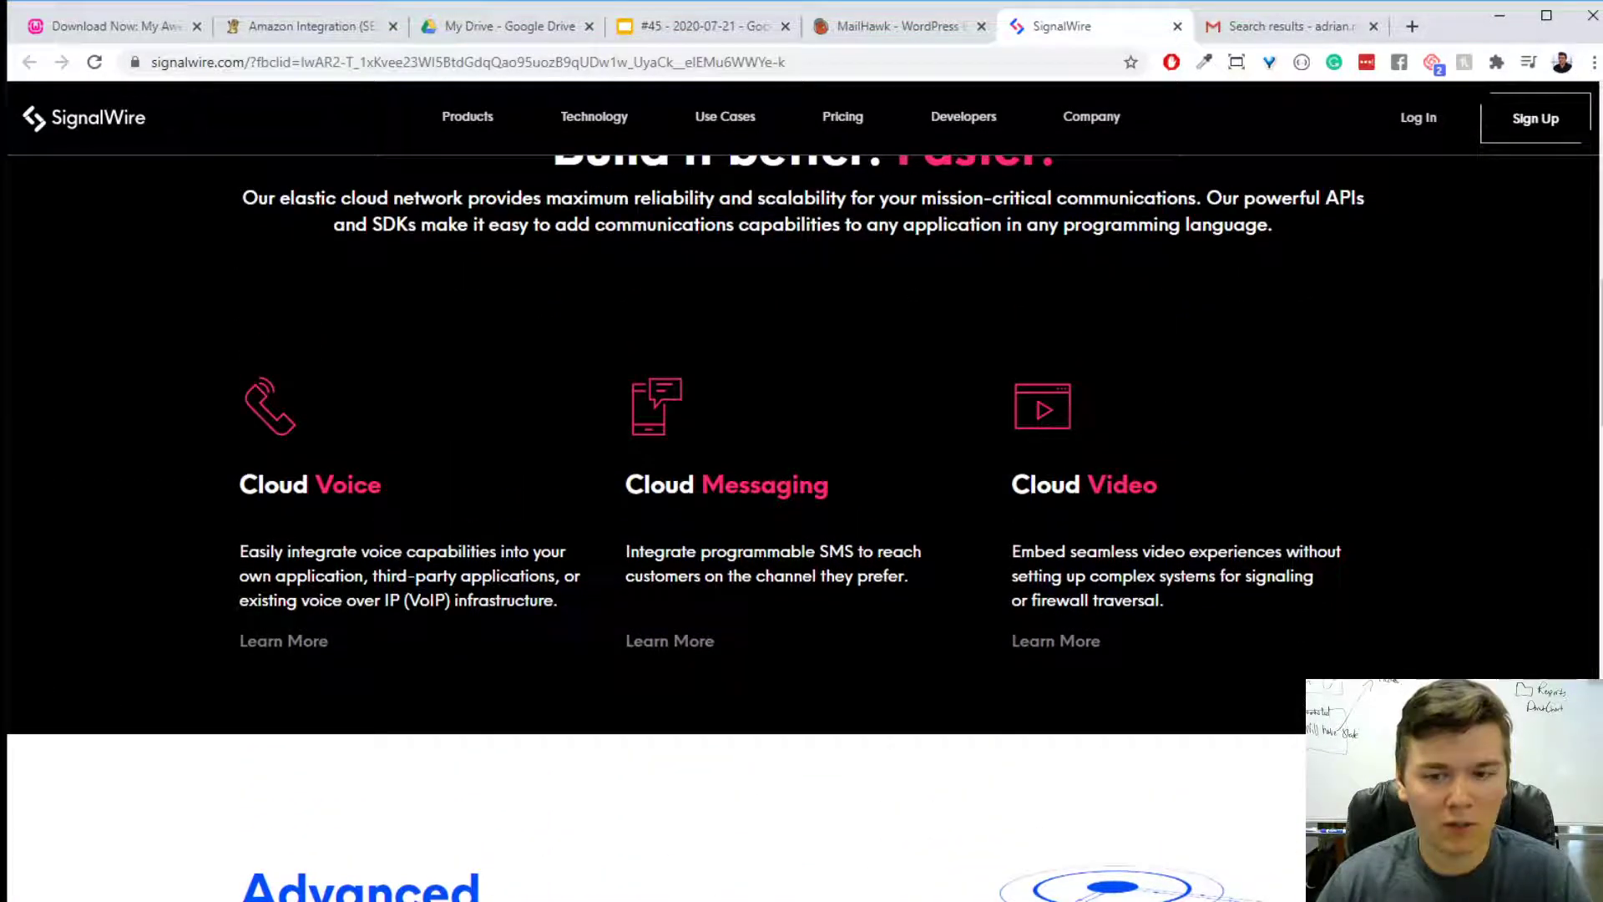
{"action": "scroll", "coordinate": [1360, 521], "scroll_direction": "up", "scroll_amount": 7}
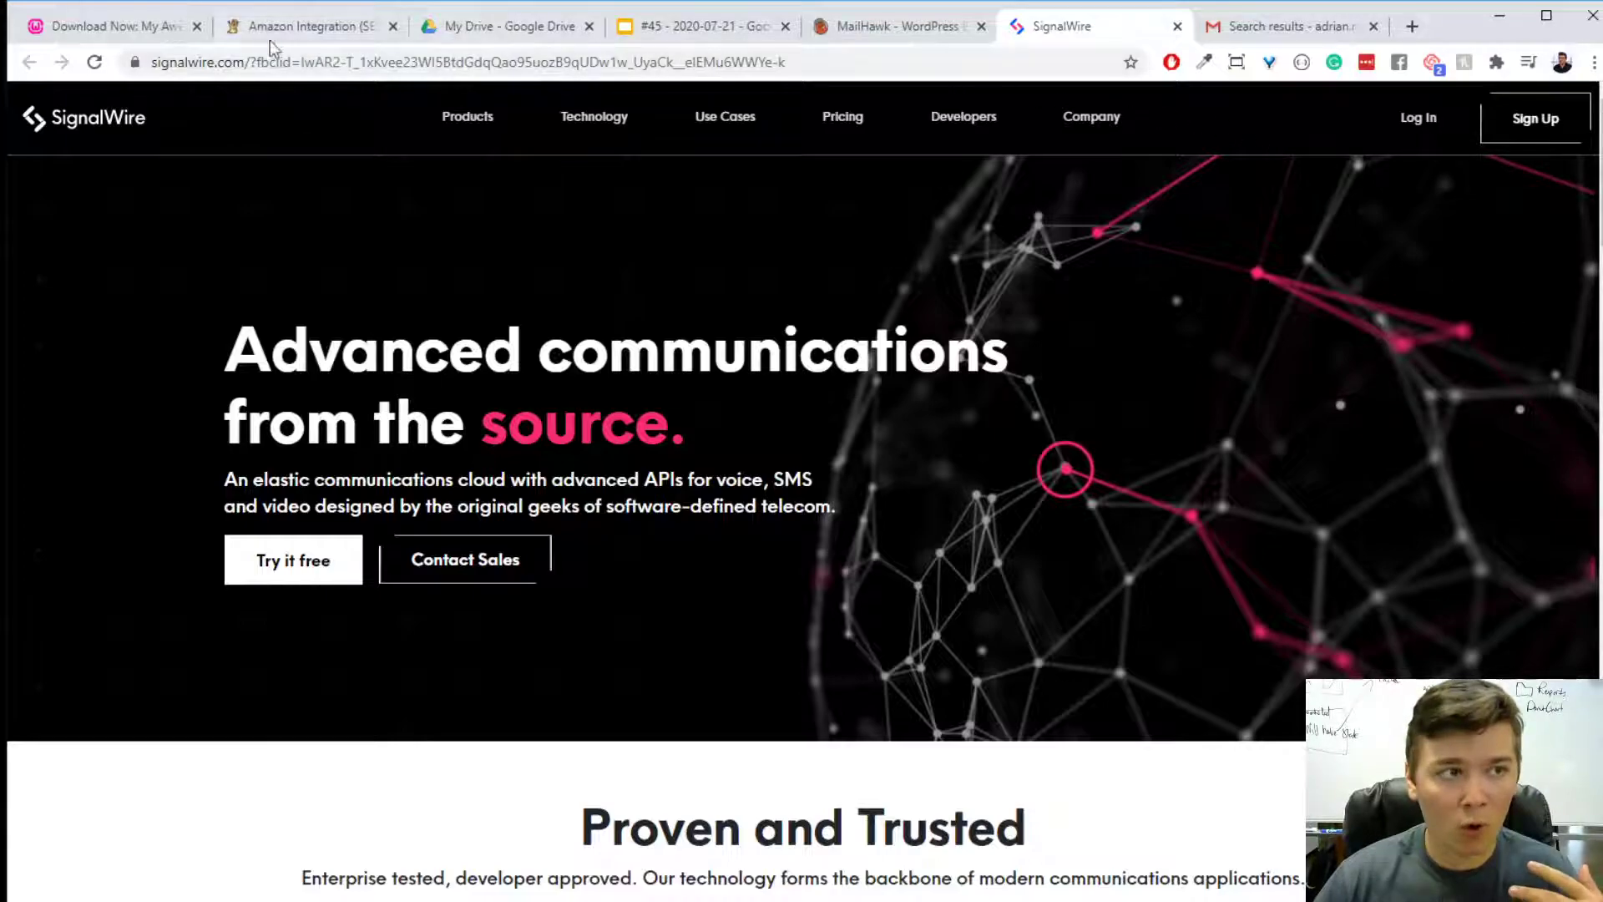
- Return to the WordPress site and open the "React is kind of working..." funnel from Groundhogg's funnel list
{"action": "left_click", "coordinate": [114, 26]}
{"action": "scroll", "coordinate": [955, 337], "scroll_direction": "up", "scroll_amount": 2}
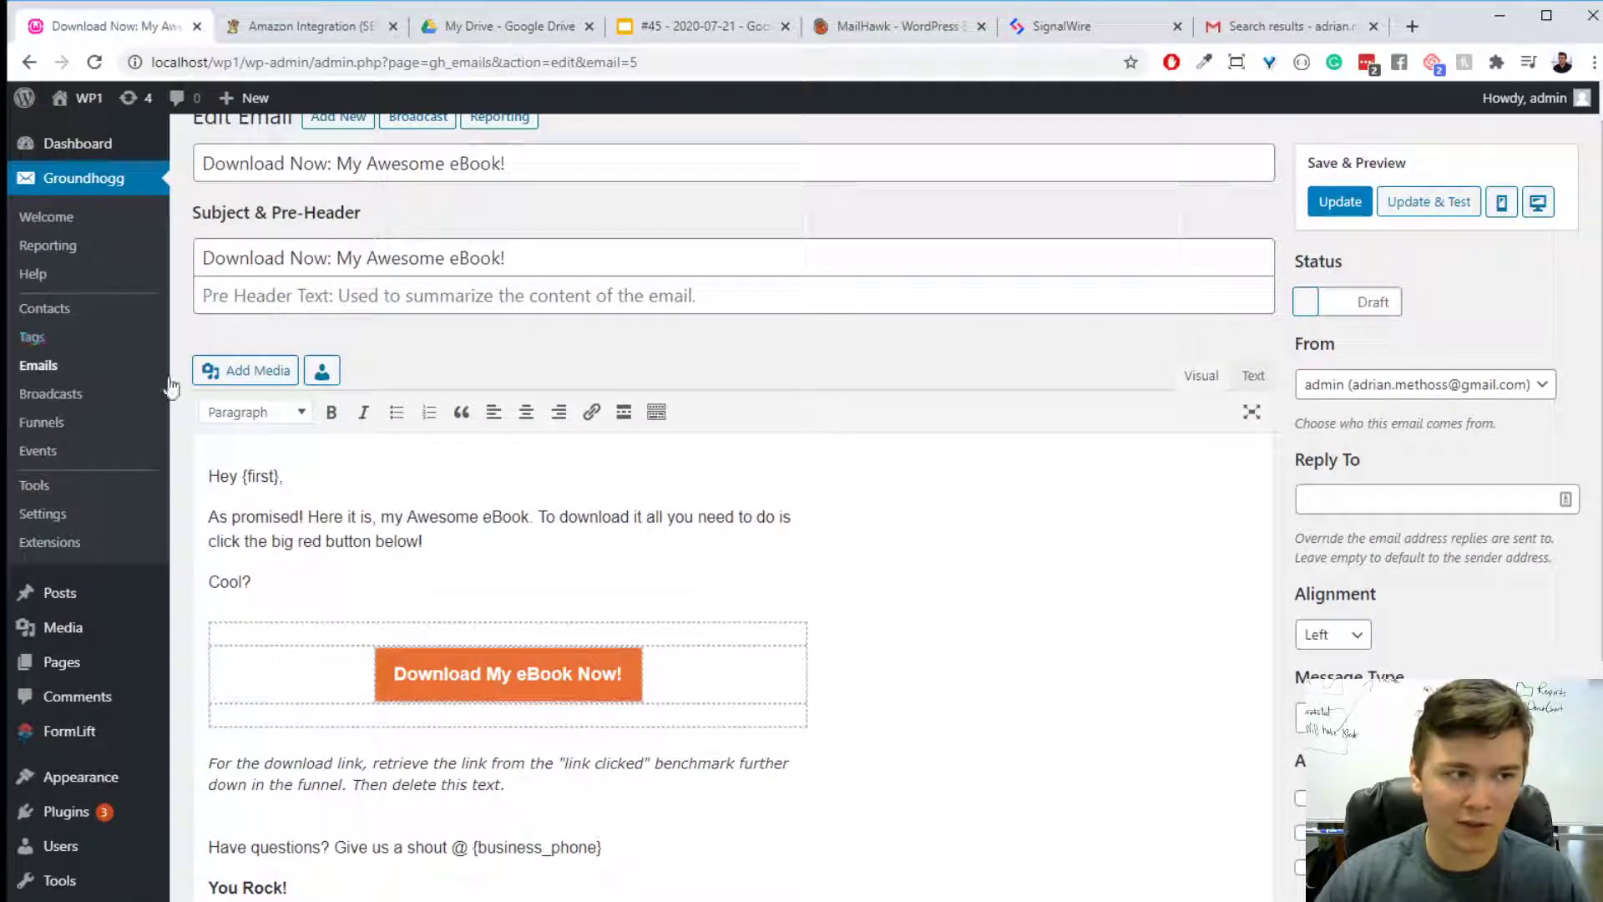
{"action": "left_click", "coordinate": [86, 420]}
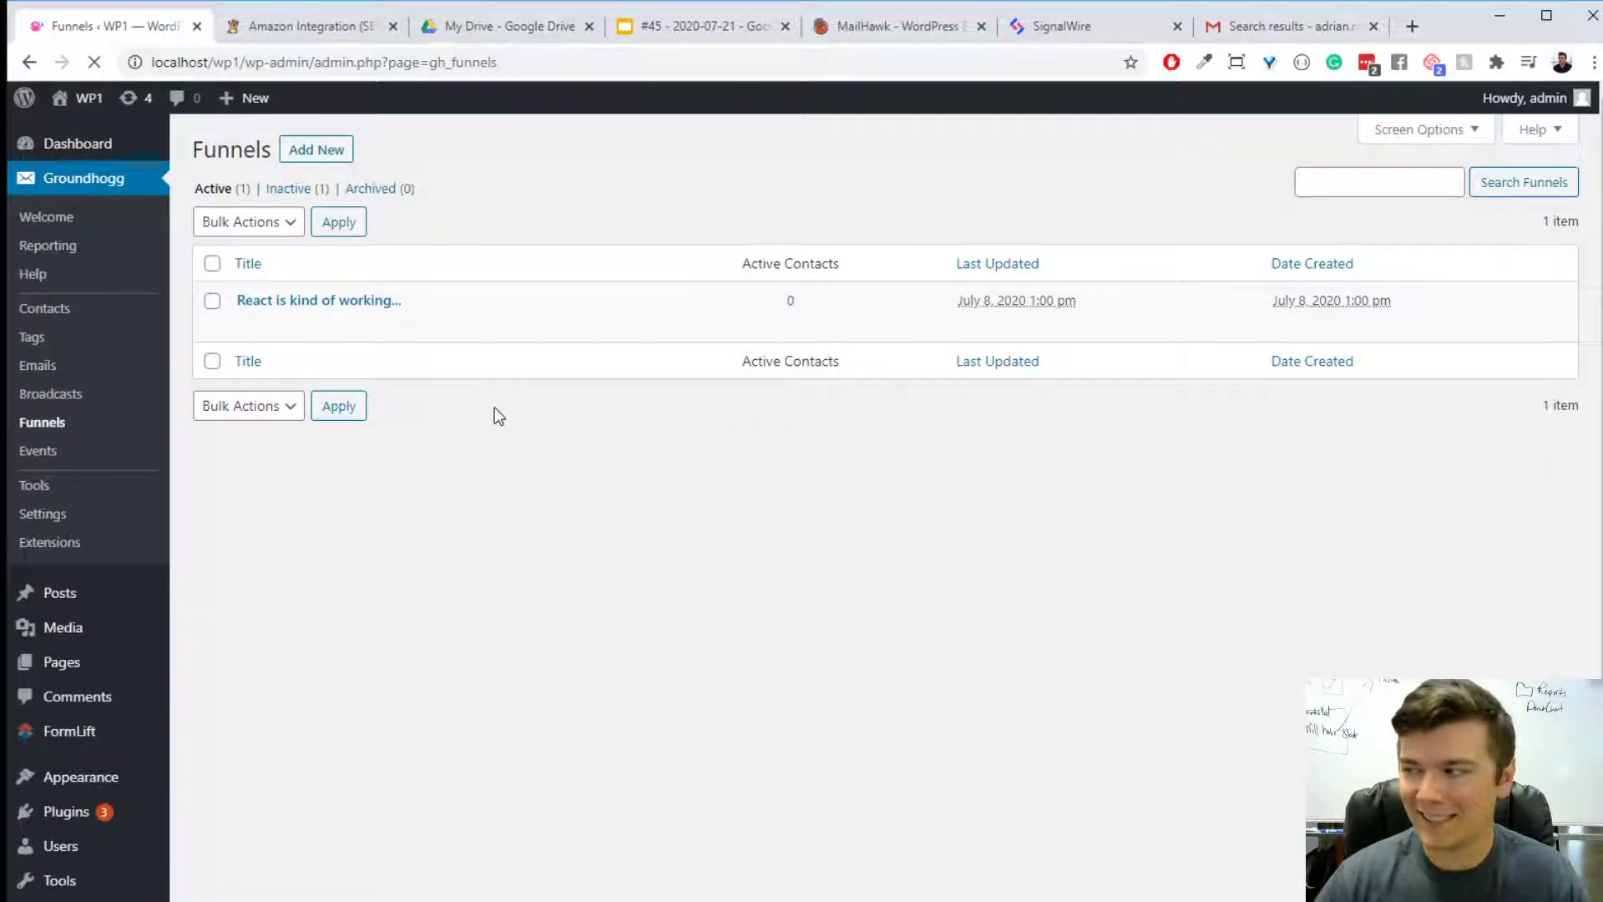
{"action": "left_click", "coordinate": [376, 302]}
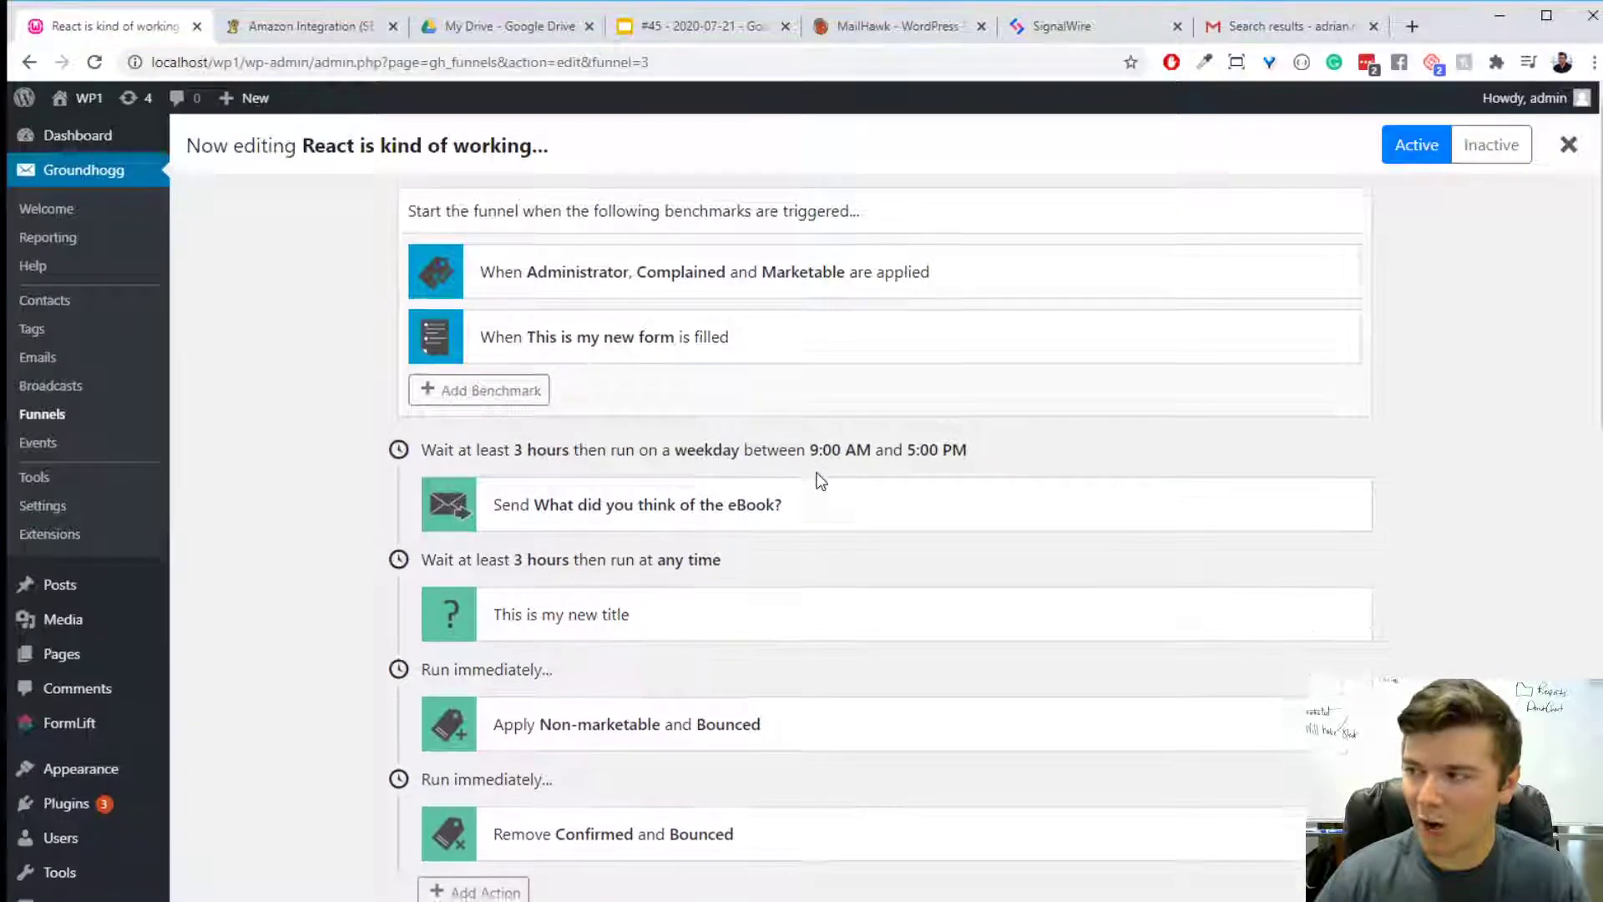
- Look through the funnel's steps and examine the form fields and preview of the "This is my new form" benchmark
{"action": "scroll", "coordinate": [810, 472], "scroll_direction": "down", "scroll_amount": 5}
{"action": "scroll", "coordinate": [790, 457], "scroll_direction": "up", "scroll_amount": 6}
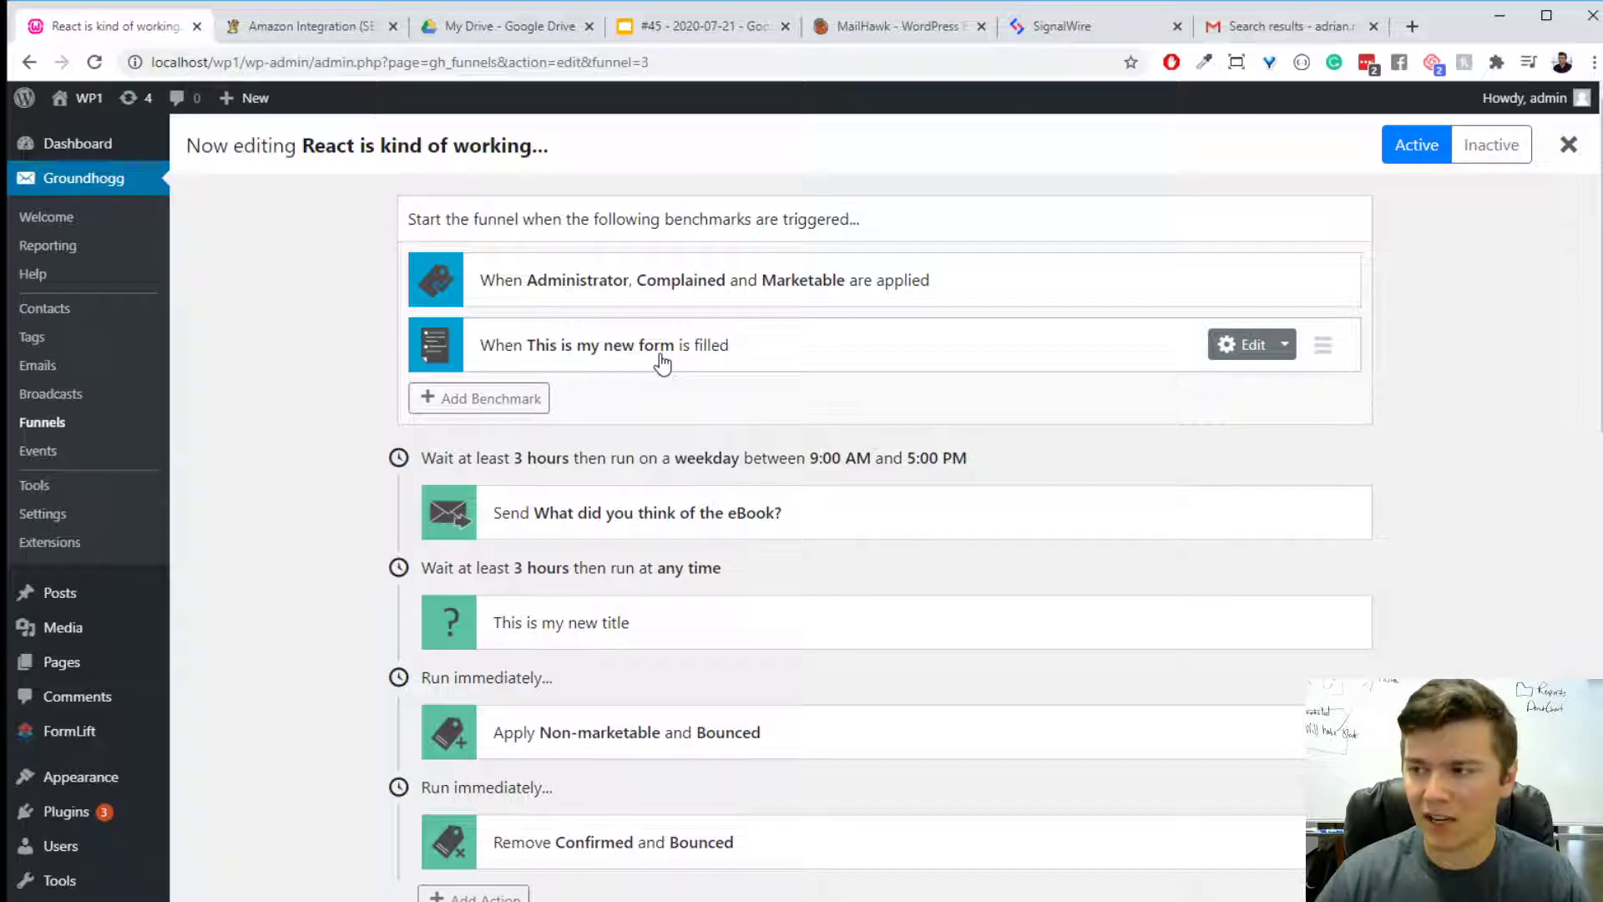
{"action": "left_click", "coordinate": [728, 349]}
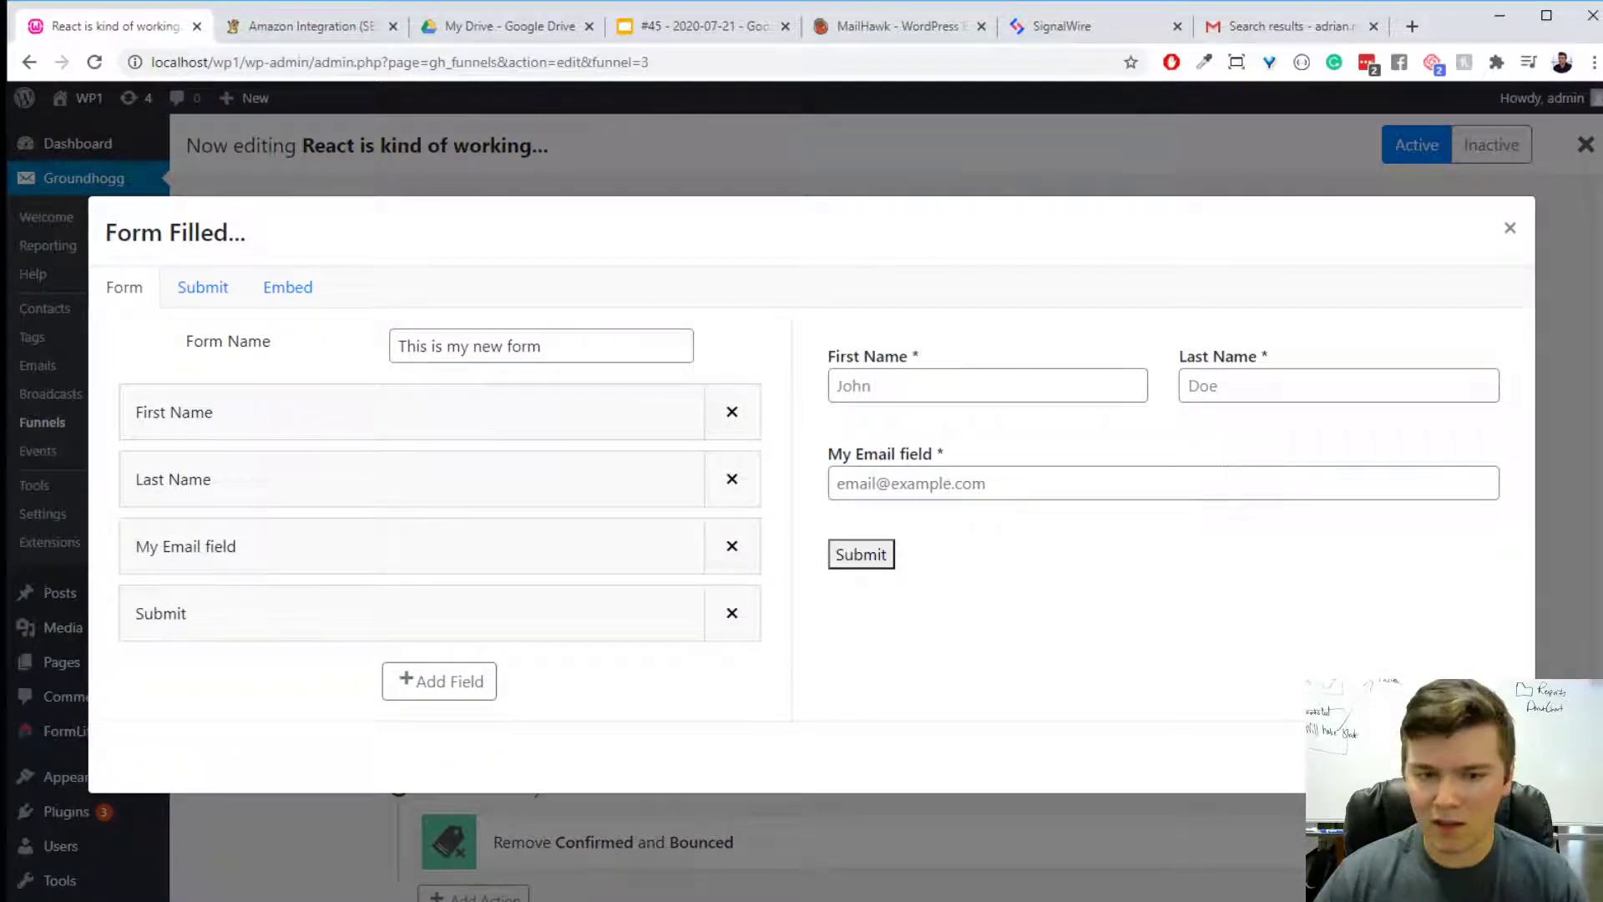
{"action": "left_click", "coordinate": [1480, 757]}
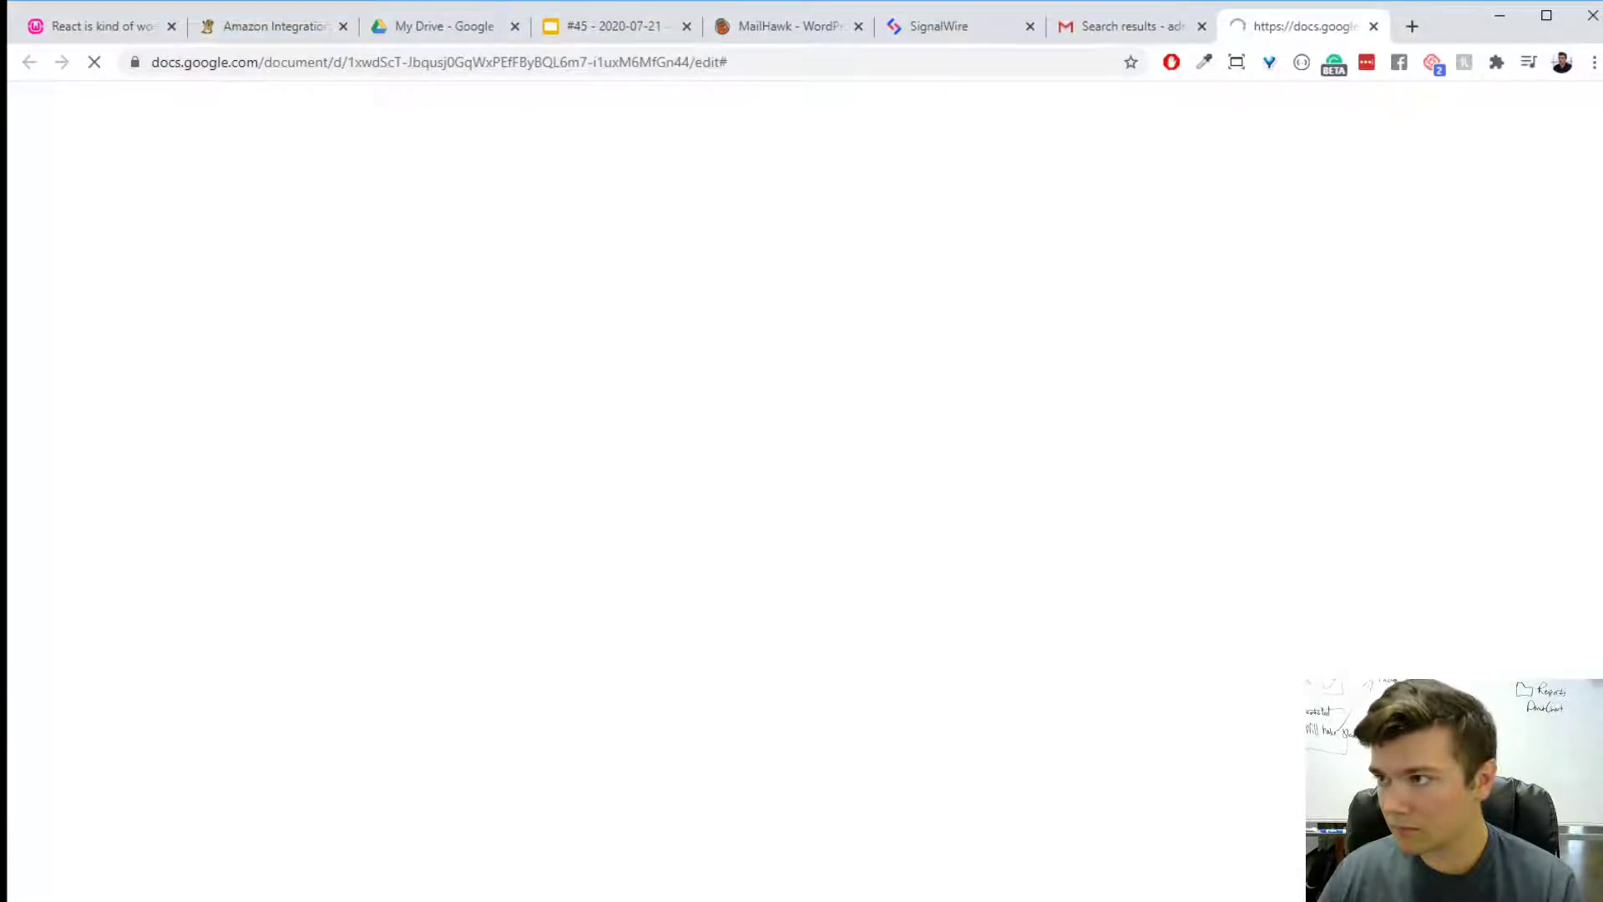
- Move the Google Docs document out into its own window and return to the "Question & Answer!" slide
{"action": "left_click_drag", "start_coordinate": [1271, 35], "coordinate": [1602, 116]}
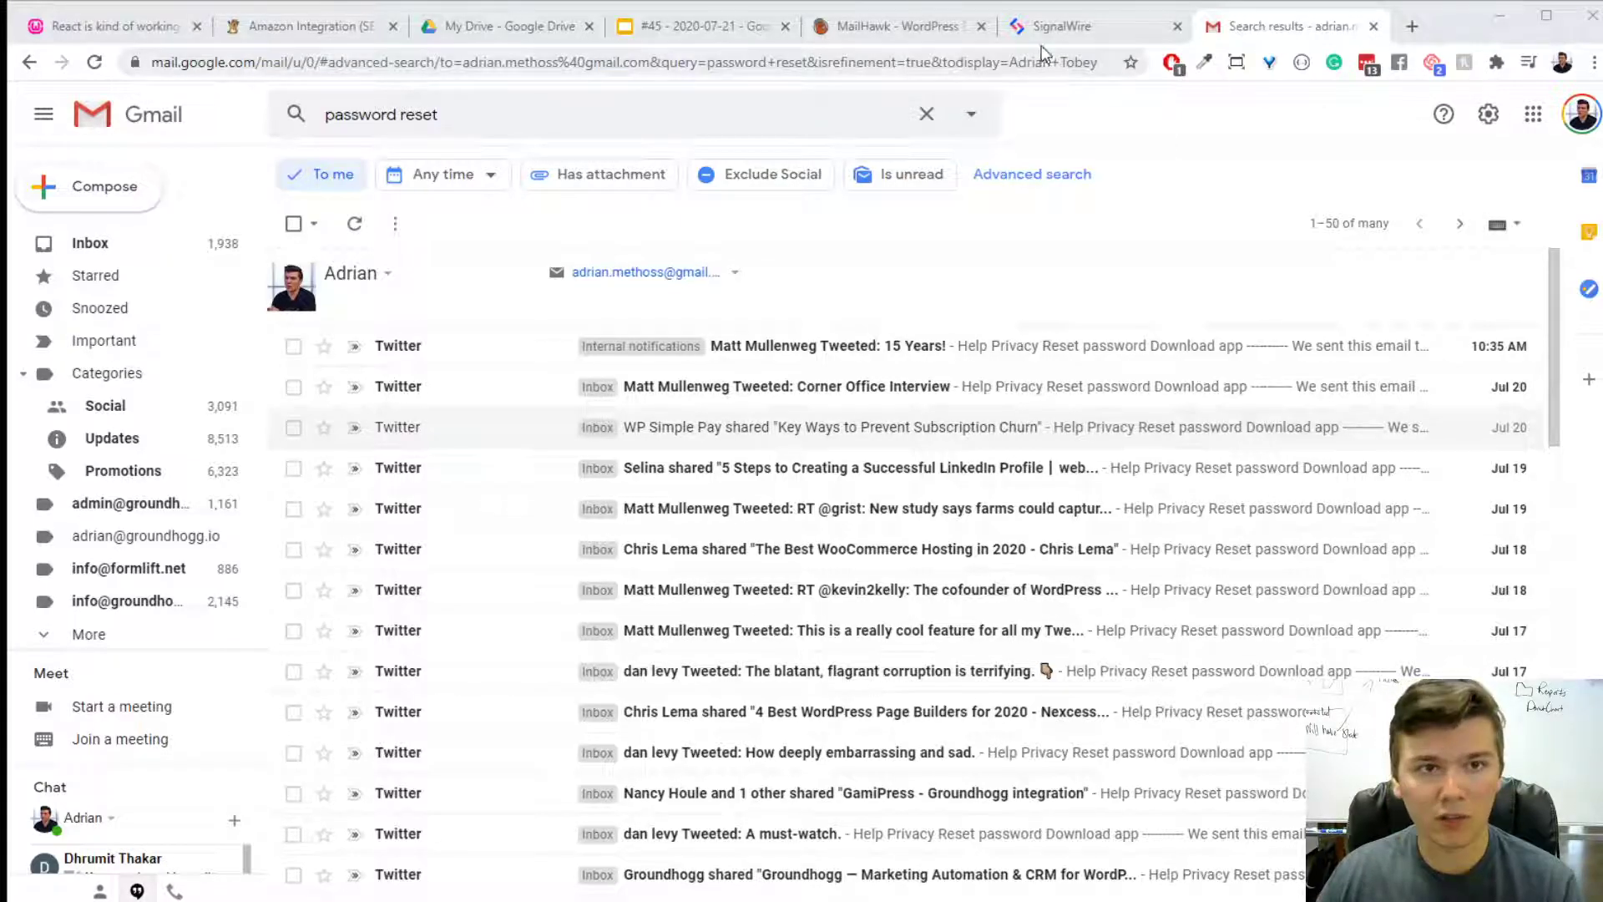
{"action": "left_click", "coordinate": [659, 31]}
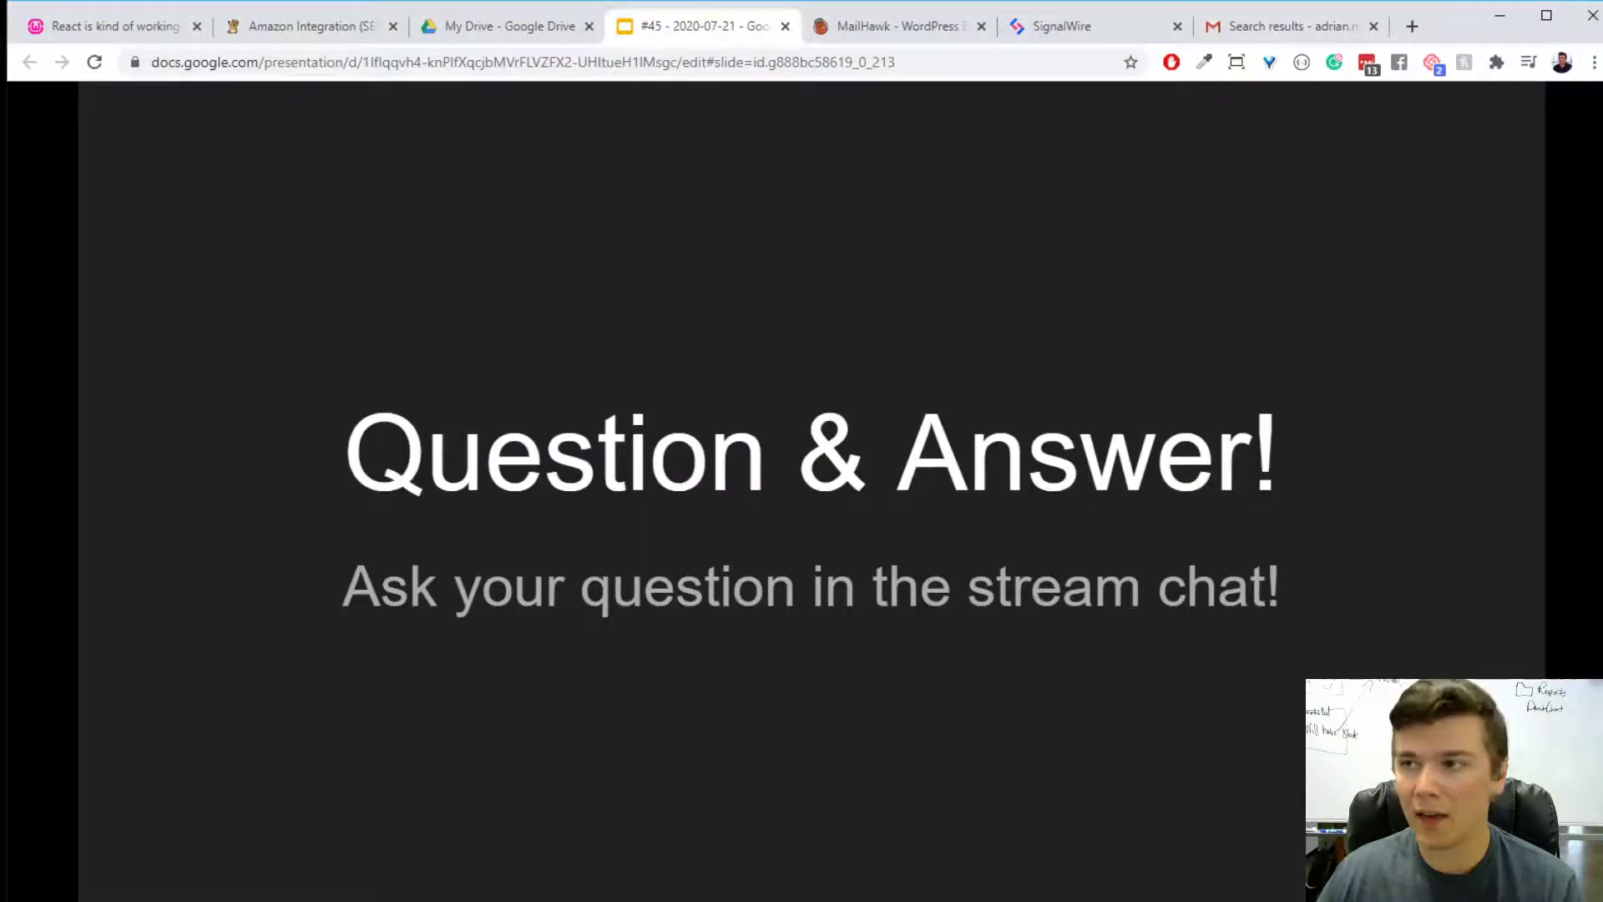
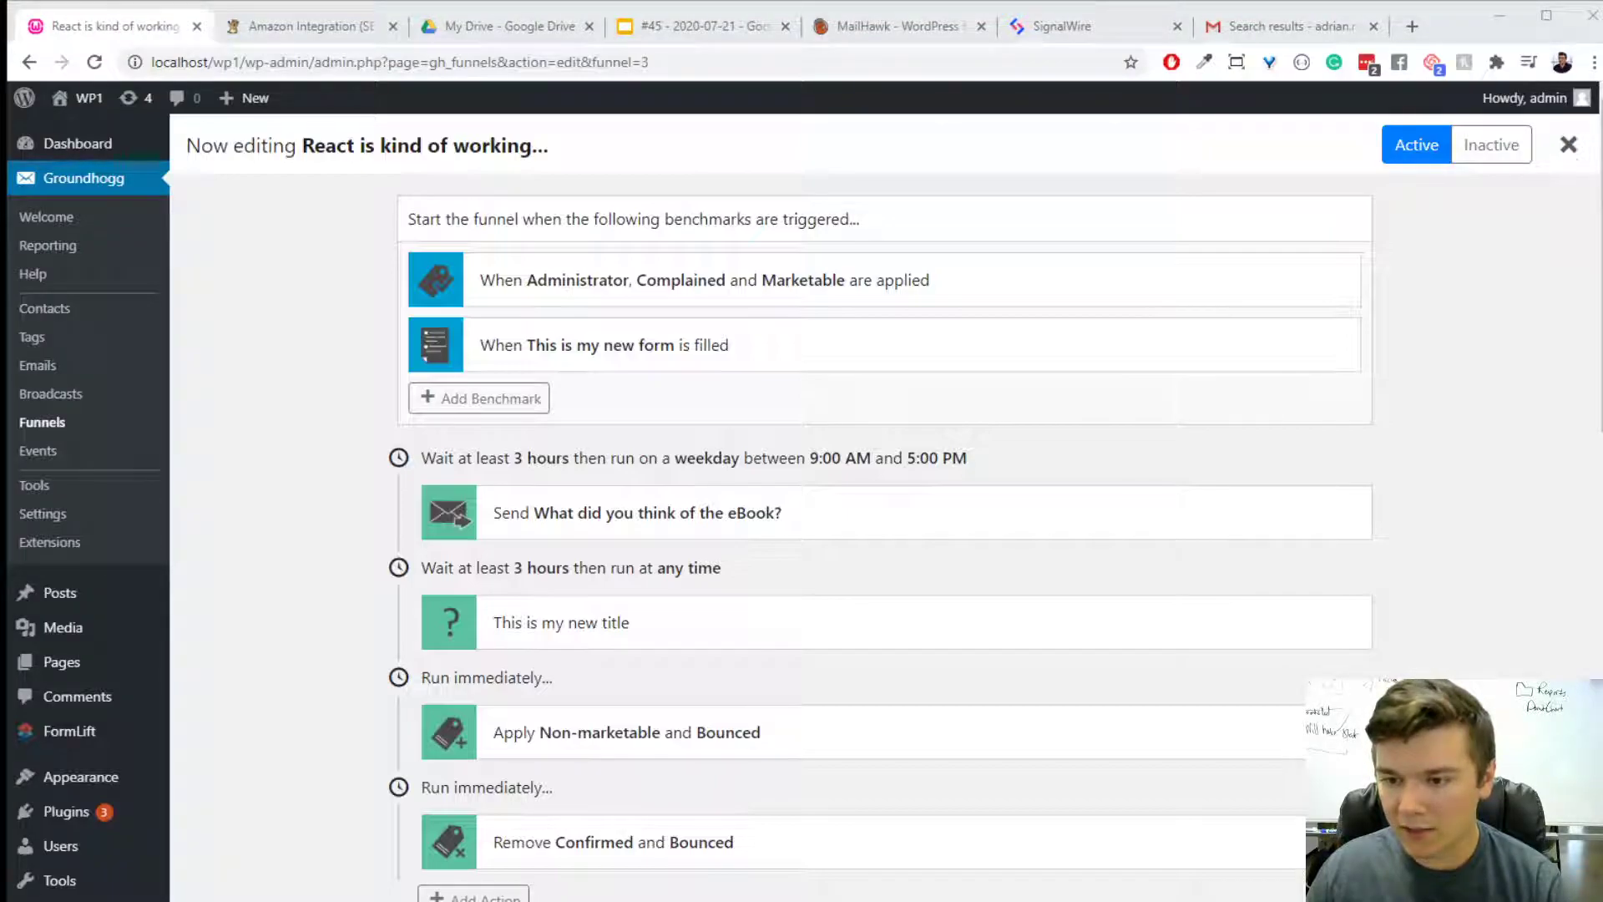
- Switch to the Google Slides presentation and advance it to the "Question & Answer!" slide
{"action": "key", "text": "ctrl+4"}
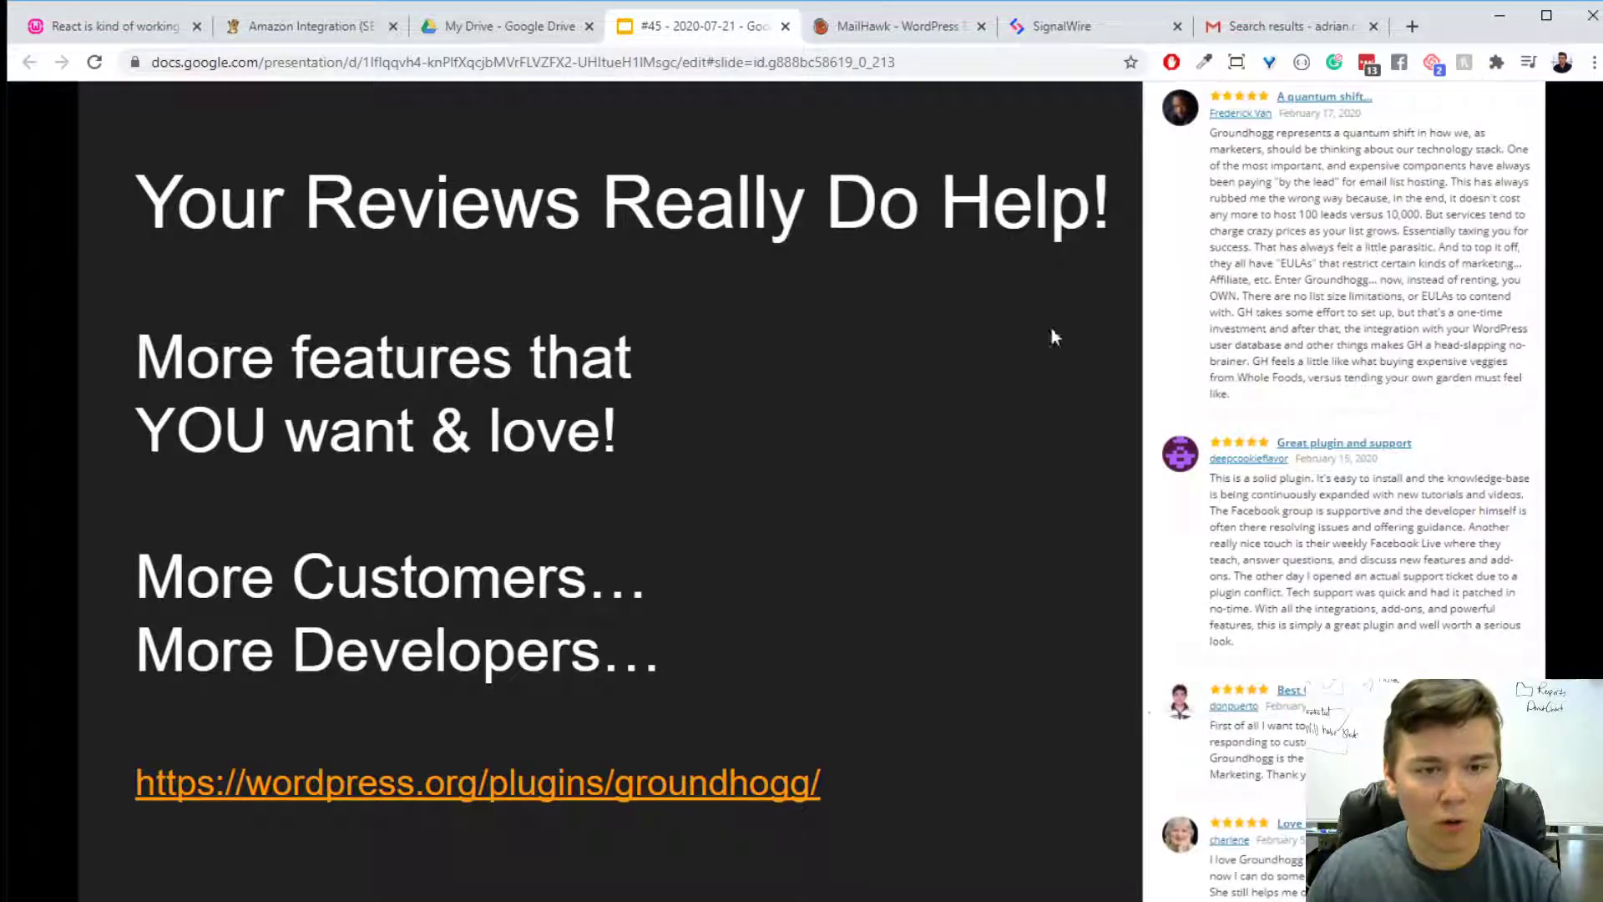
{"action": "key", "text": "Right"}
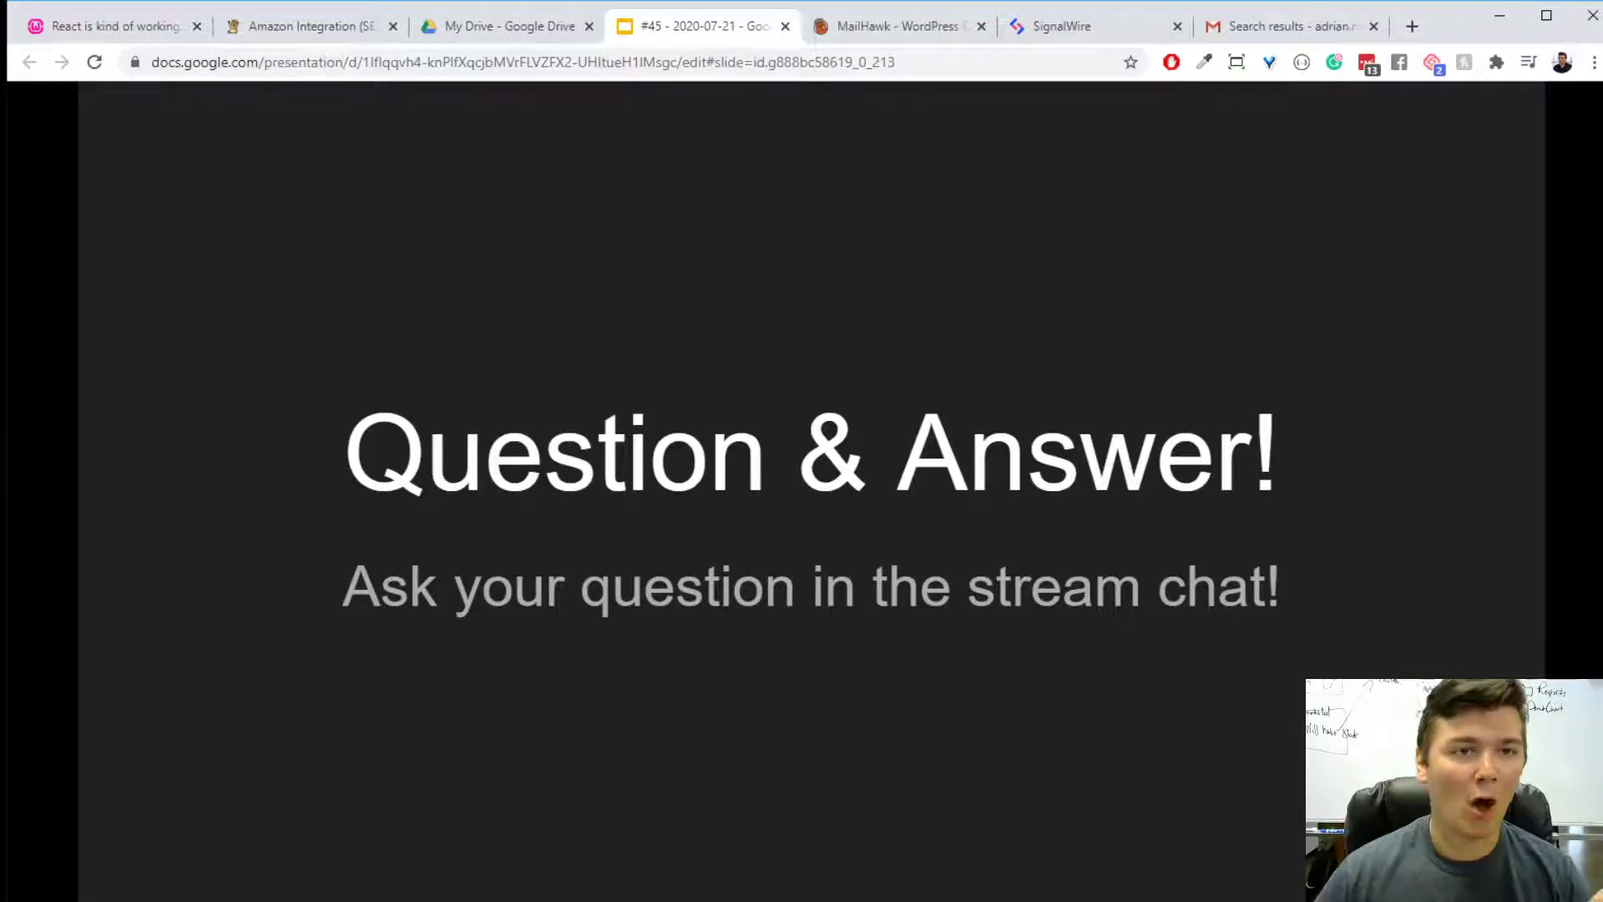
- Return to the WordPress site and review the Advanced Cron Setup instructions in Groundhogg's tools
{"action": "left_click", "coordinate": [53, 25]}
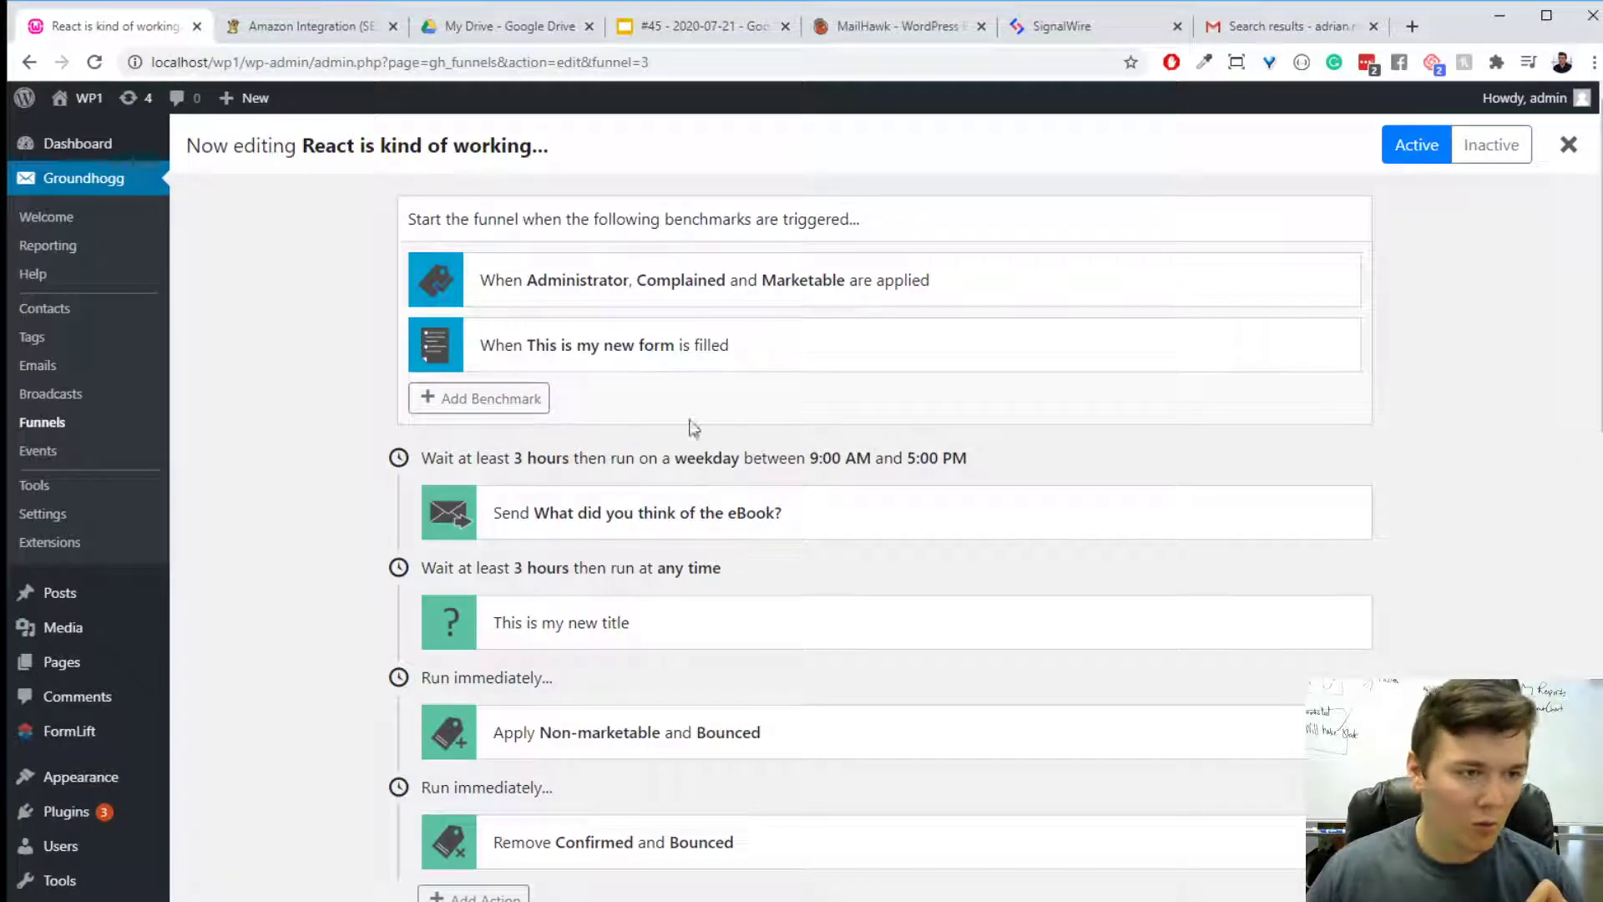
{"action": "left_click", "coordinate": [90, 495]}
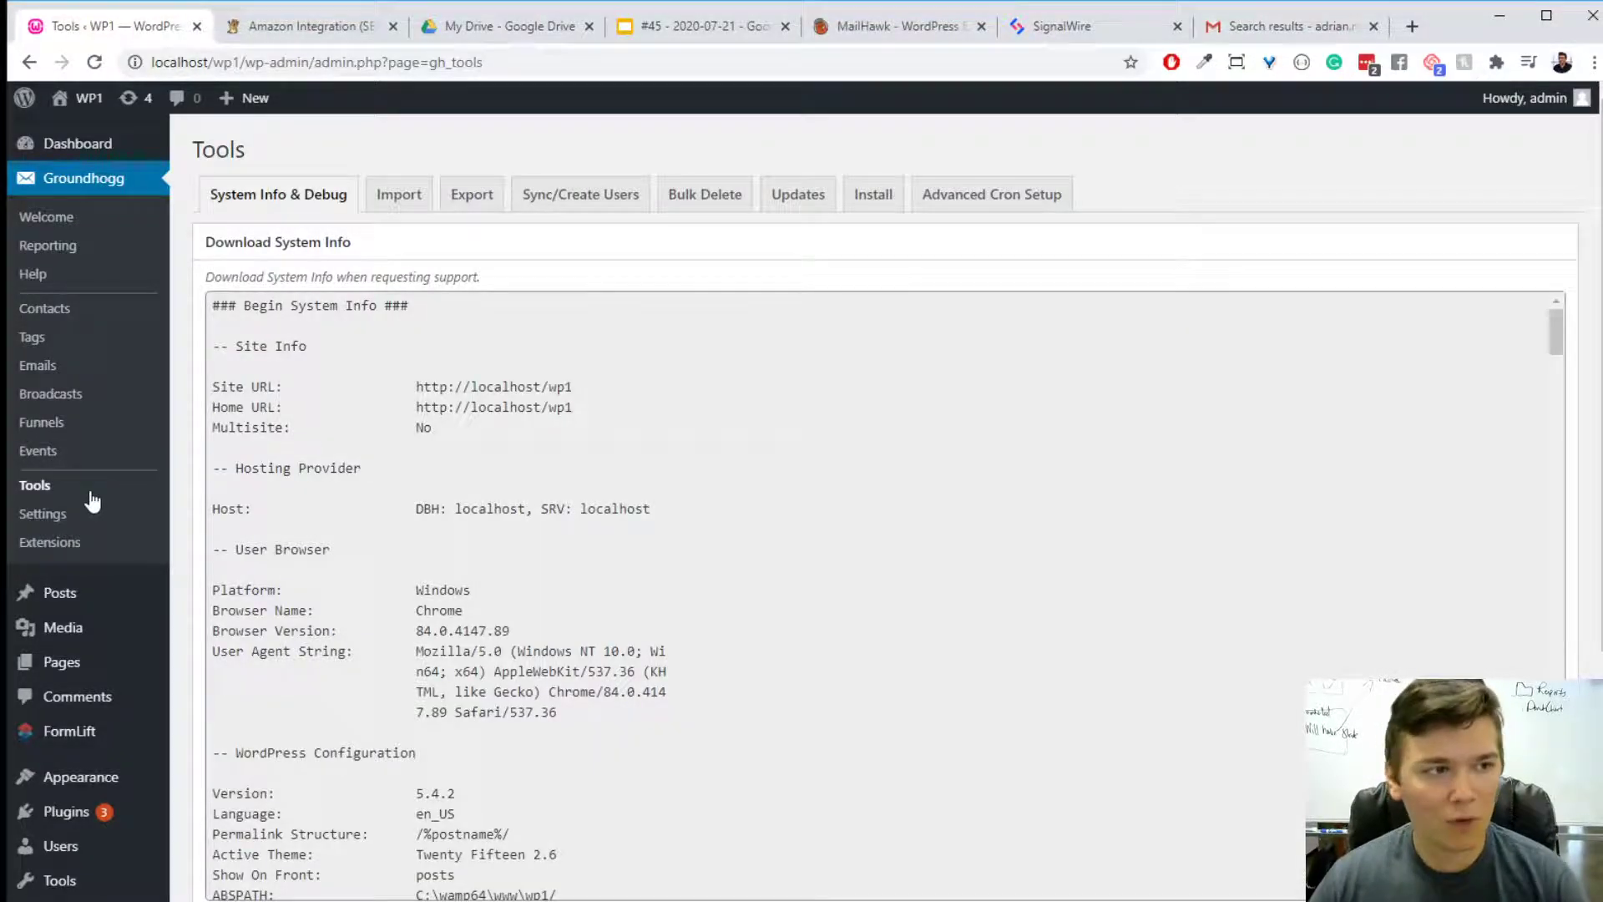
{"action": "left_click", "coordinate": [1040, 200]}
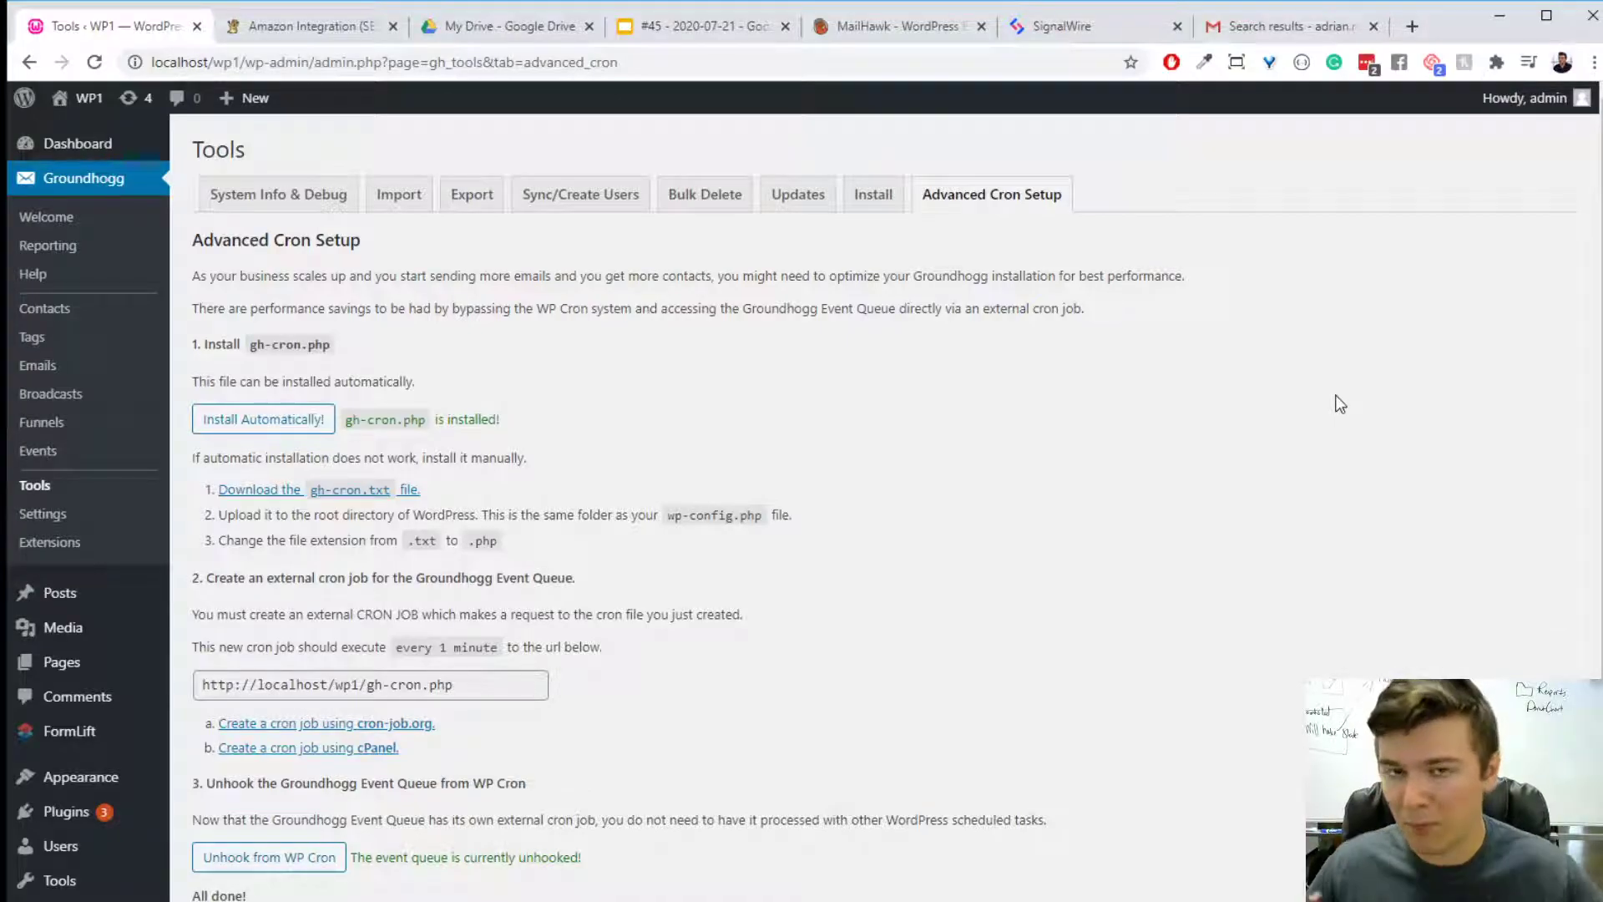
{"action": "scroll", "coordinate": [1364, 405], "scroll_direction": "down", "scroll_amount": 1}
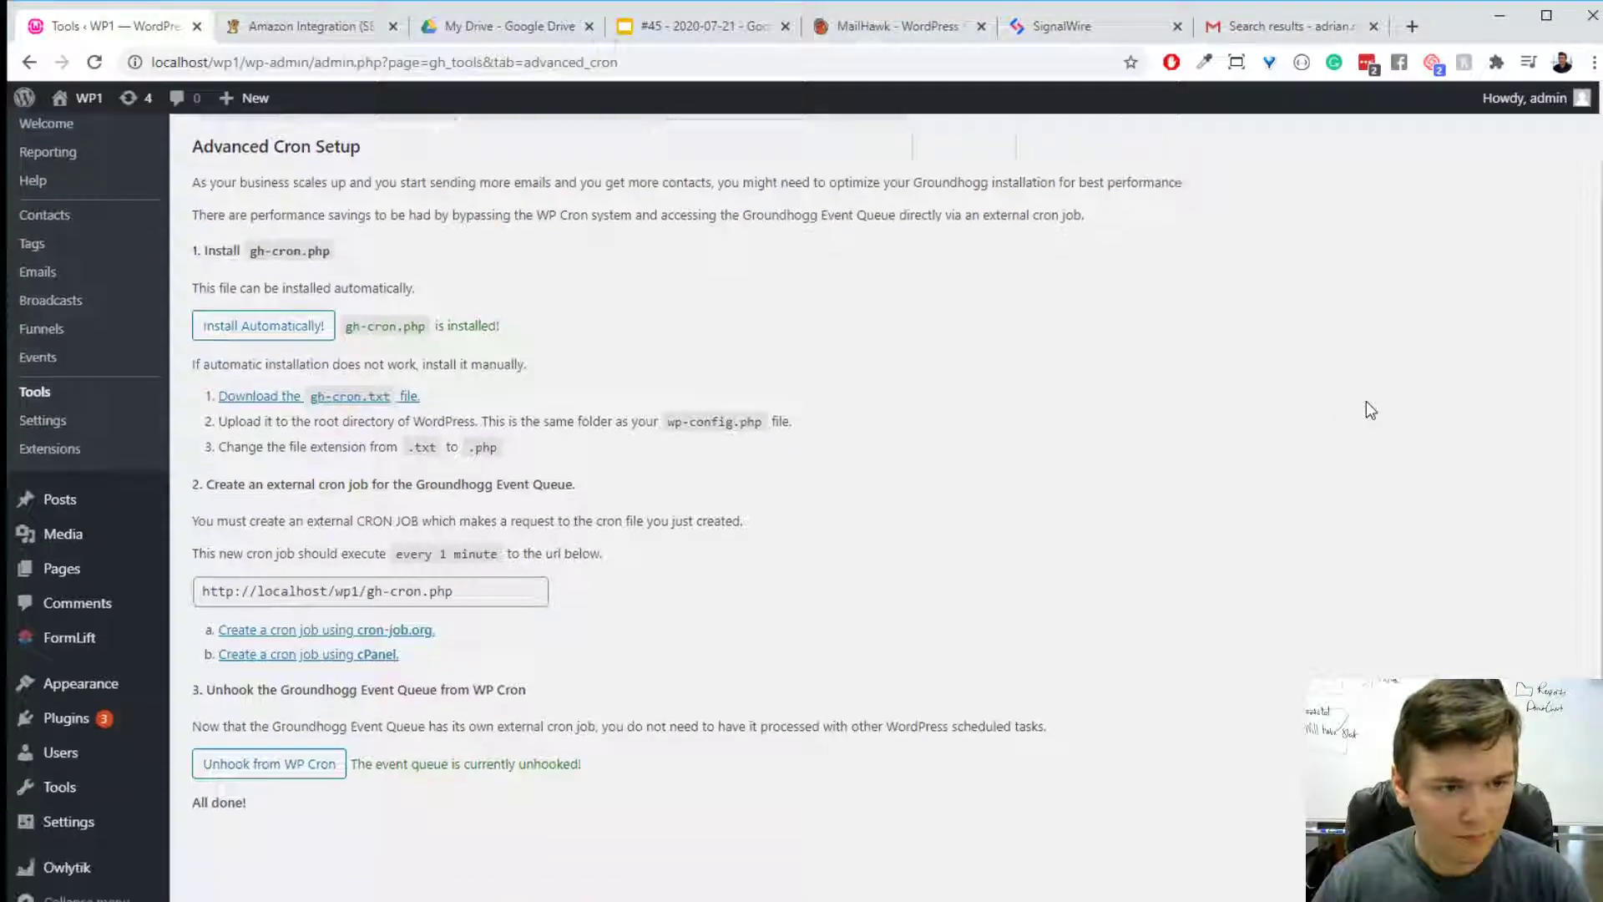
{"action": "scroll", "coordinate": [1367, 401], "scroll_direction": "up", "scroll_amount": 1}
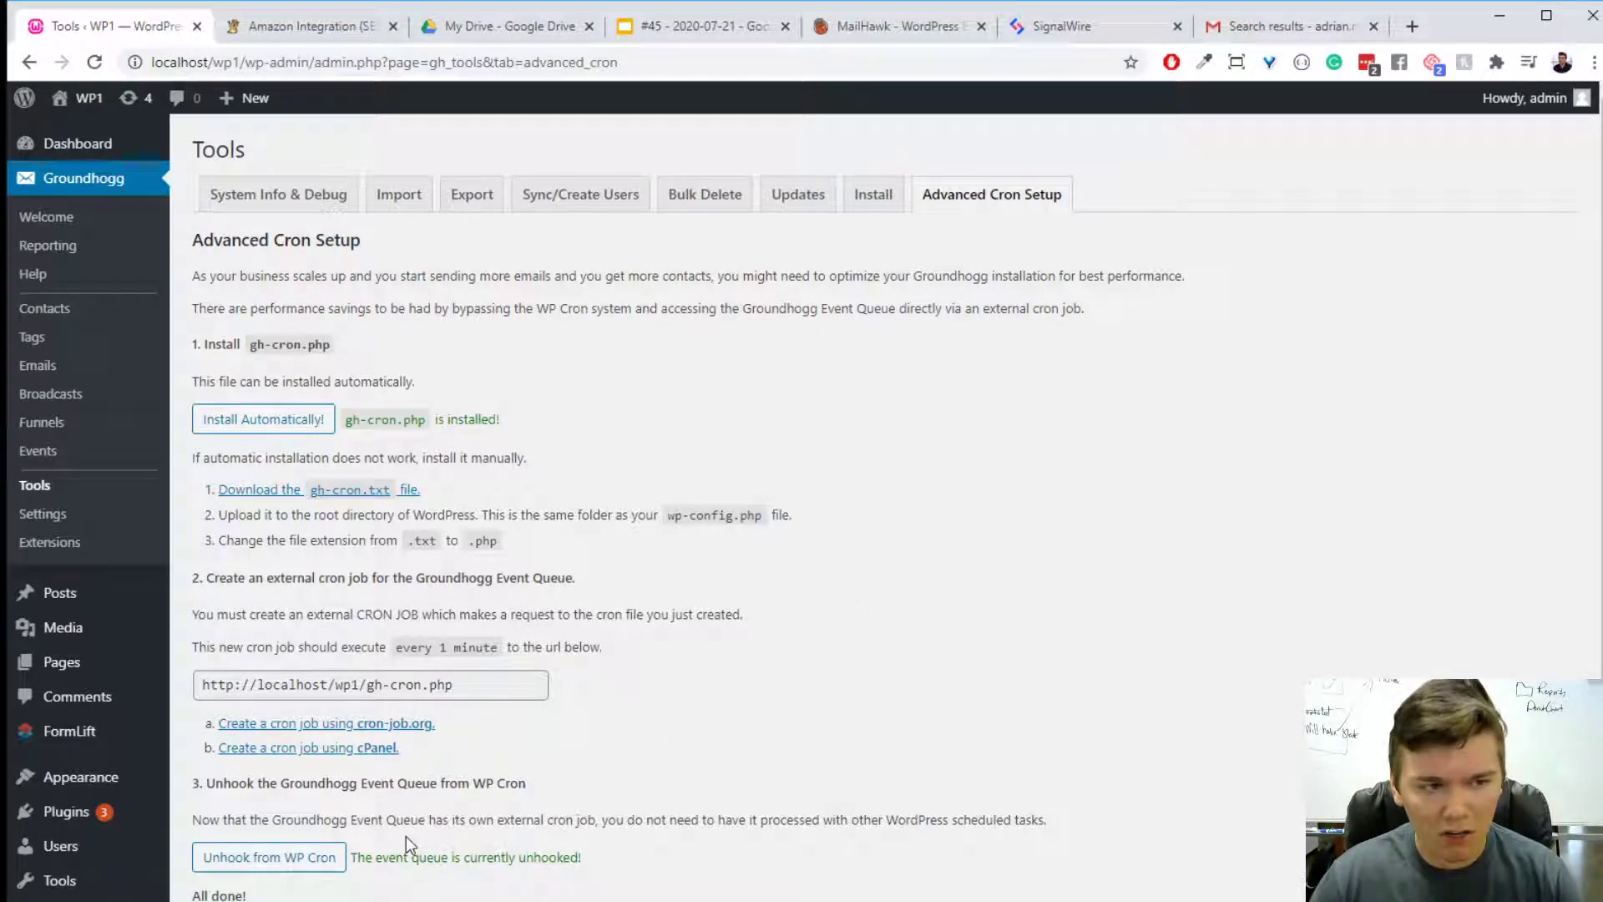
{"action": "scroll", "coordinate": [895, 706], "scroll_direction": "down", "scroll_amount": 1}
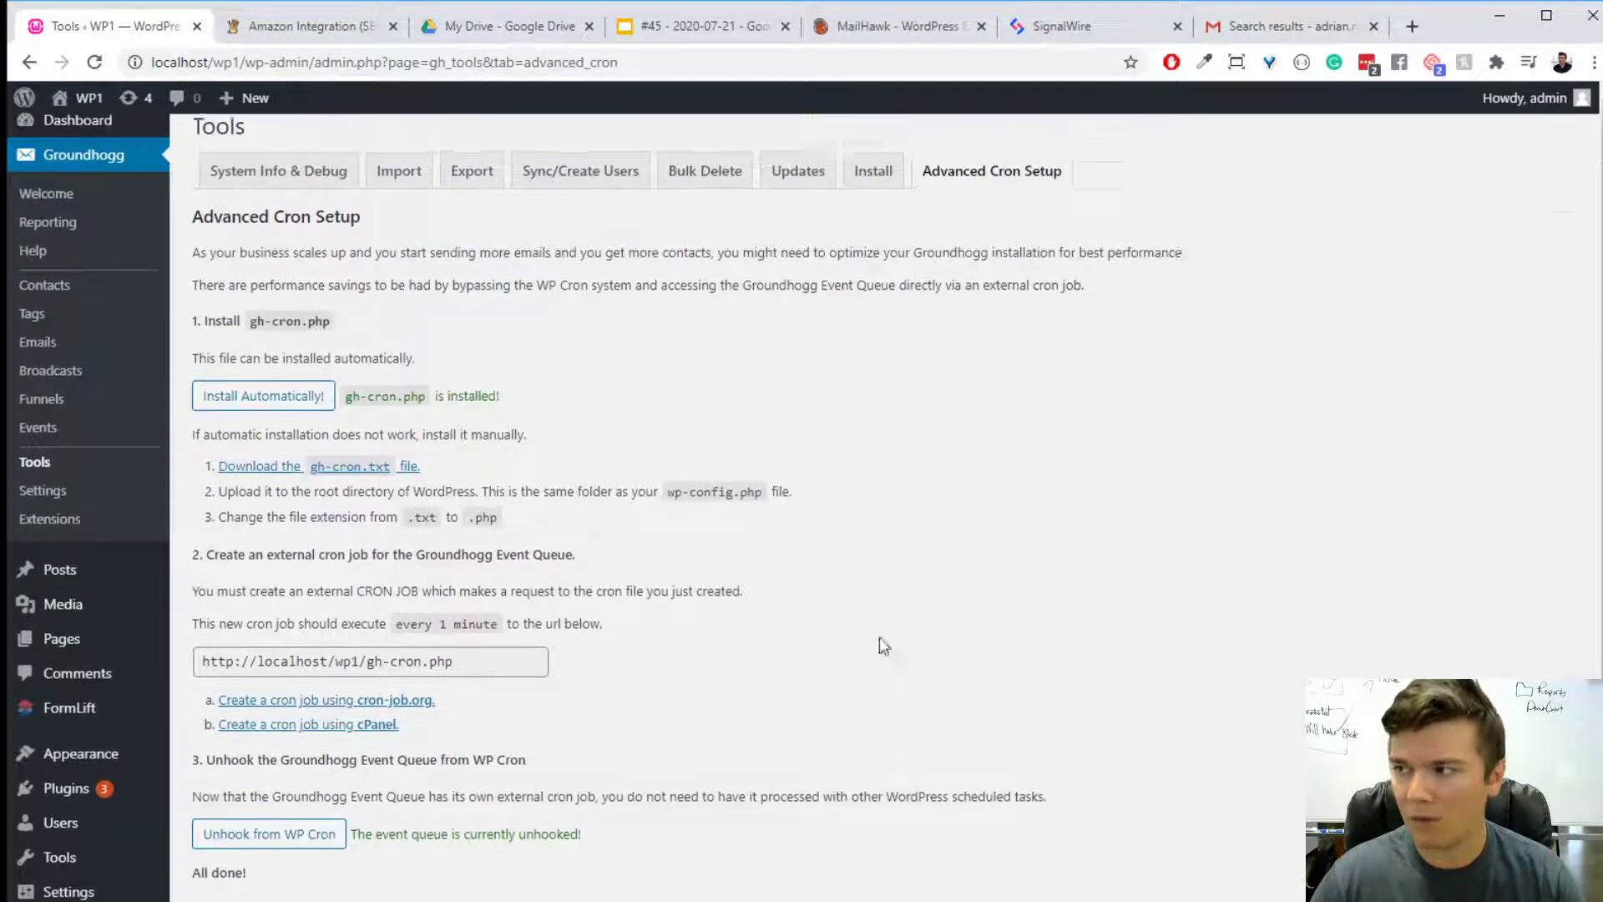
{"action": "scroll", "coordinate": [880, 644], "scroll_direction": "up", "scroll_amount": 1}
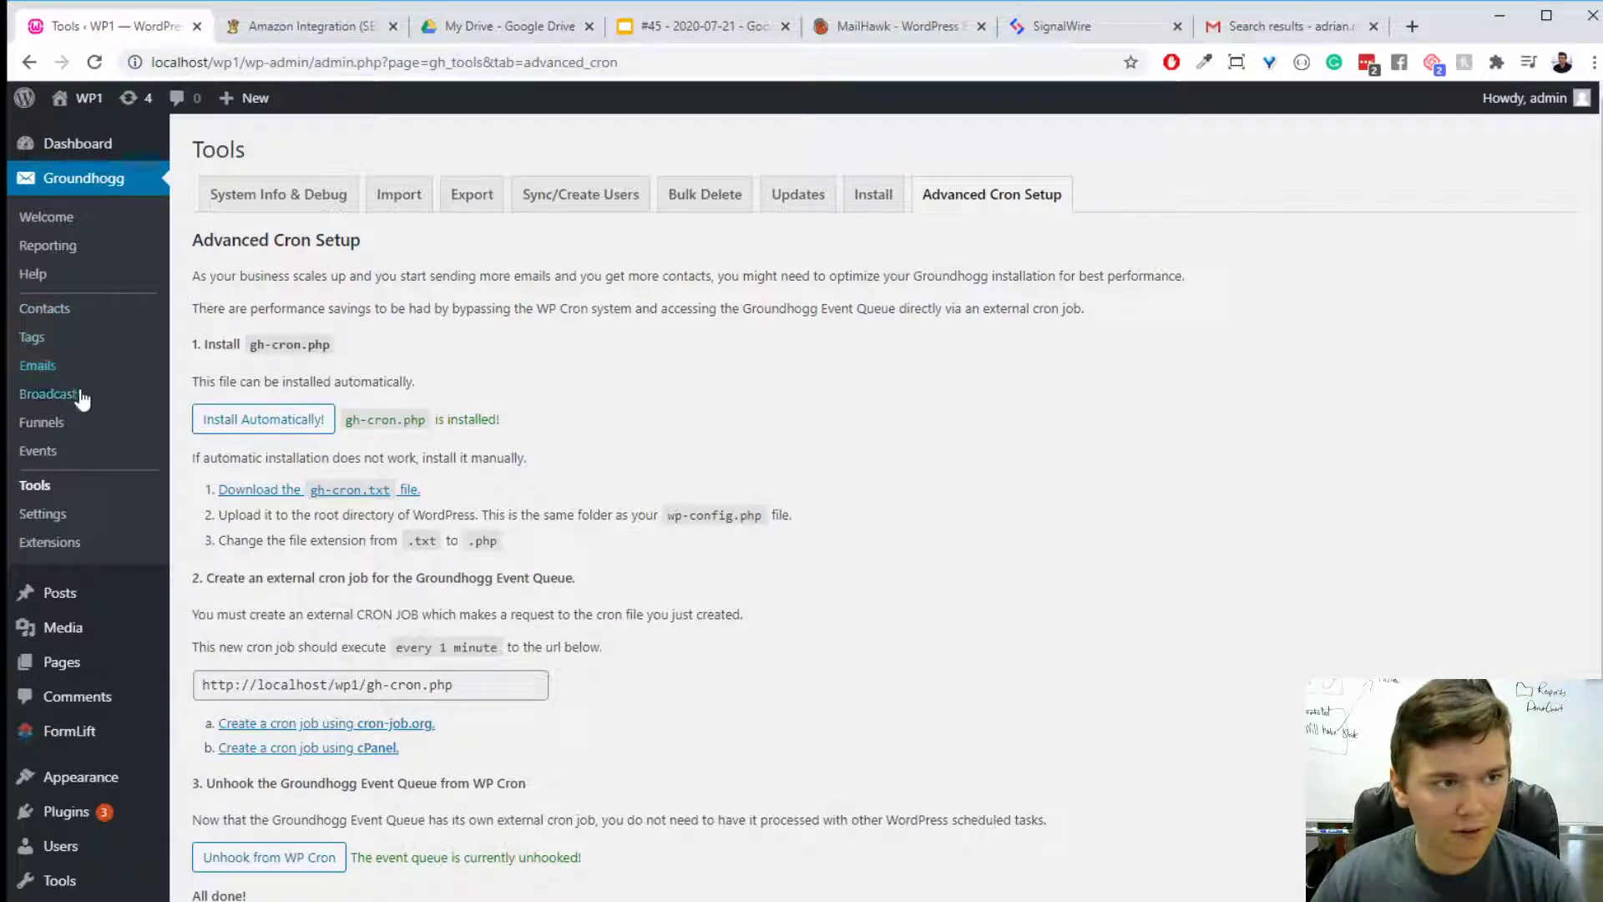
- Reopen the "React is kind of working..." funnel and bring up the Amazon Integration (SES & SNS) page on groundhogg.io
{"action": "left_click", "coordinate": [127, 422]}
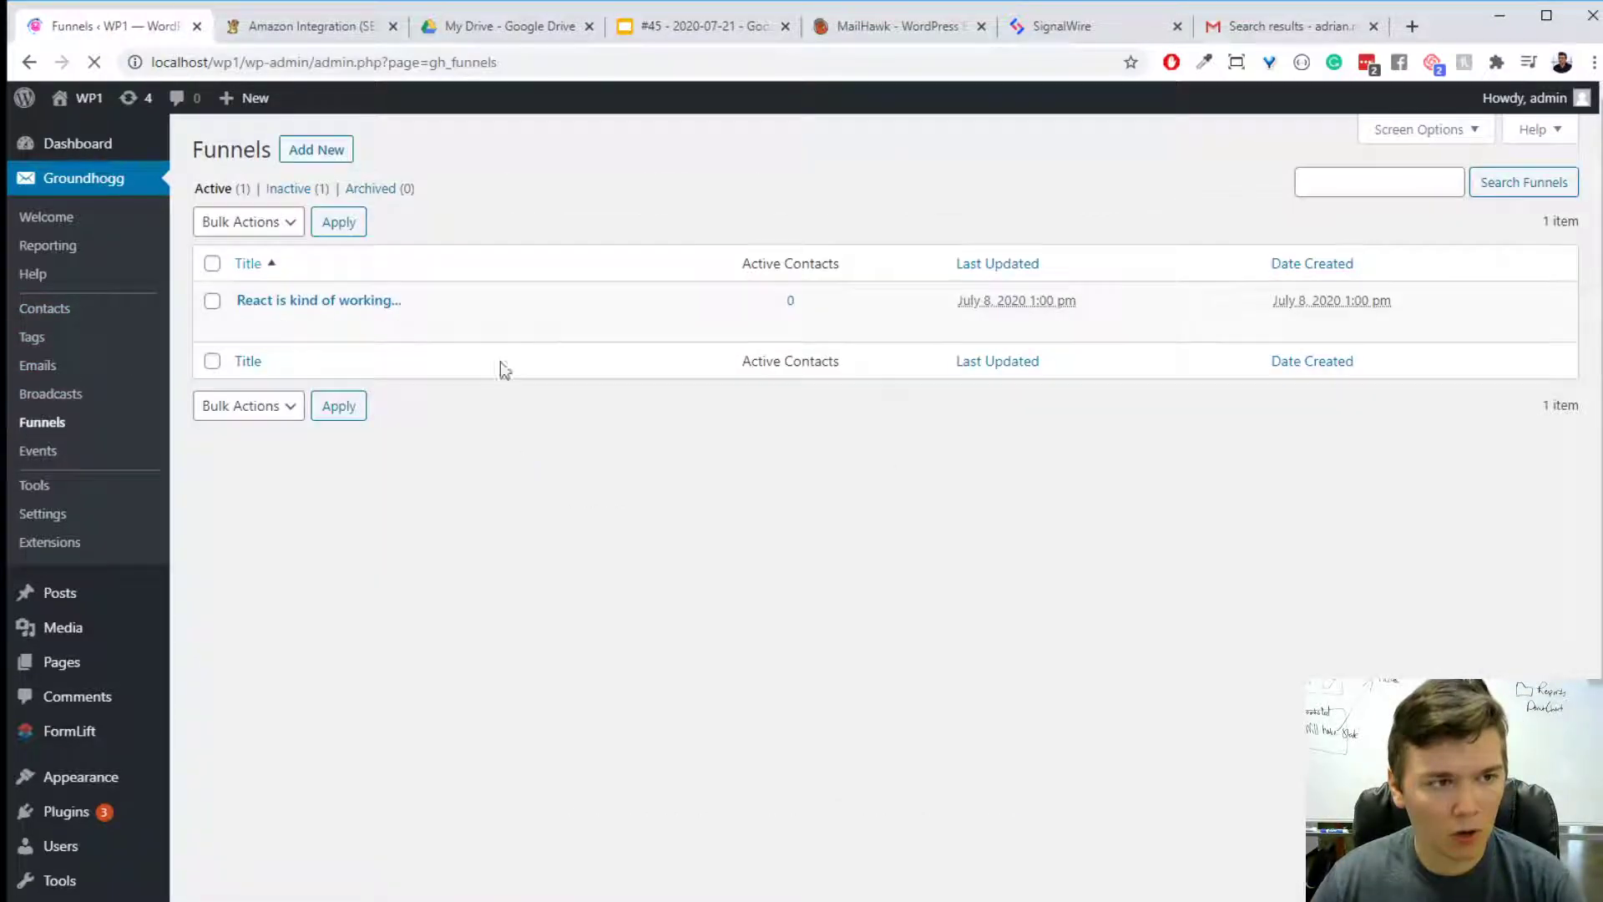
{"action": "left_click", "coordinate": [338, 302]}
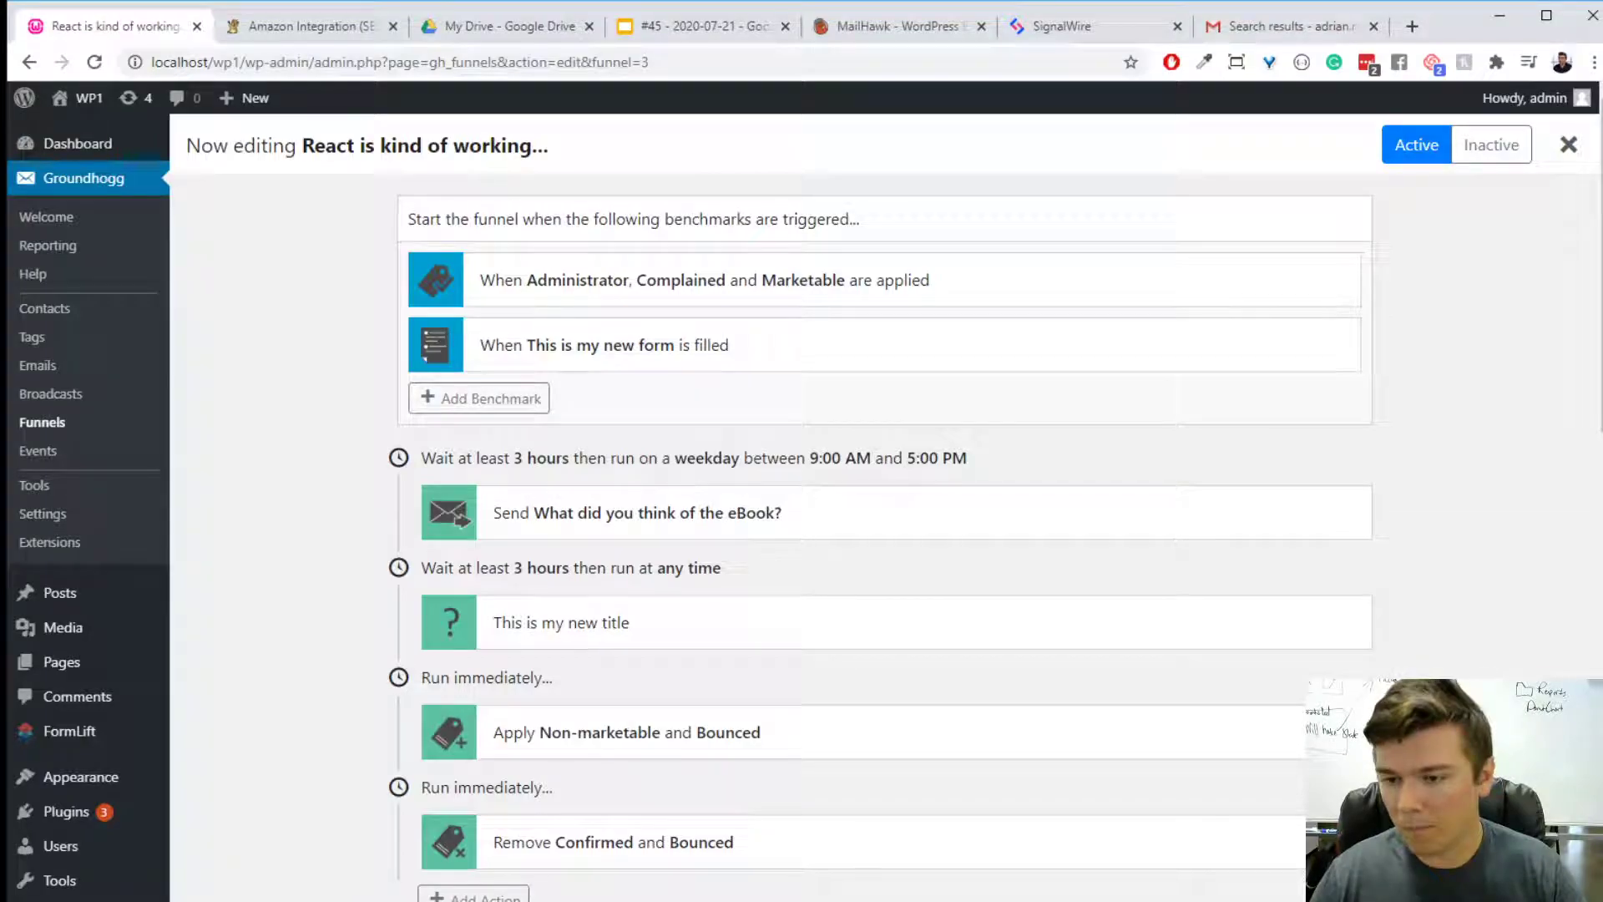
{"action": "left_click", "coordinate": [1412, 26]}
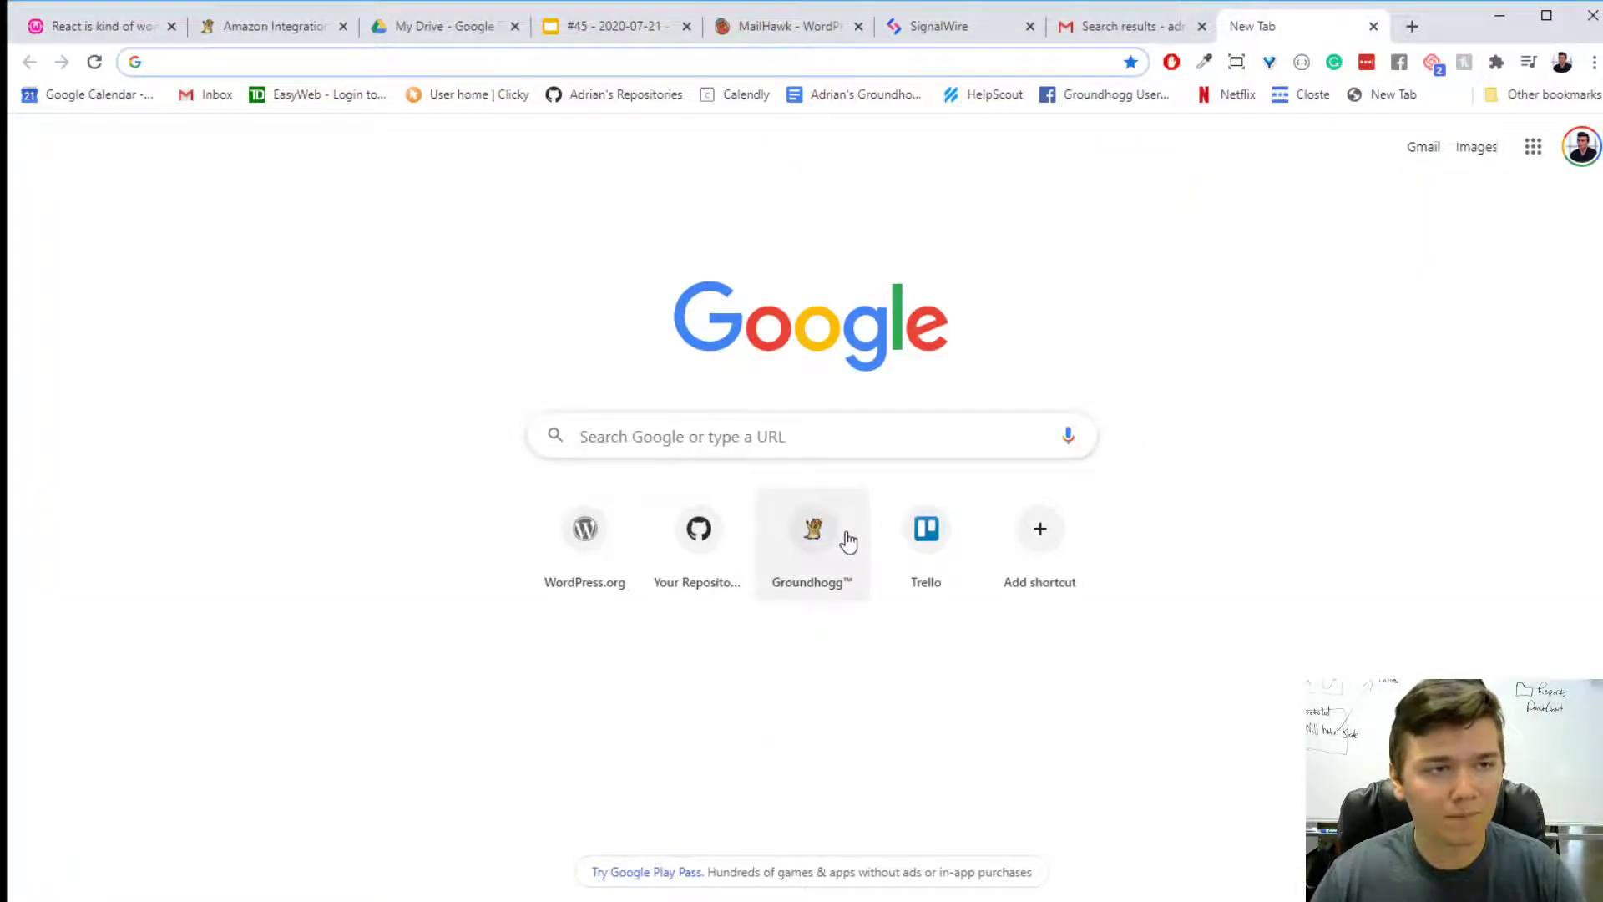
{"action": "left_click", "coordinate": [250, 26]}
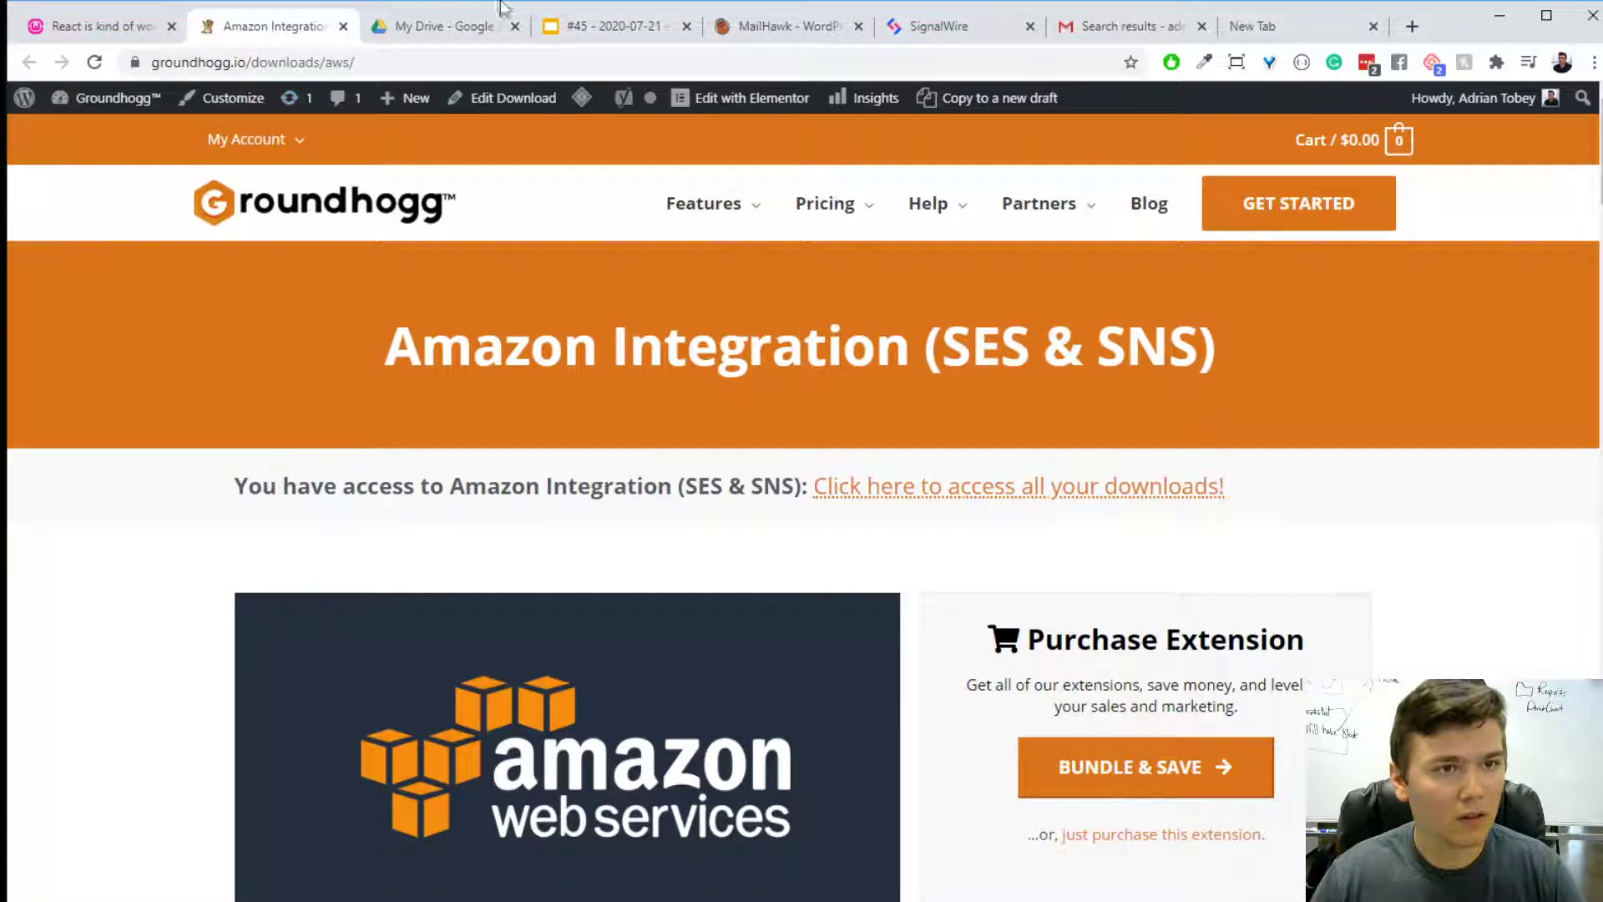
- Install and activate the Advanced Features extension from Groundhogg's extensions on the WordPress site
{"action": "left_click", "coordinate": [92, 26]}
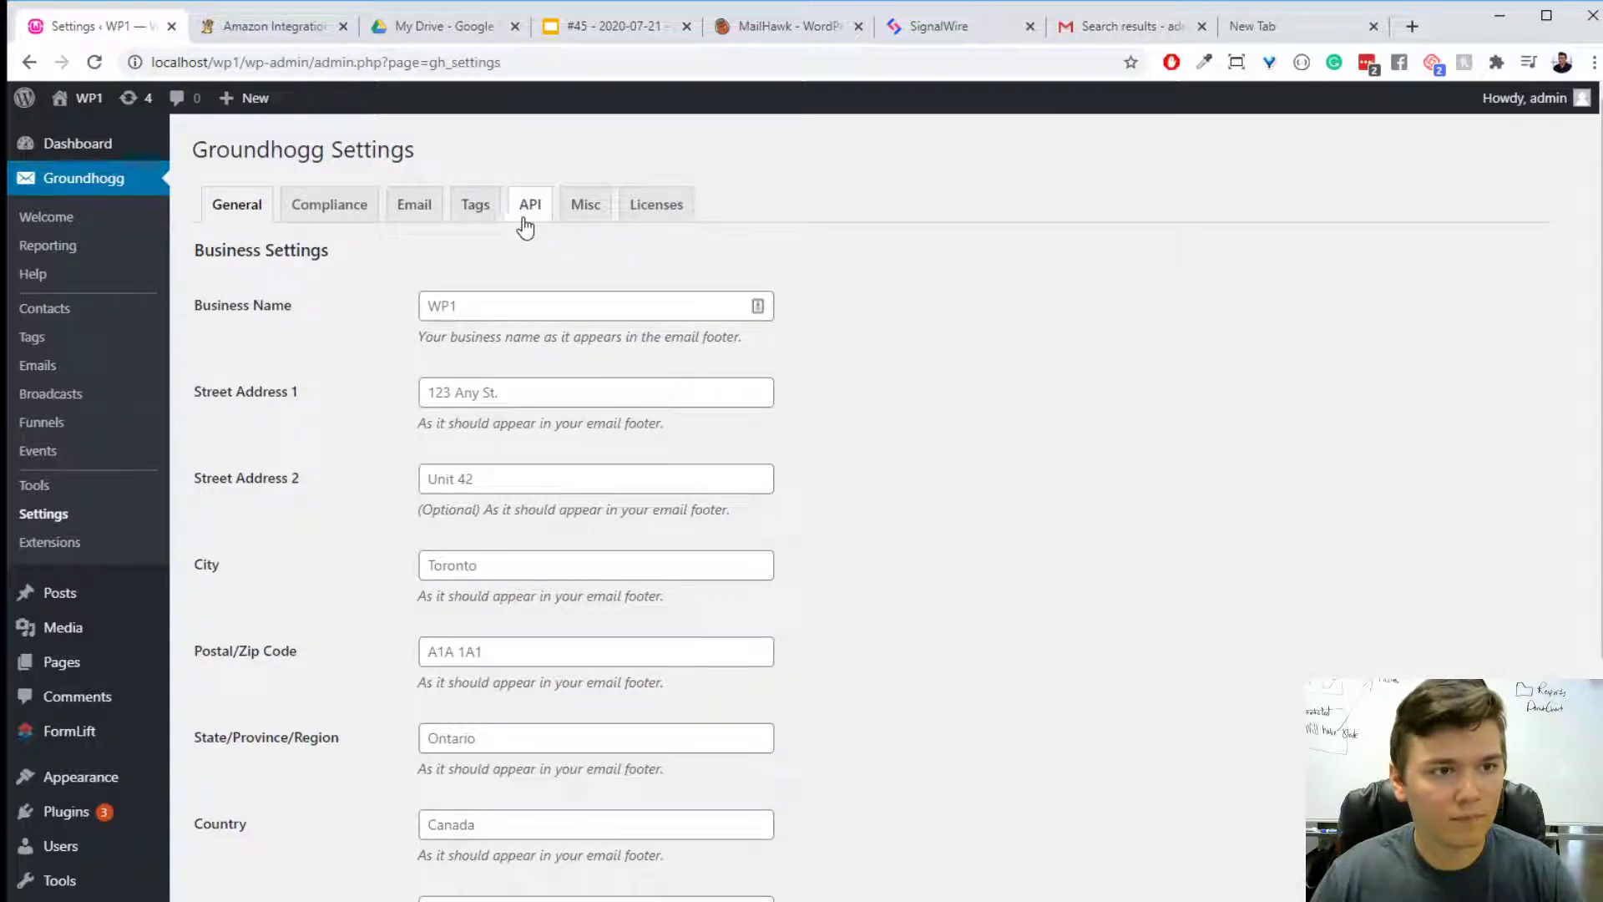
{"action": "left_click", "coordinate": [107, 536]}
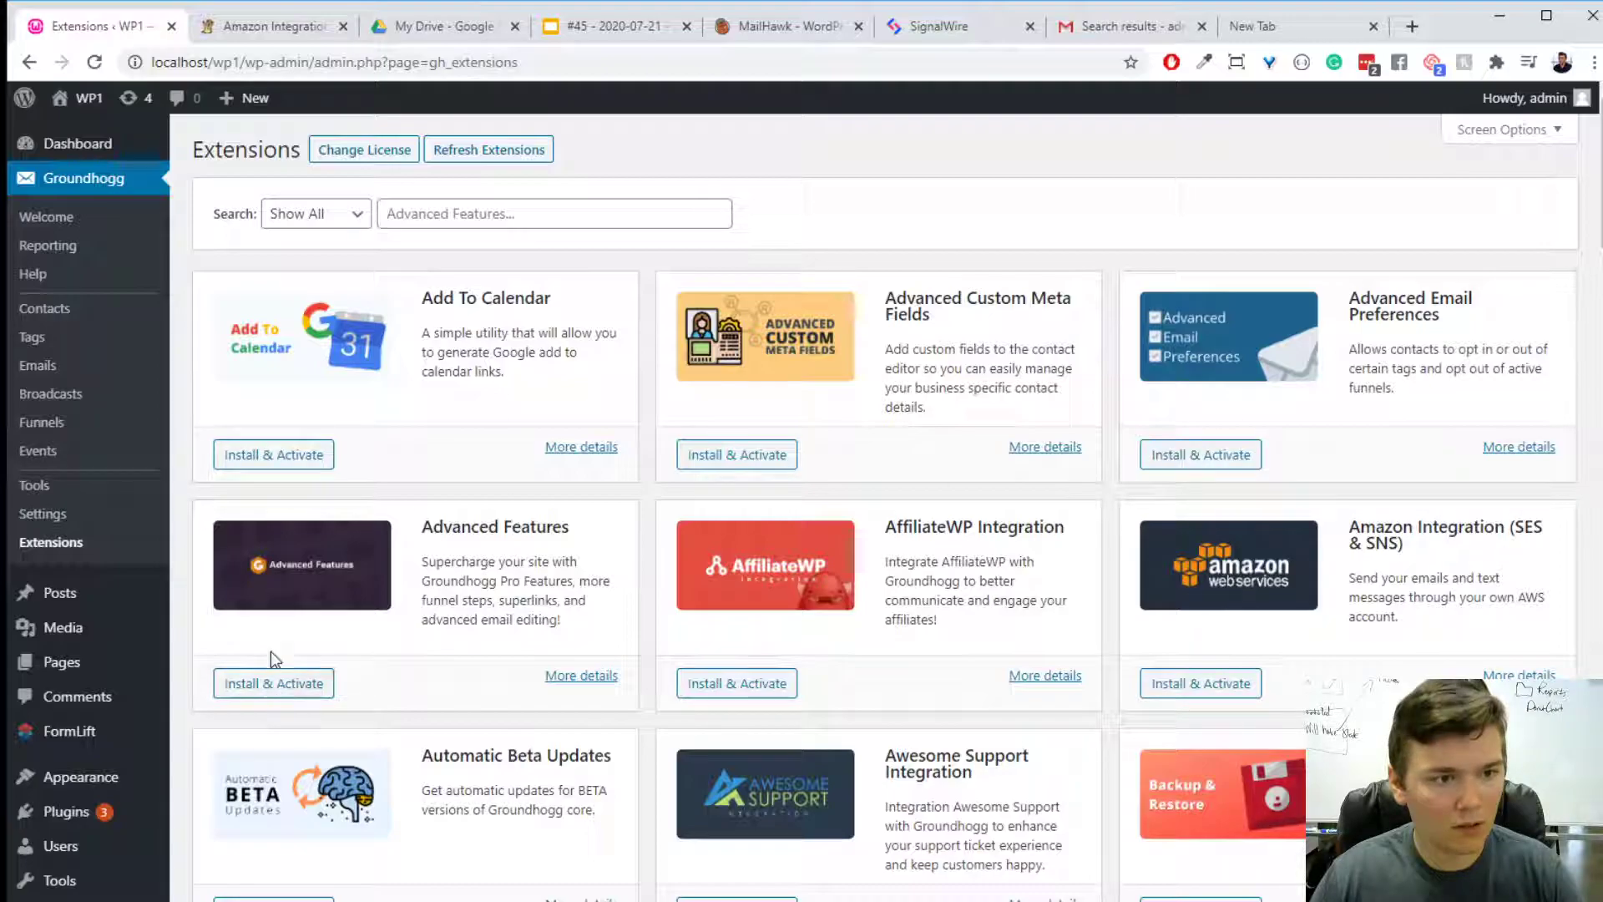
{"action": "left_click", "coordinate": [273, 683]}
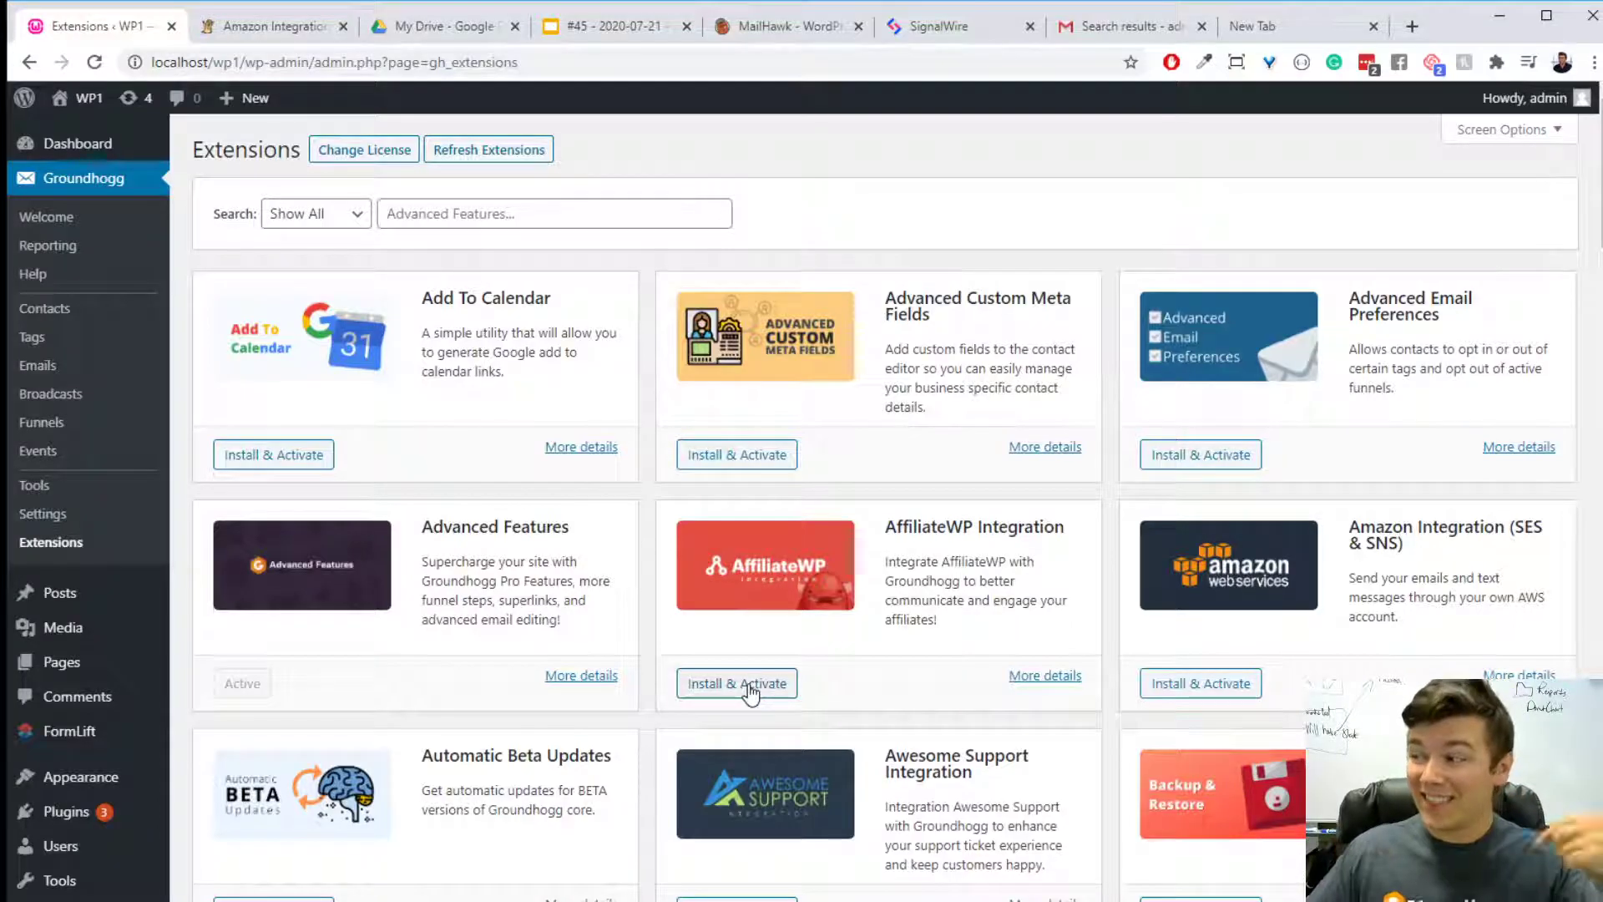
- Open Groundhogg's emails in a separate tab and look over the "What did you think of the eBook?" email in its editor
{"action": "middle_click", "coordinate": [39, 365]}
{"action": "left_click", "coordinate": [242, 26]}
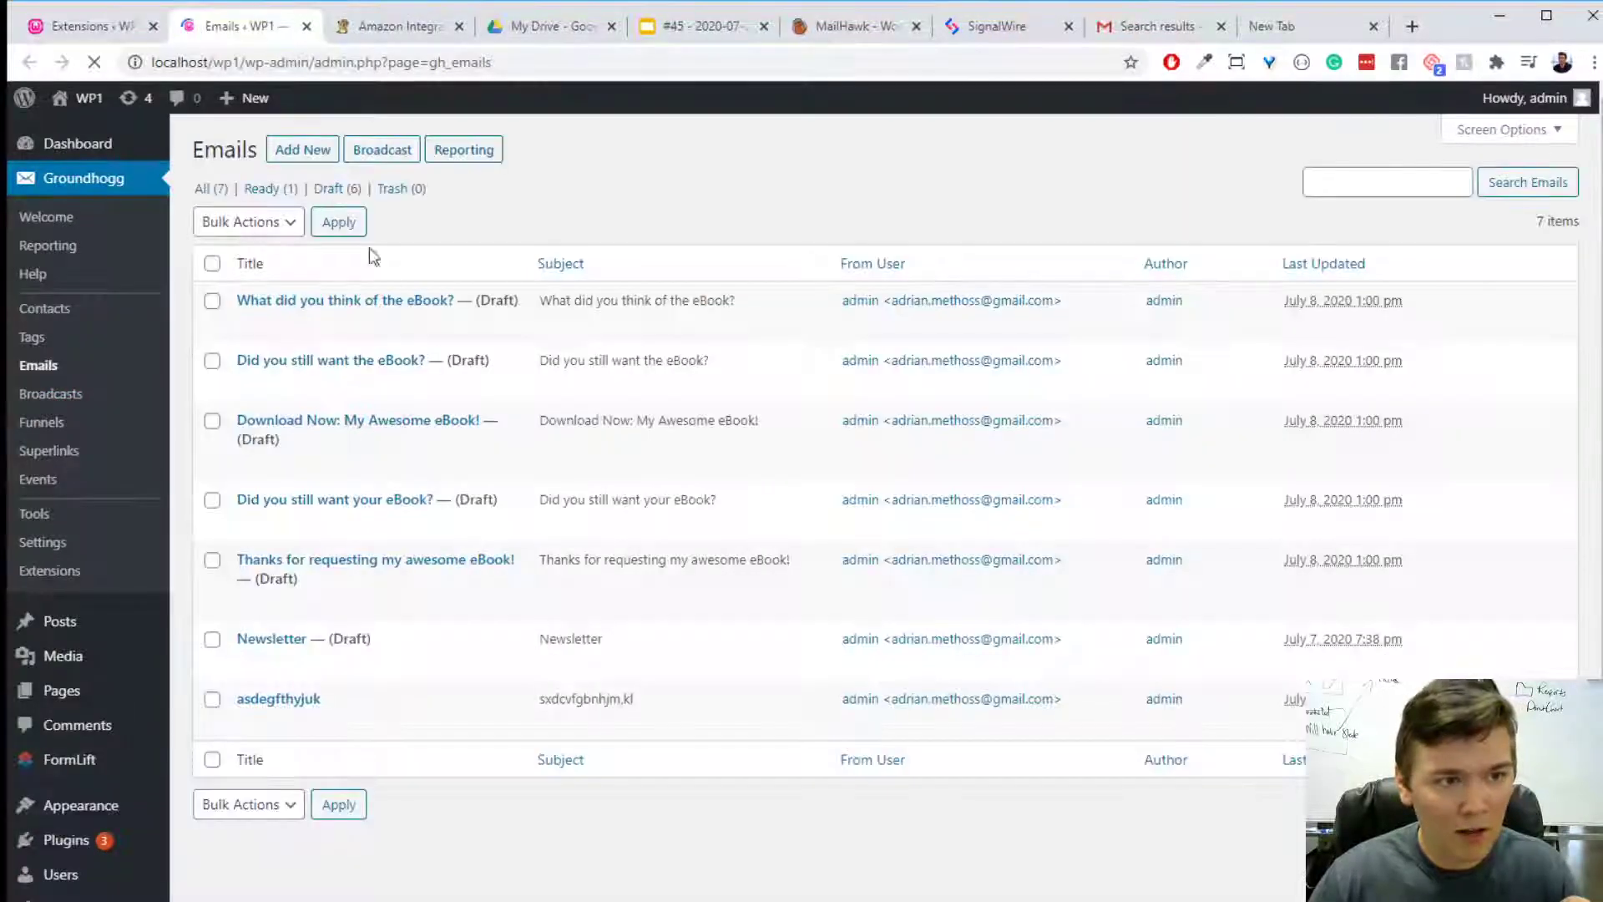
{"action": "left_click", "coordinate": [361, 302]}
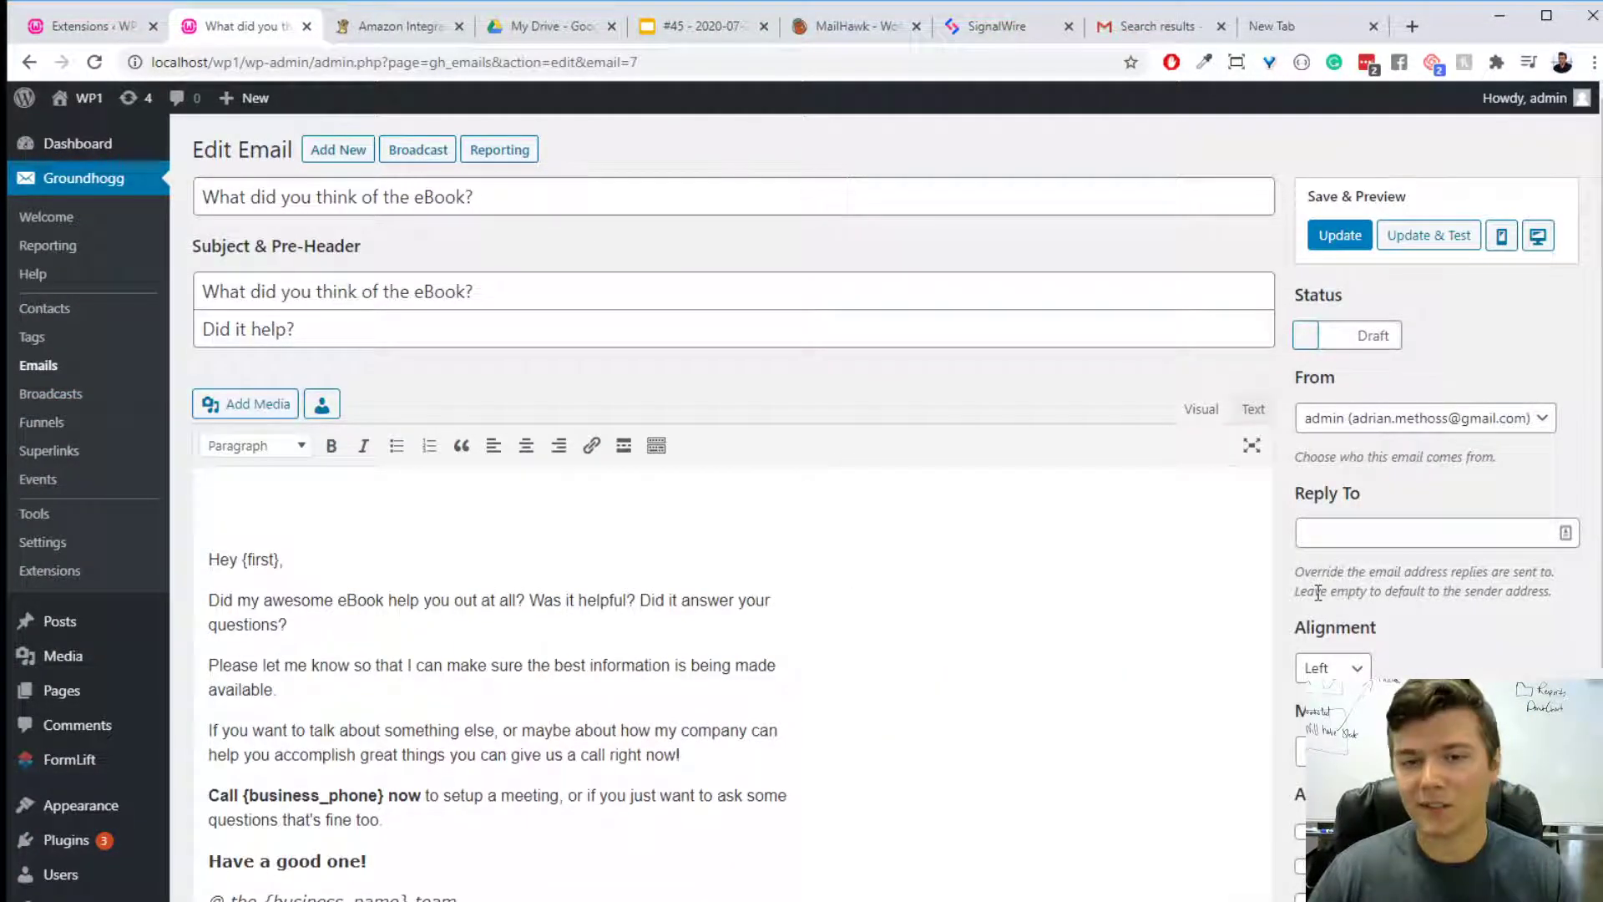
{"action": "scroll", "coordinate": [1319, 593], "scroll_direction": "down", "scroll_amount": 4}
{"action": "scroll", "coordinate": [1319, 593], "scroll_direction": "up", "scroll_amount": 3}
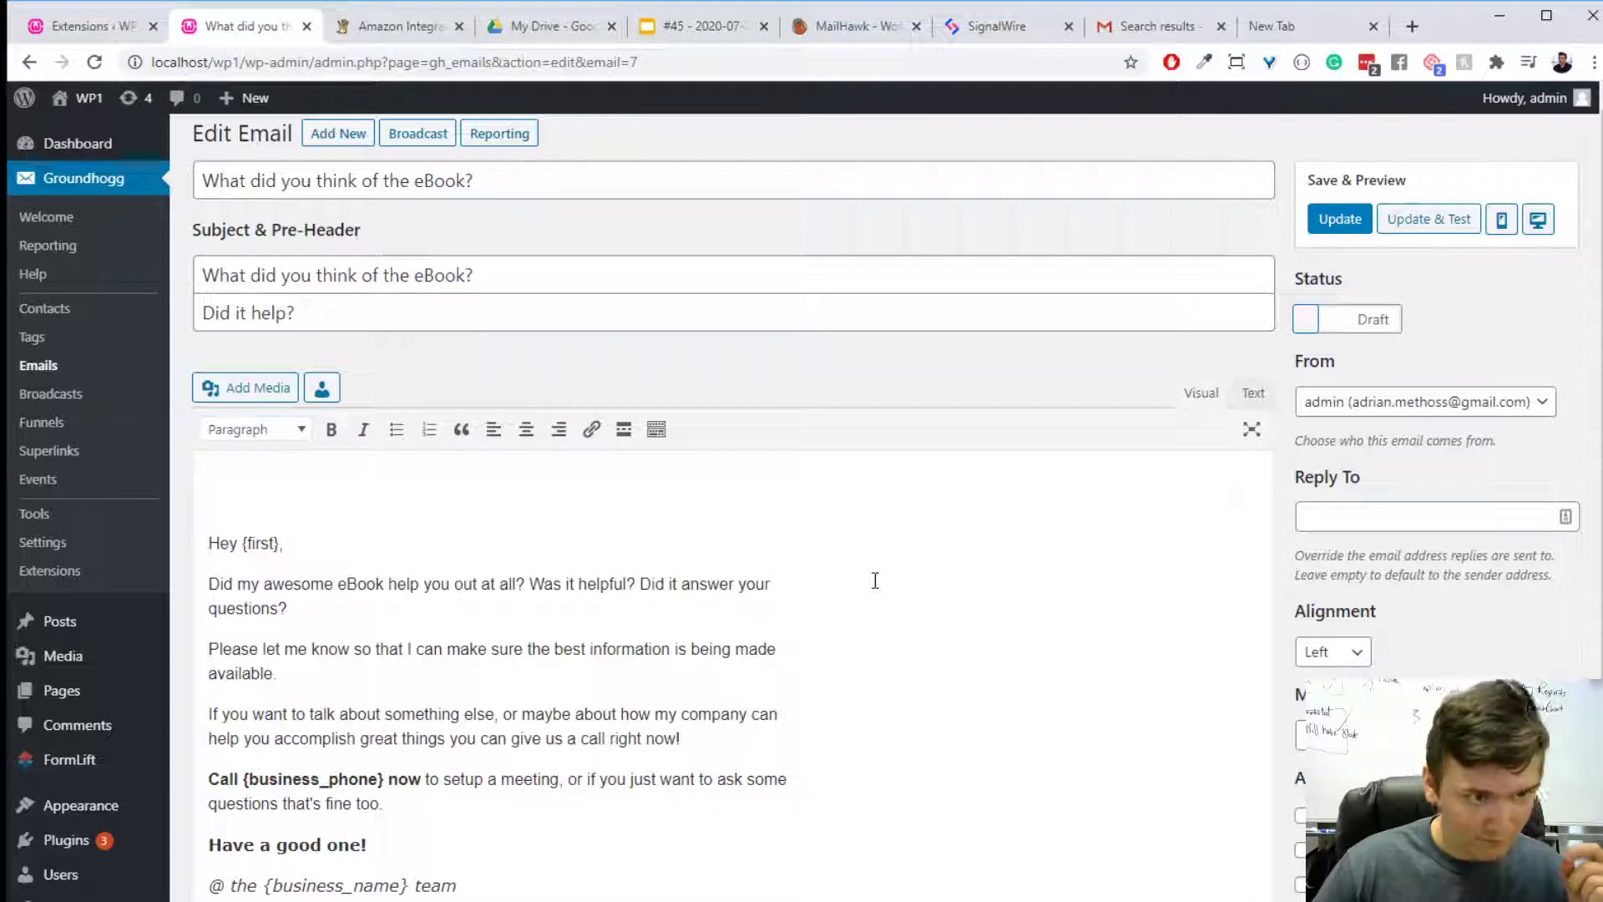
{"action": "scroll", "coordinate": [874, 576], "scroll_direction": "down", "scroll_amount": 1}
{"action": "scroll", "coordinate": [873, 574], "scroll_direction": "up", "scroll_amount": 1}
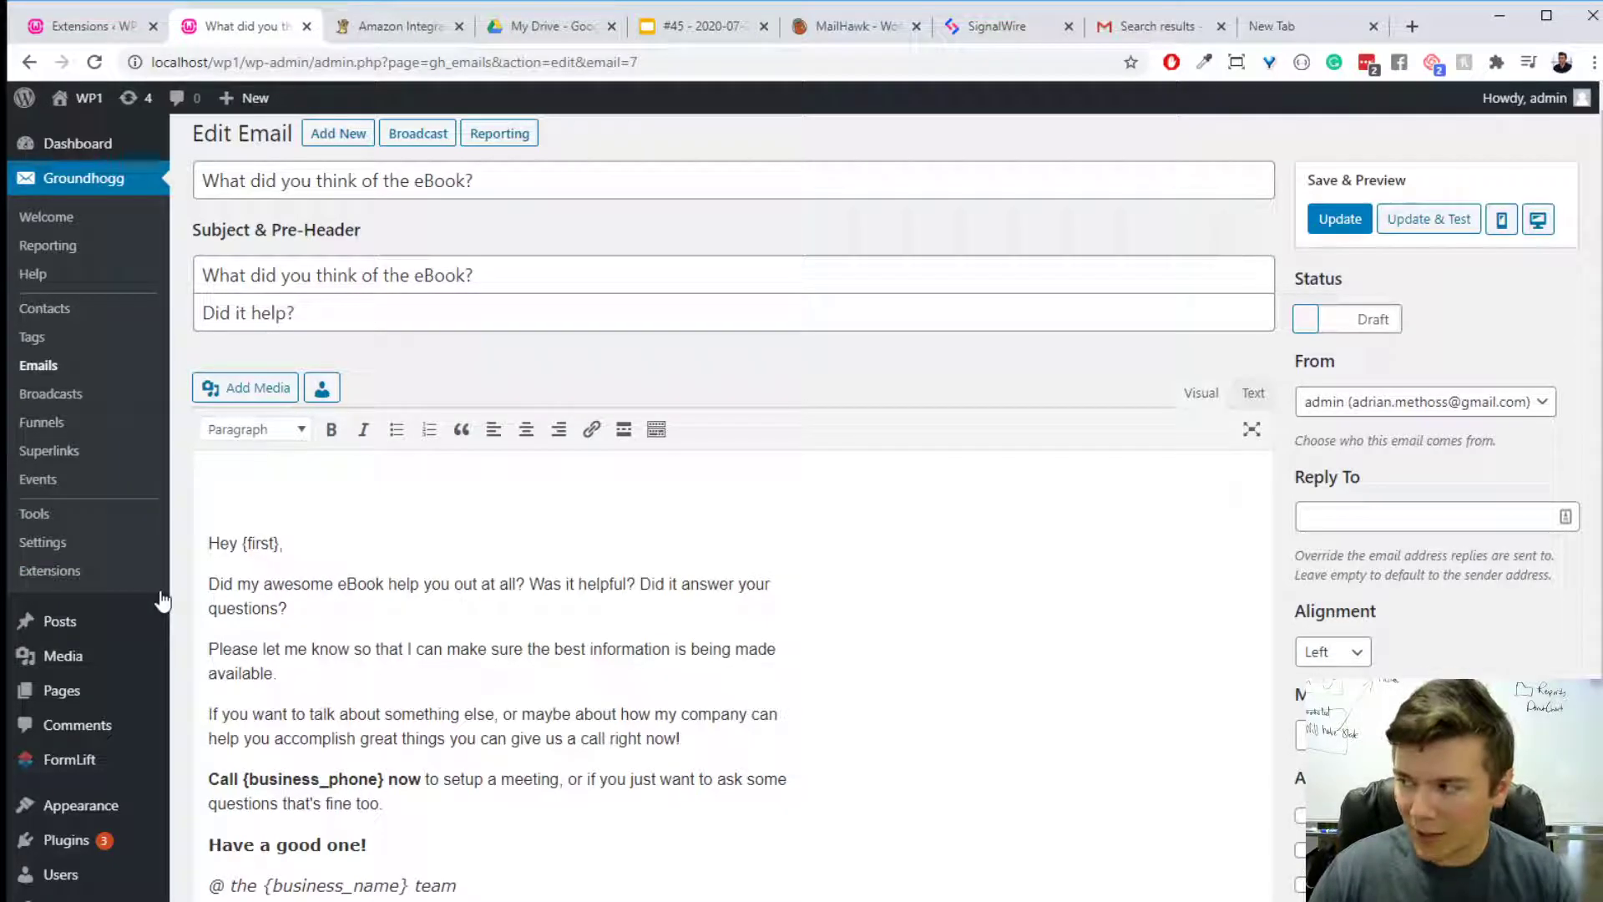
- Enable the Advanced Email Editor in Groundhogg's Advanced Features settings and save the changes
{"action": "left_click", "coordinate": [110, 543]}
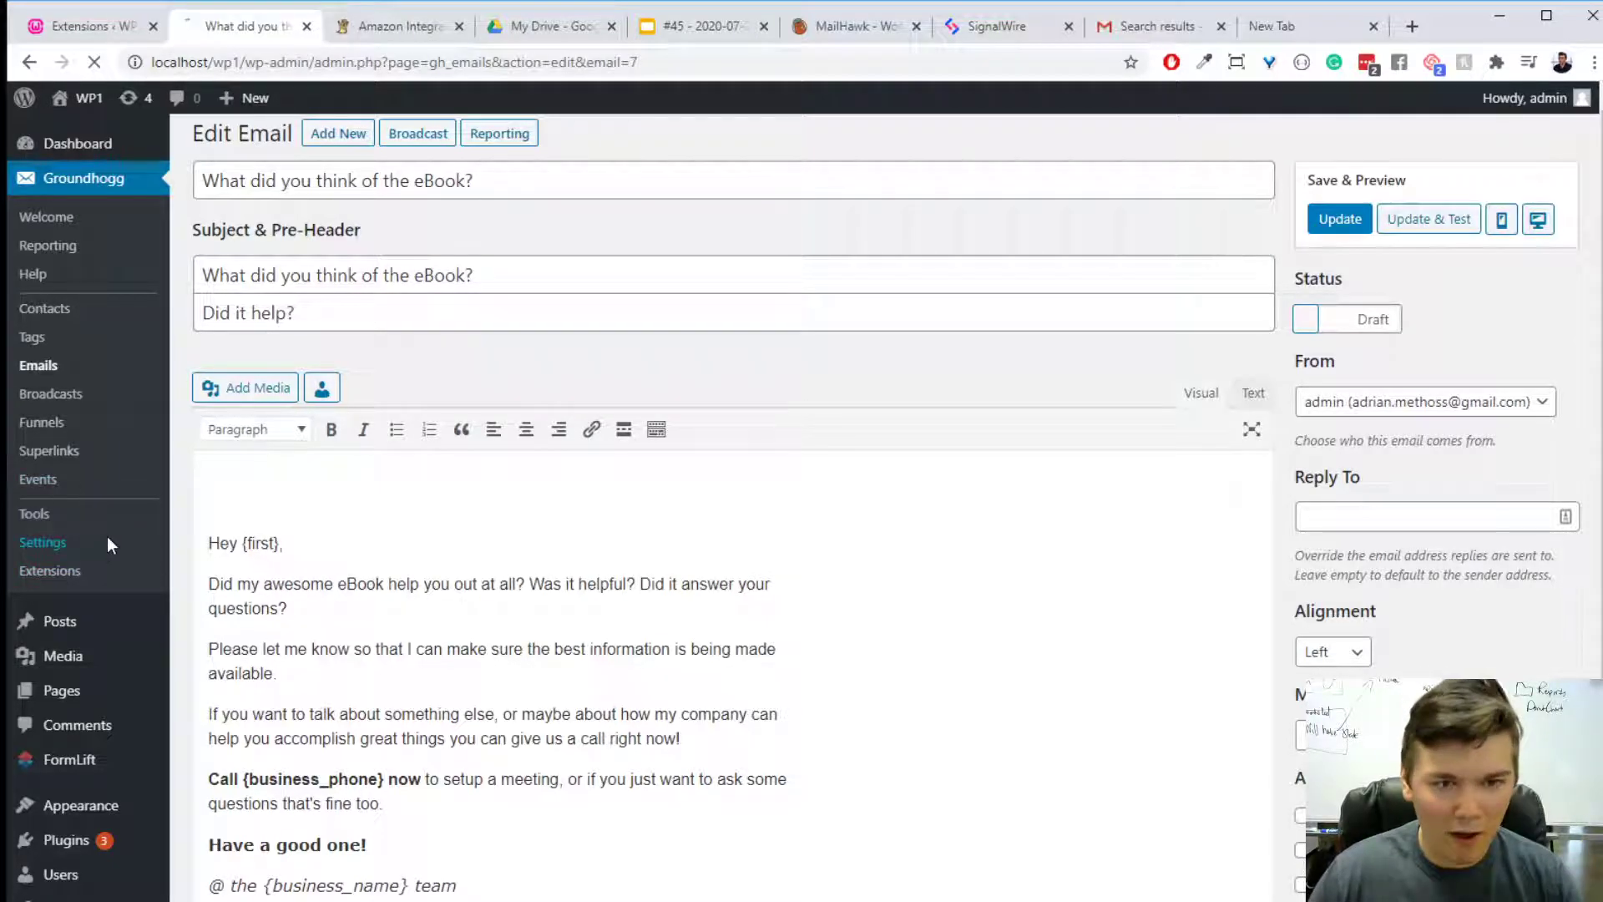
{"action": "left_click", "coordinate": [801, 205]}
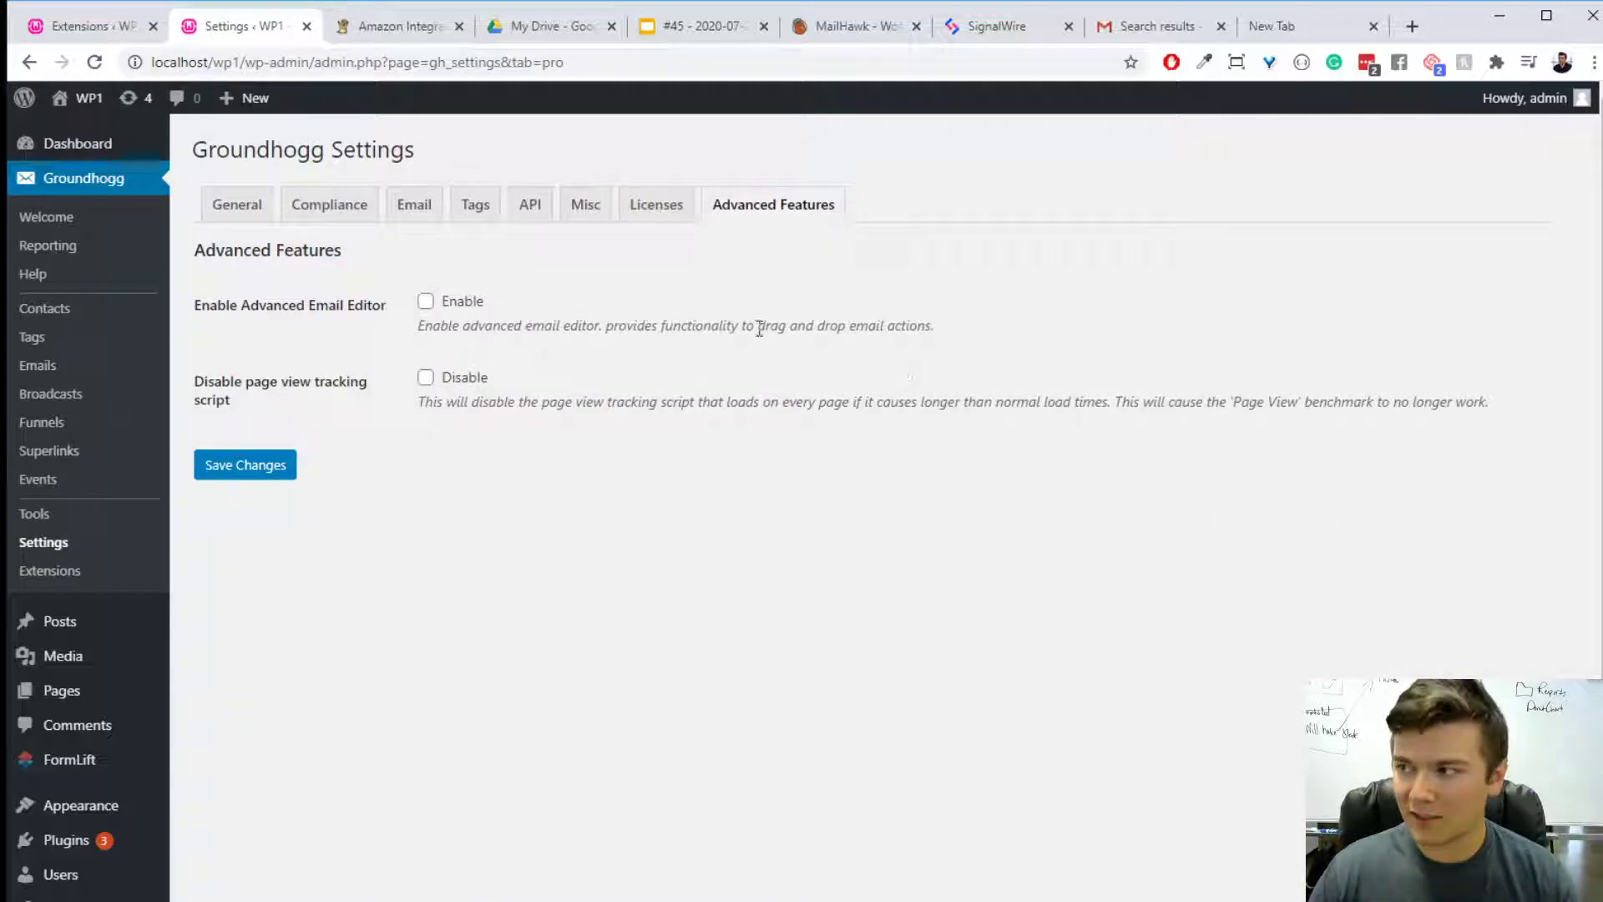
{"action": "left_click_drag", "start_coordinate": [473, 307], "coordinate": [466, 305]}
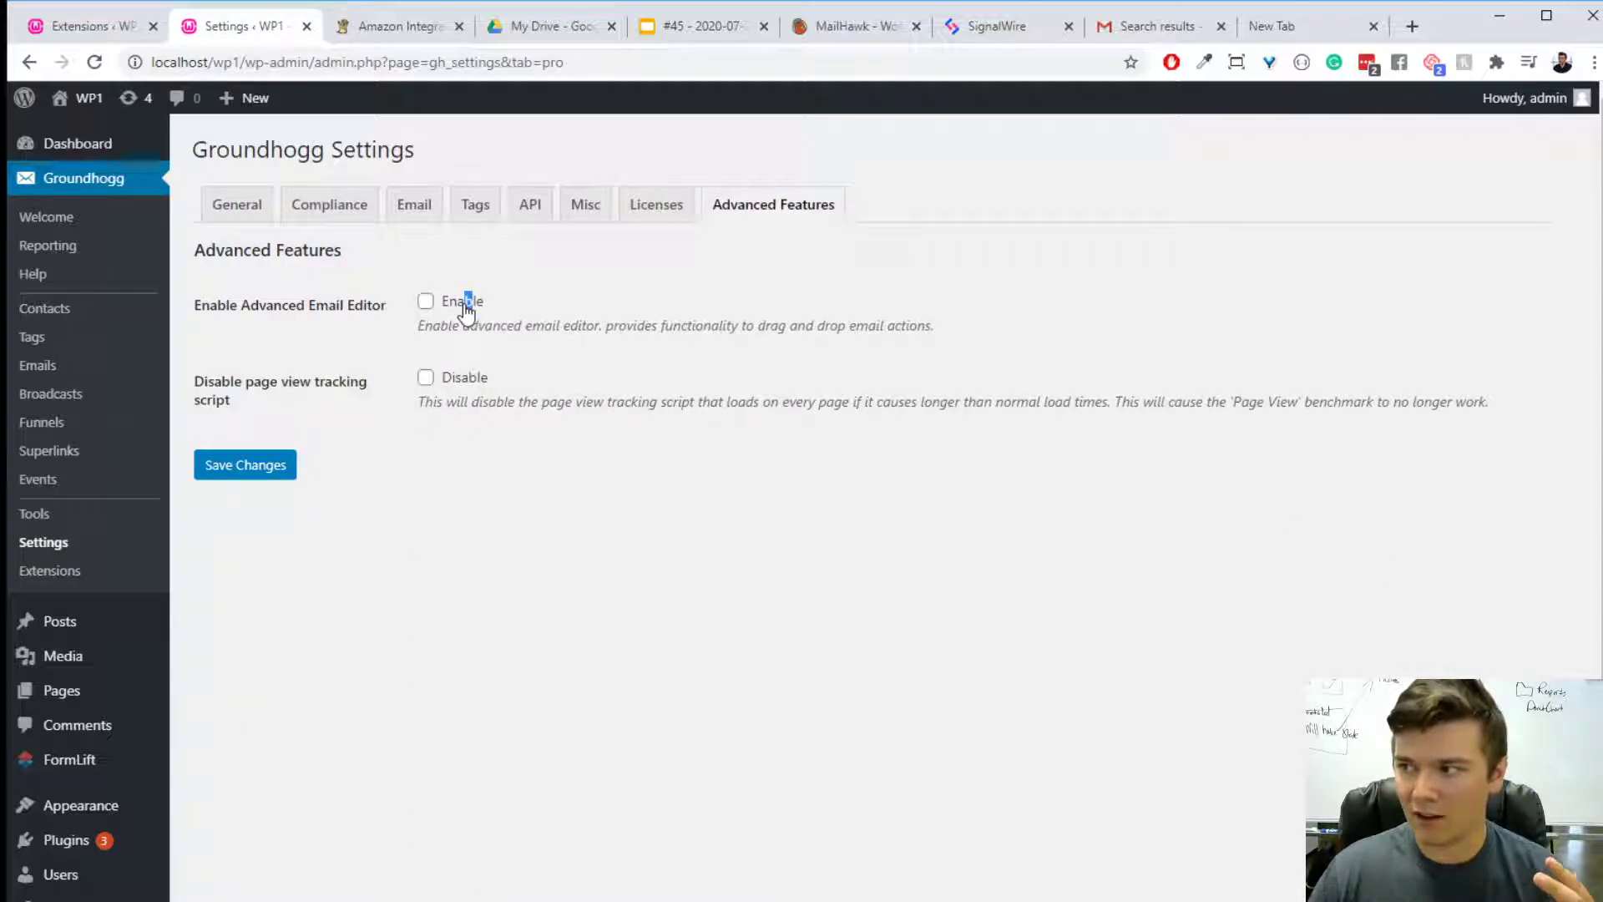
{"action": "left_click", "coordinate": [465, 306]}
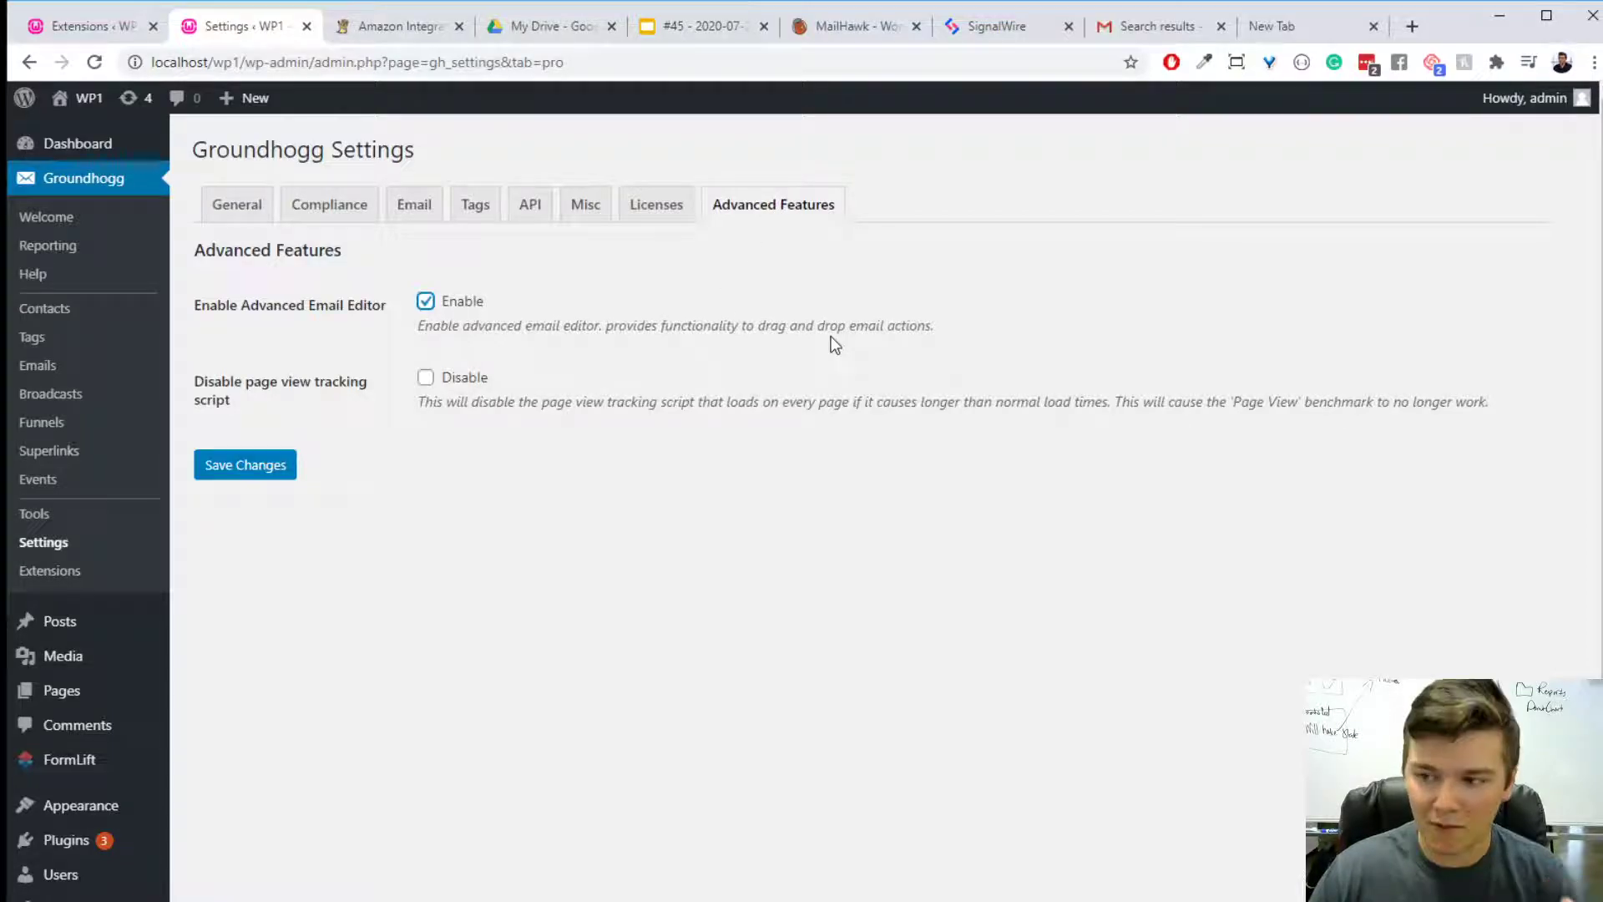
{"action": "left_click", "coordinate": [276, 468]}
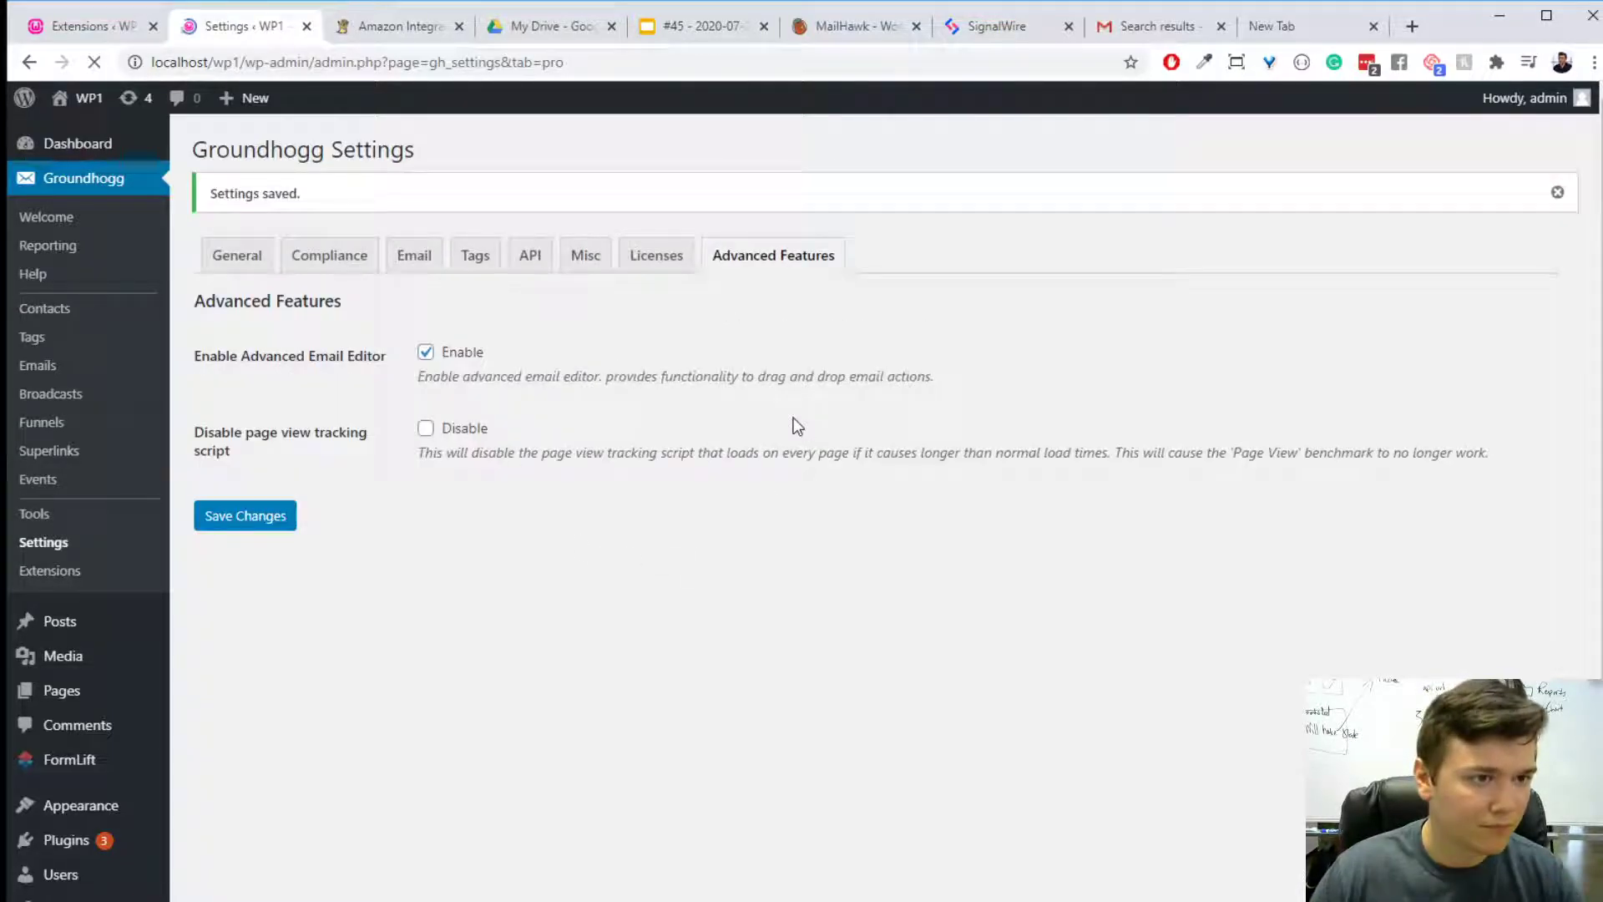
- Create a new email based on "Did you still want the eBook?" and dismiss the editor's Pre-Header tip
{"action": "left_click", "coordinate": [108, 368]}
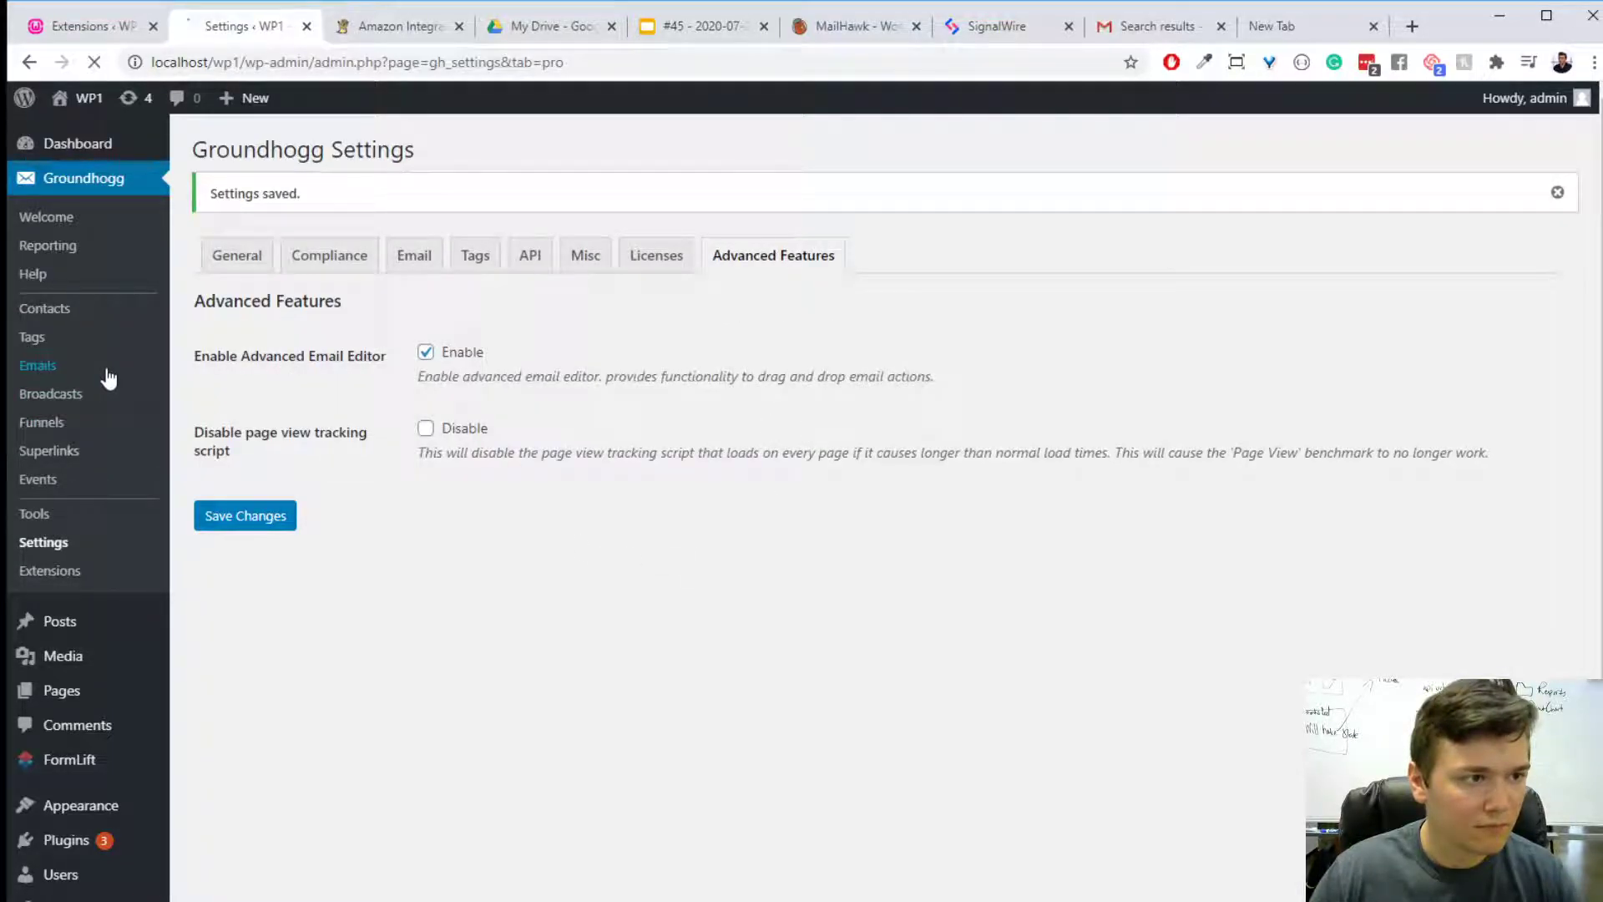
{"action": "left_click", "coordinate": [327, 150]}
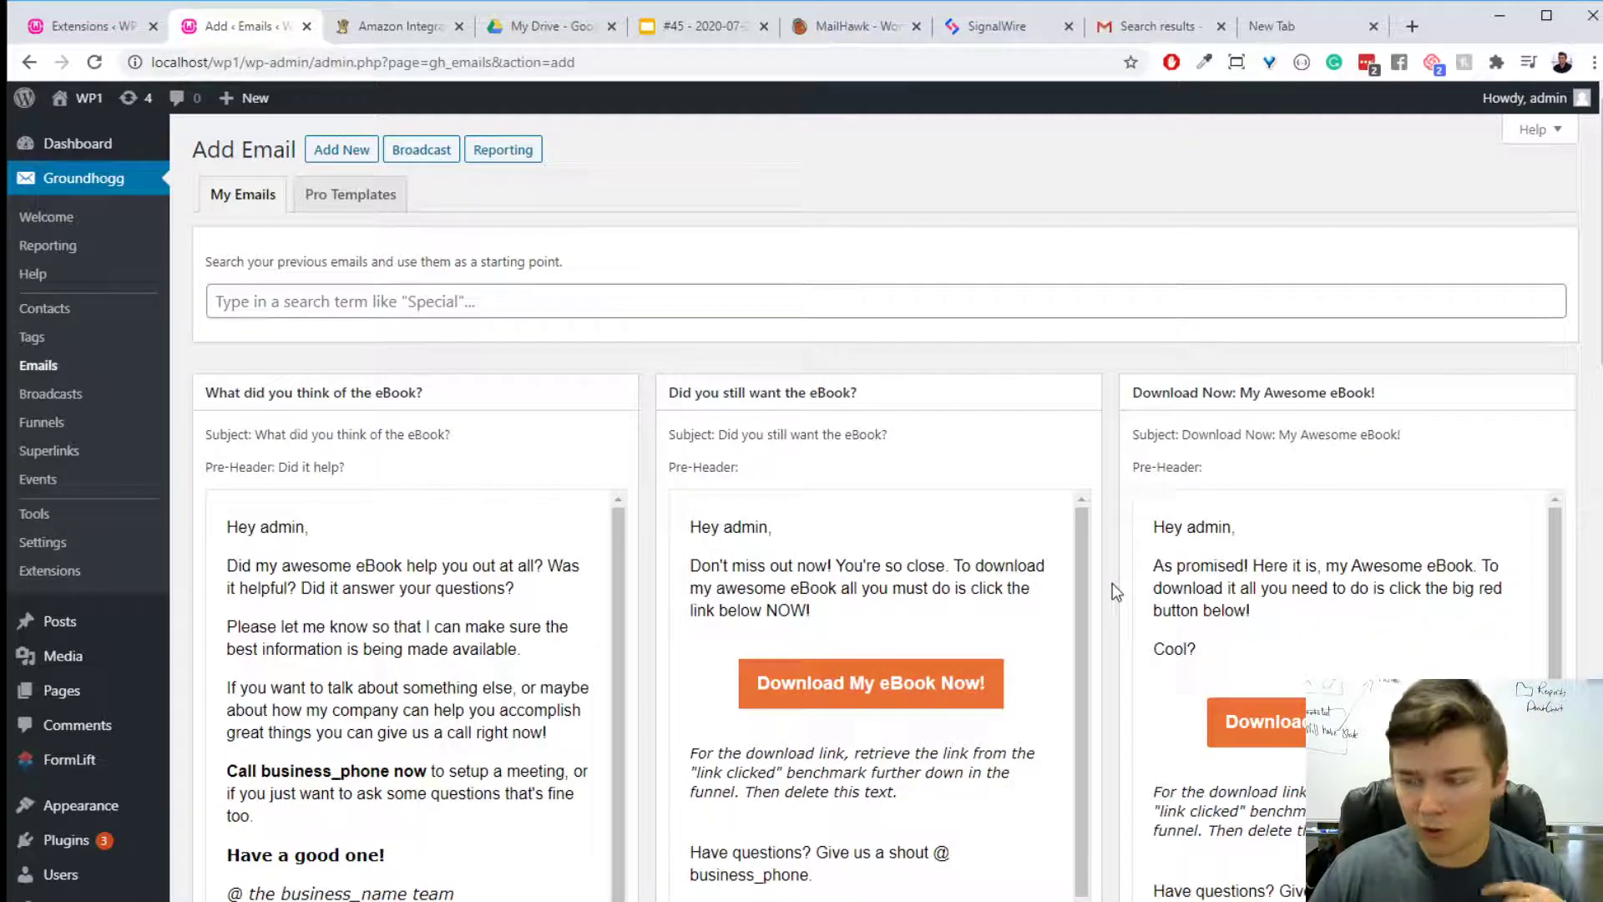
{"action": "scroll", "coordinate": [1081, 695], "scroll_direction": "down", "scroll_amount": 10}
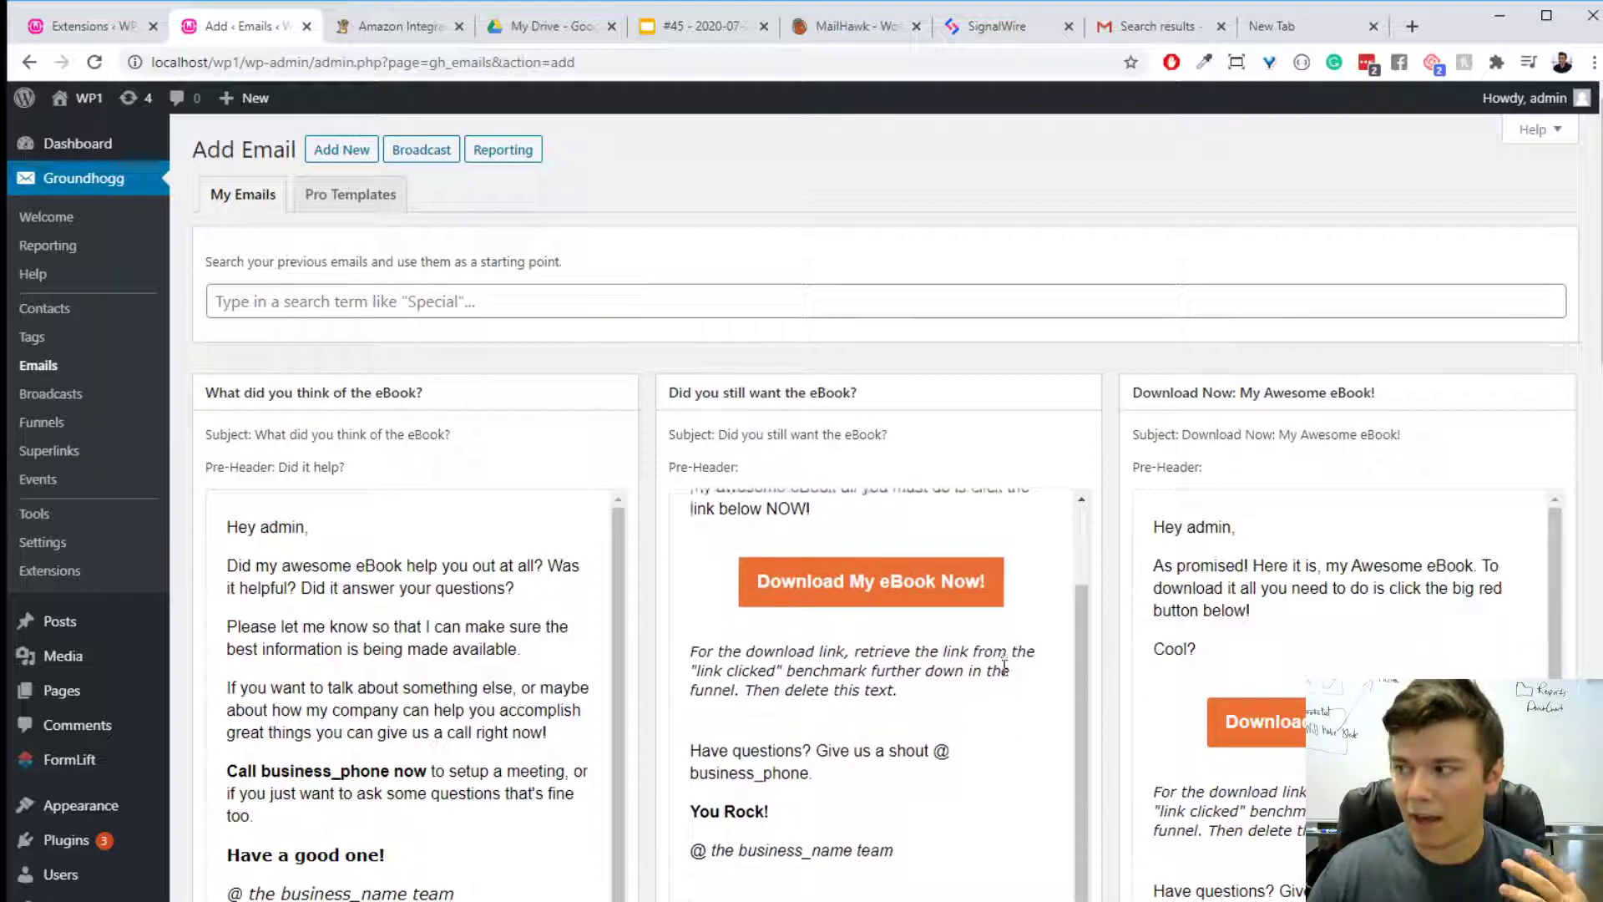
{"action": "left_click", "coordinate": [716, 622]}
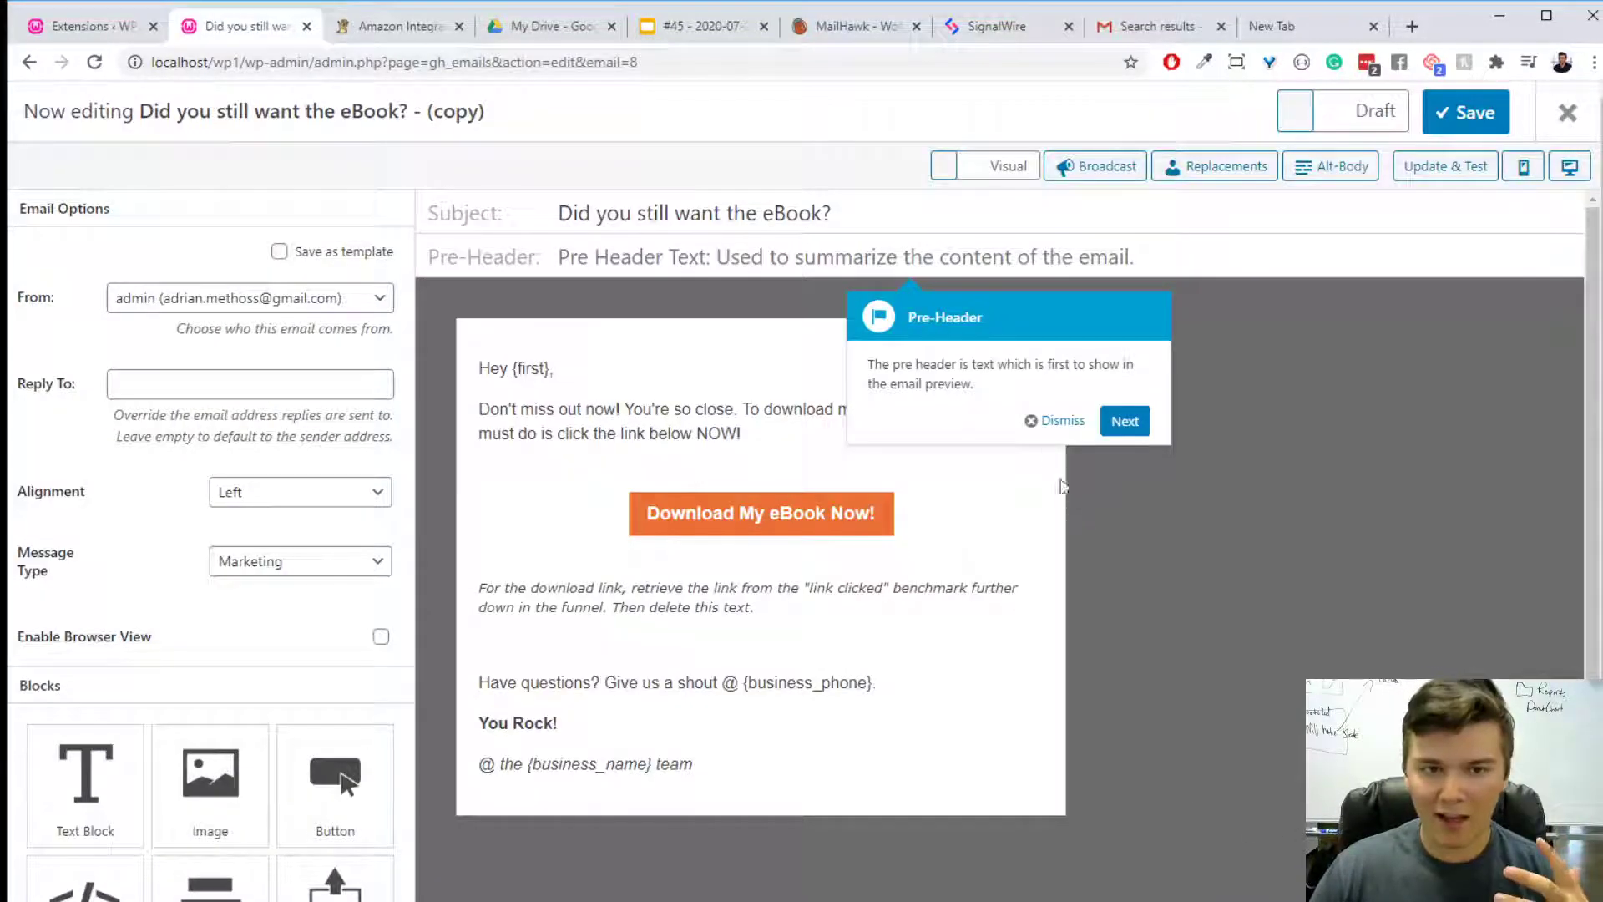
{"action": "left_click", "coordinate": [1051, 421]}
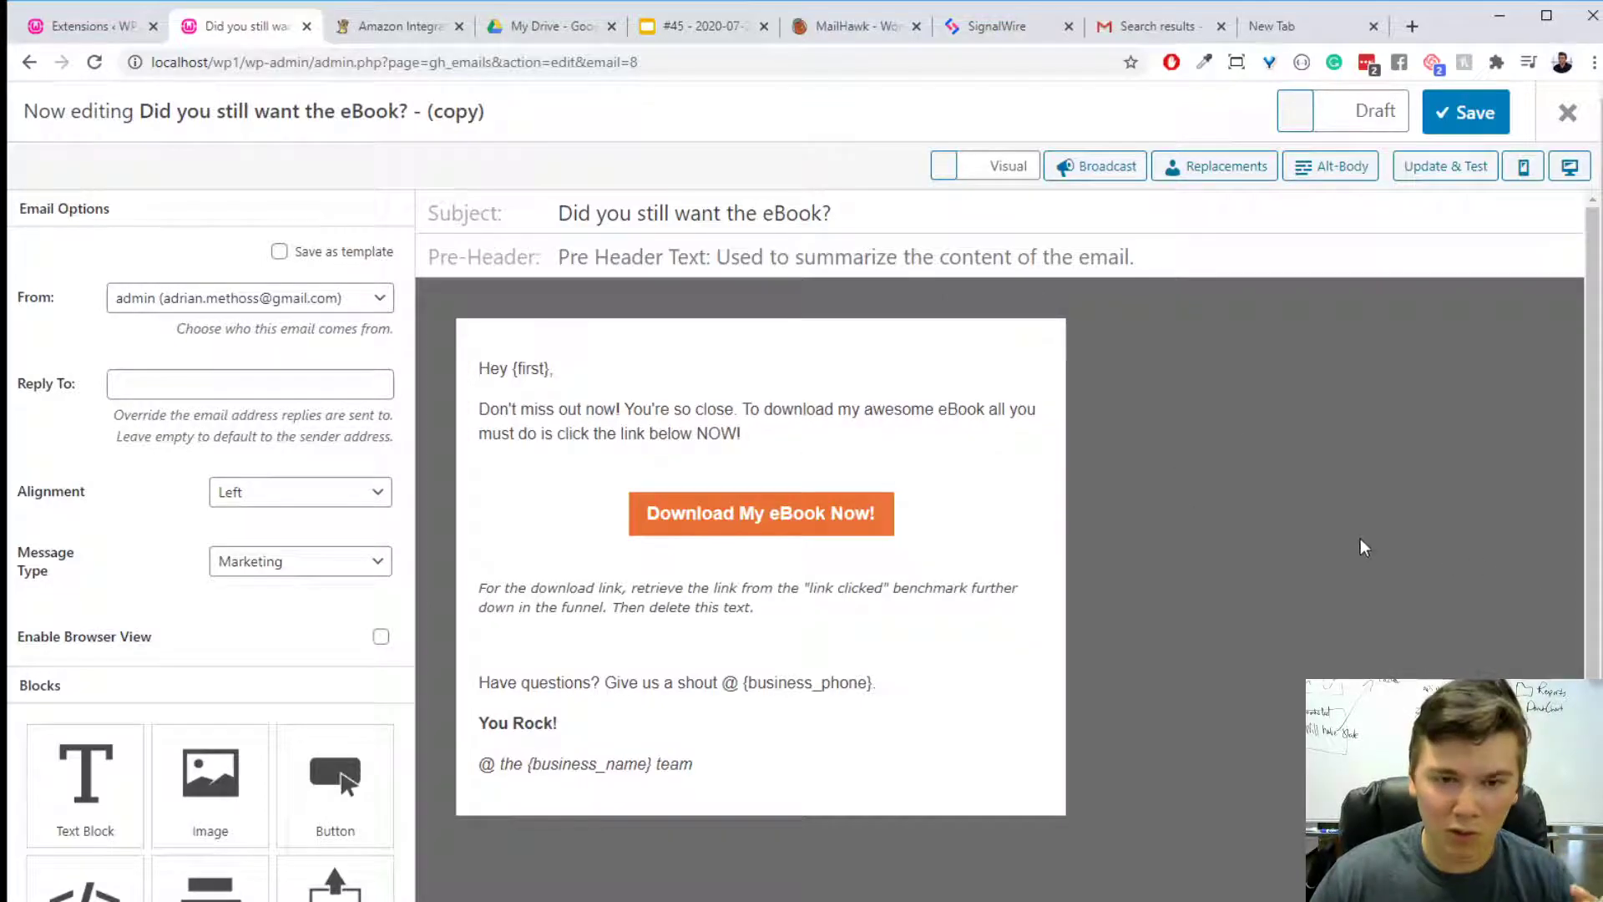
- Add an image block above the email's greeting and fill it with the Stripe Verified Partner image from the media library
{"action": "scroll", "coordinate": [376, 629], "scroll_direction": "down", "scroll_amount": 1}
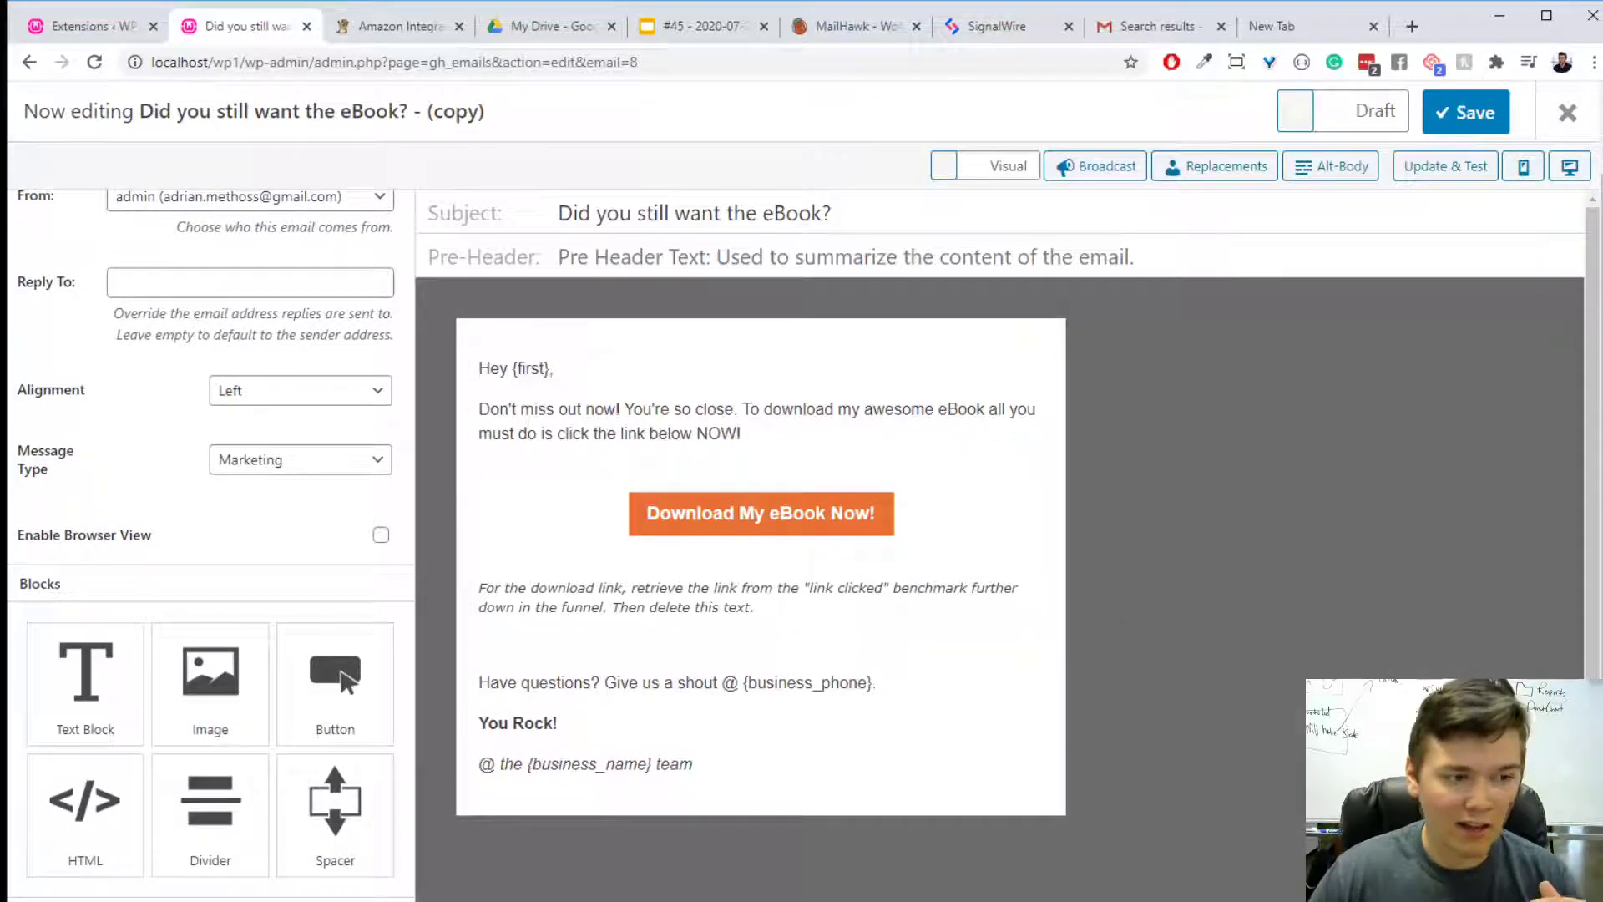
{"action": "left_click_drag", "start_coordinate": [44, 797], "coordinate": [99, 729]}
{"action": "left_click_drag", "start_coordinate": [210, 677], "coordinate": [698, 422]}
{"action": "left_click", "coordinate": [698, 423]}
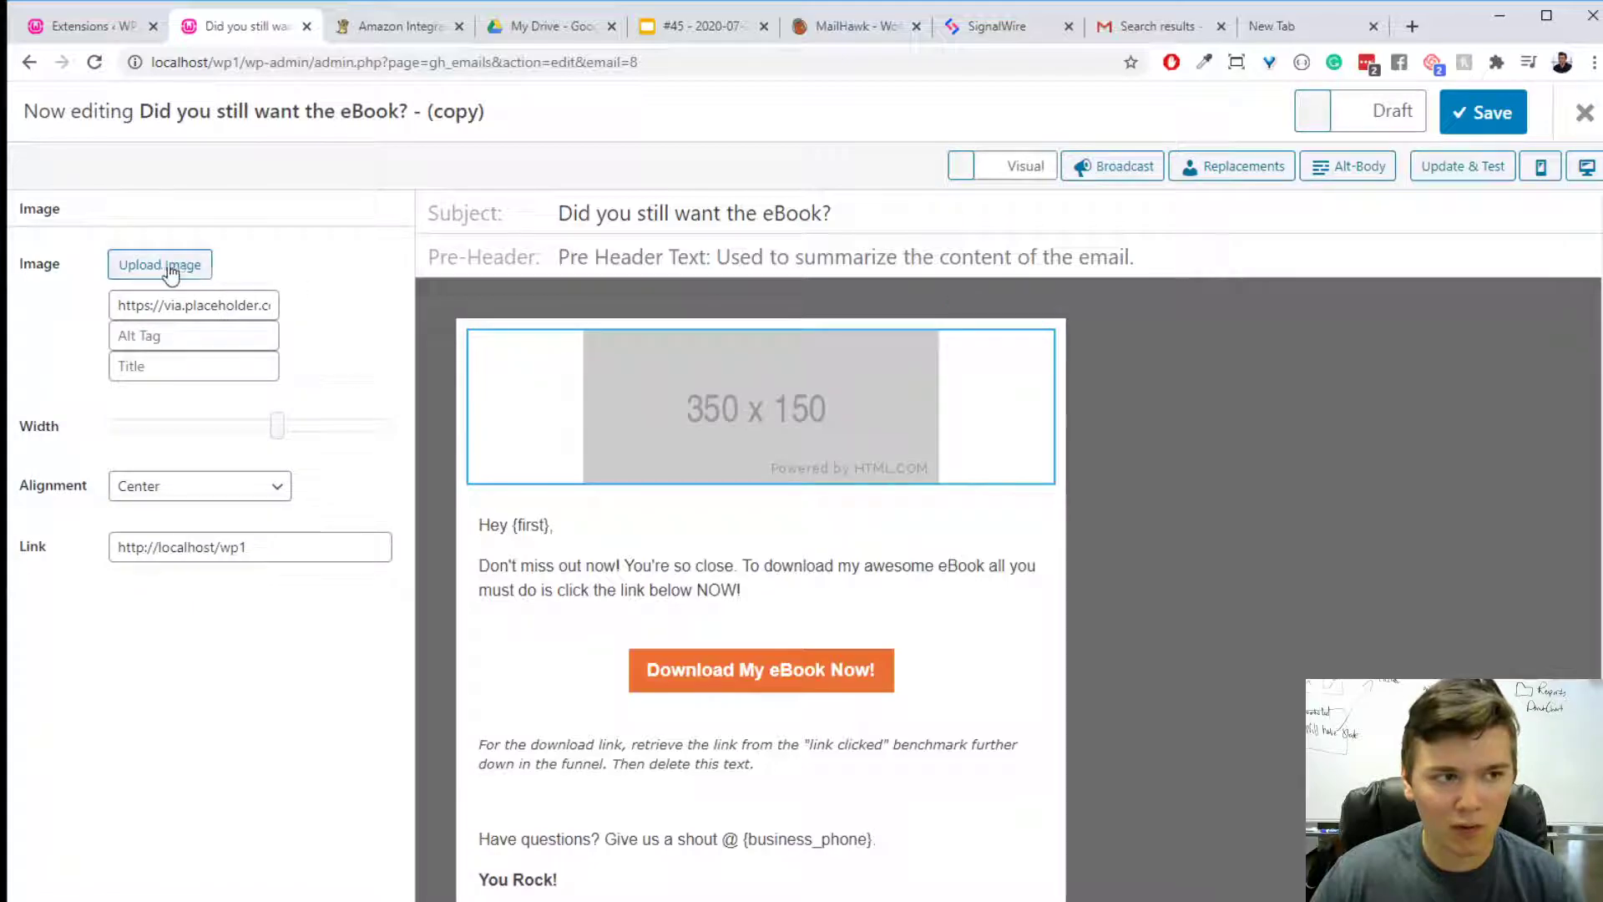
{"action": "left_click", "coordinate": [160, 264]}
{"action": "left_click", "coordinate": [126, 378]}
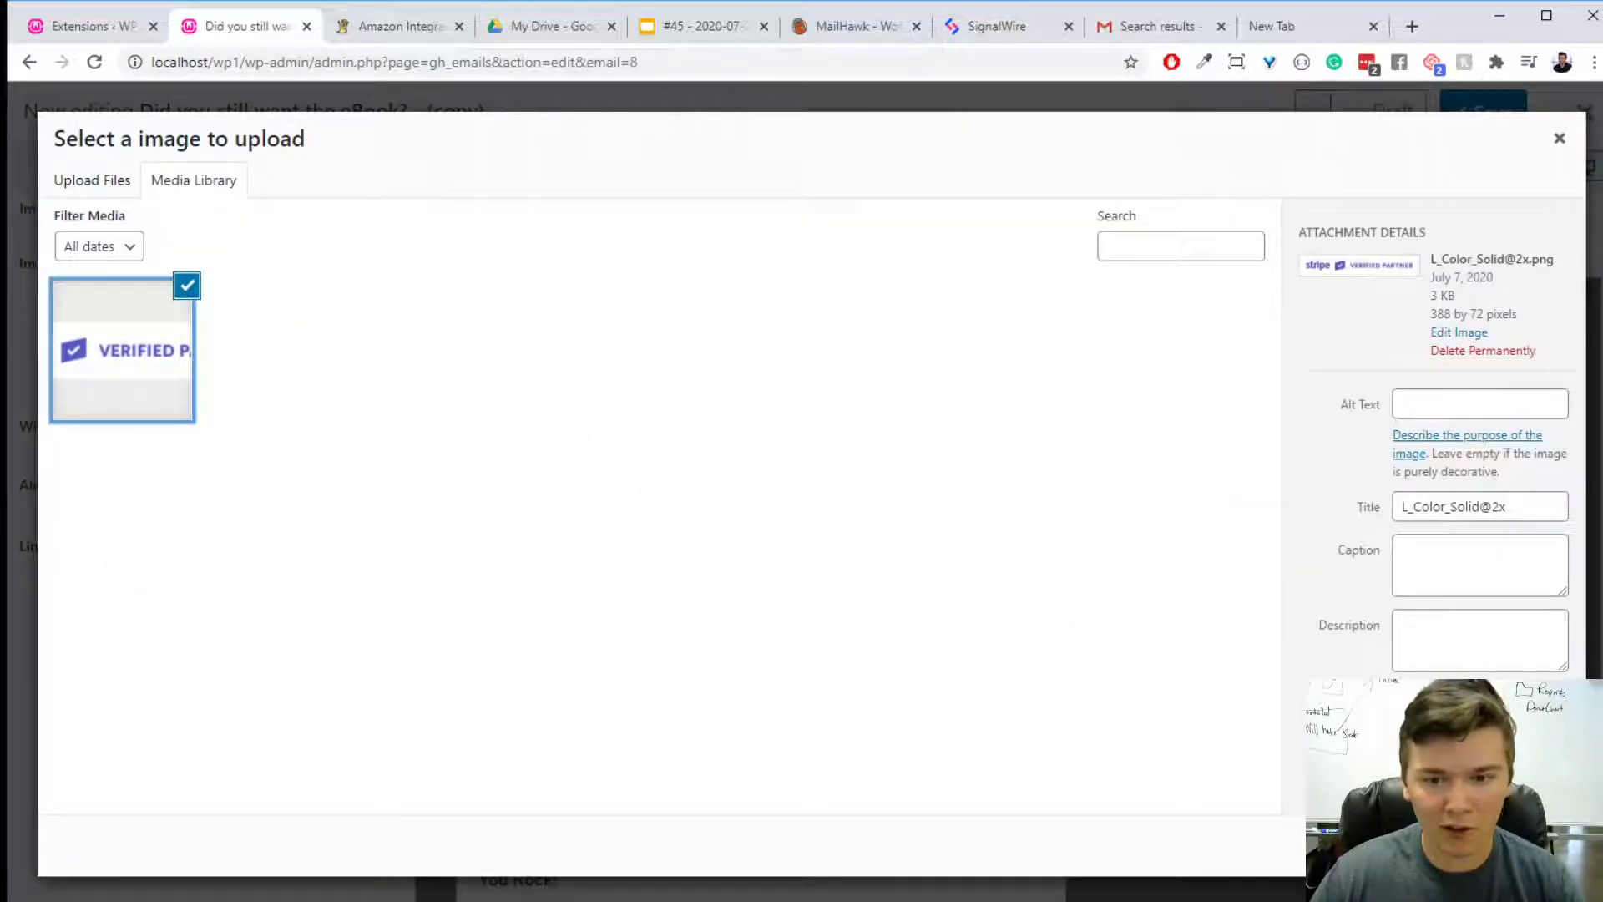
{"action": "left_click", "coordinate": [1528, 846]}
{"action": "left_click", "coordinate": [1074, 784]}
- Toggle the email between its HTML code and the visual layout, ending on the visual layout
{"action": "left_click", "coordinate": [983, 174]}
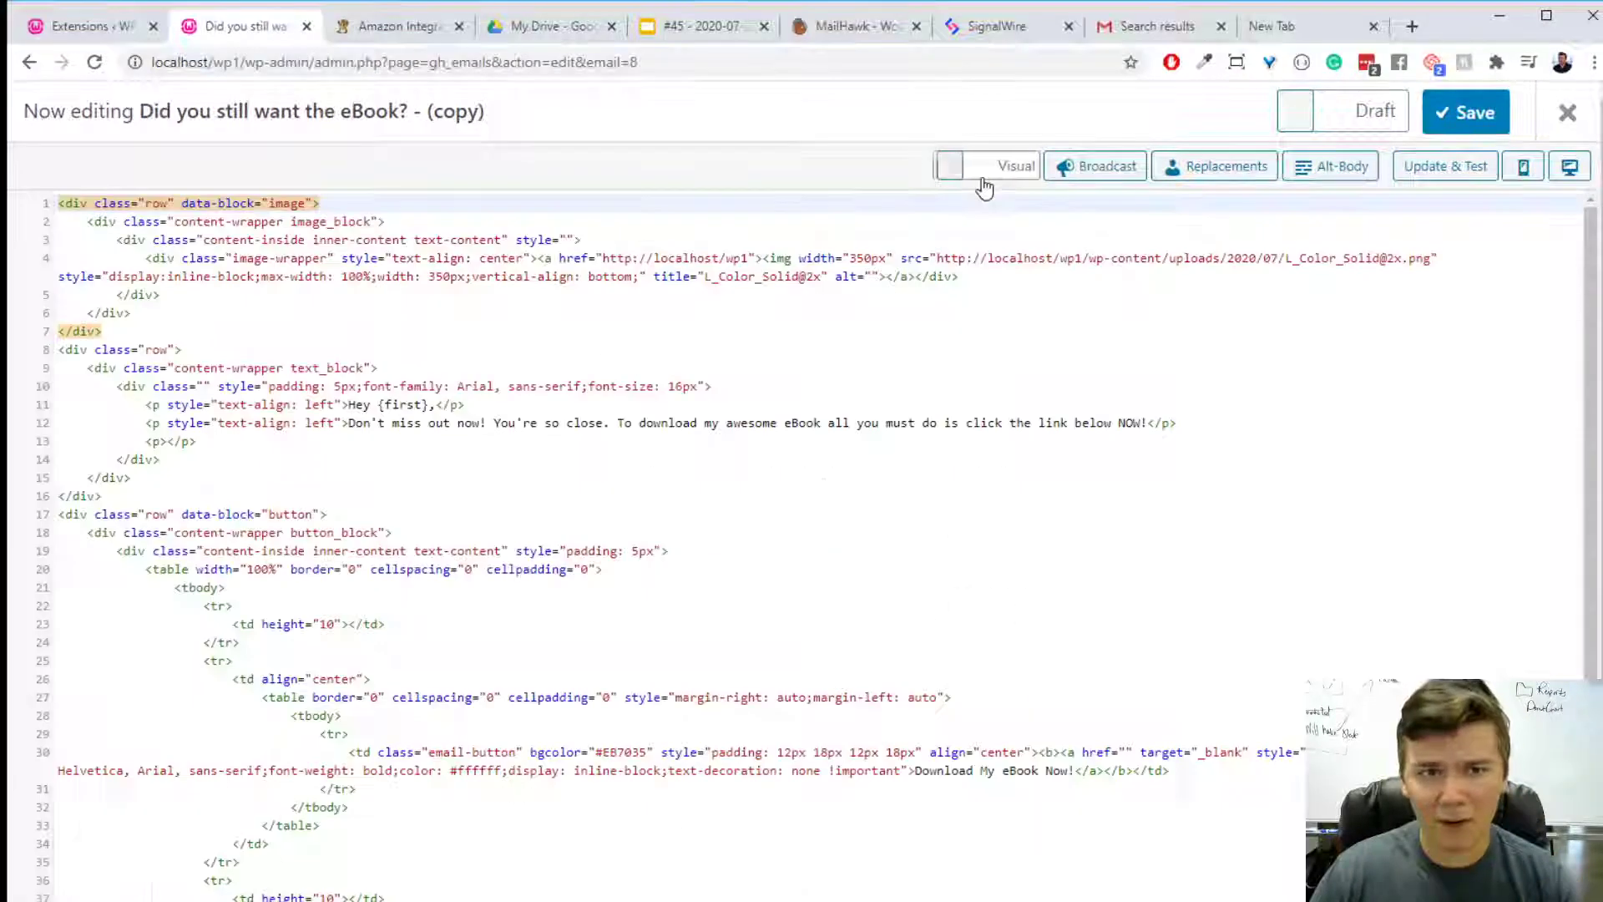
{"action": "left_click", "coordinate": [983, 177]}
{"action": "left_click", "coordinate": [983, 177]}
{"action": "left_click", "coordinate": [983, 177]}
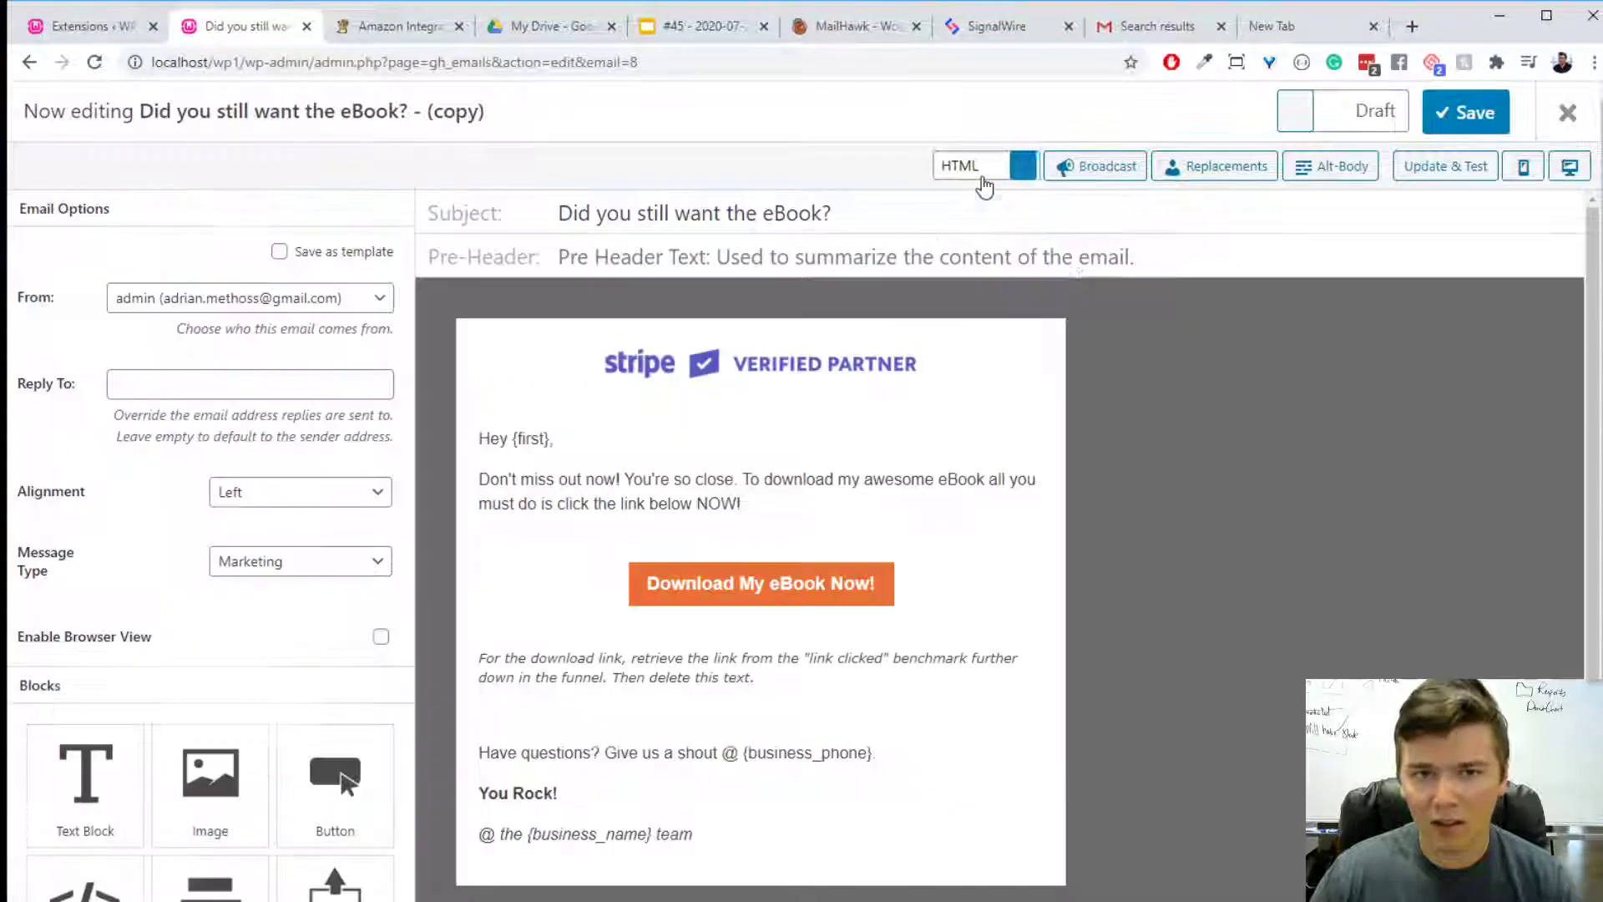
{"action": "scroll", "coordinate": [1303, 484], "scroll_direction": "down", "scroll_amount": 4}
{"action": "scroll", "coordinate": [309, 626], "scroll_direction": "down", "scroll_amount": 3}
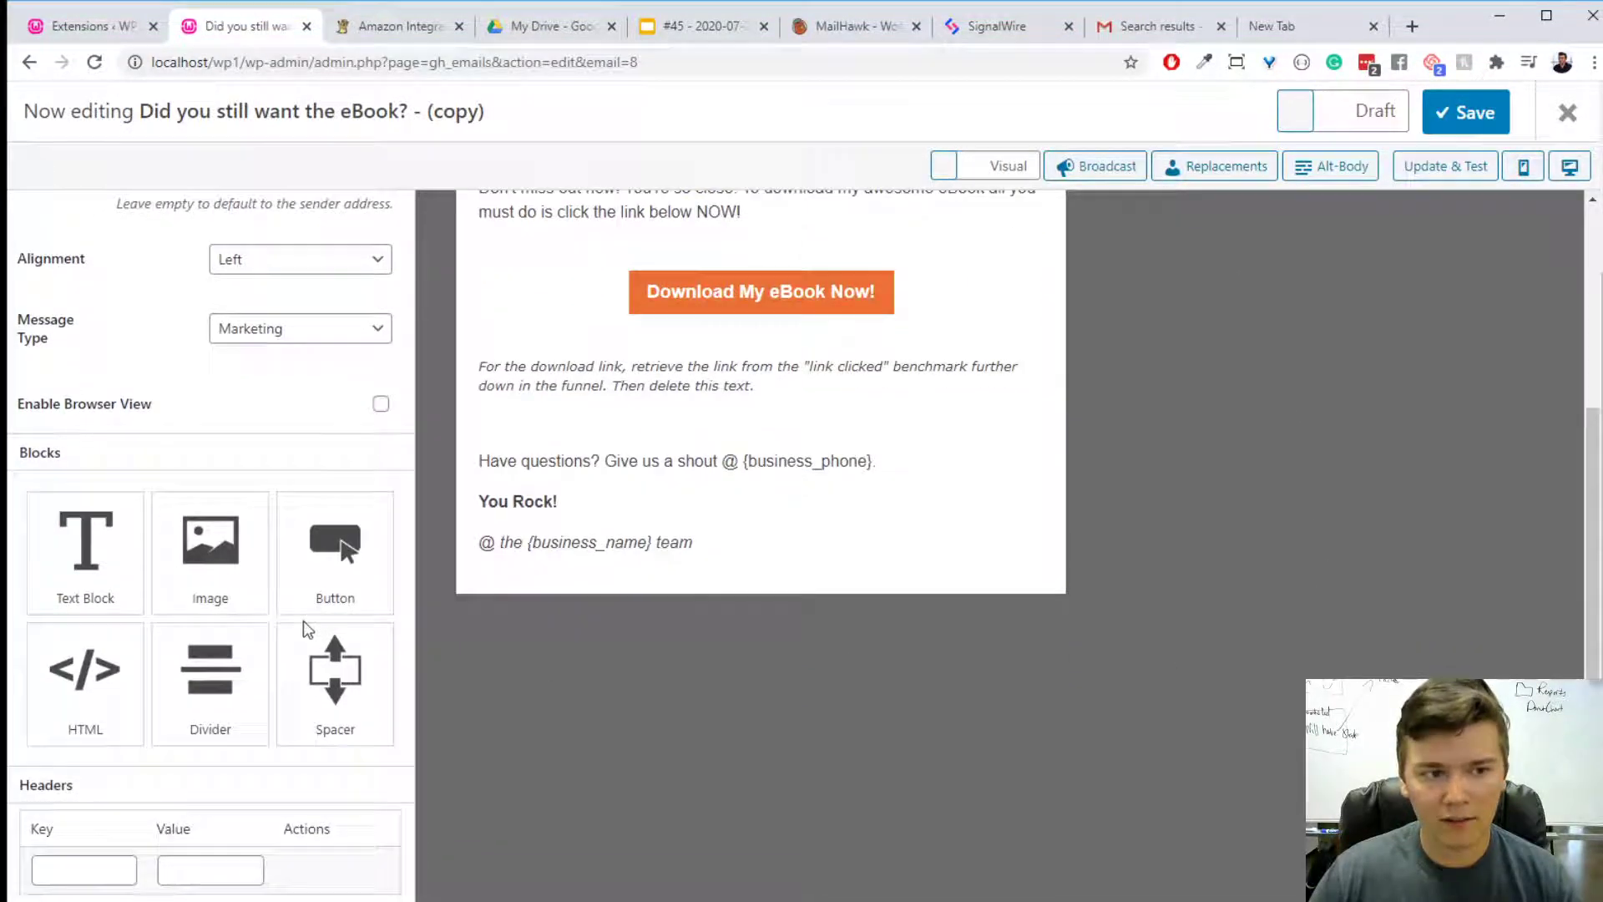
{"action": "scroll", "coordinate": [303, 619], "scroll_direction": "up", "scroll_amount": 3}
{"action": "scroll", "coordinate": [890, 713], "scroll_direction": "up", "scroll_amount": 4}
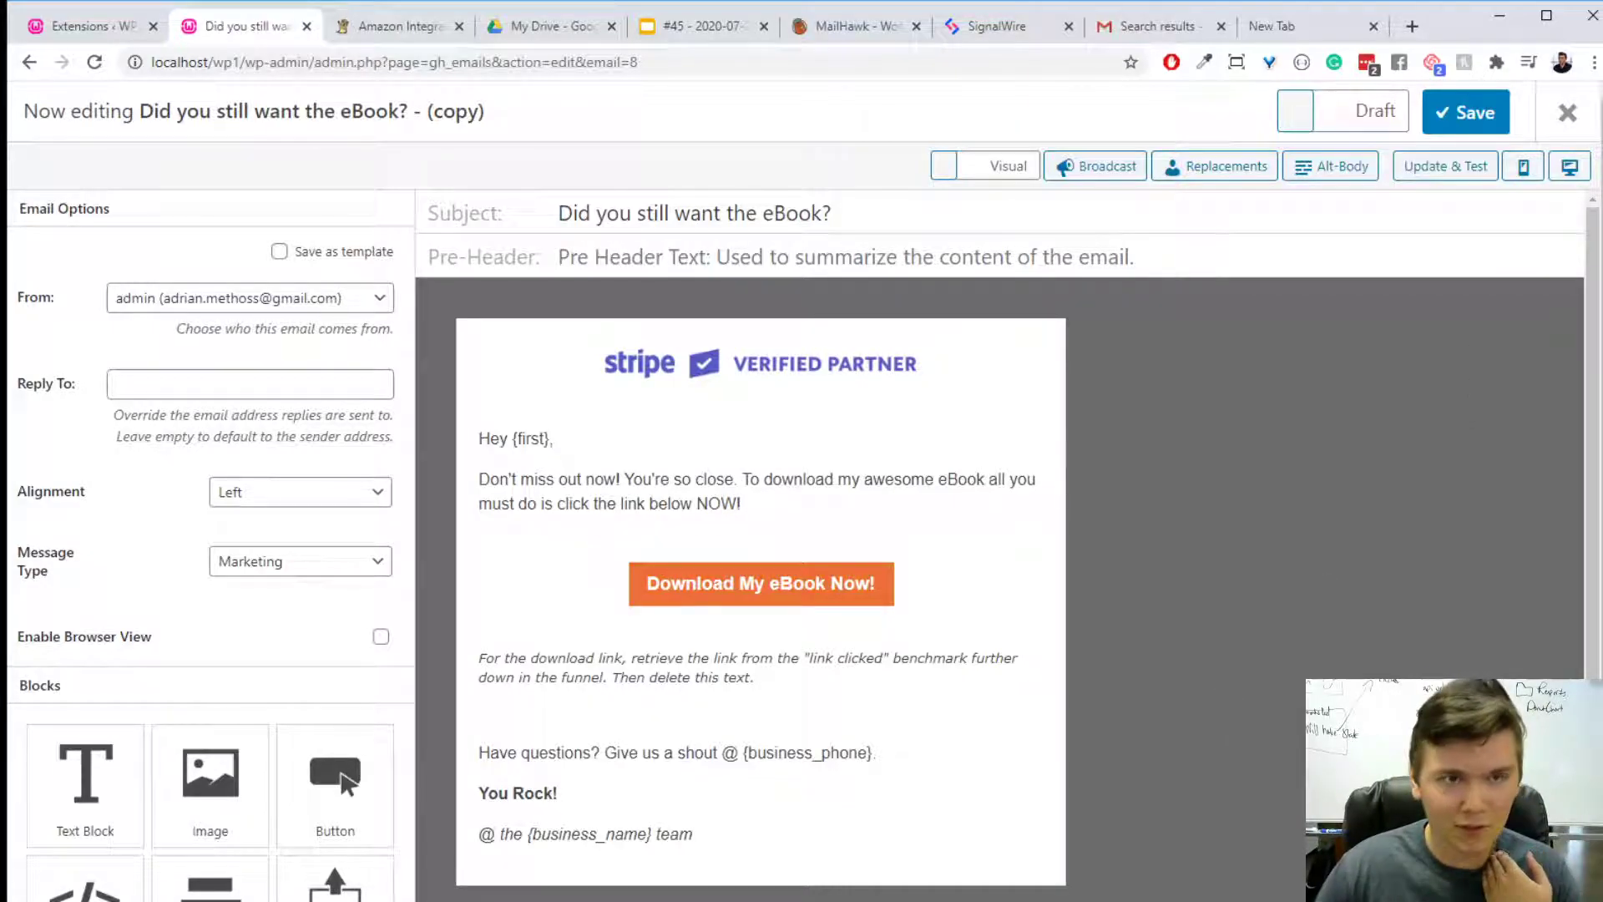
- Disable the Advanced Email Editor in Groundhogg's Advanced Features settings and save the changes
{"action": "left_click", "coordinate": [133, 37]}
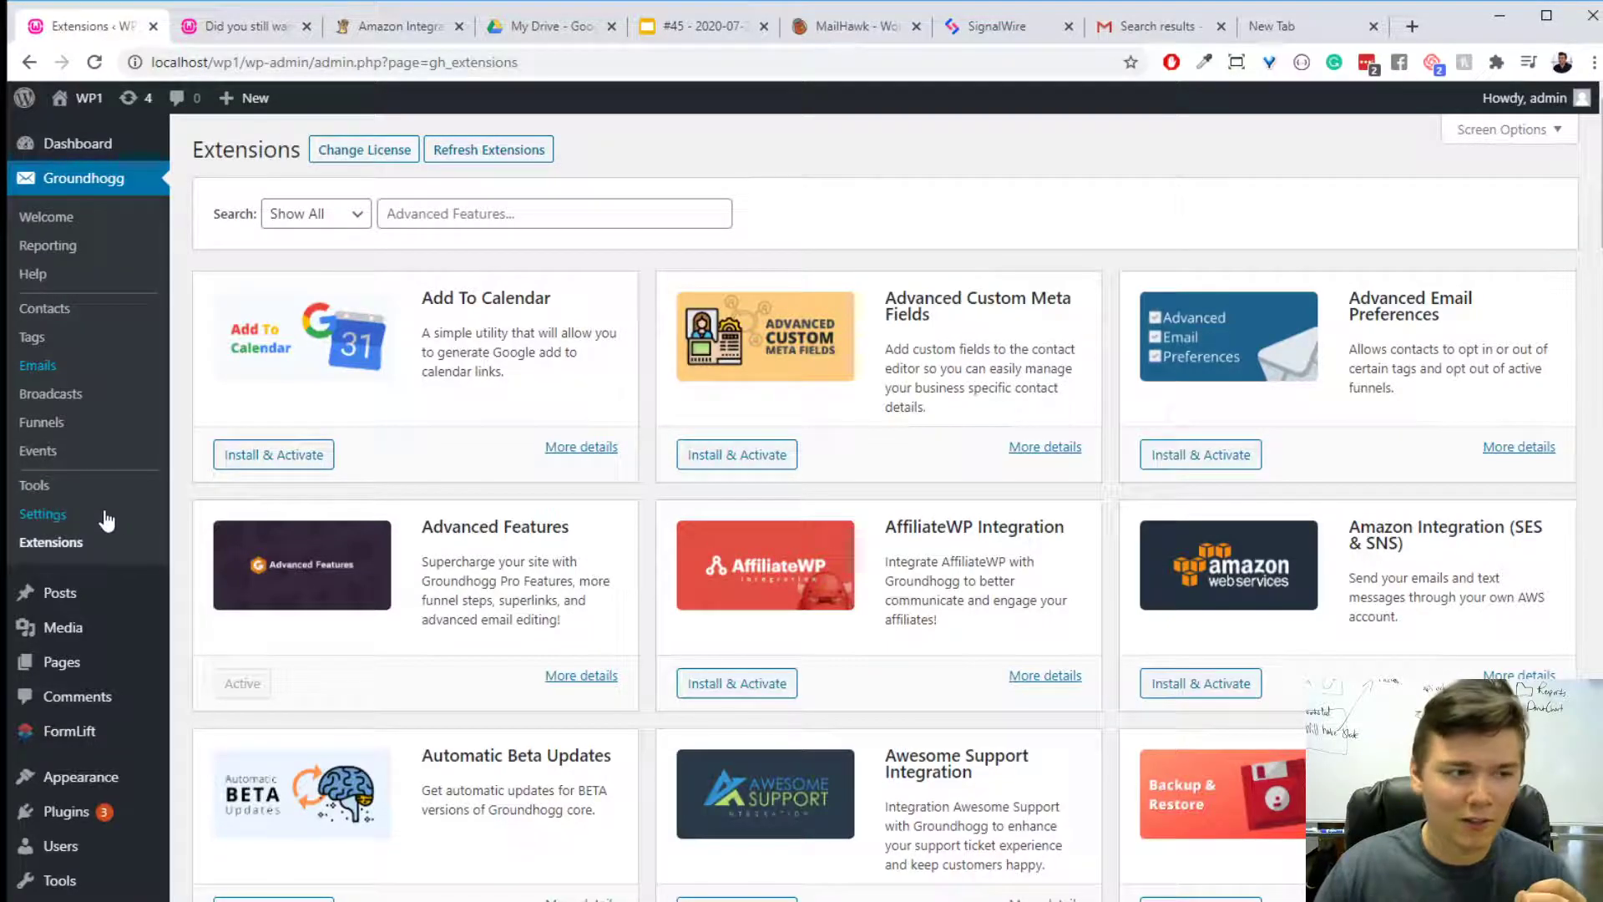
{"action": "left_click", "coordinate": [43, 514]}
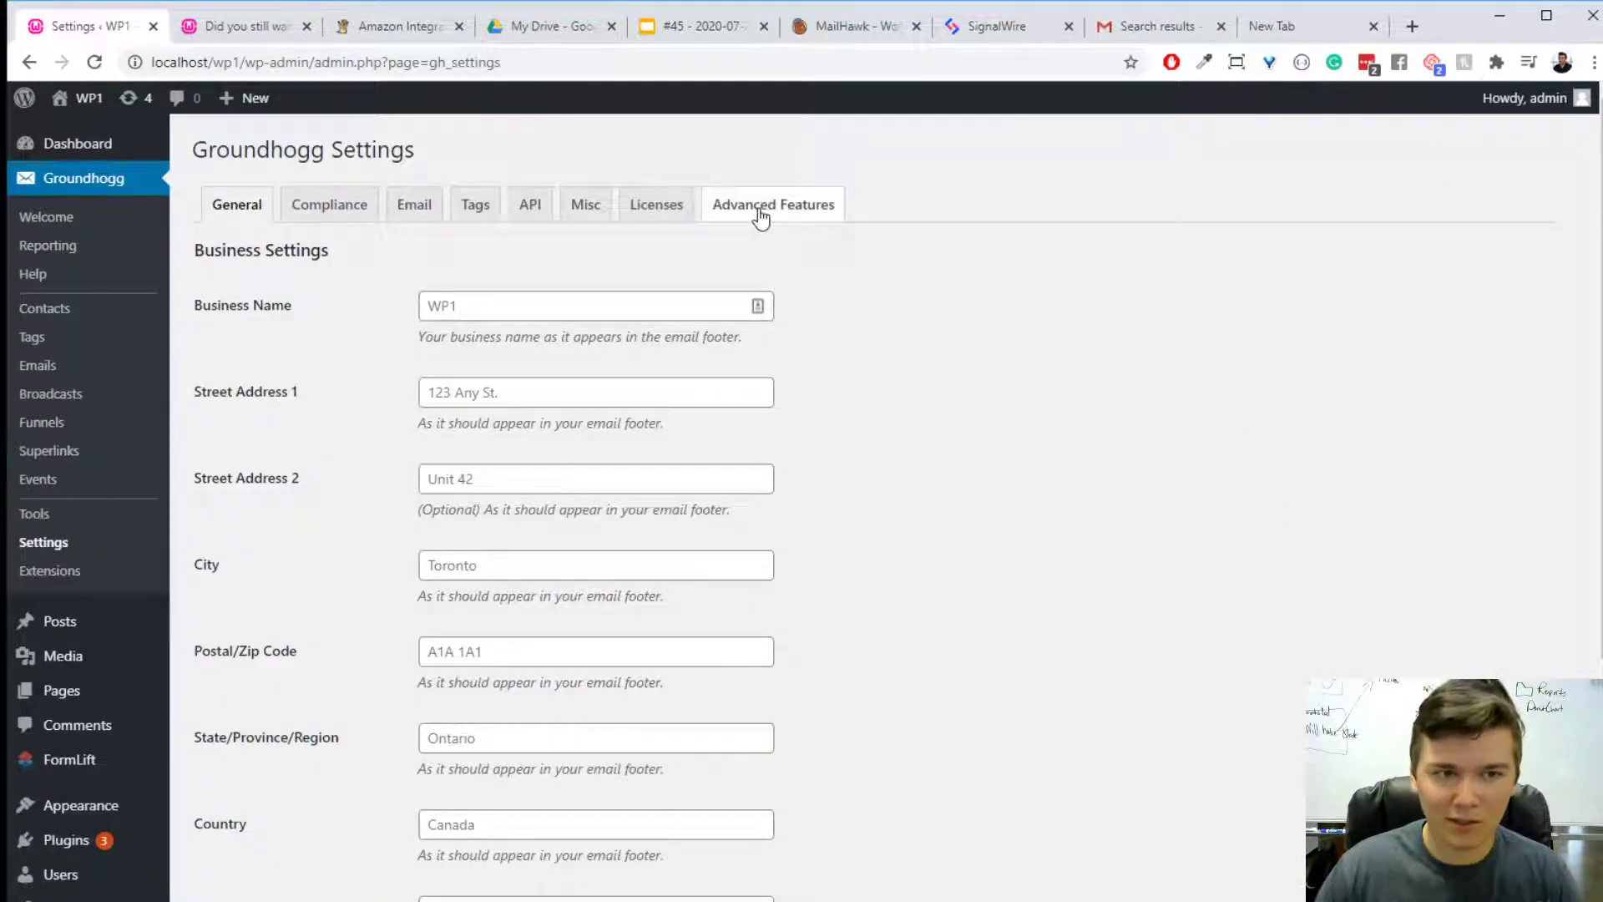
{"action": "left_click", "coordinate": [773, 205]}
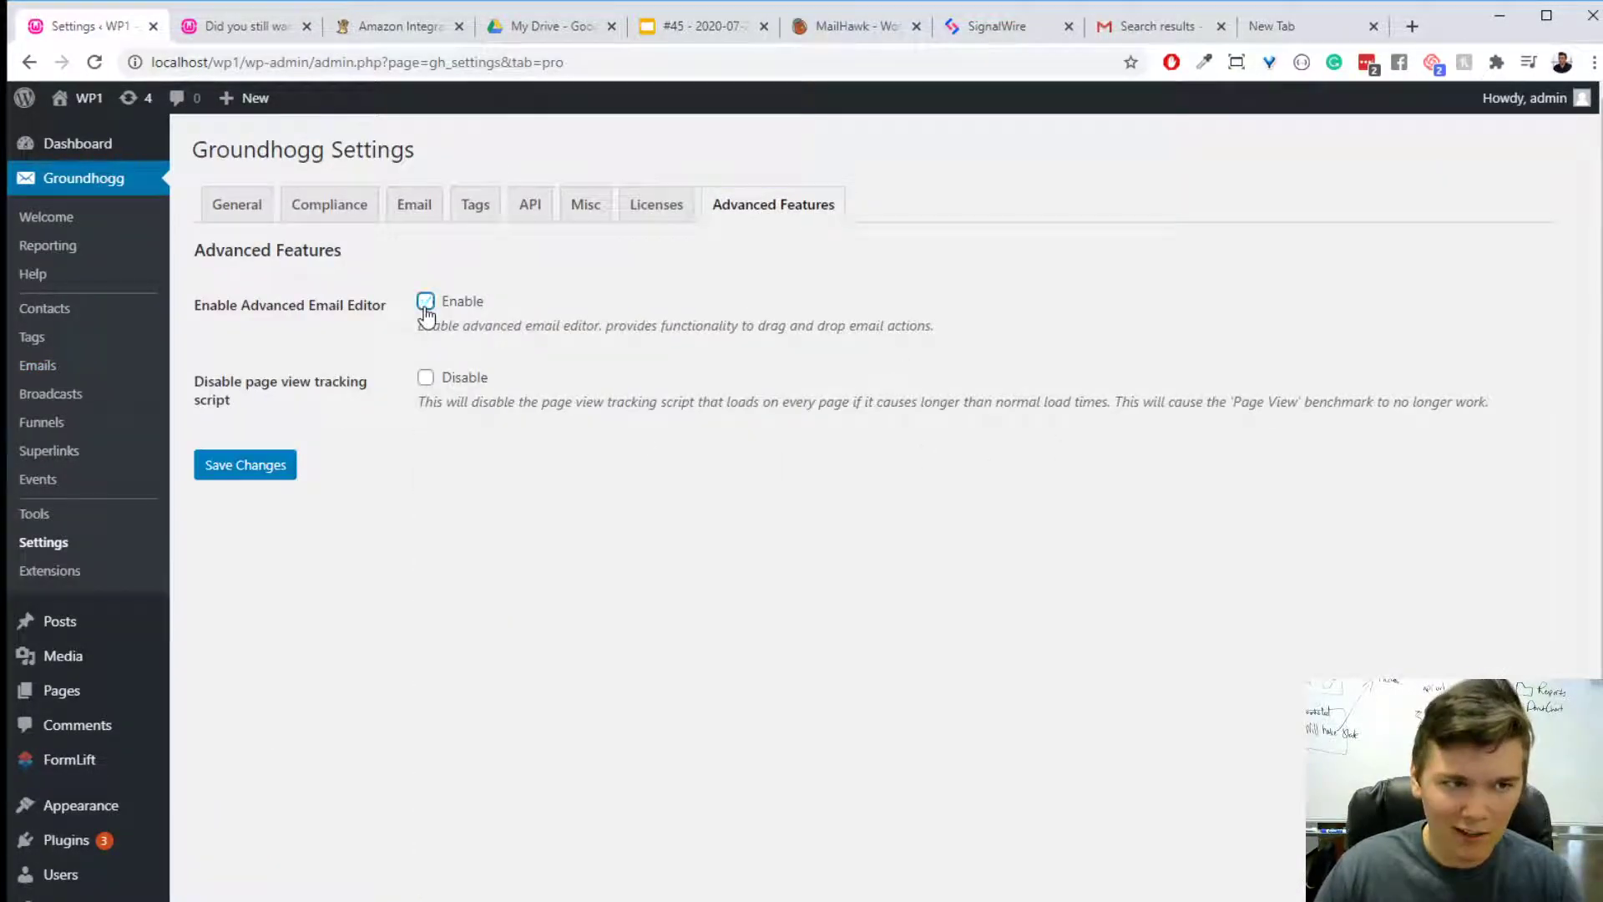
{"action": "left_click", "coordinate": [426, 301]}
{"action": "left_click", "coordinate": [257, 468]}
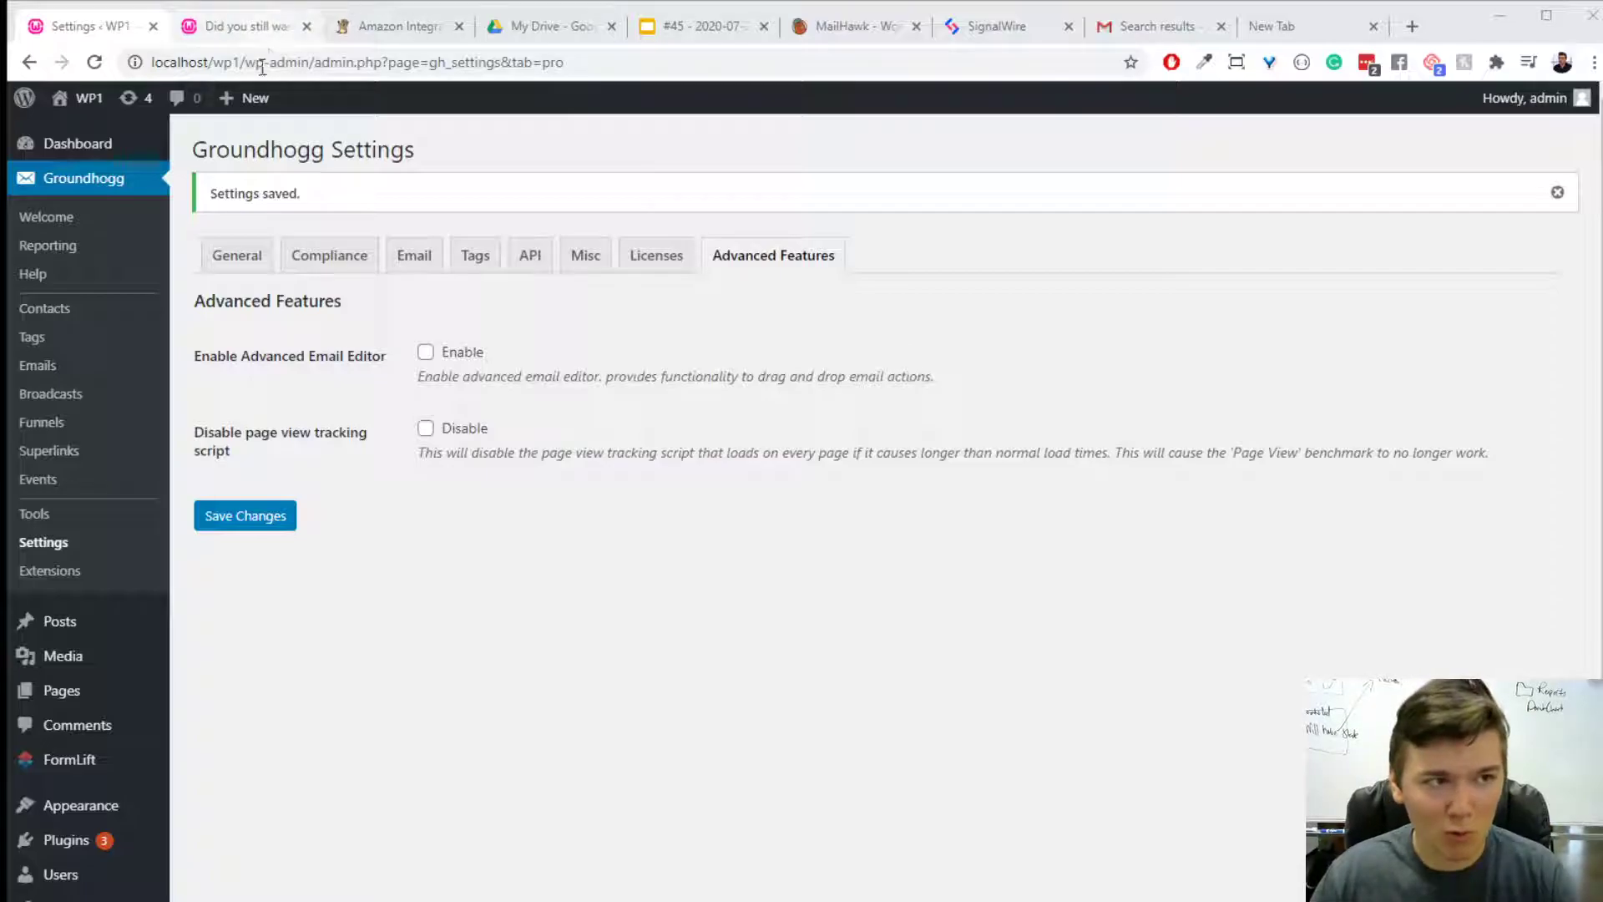
- Open the active funnel "React is kind of working..." in the funnel editor and look over its steps
{"action": "left_click", "coordinate": [243, 23]}
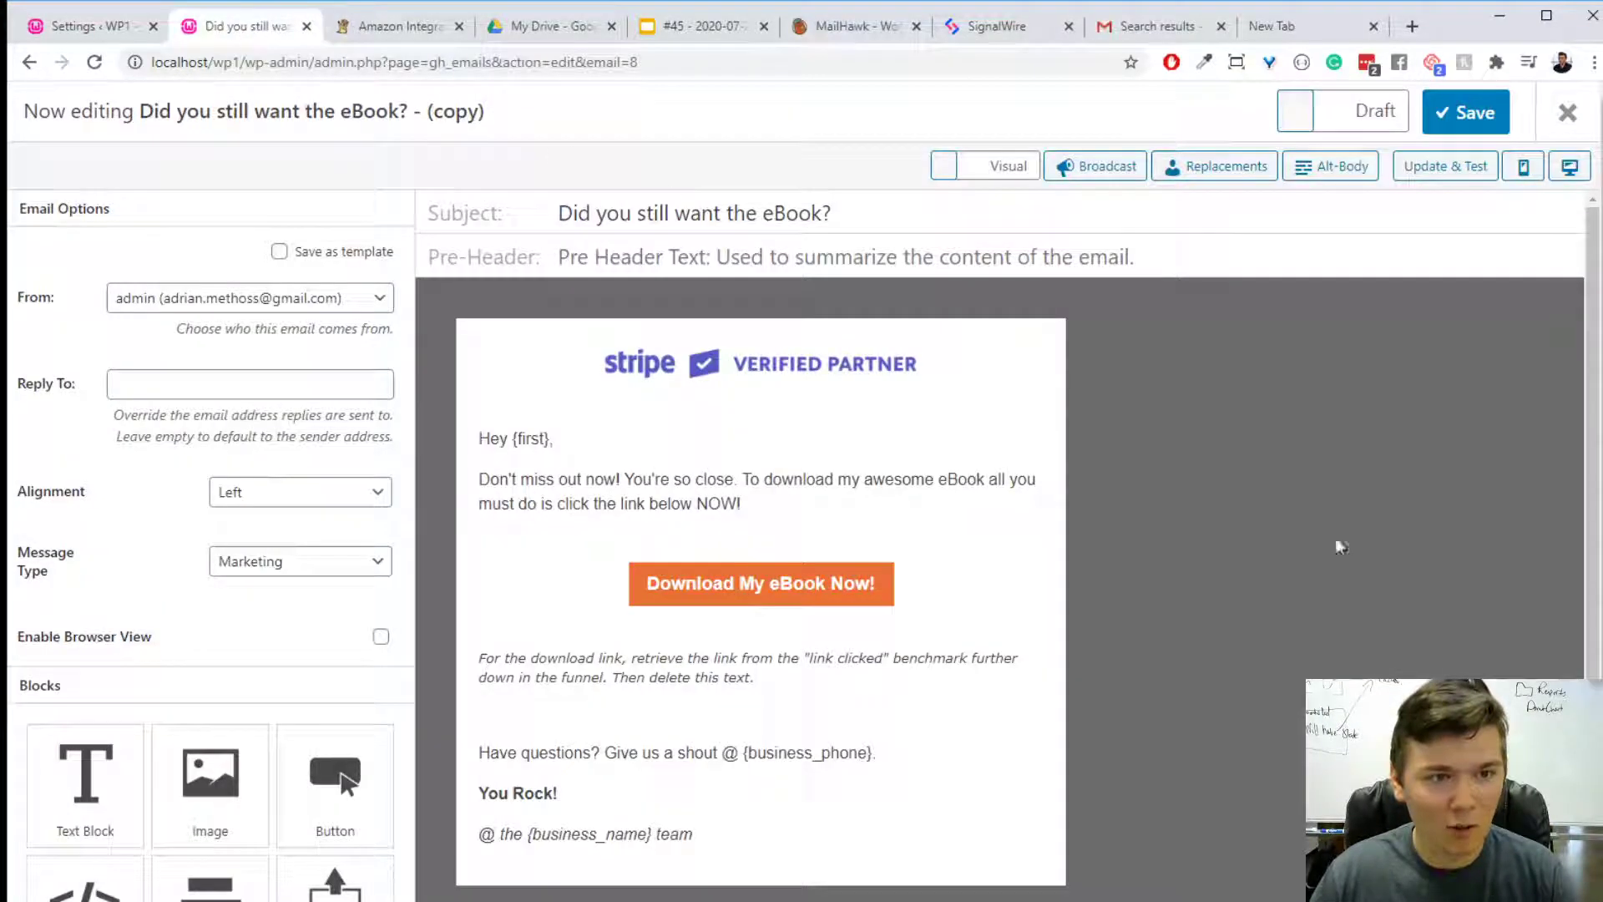
{"action": "left_click", "coordinate": [92, 26]}
{"action": "left_click", "coordinate": [117, 428]}
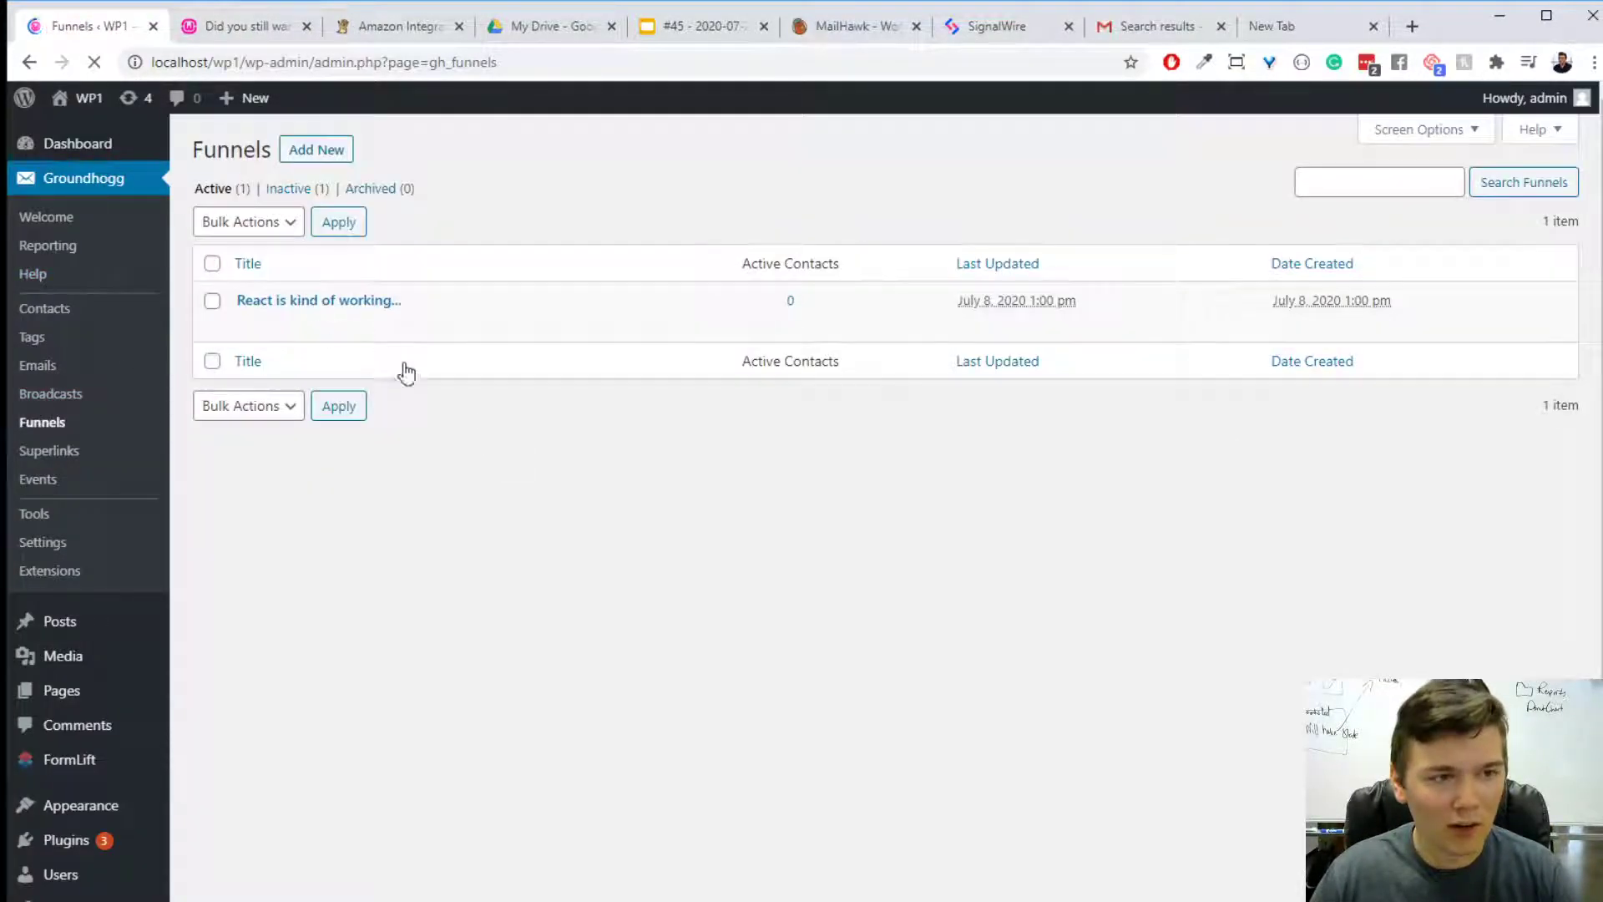
{"action": "left_click", "coordinate": [361, 301]}
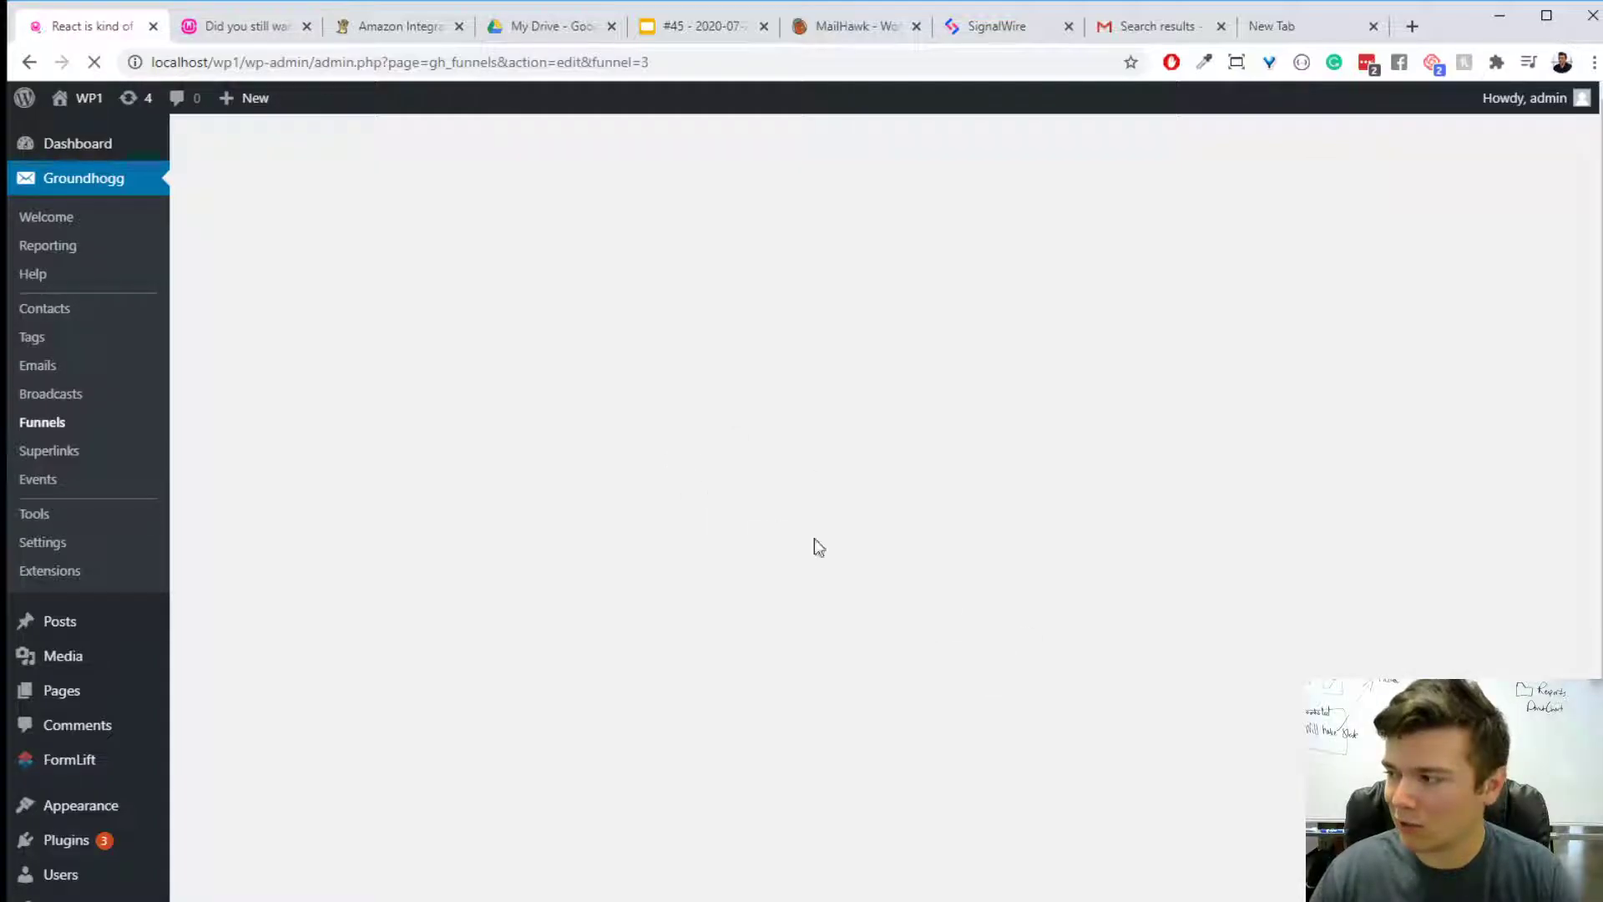
{"action": "scroll", "coordinate": [759, 791], "scroll_direction": "down", "scroll_amount": 10}
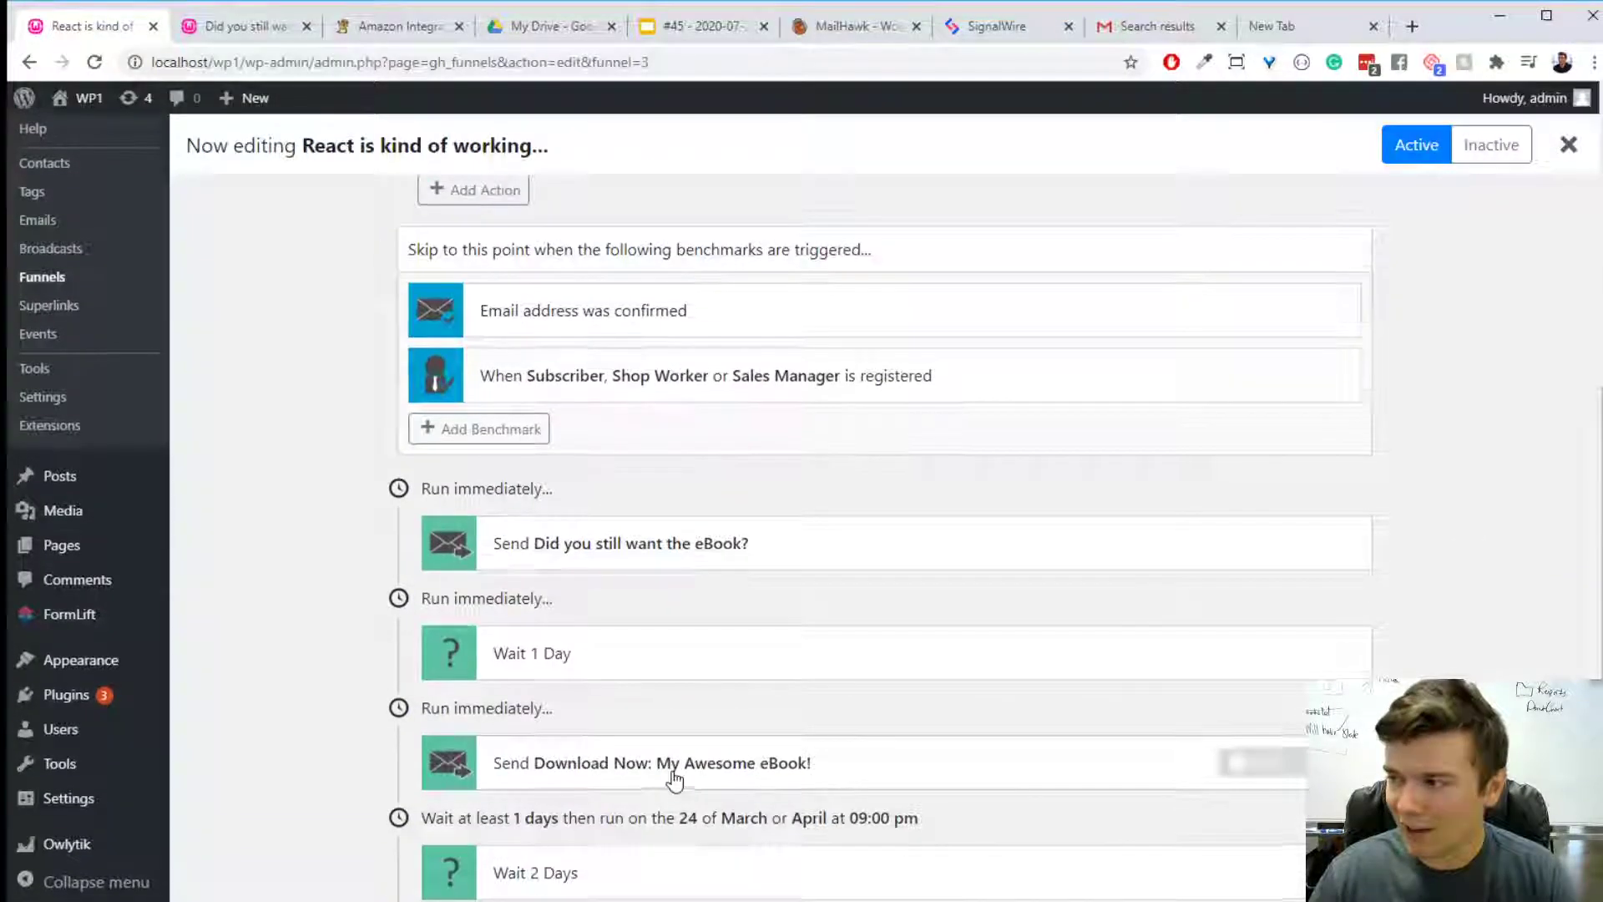
{"action": "scroll", "coordinate": [675, 776], "scroll_direction": "up", "scroll_amount": 10}
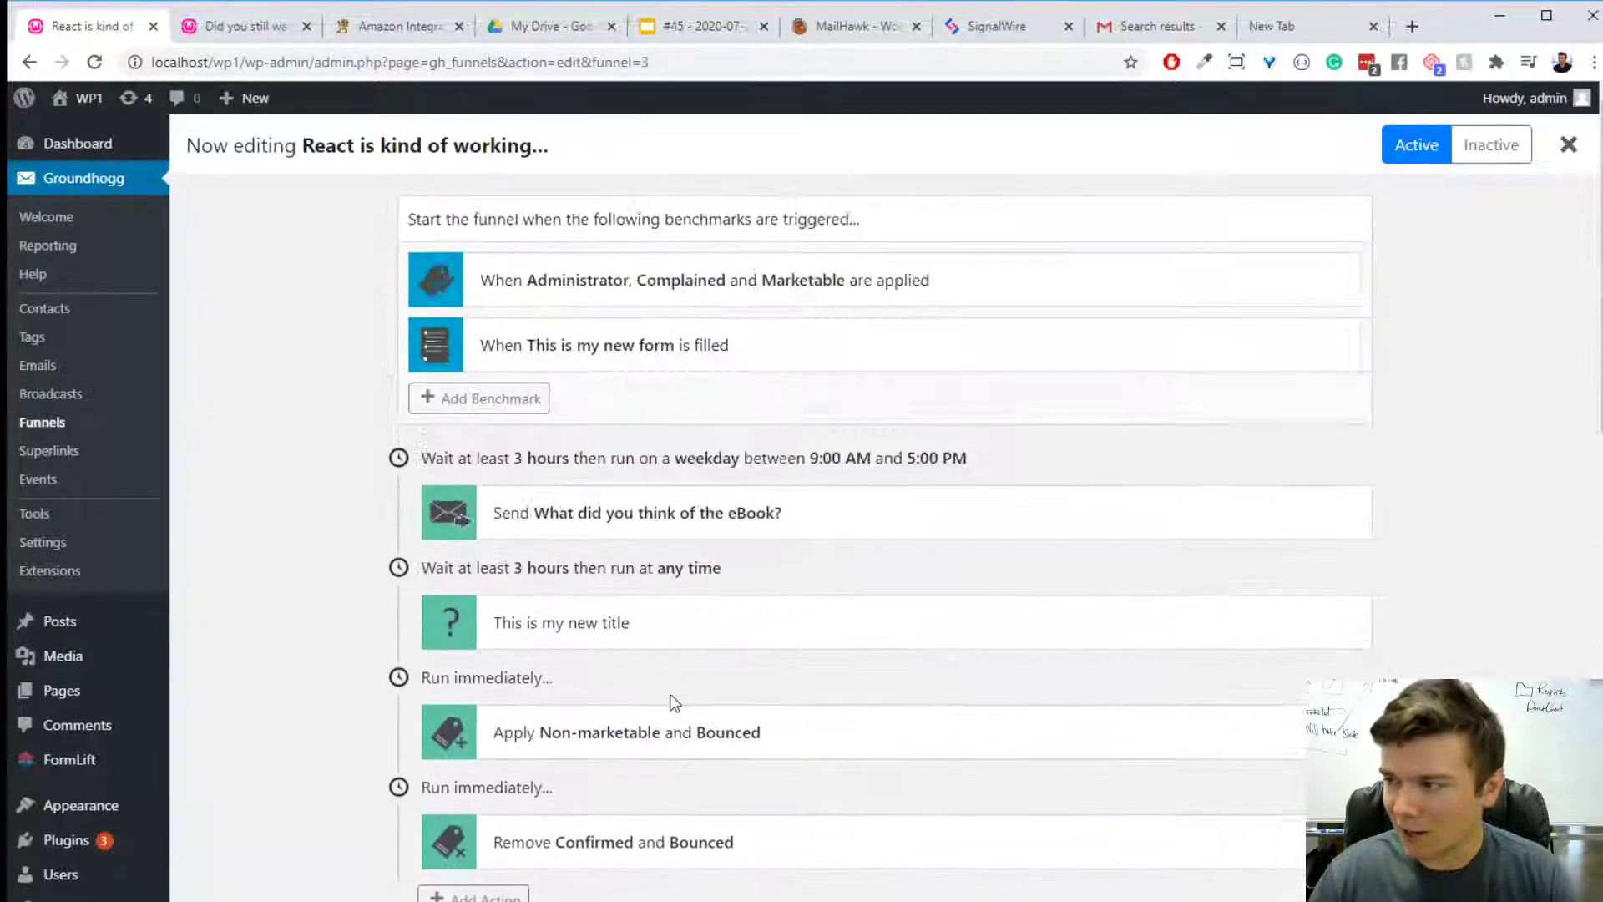
- In the "This is my new form" benchmark, hide the Last Name field's label, make the field optional and close the form settings
{"action": "left_click", "coordinate": [528, 359]}
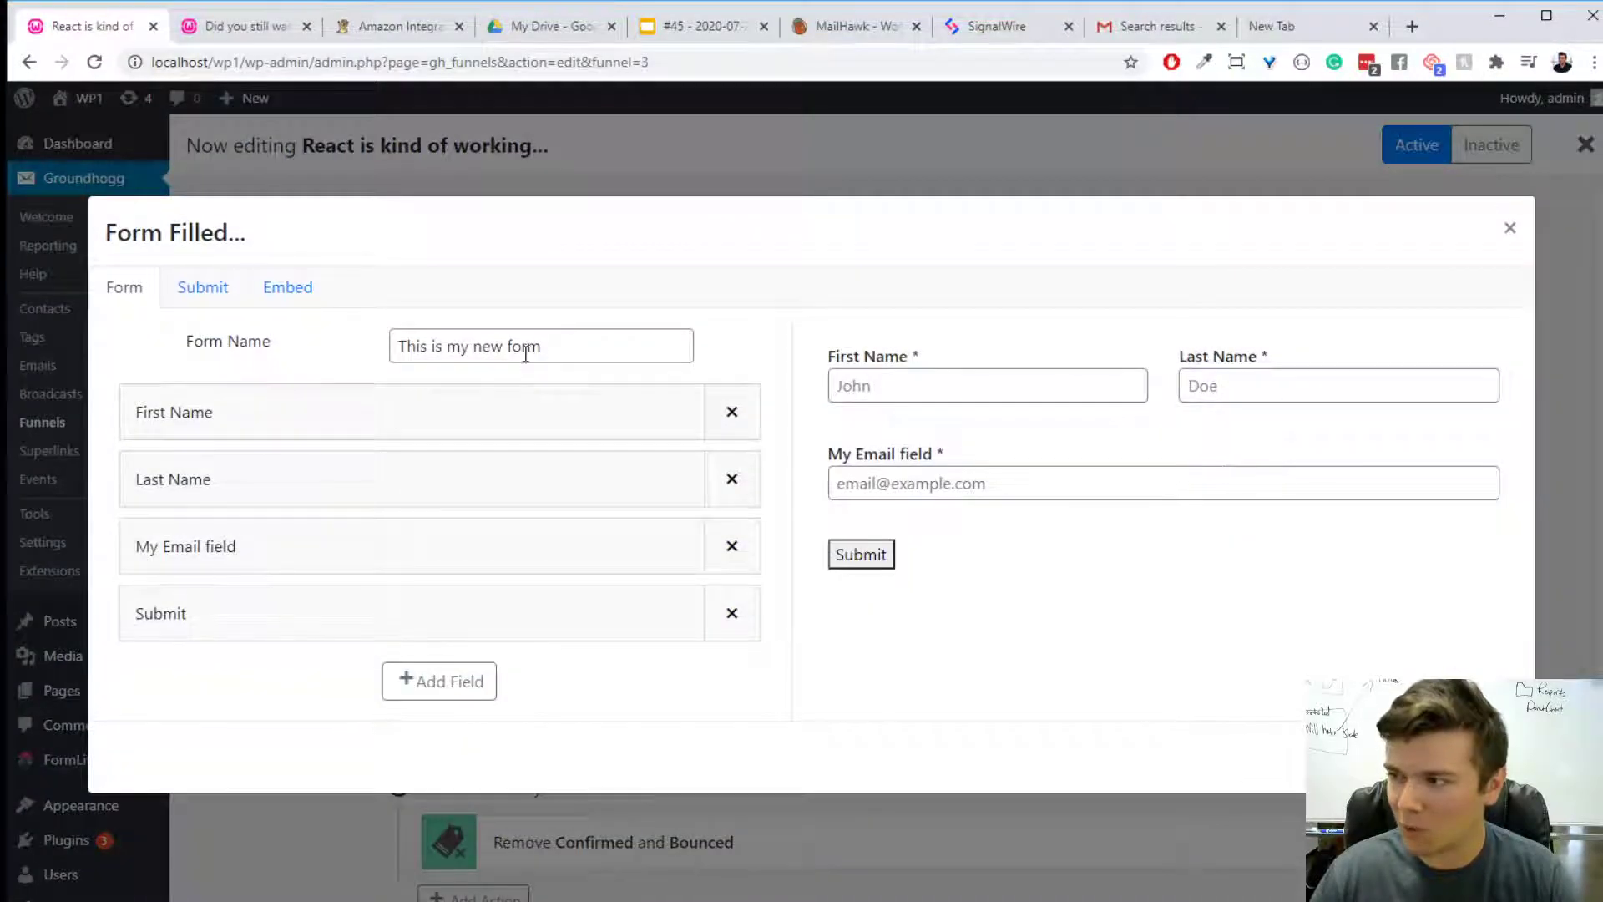
{"action": "left_click", "coordinate": [523, 486]}
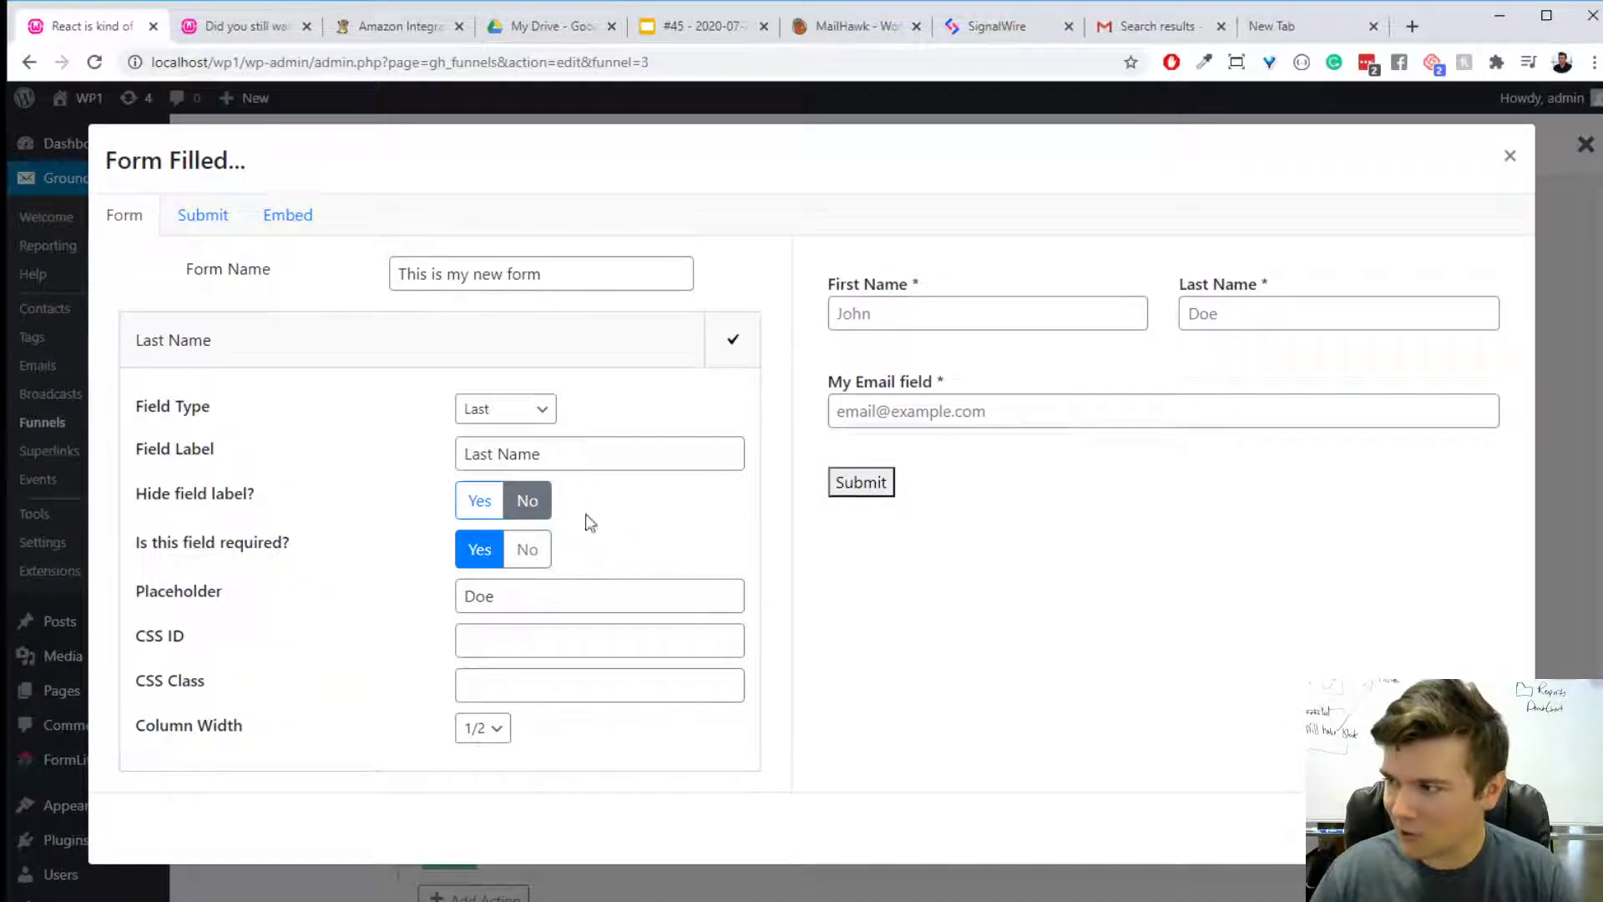
{"action": "left_click", "coordinate": [489, 504]}
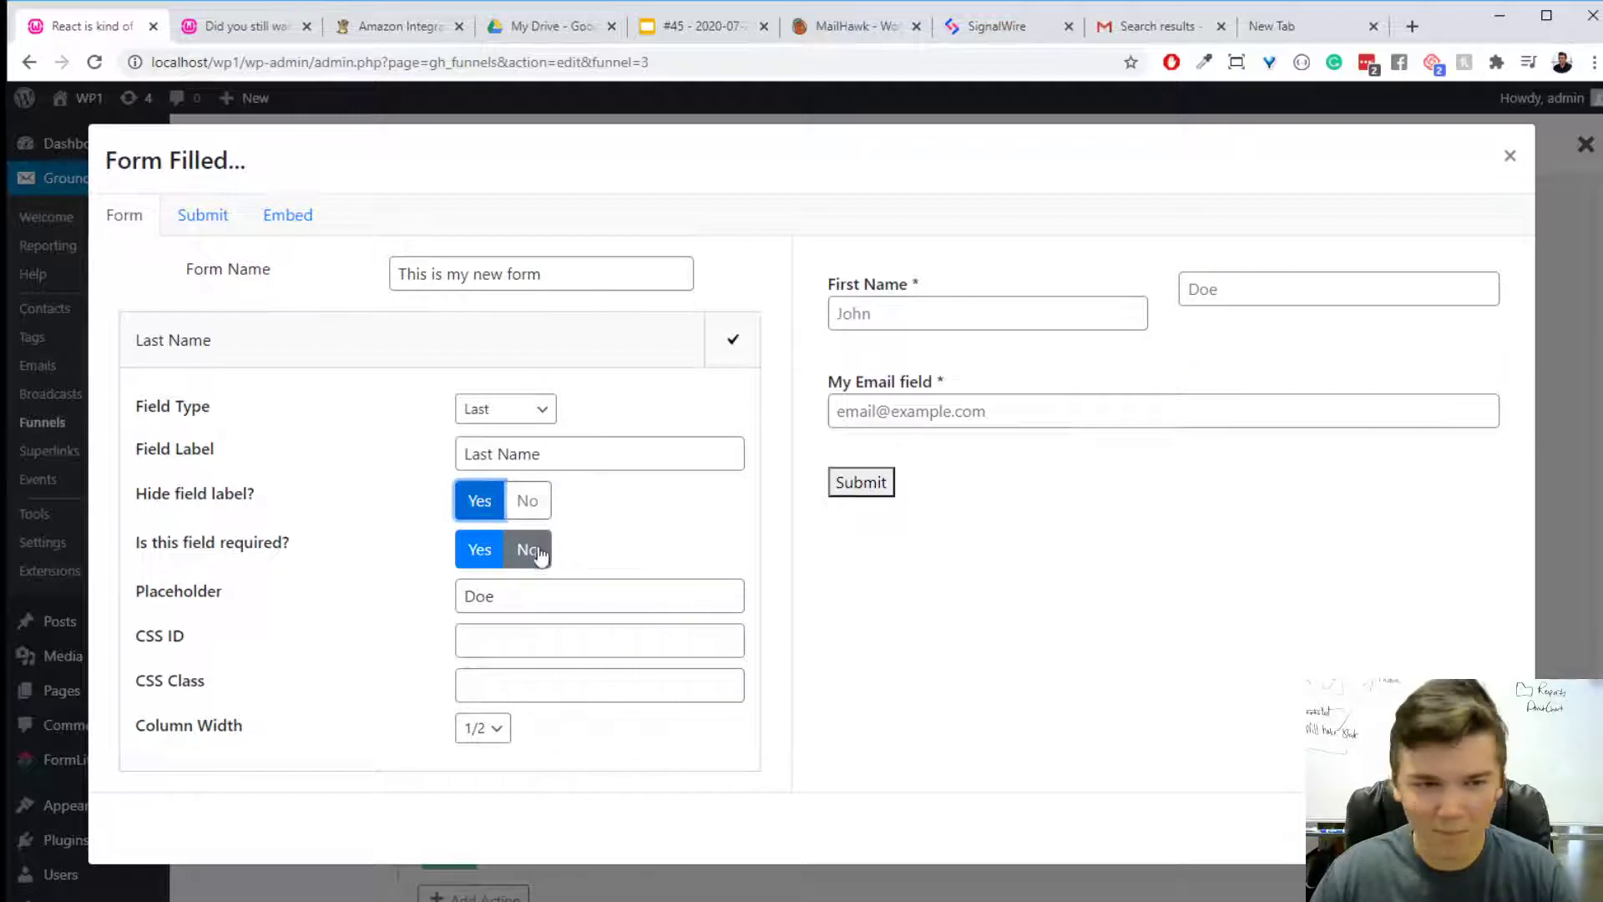
{"action": "left_click", "coordinate": [527, 549]}
{"action": "left_click", "coordinate": [1489, 828]}
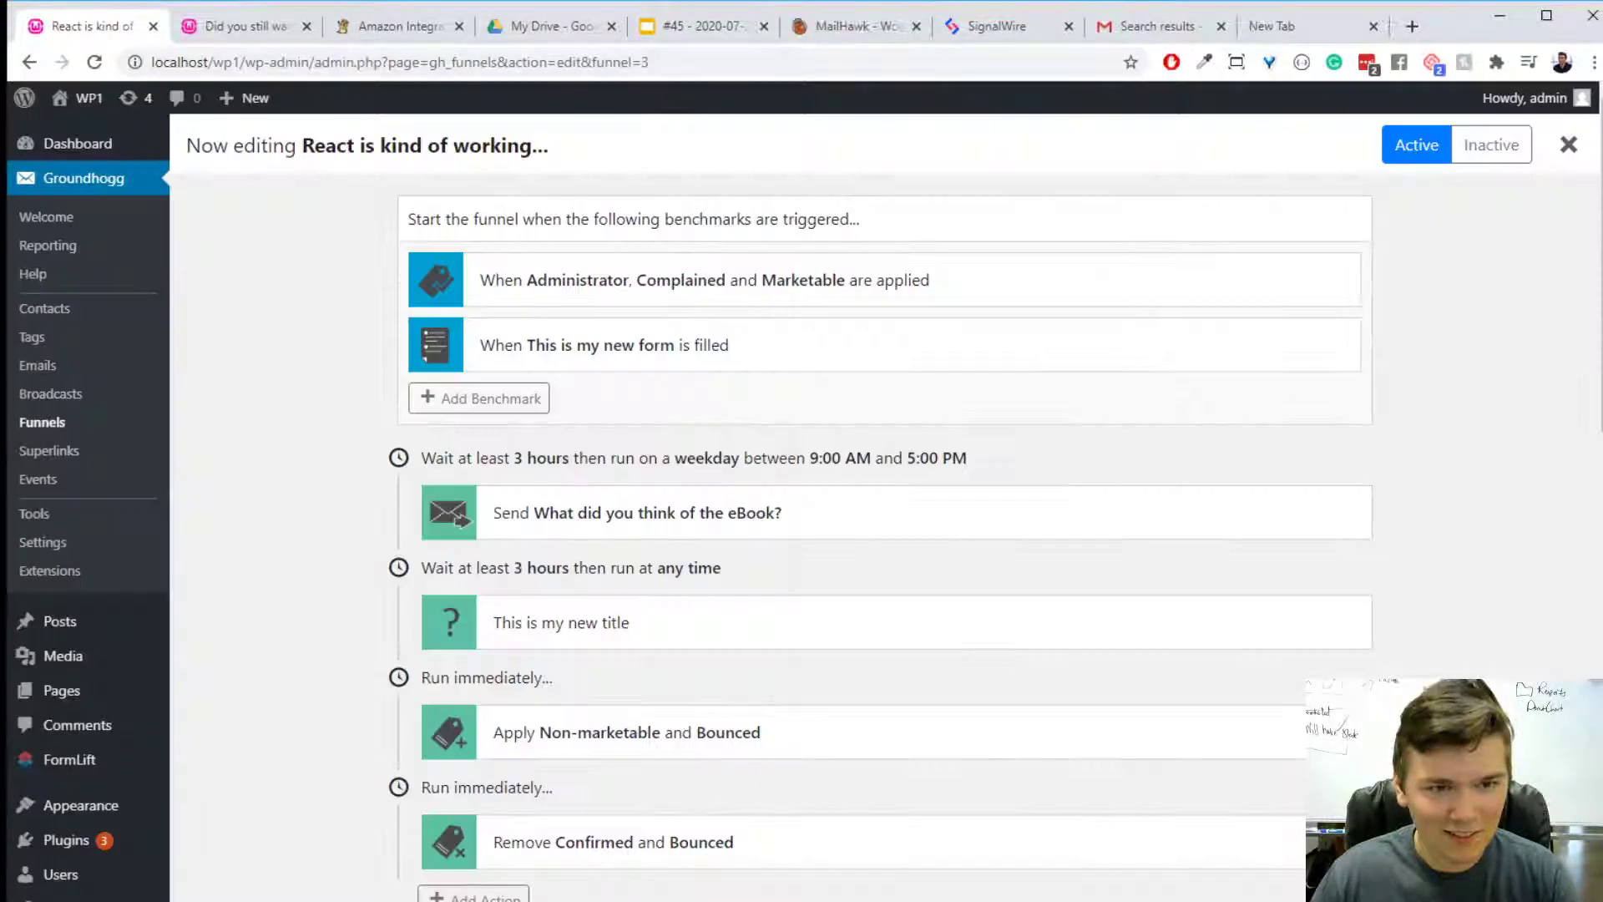
- Change the funnel's first send-email action to use "Did you still want the eBook?" and save the action
{"action": "left_click", "coordinate": [684, 526]}
{"action": "left_click", "coordinate": [735, 223]}
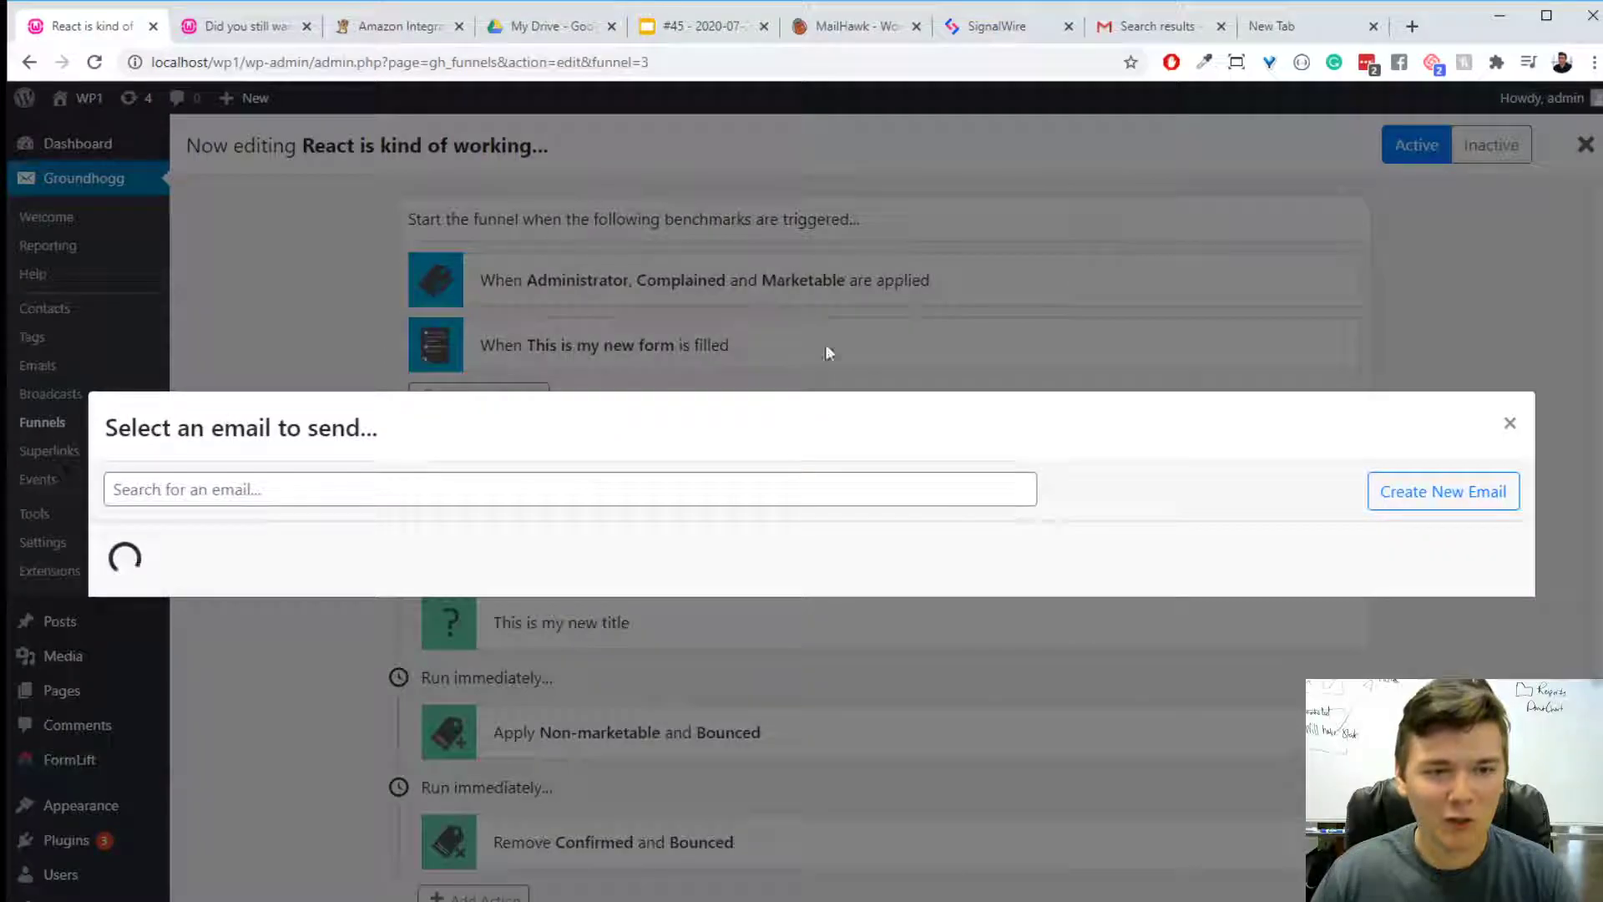
{"action": "left_click", "coordinate": [1273, 583]}
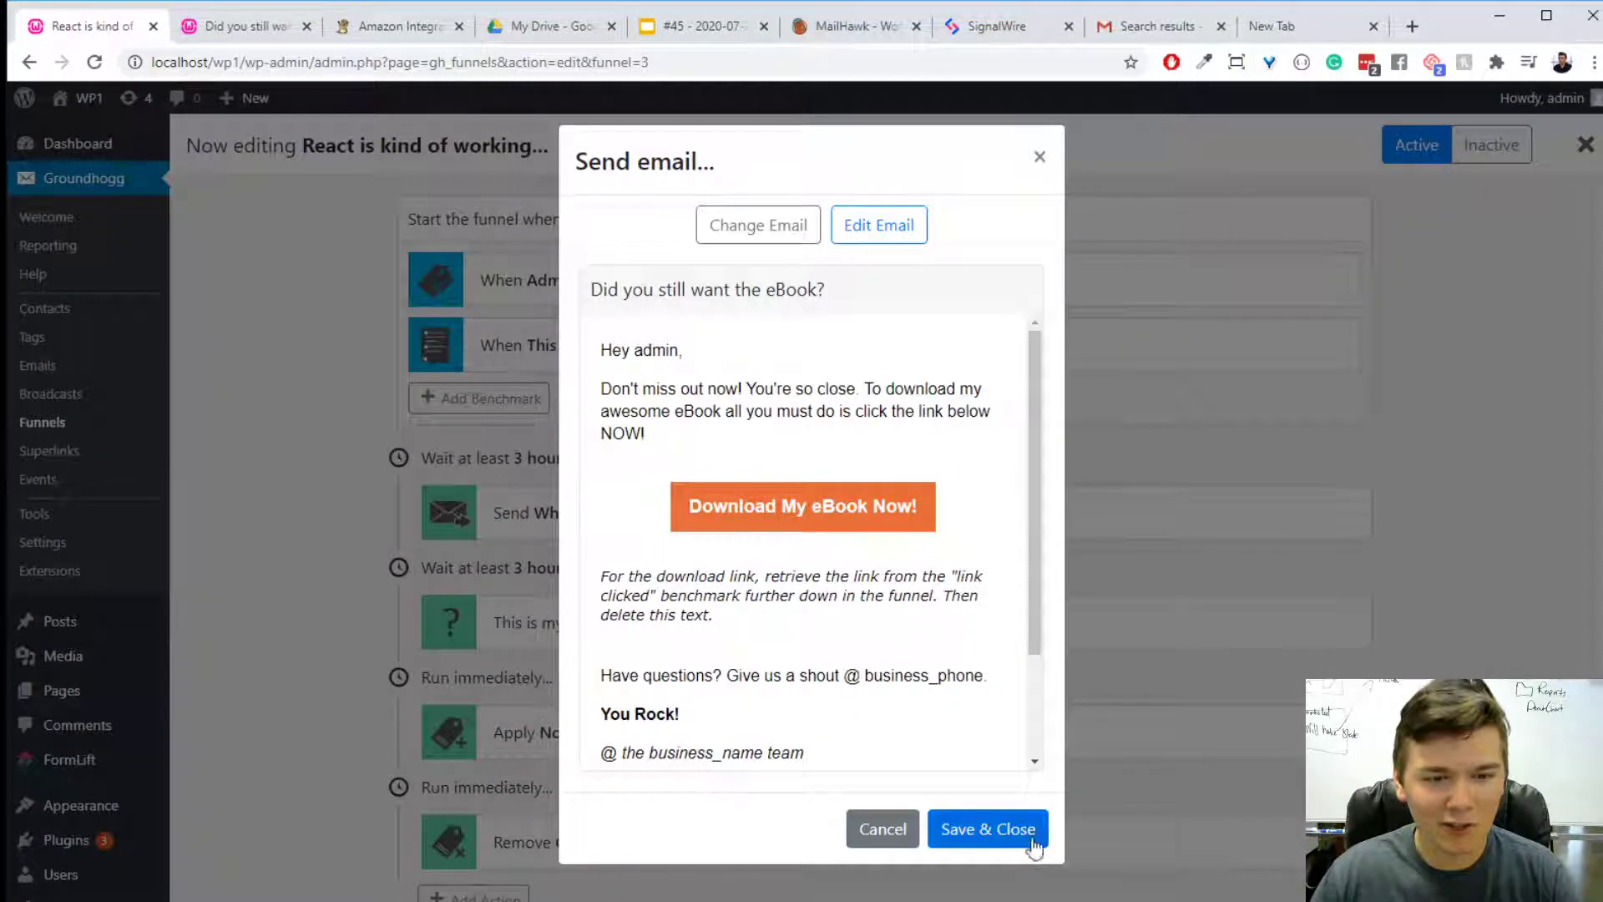
{"action": "left_click", "coordinate": [1014, 823]}
{"action": "scroll", "coordinate": [1111, 731], "scroll_direction": "down", "scroll_amount": 8}
{"action": "scroll", "coordinate": [1114, 735], "scroll_direction": "up", "scroll_amount": 8}
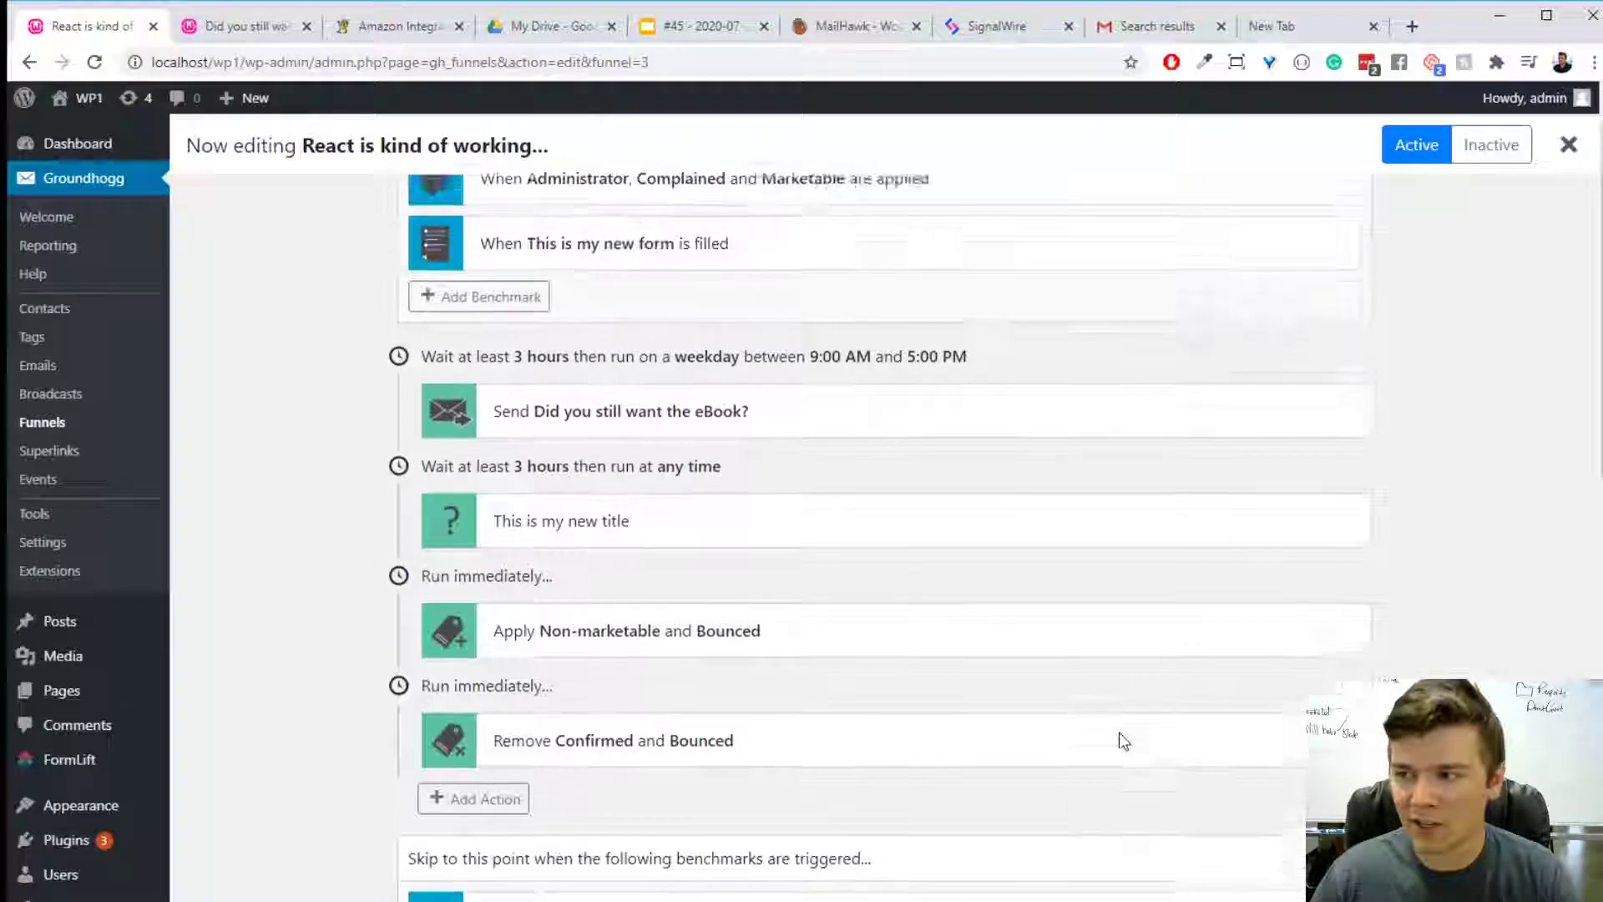
{"action": "mouse_move", "coordinate": [1115, 735]}
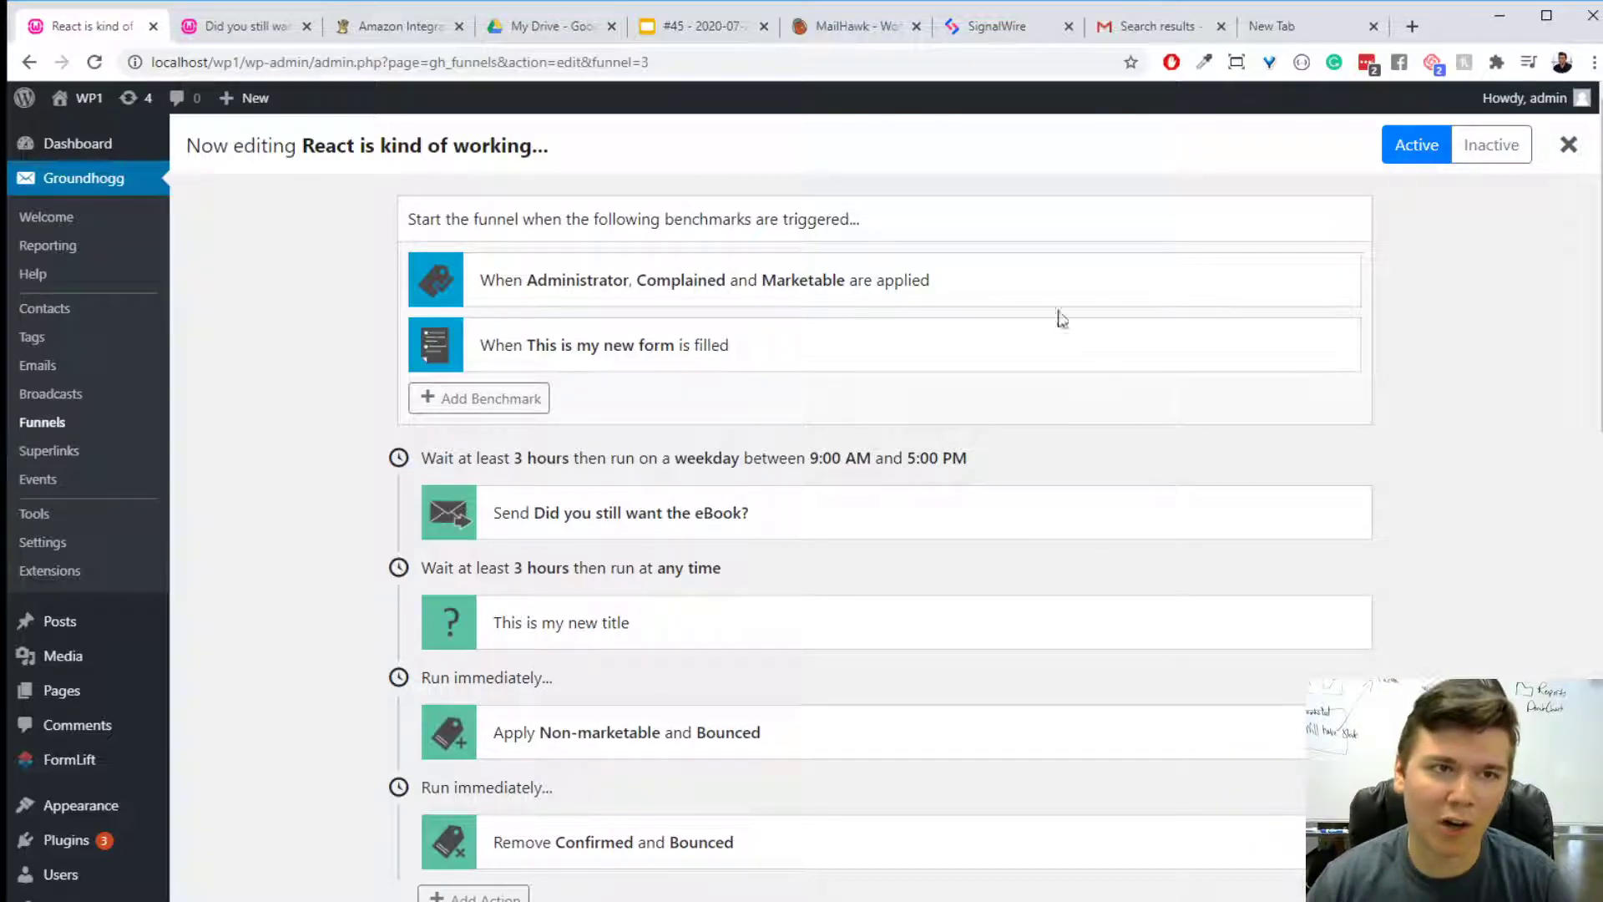
- Switch to the slide presentation, show the Groundhogg Resources slide and open academy.groundhogg.io in the empty browser tab
{"action": "left_click", "coordinate": [701, 26]}
{"action": "left_click", "coordinate": [1476, 535]}
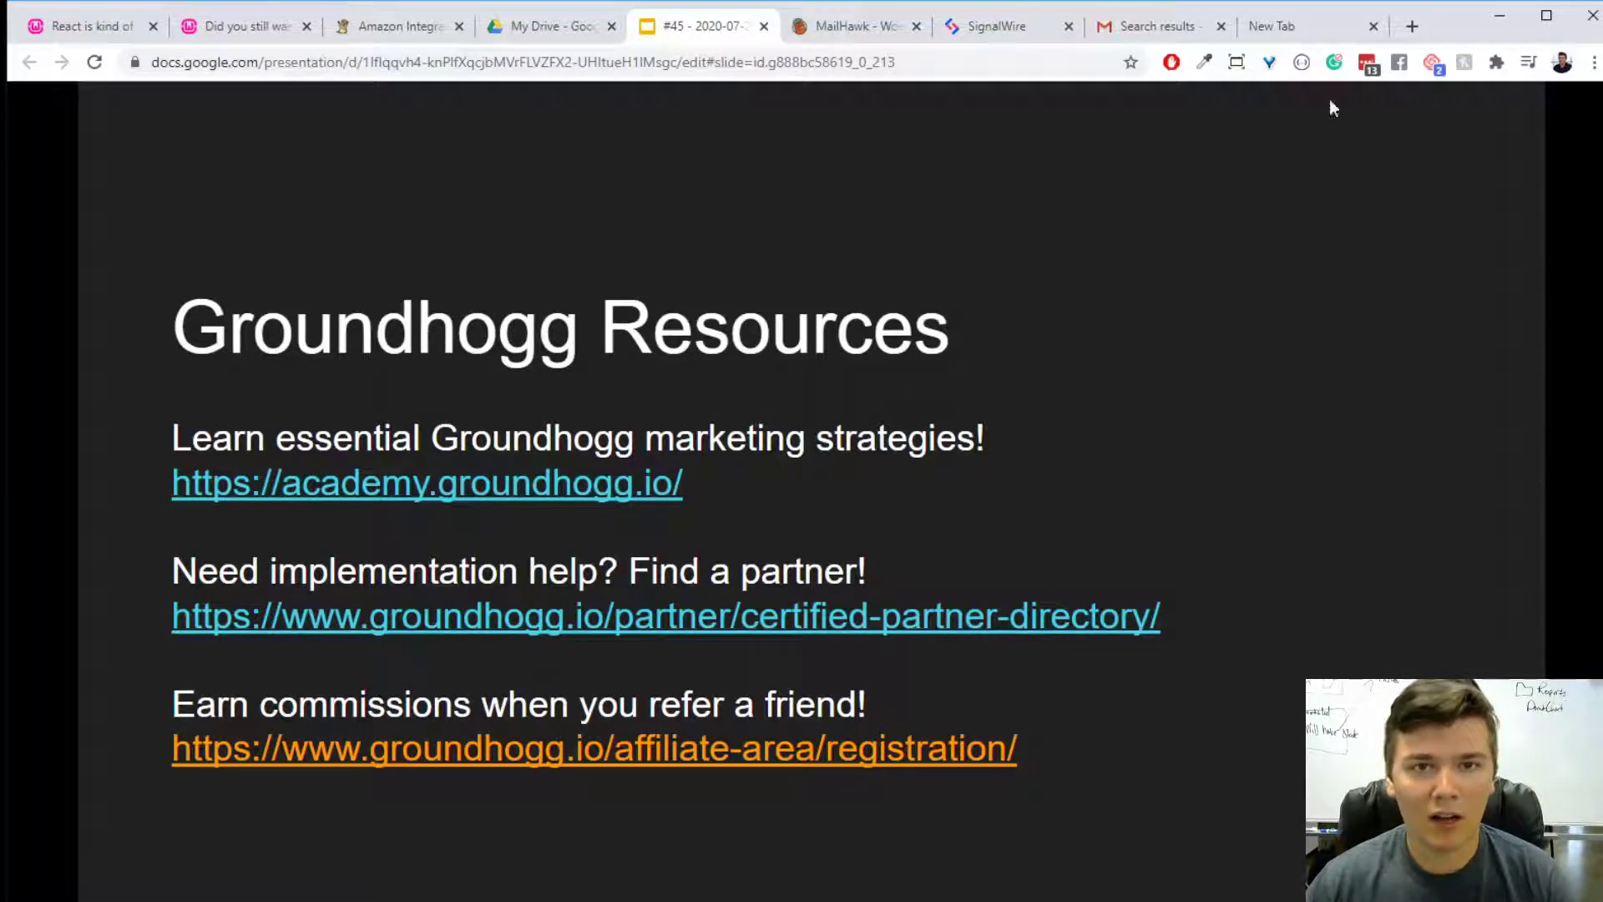
{"action": "left_click", "coordinate": [1322, 32]}
{"action": "type", "text": "academy.groundhogg.io"}
{"action": "key", "text": "Return"}
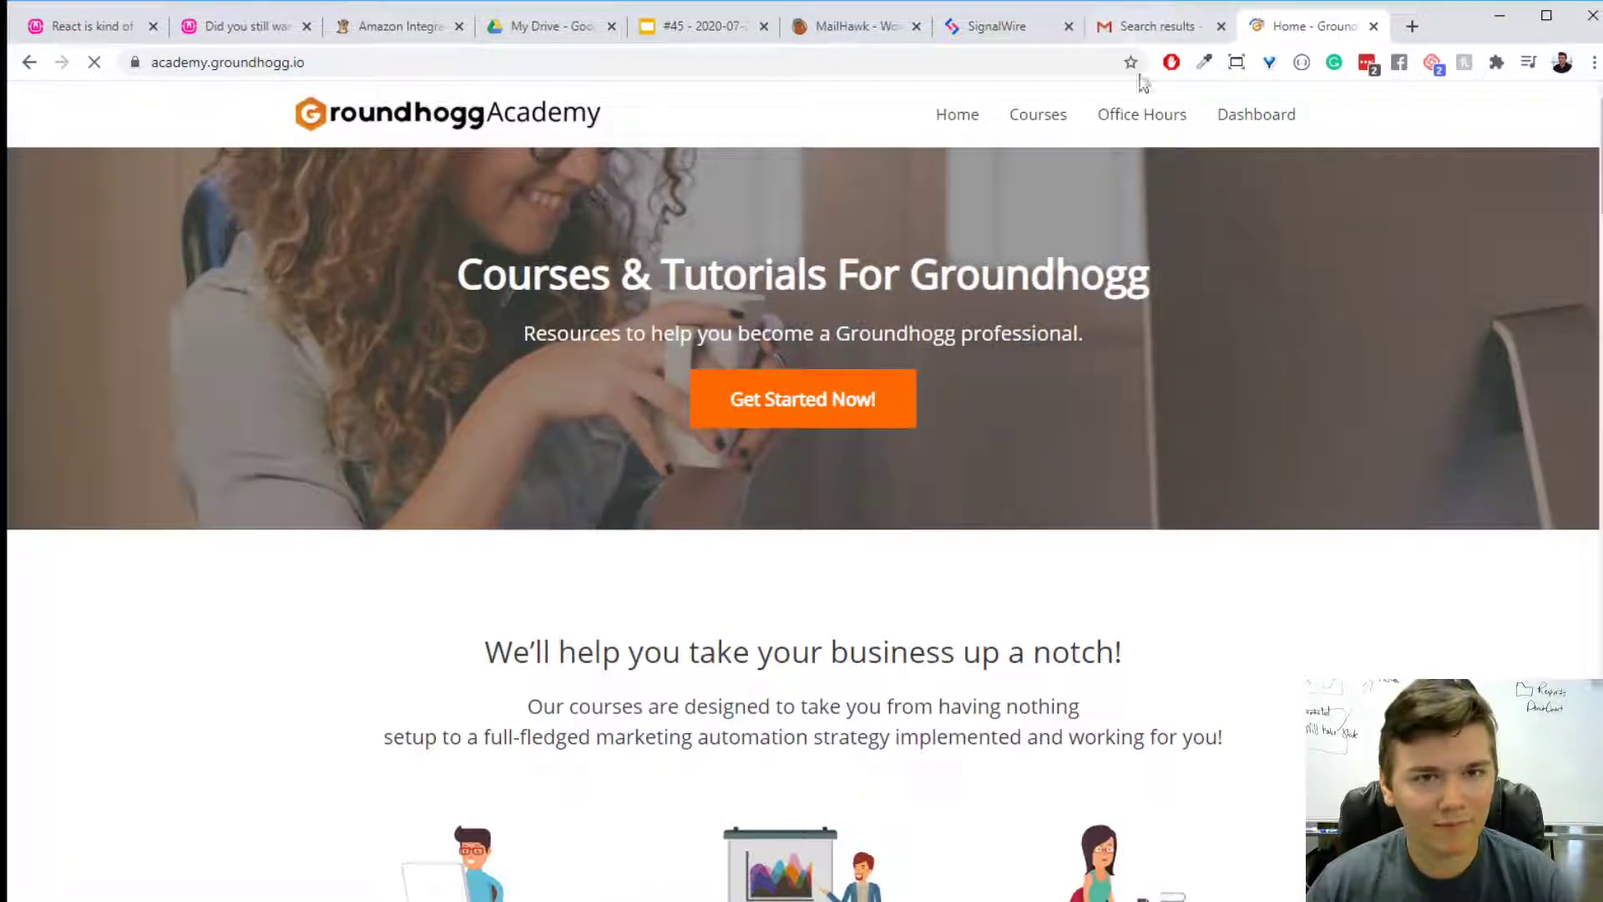
- Browse the Academy's Office Hours, course catalog and Ultimate Review Generator Funnel course, and return to the Groundhogg Resources slide
{"action": "left_click", "coordinate": [1142, 114]}
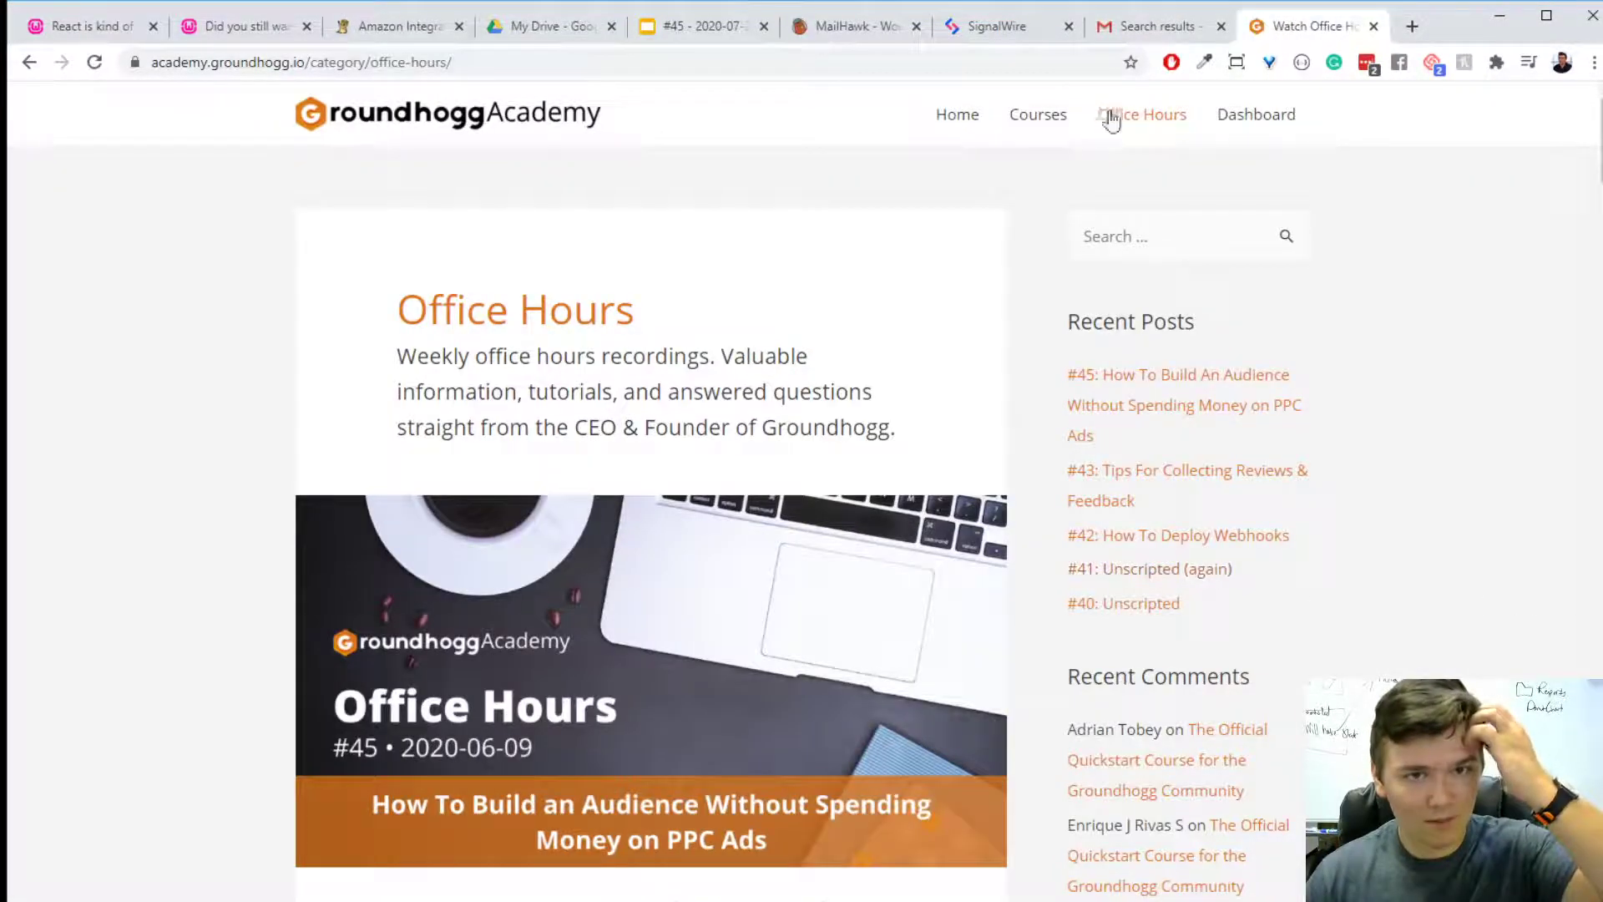
{"action": "left_click", "coordinate": [1054, 124]}
{"action": "scroll", "coordinate": [735, 603], "scroll_direction": "down", "scroll_amount": 4}
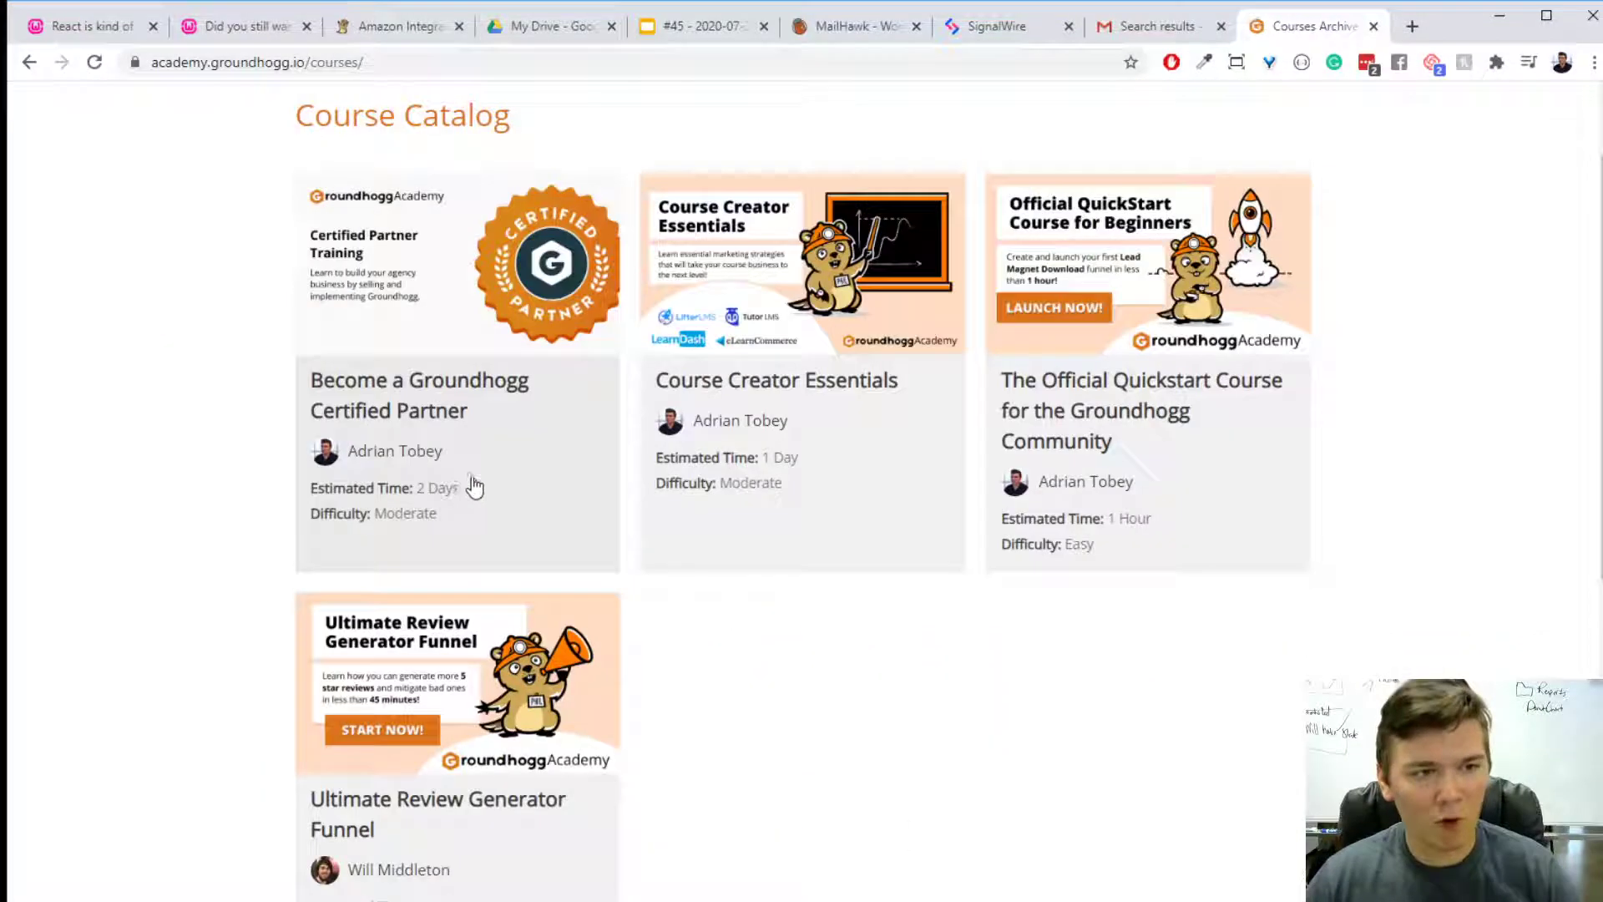
{"action": "left_click", "coordinate": [531, 693]}
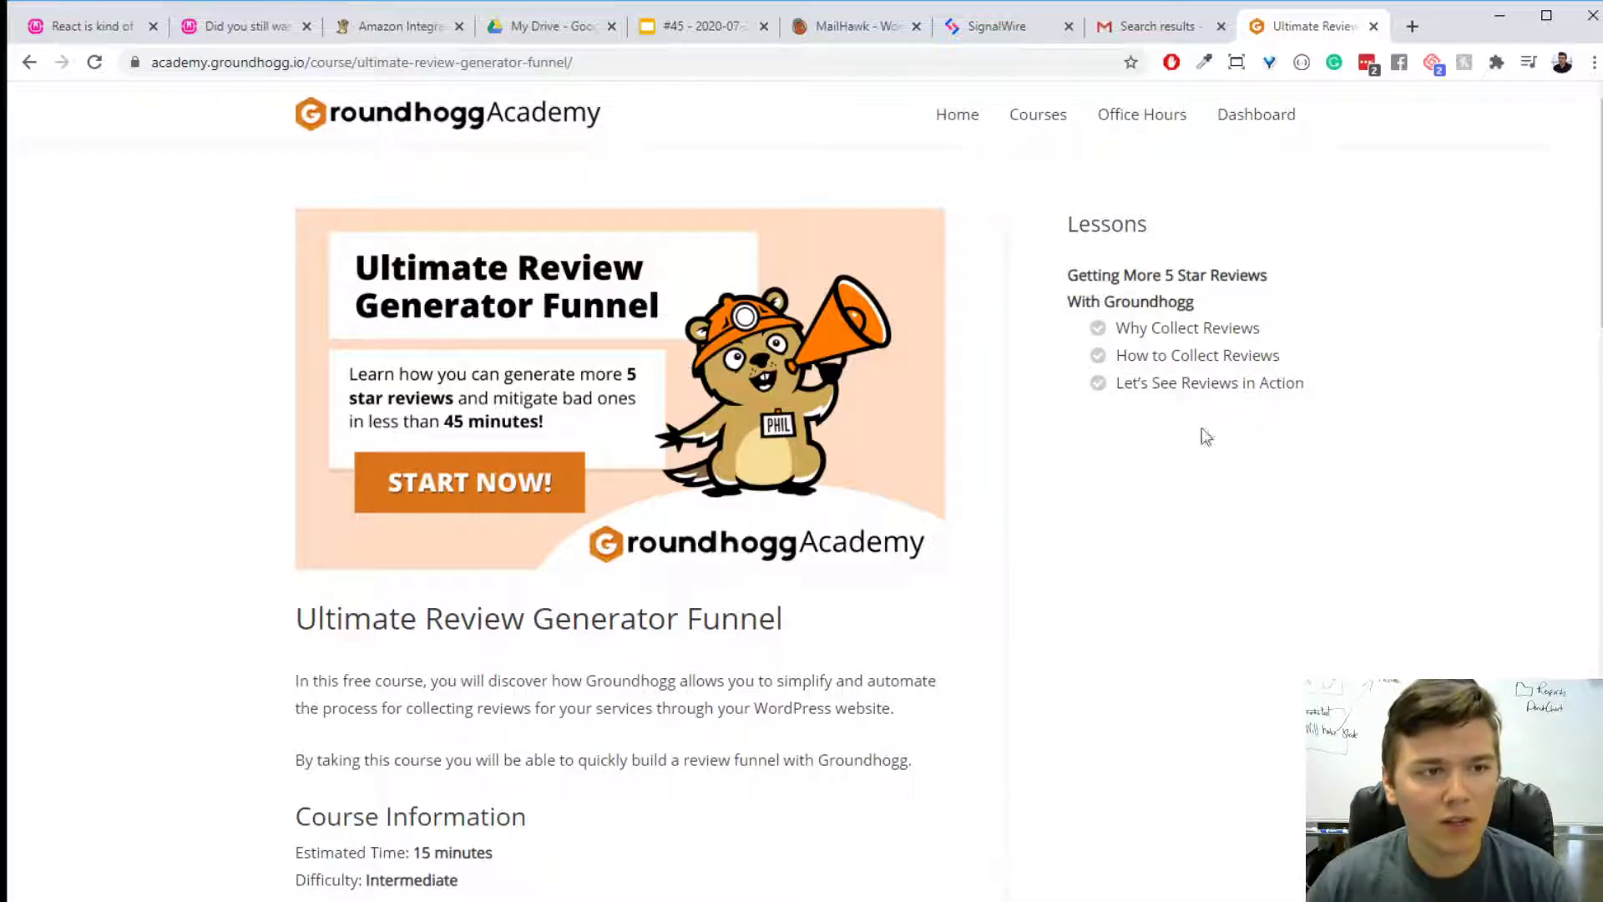
{"action": "left_click", "coordinate": [1038, 123]}
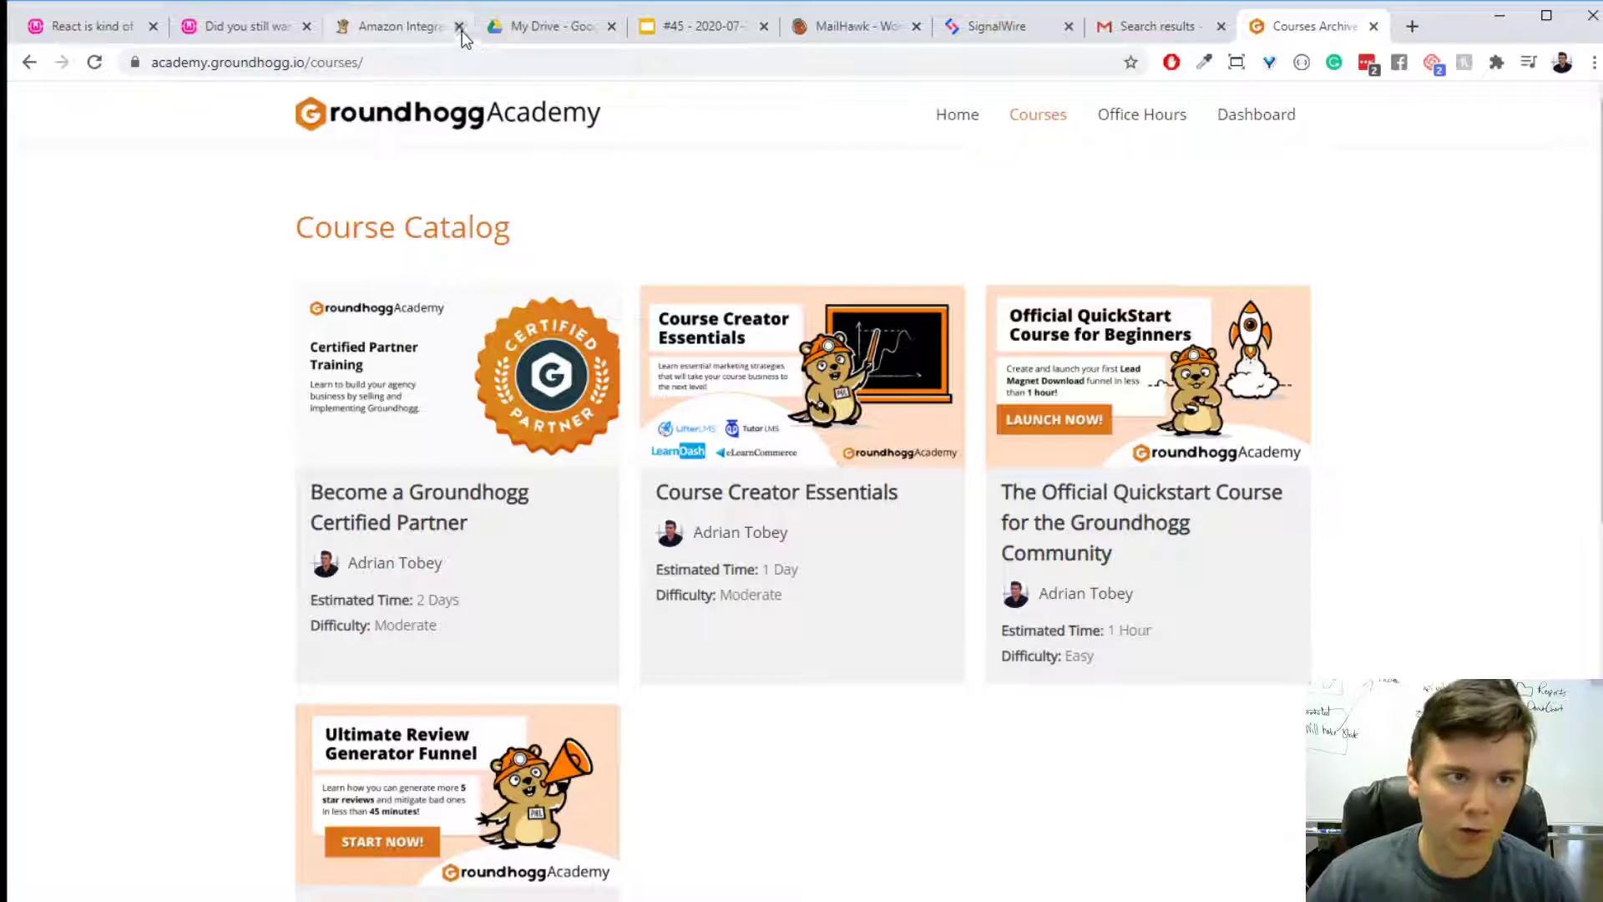
{"action": "left_click", "coordinate": [691, 38]}
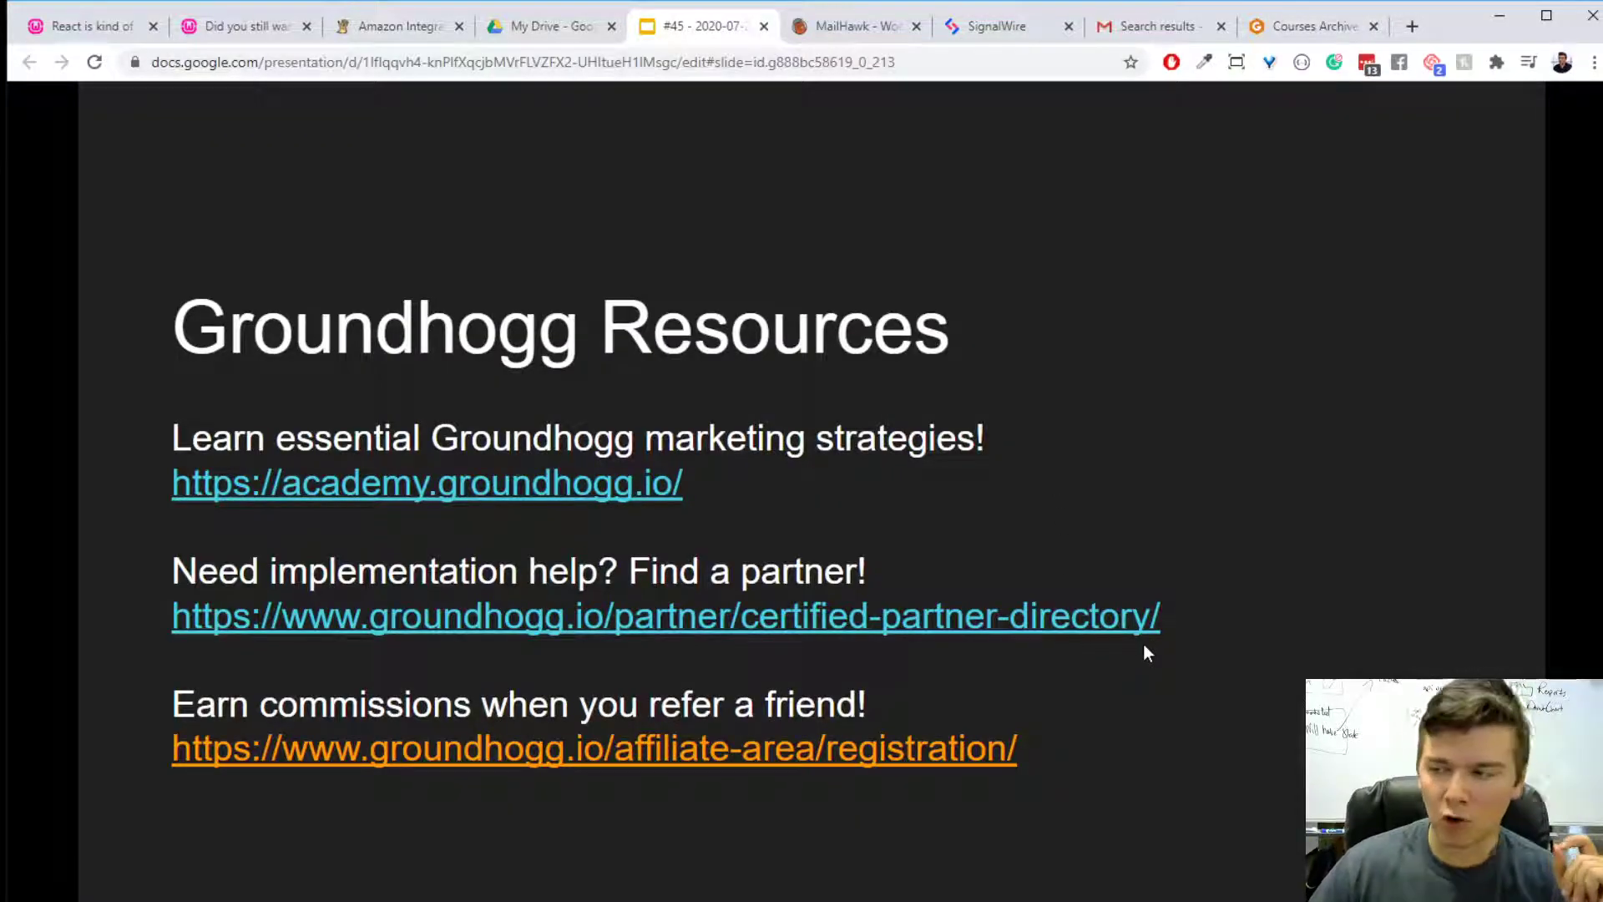